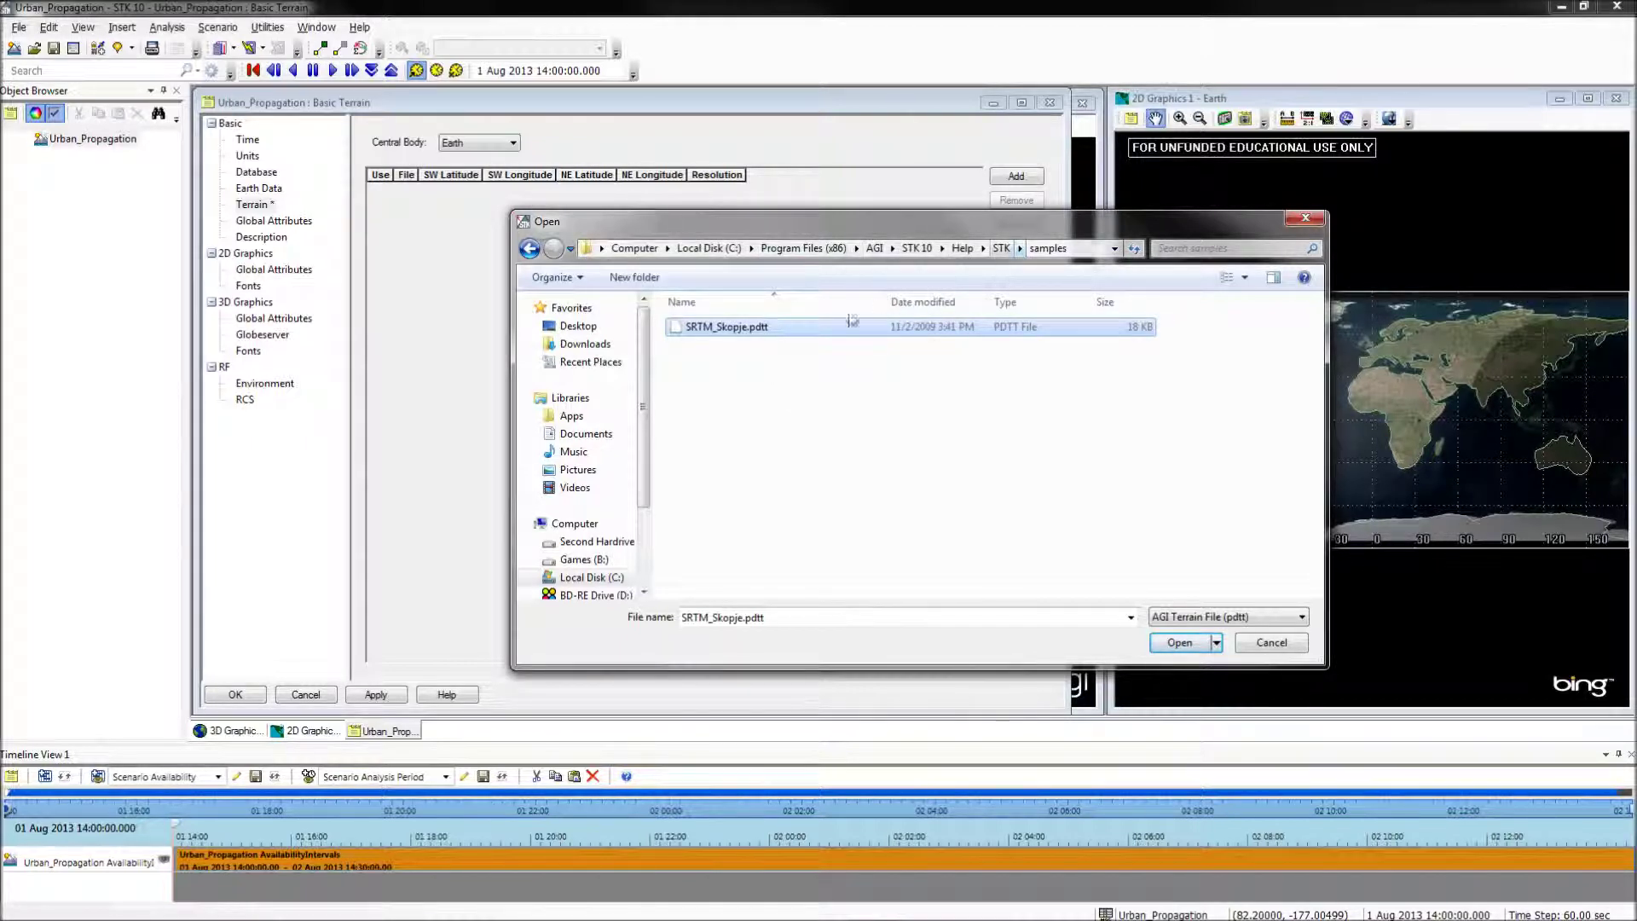
- Add SRTM_Skopje.pdtt to the scenario's Basic Terrain list and accept the properties
left_click(734, 337)
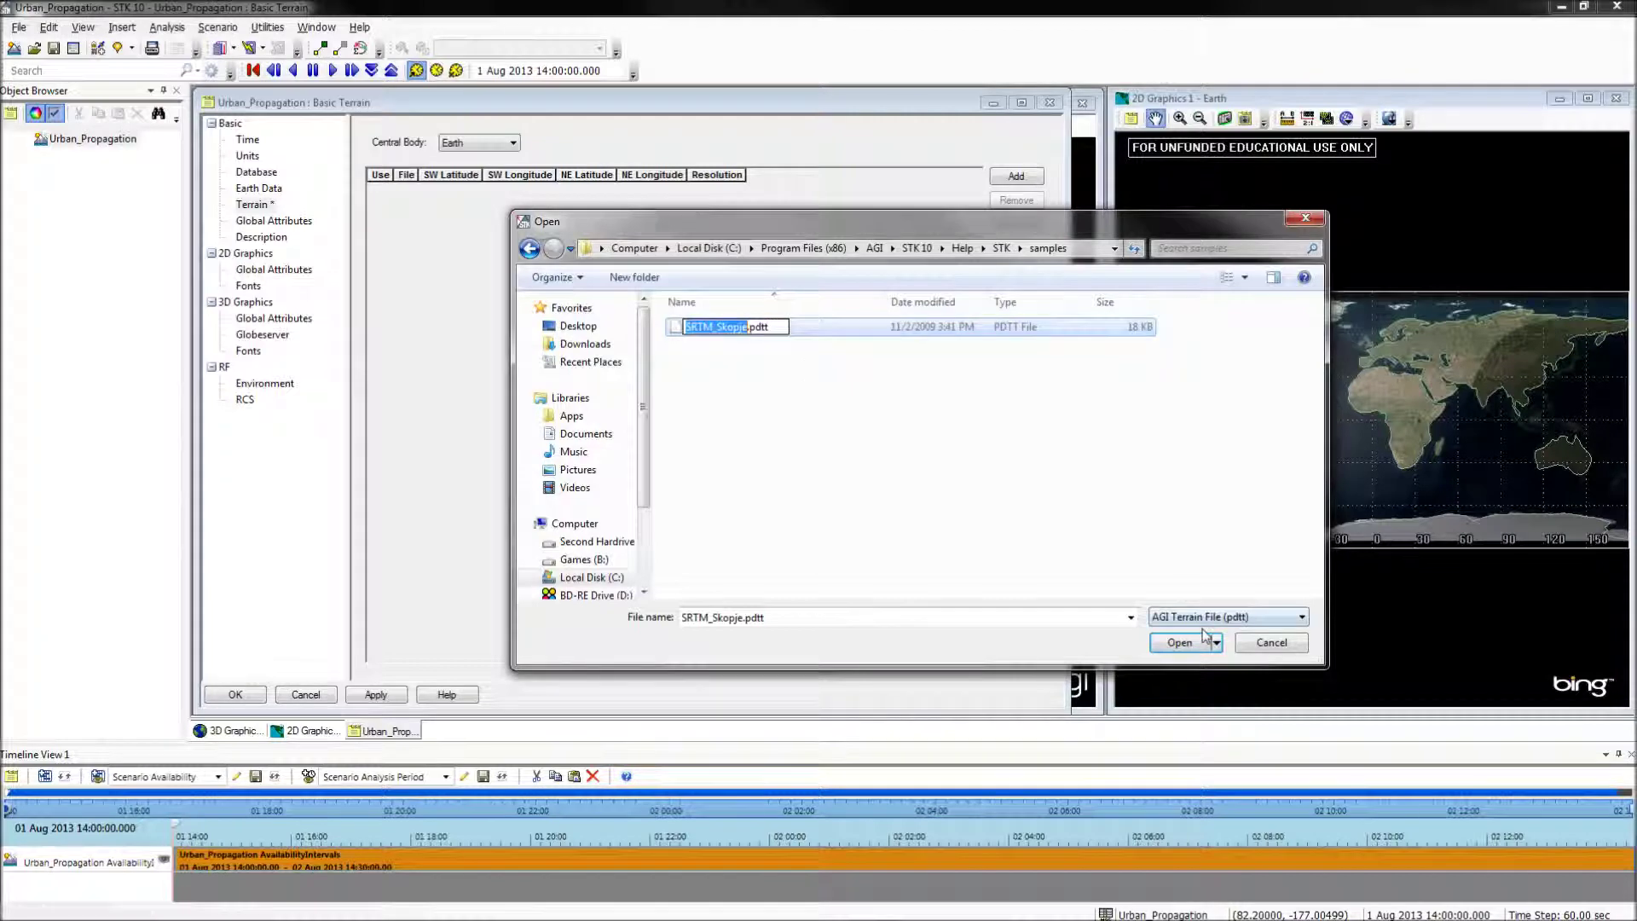
key("Escape")
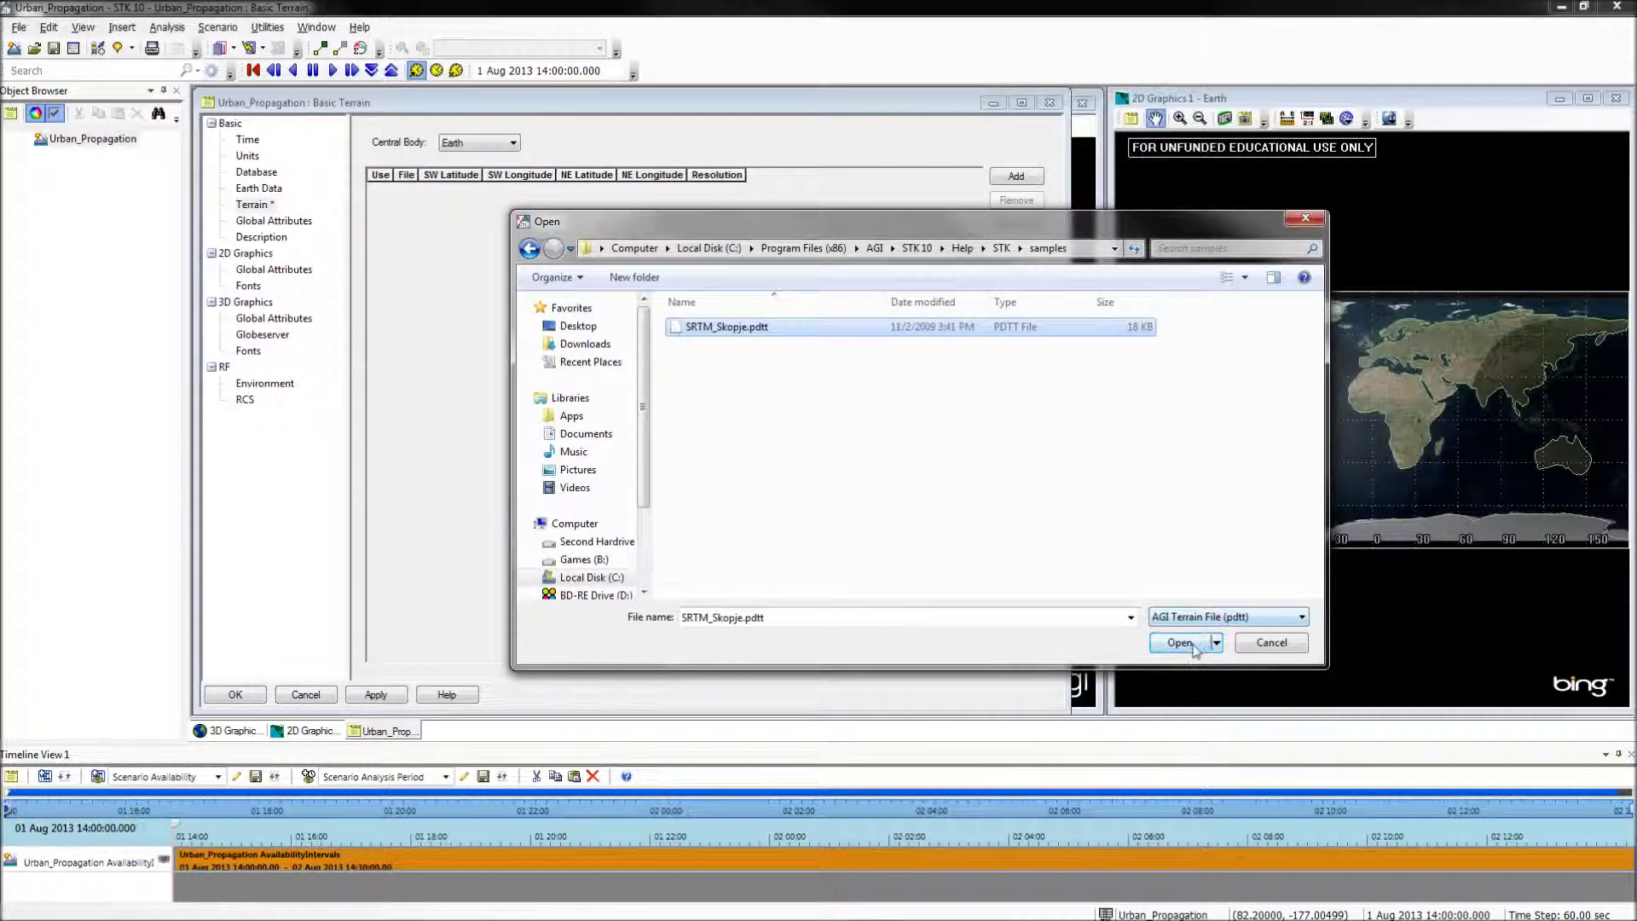
left_click(1179, 642)
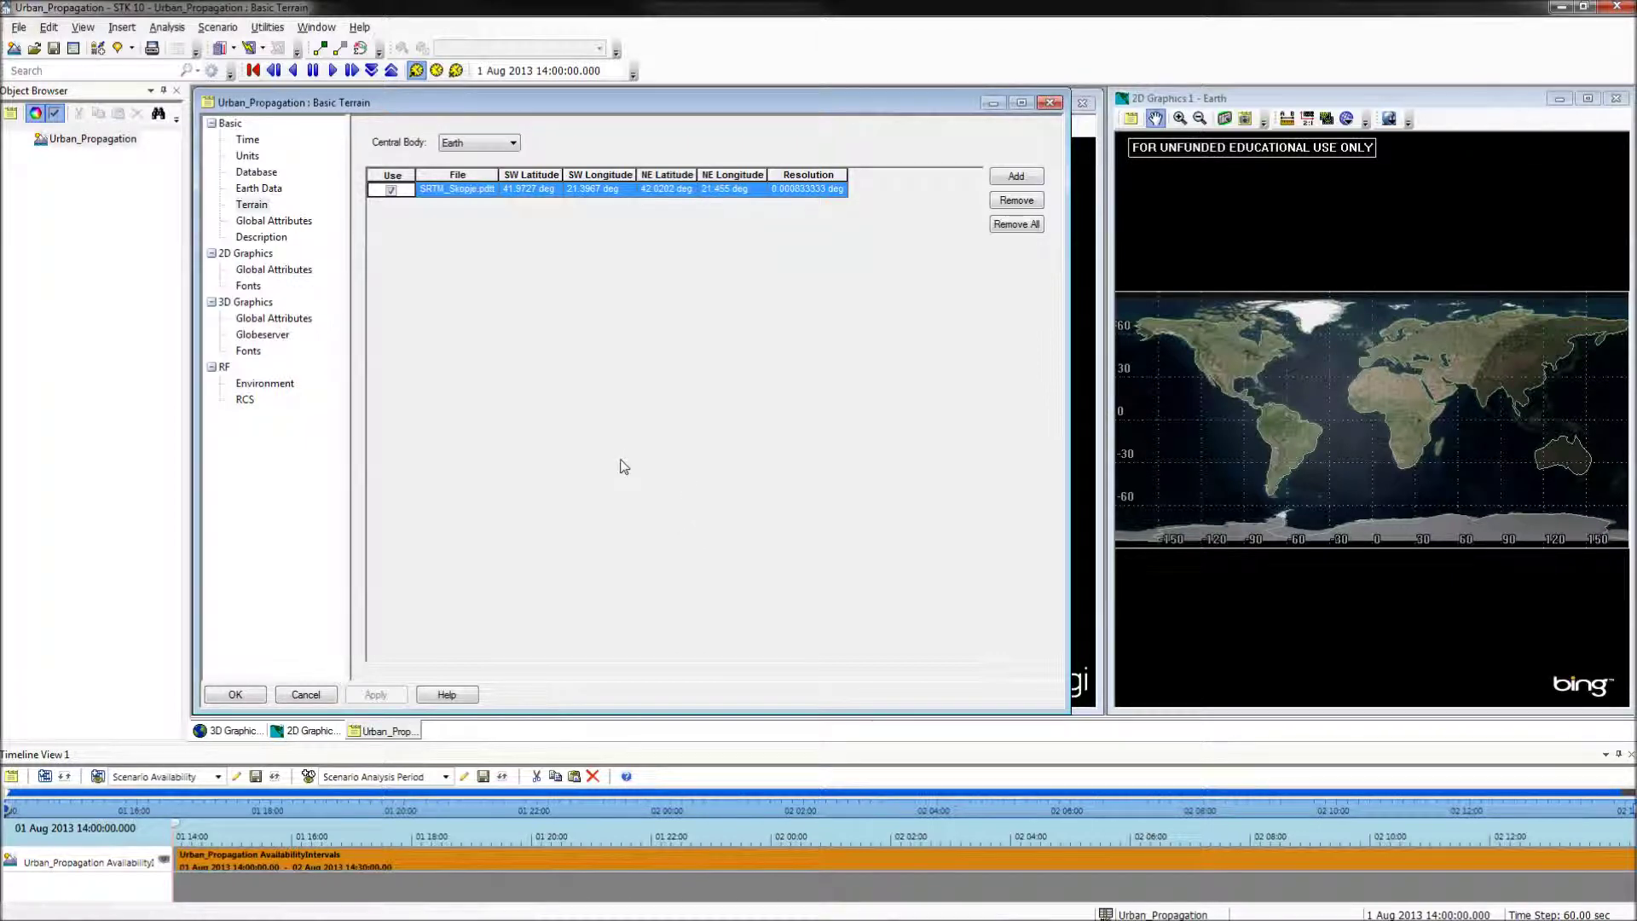
left_click(238, 695)
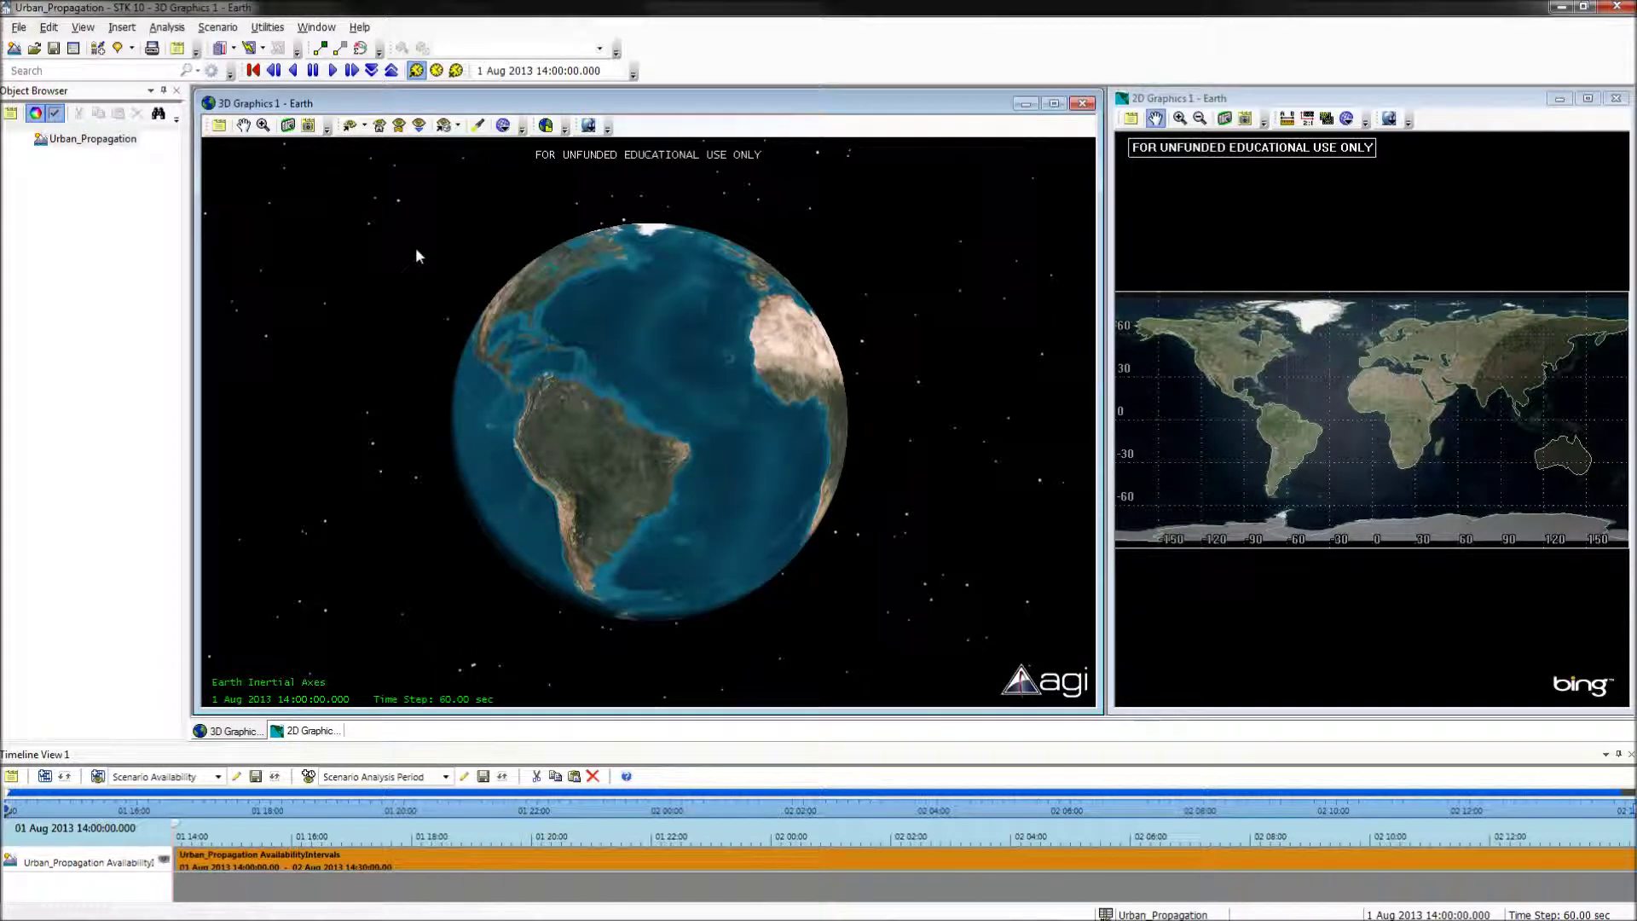
- Start adding globe terrain in Globe Manager, with the data folder set to STK 10\Help\STK\samples
left_click(546, 126)
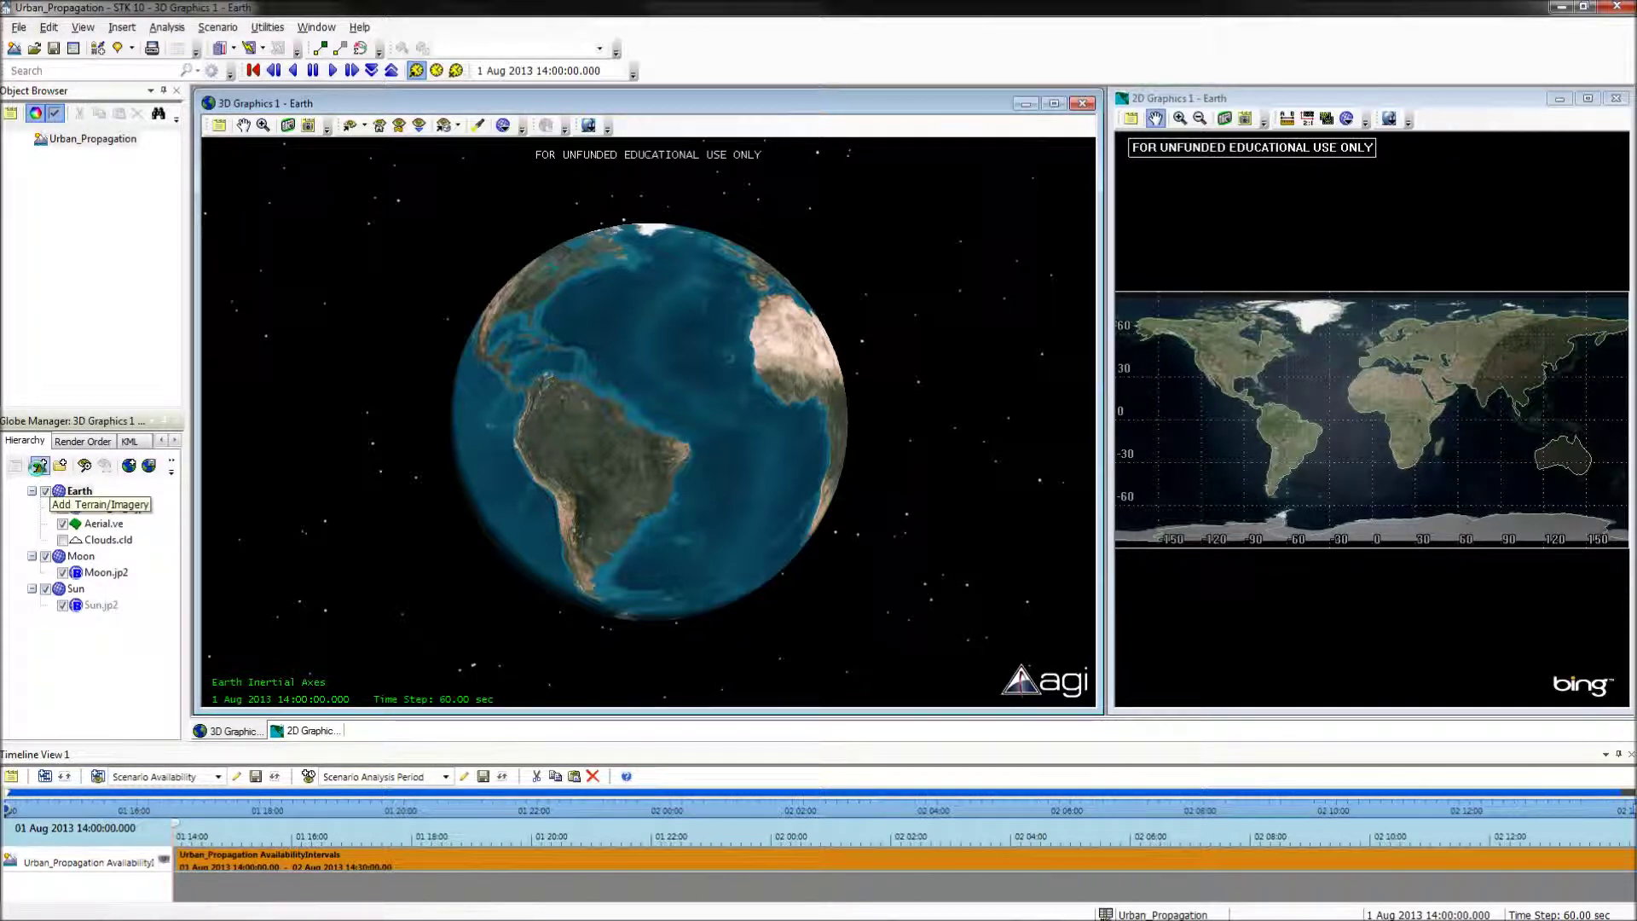
left_click(39, 466)
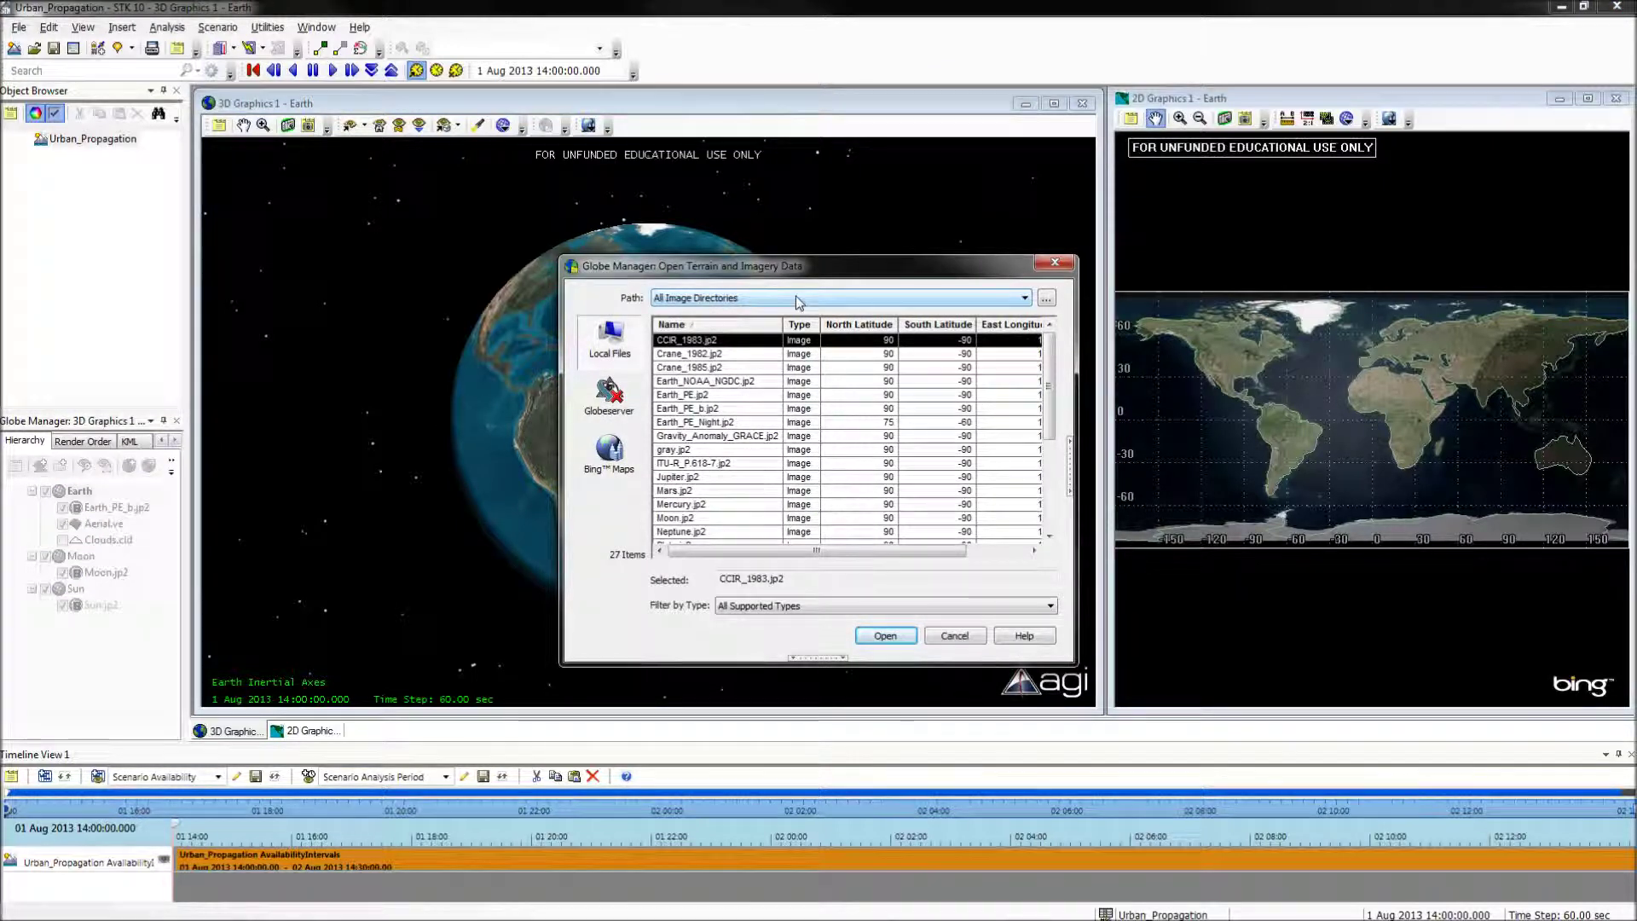
left_click(1046, 298)
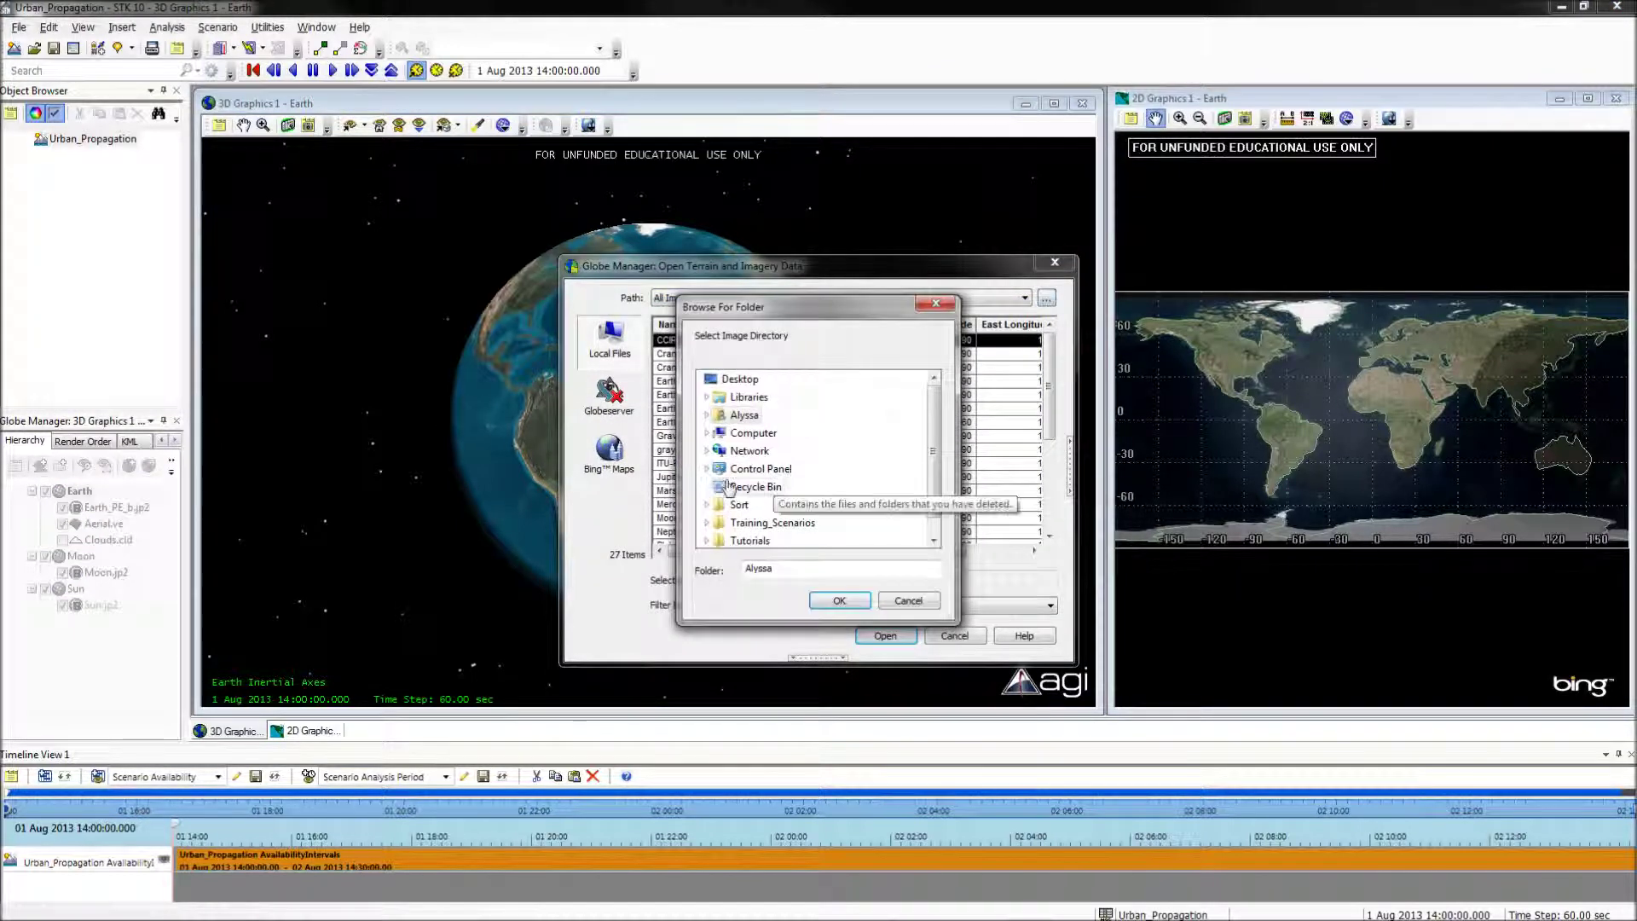
scroll(855, 450, "down", 1)
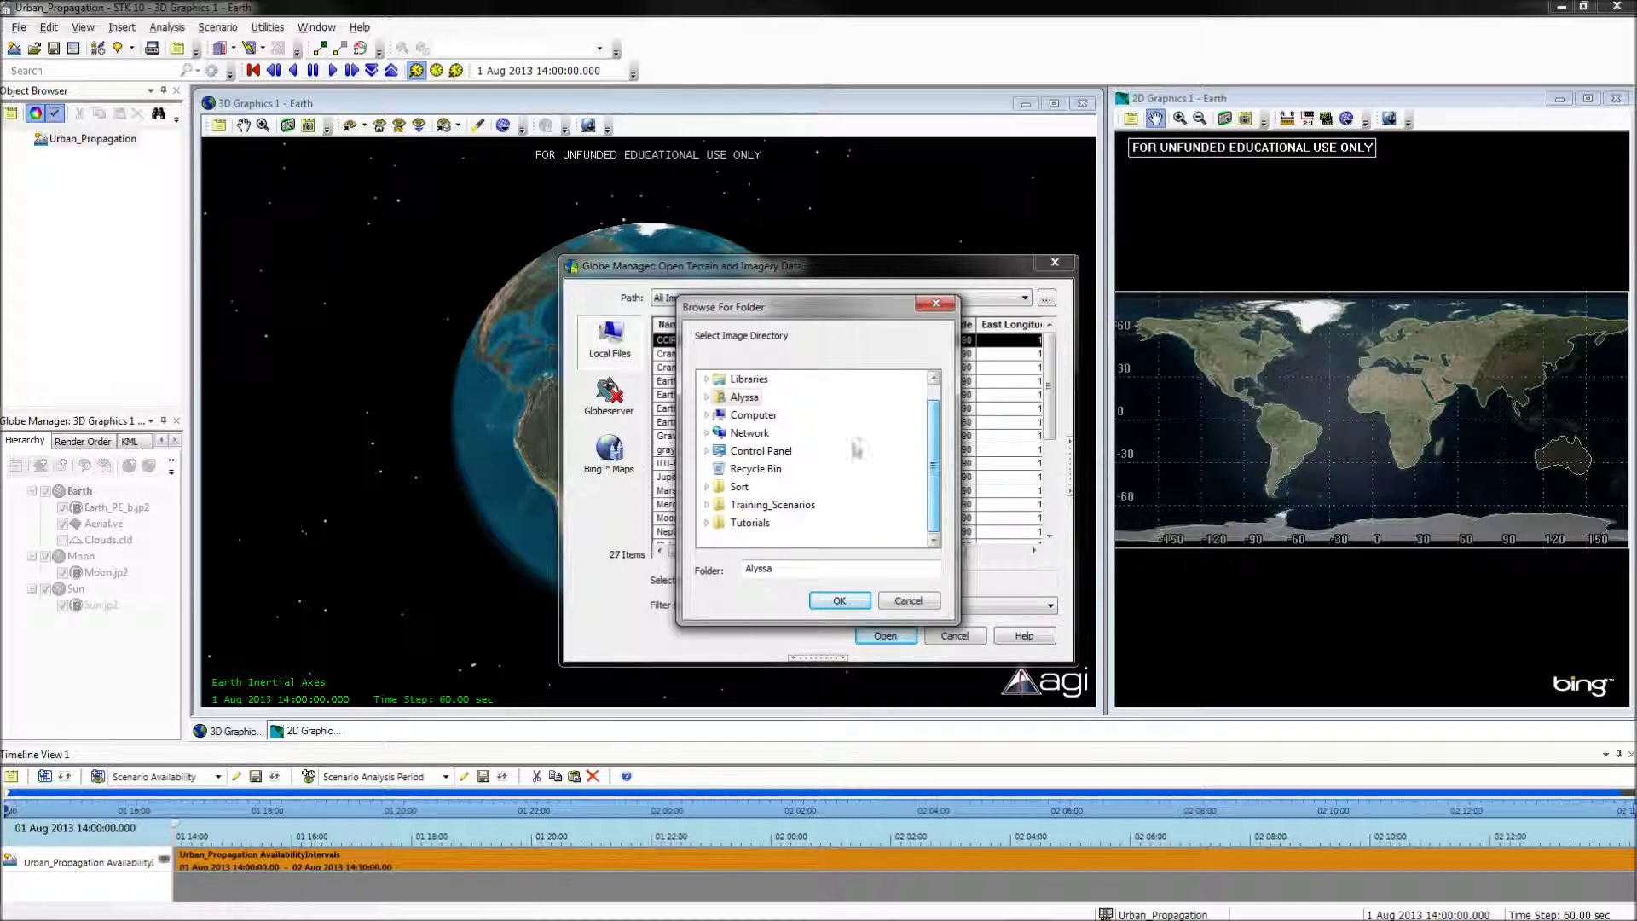
left_click(707, 414)
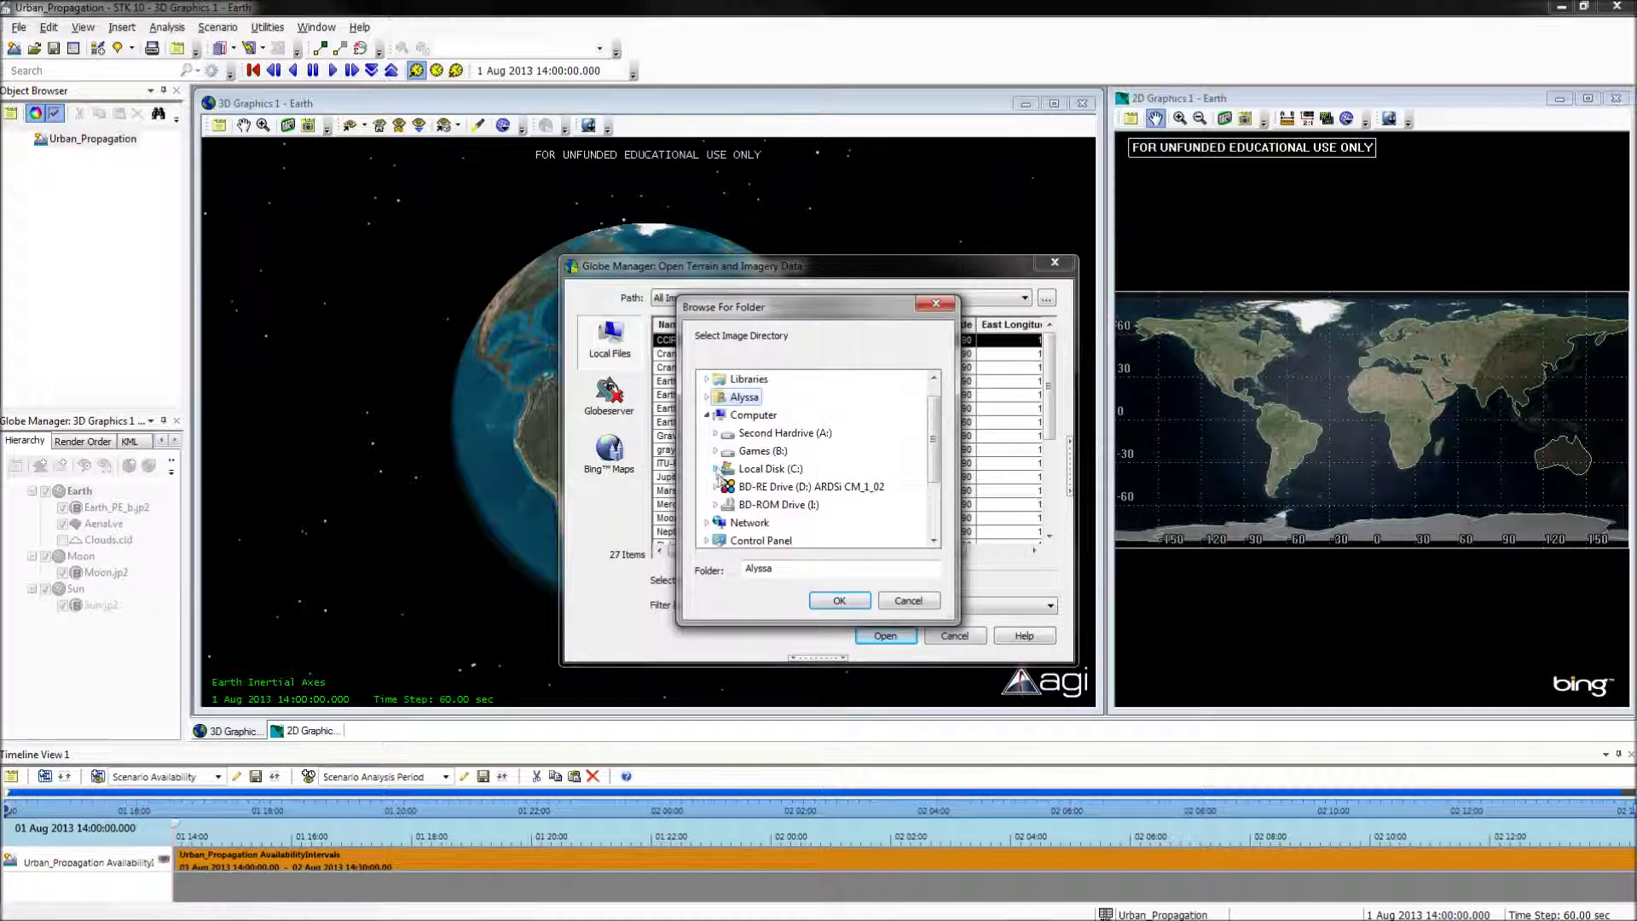
left_click(715, 469)
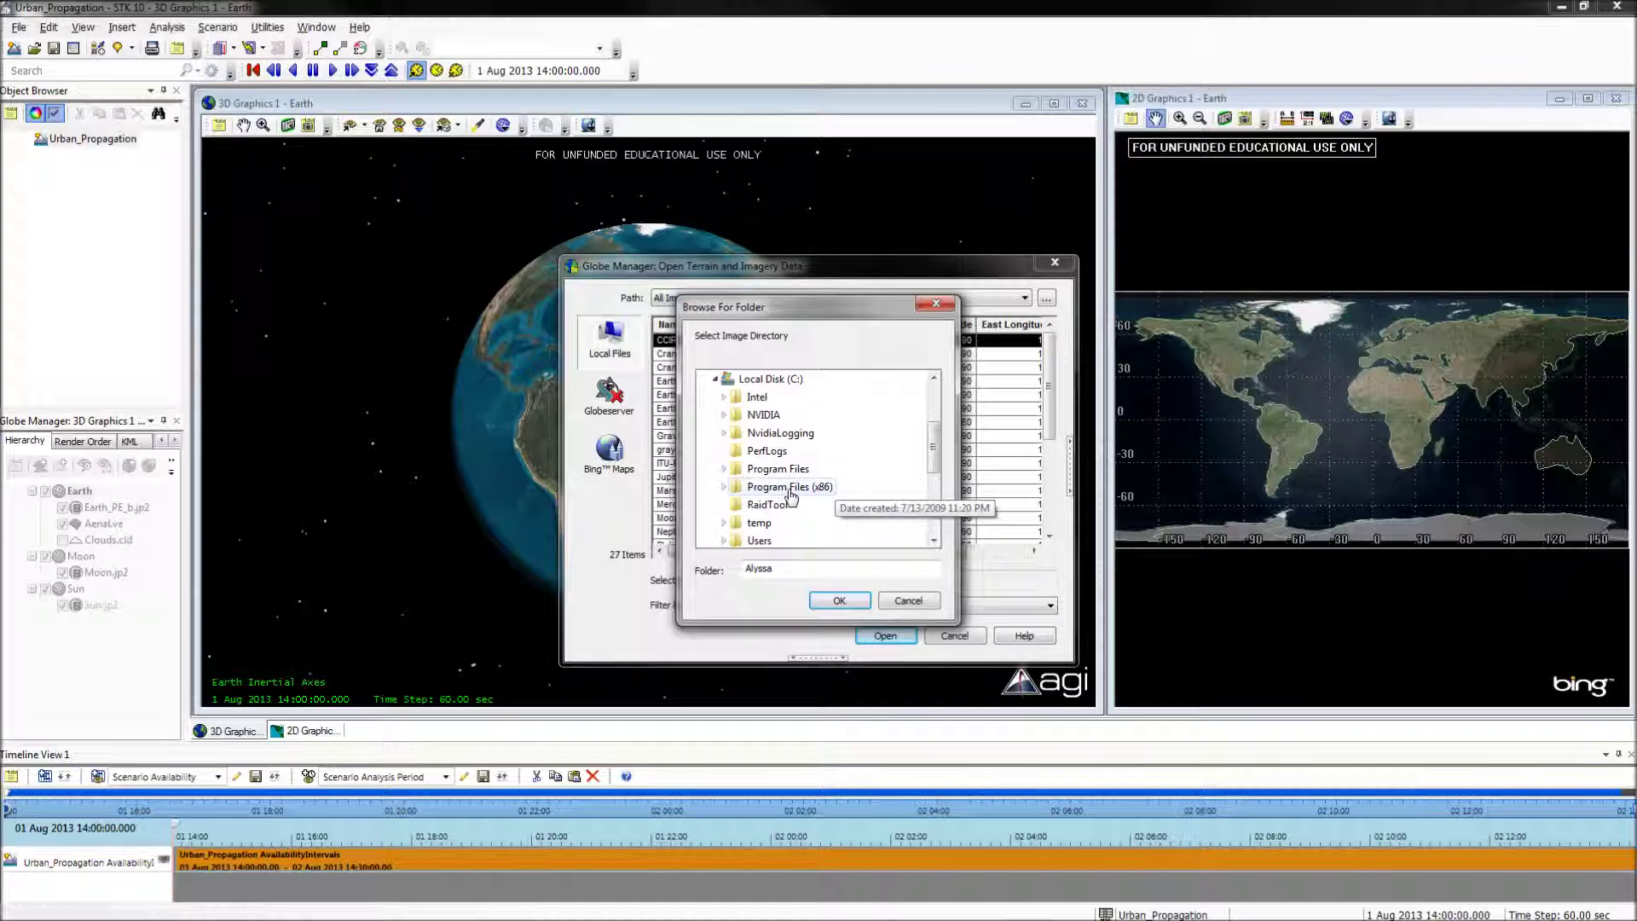
left_click(725, 489)
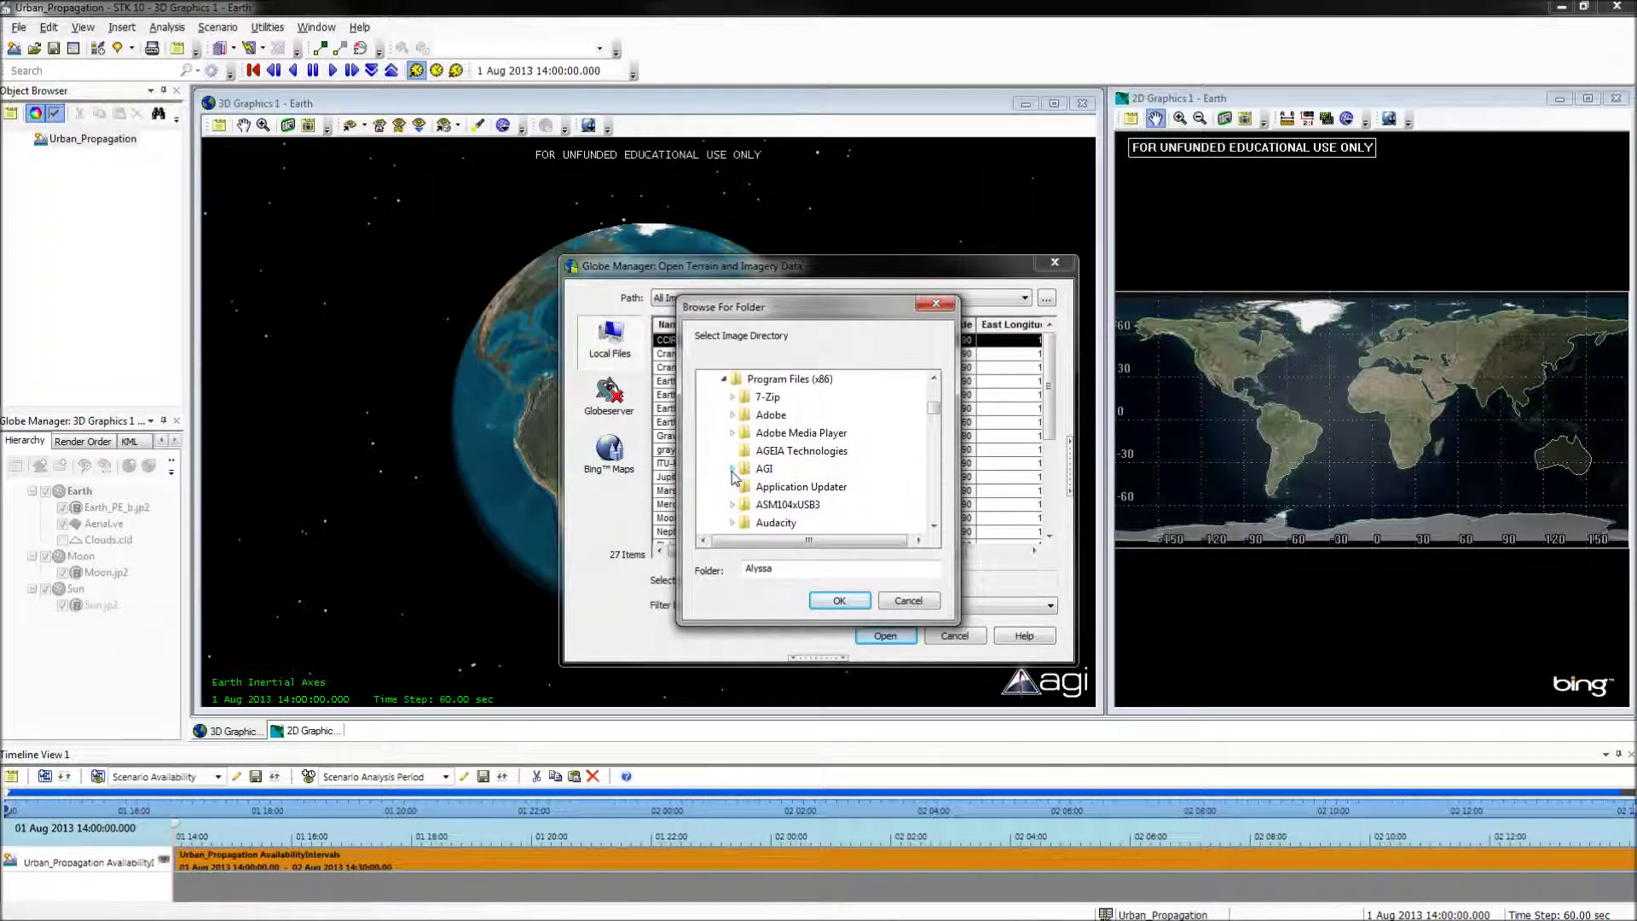
left_click(731, 470)
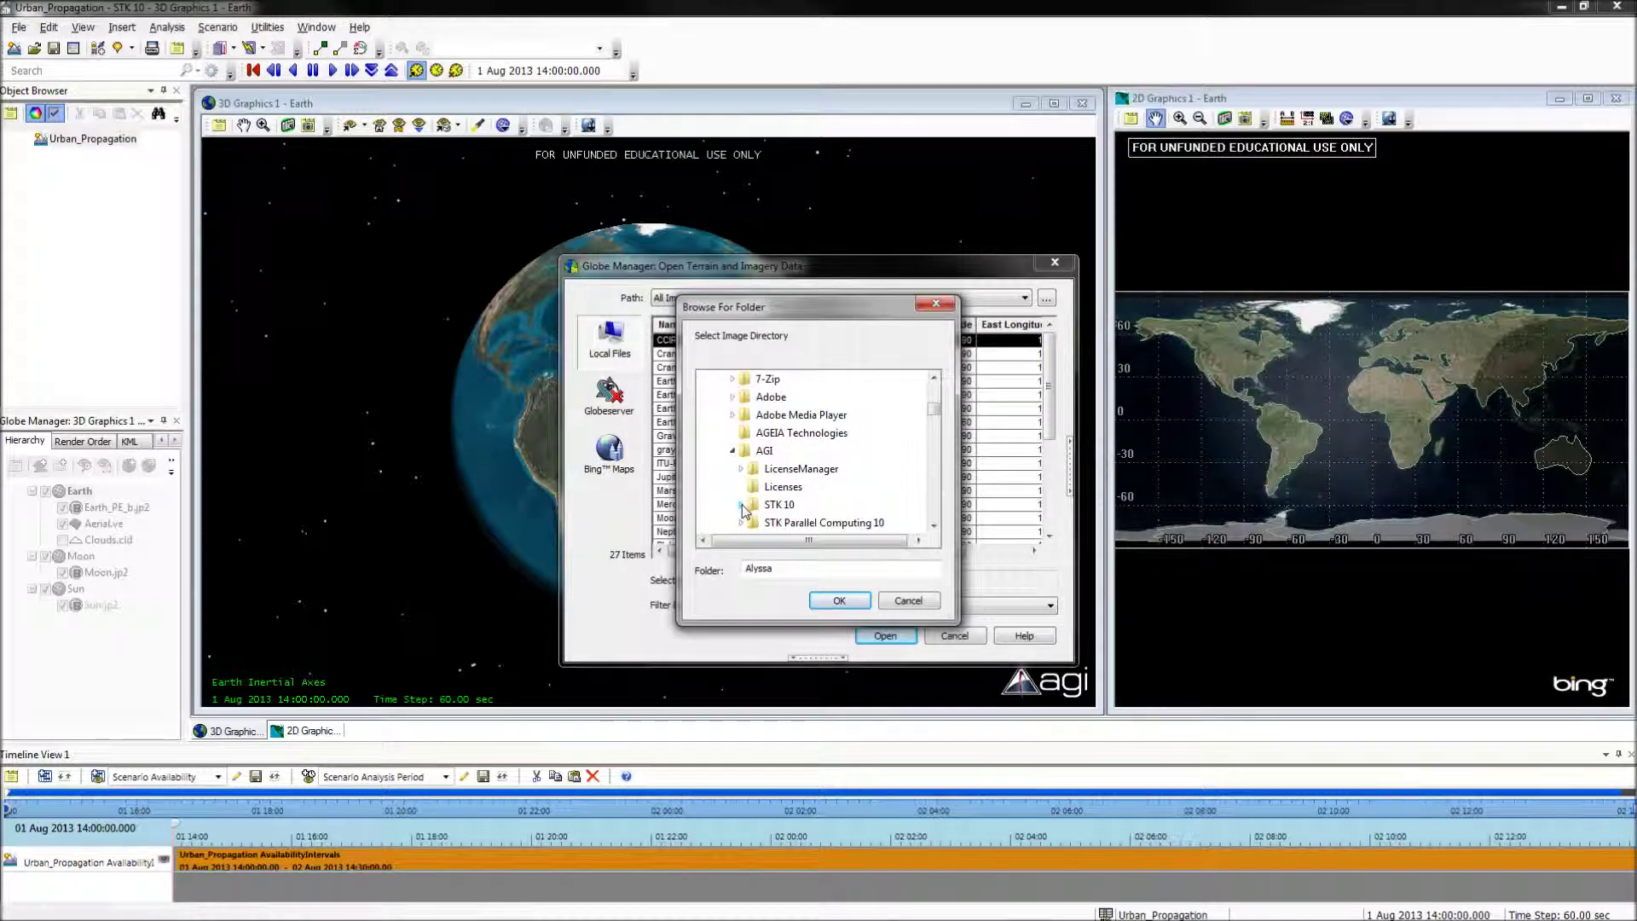
left_click(742, 505)
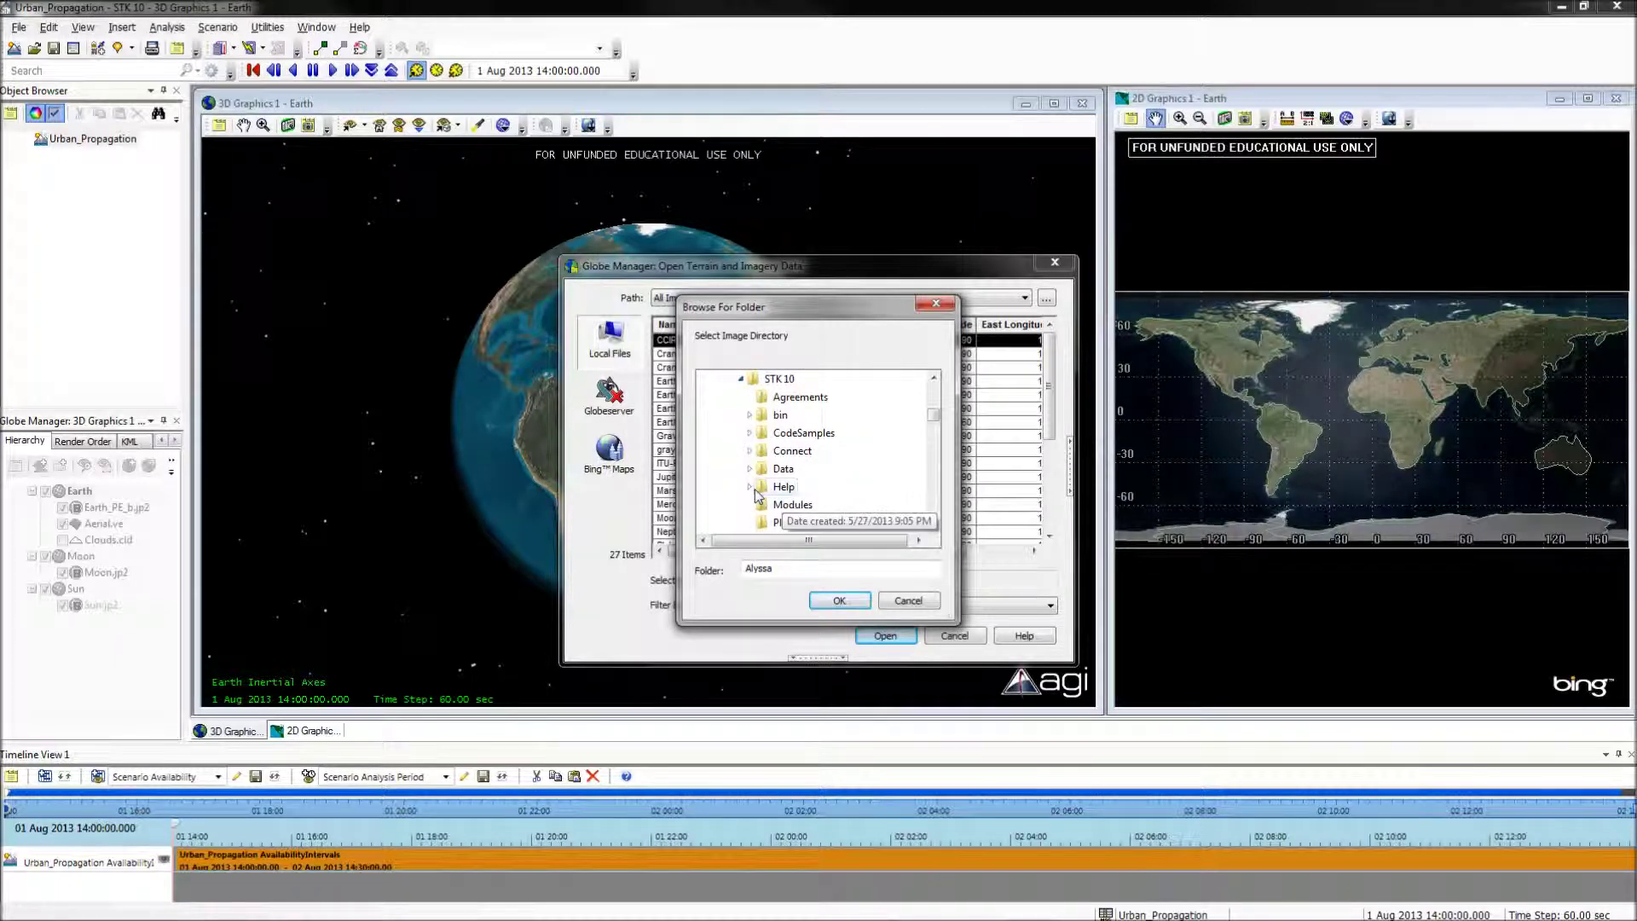
left_click(750, 488)
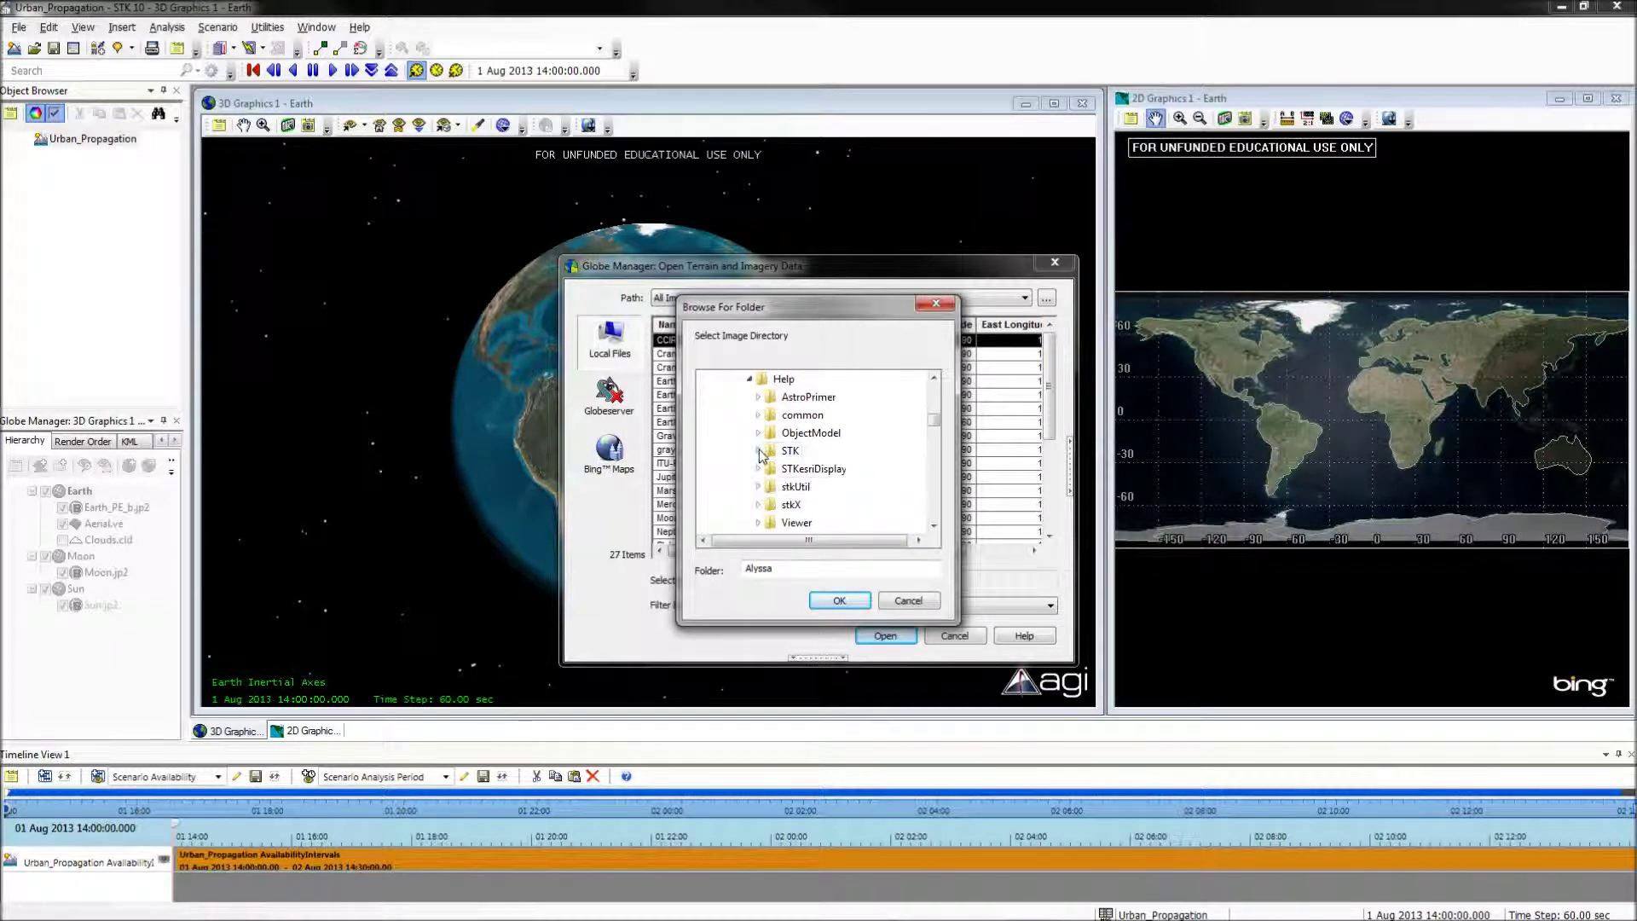
left_click(759, 452)
left_click(807, 468)
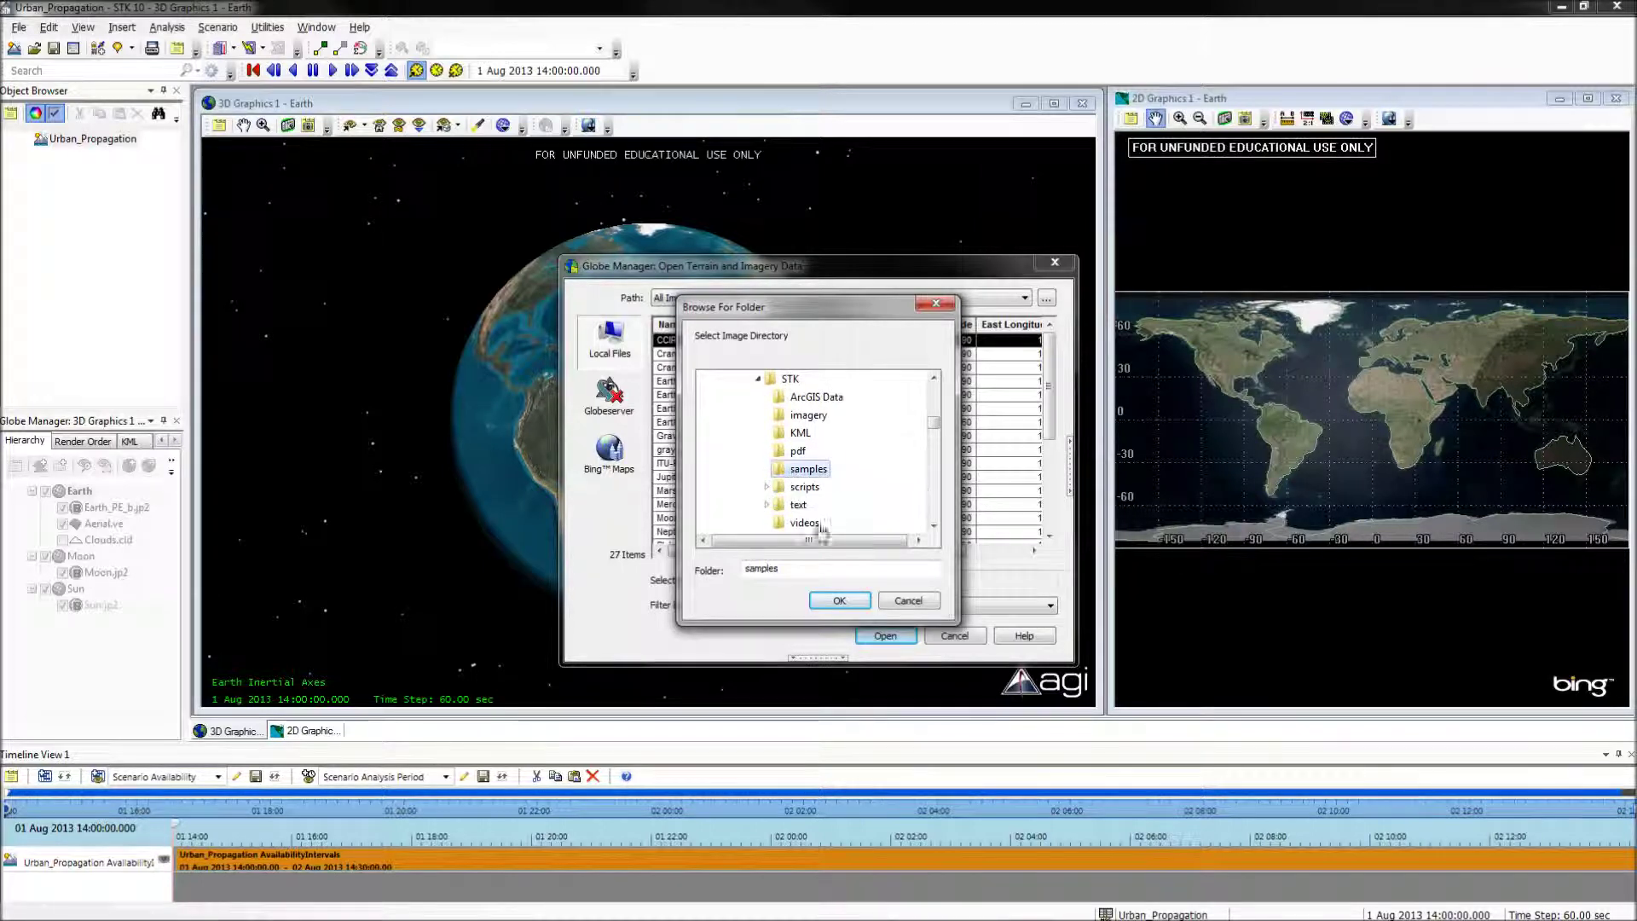
left_click(839, 600)
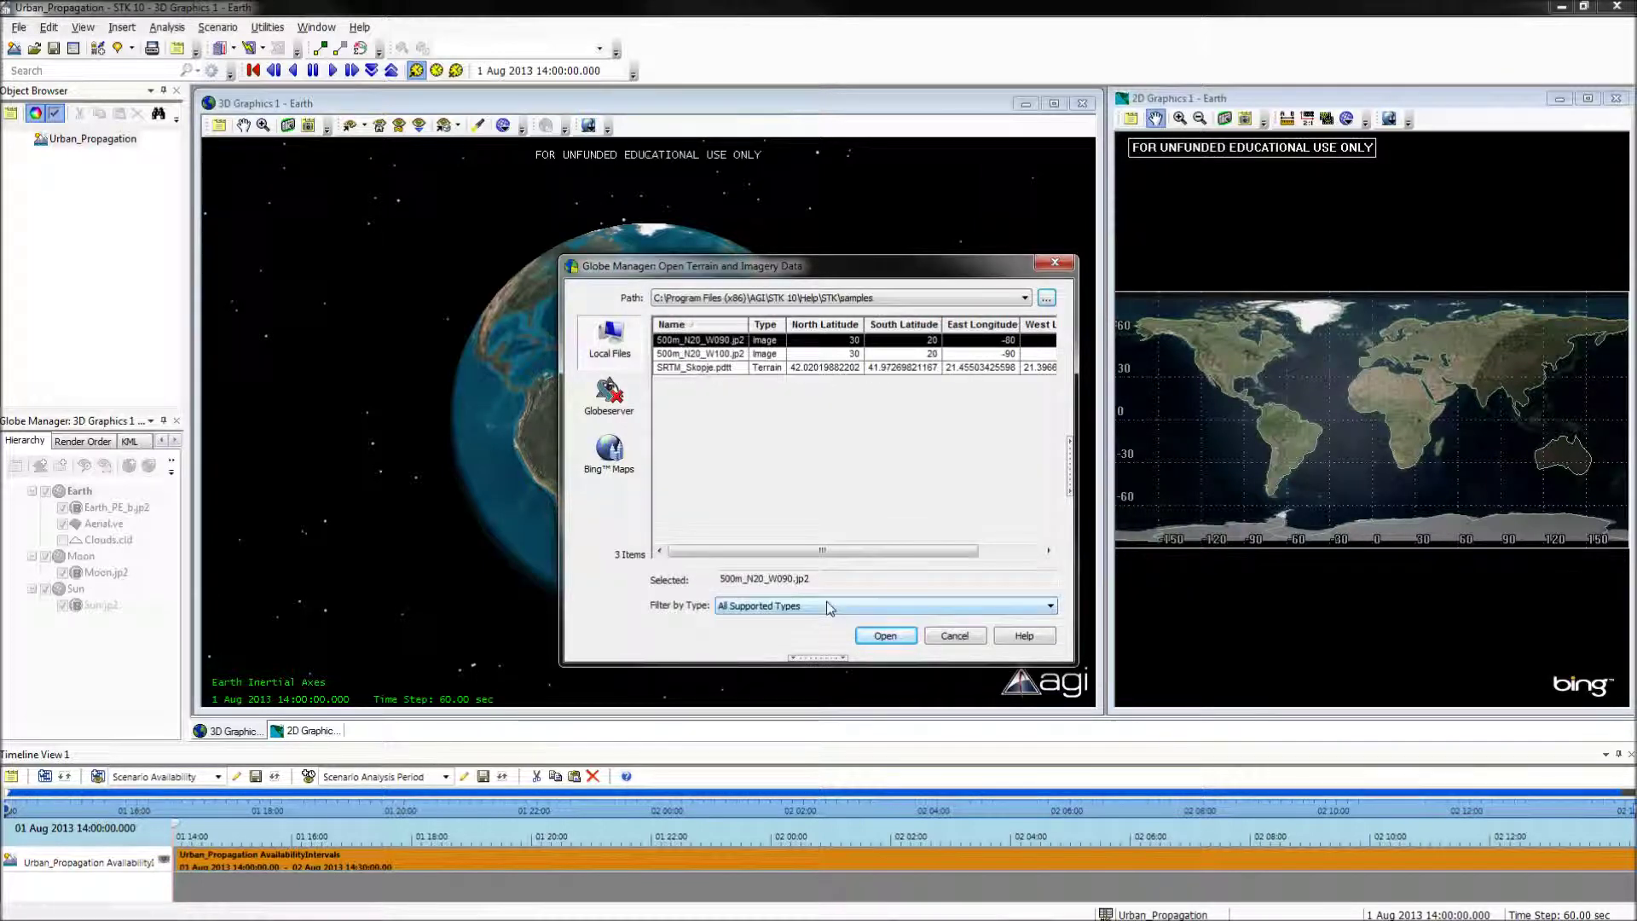
- Filter to Processed Terrain Files and load SRTM_Skopje.pdtt onto the globe
left_click(826, 607)
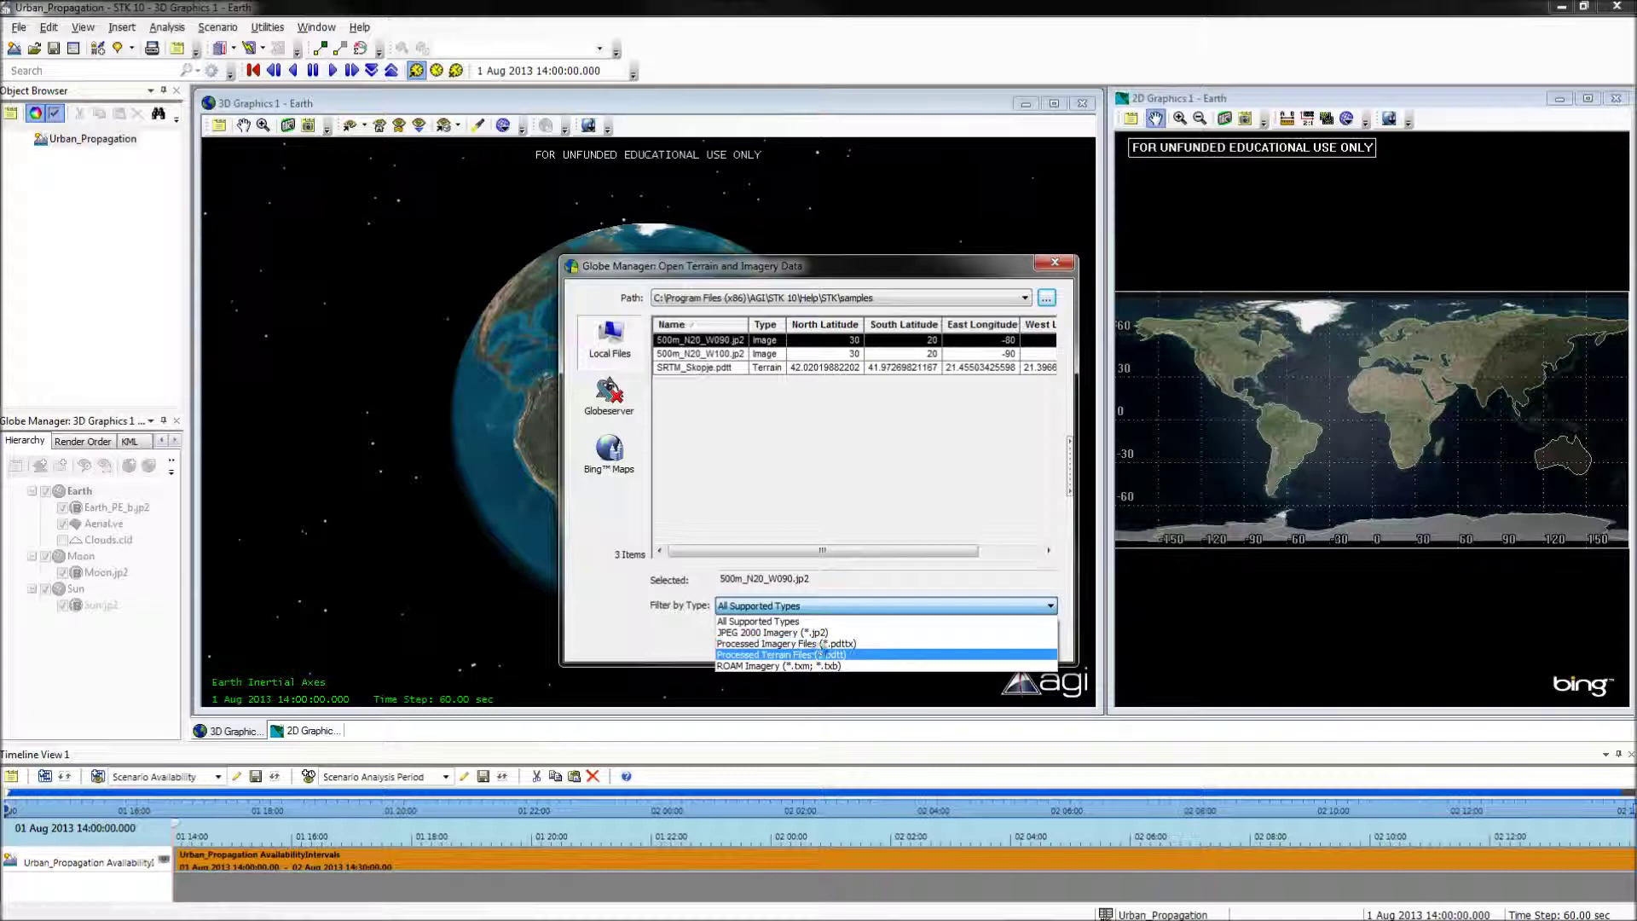
left_click(780, 655)
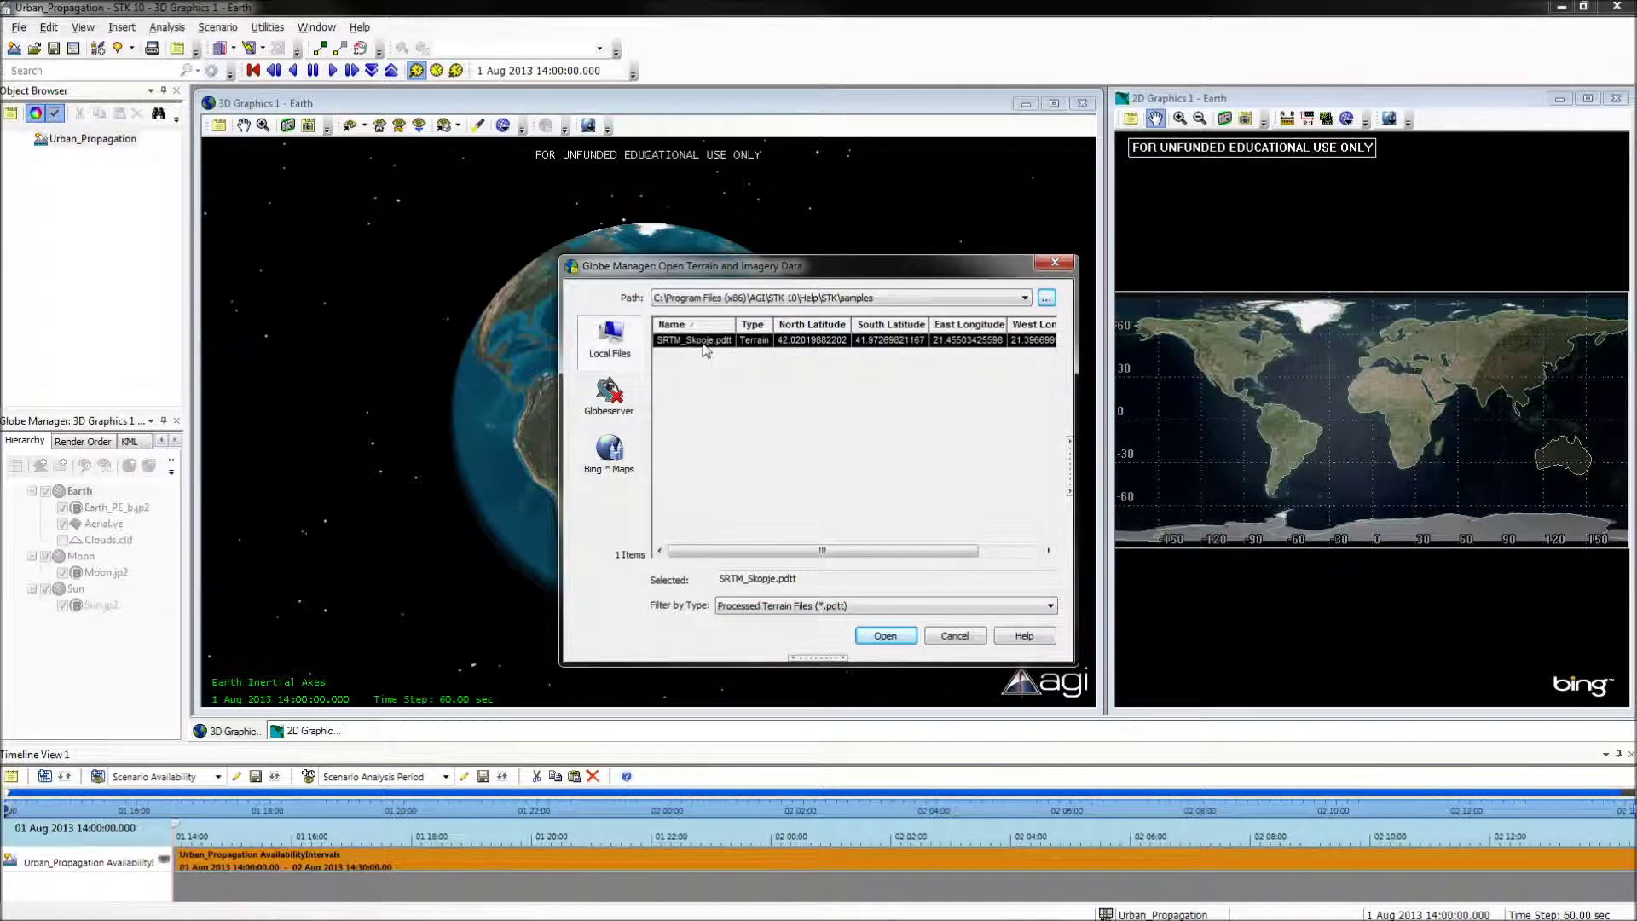
left_click(696, 344)
left_click(880, 640)
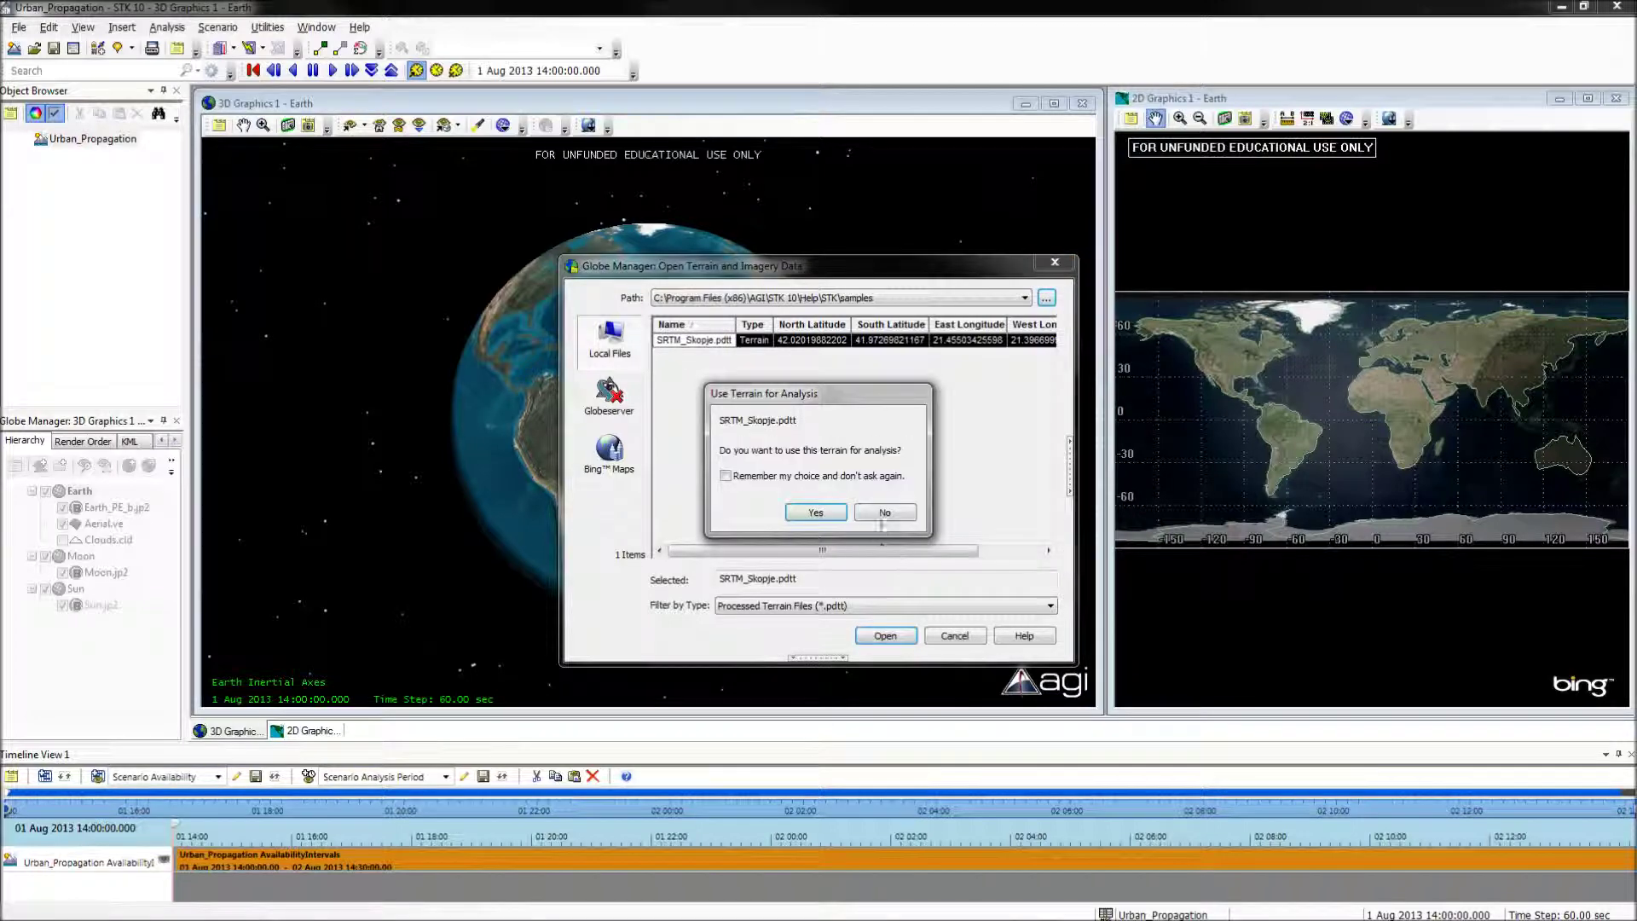
- Use SRTM_Skopje terrain for analysis and zoom the 3D view to its area
left_click(883, 514)
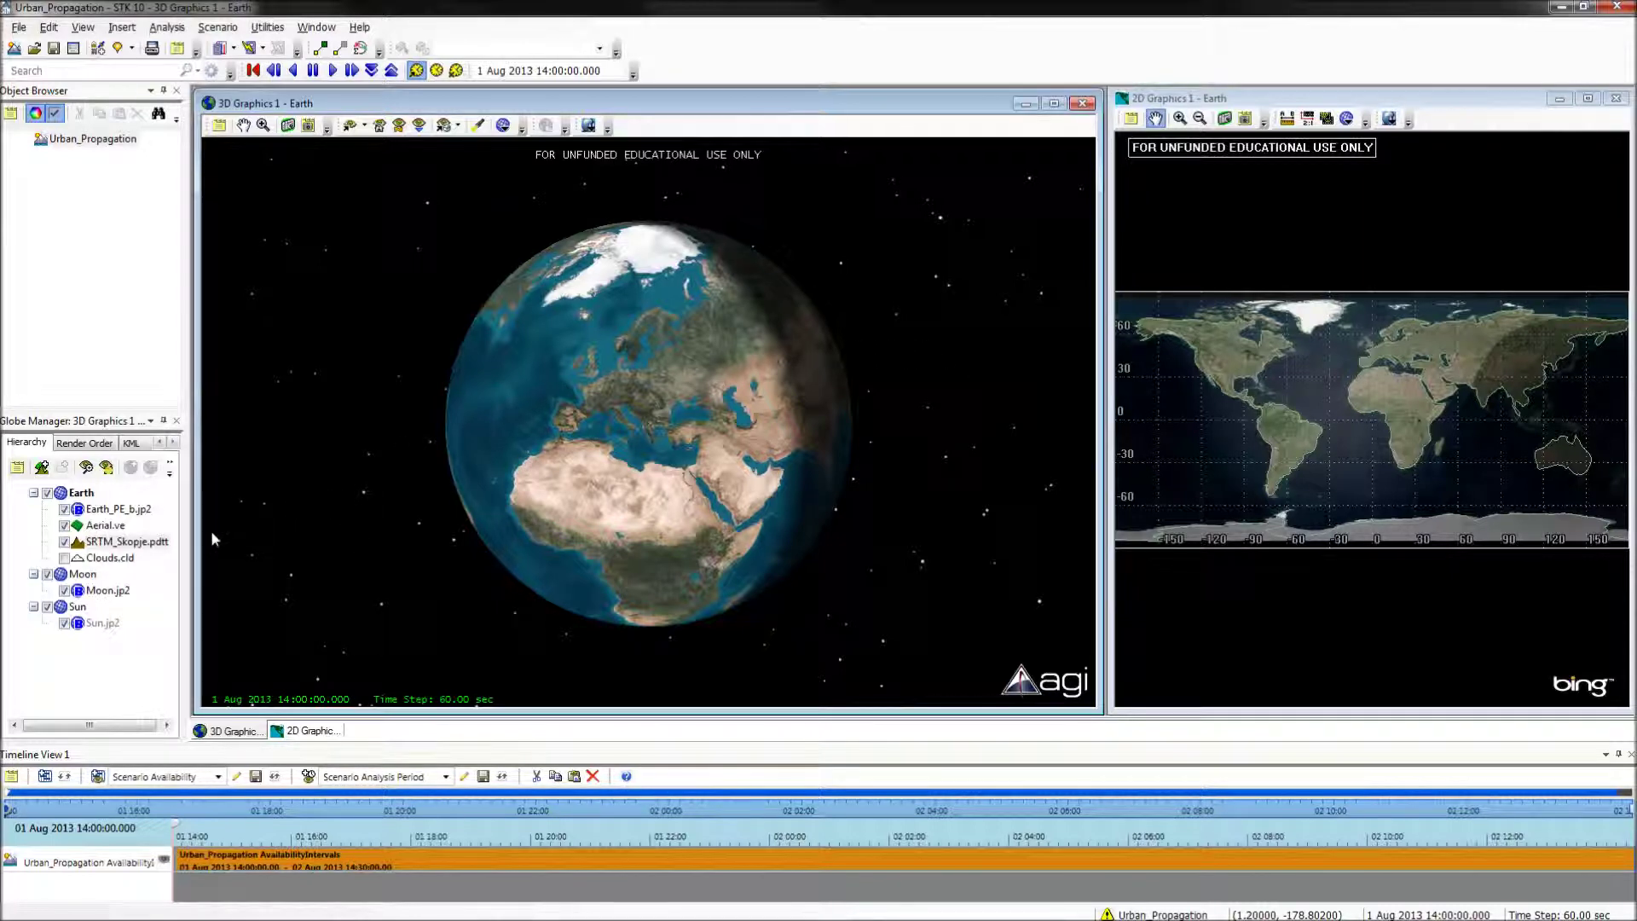
right_click(122, 543)
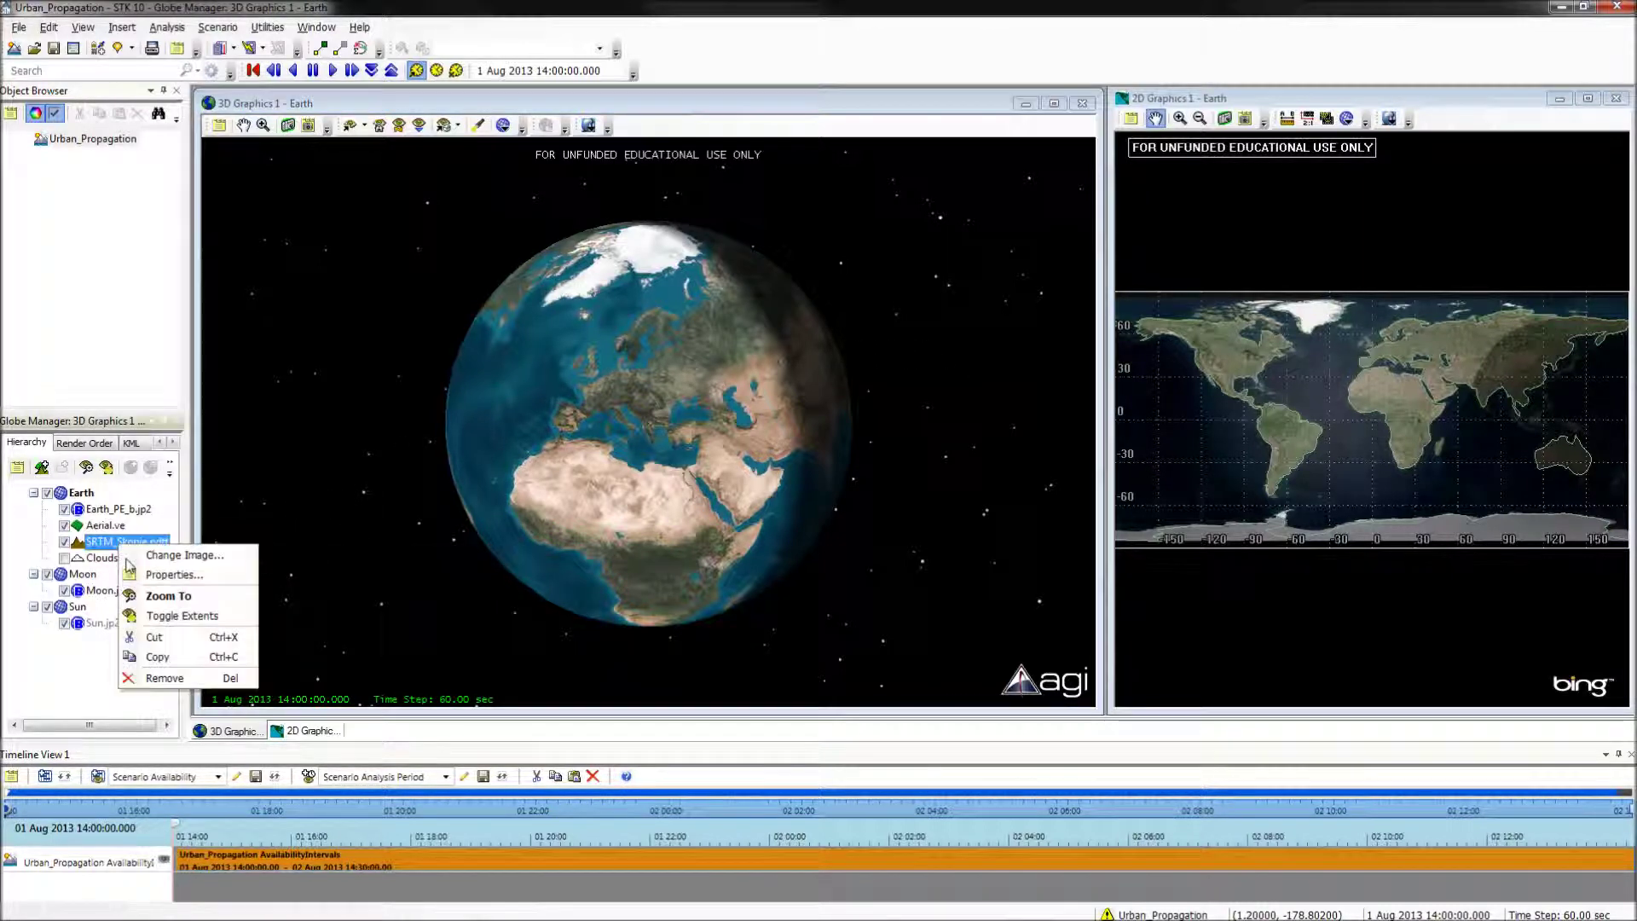
left_click(156, 598)
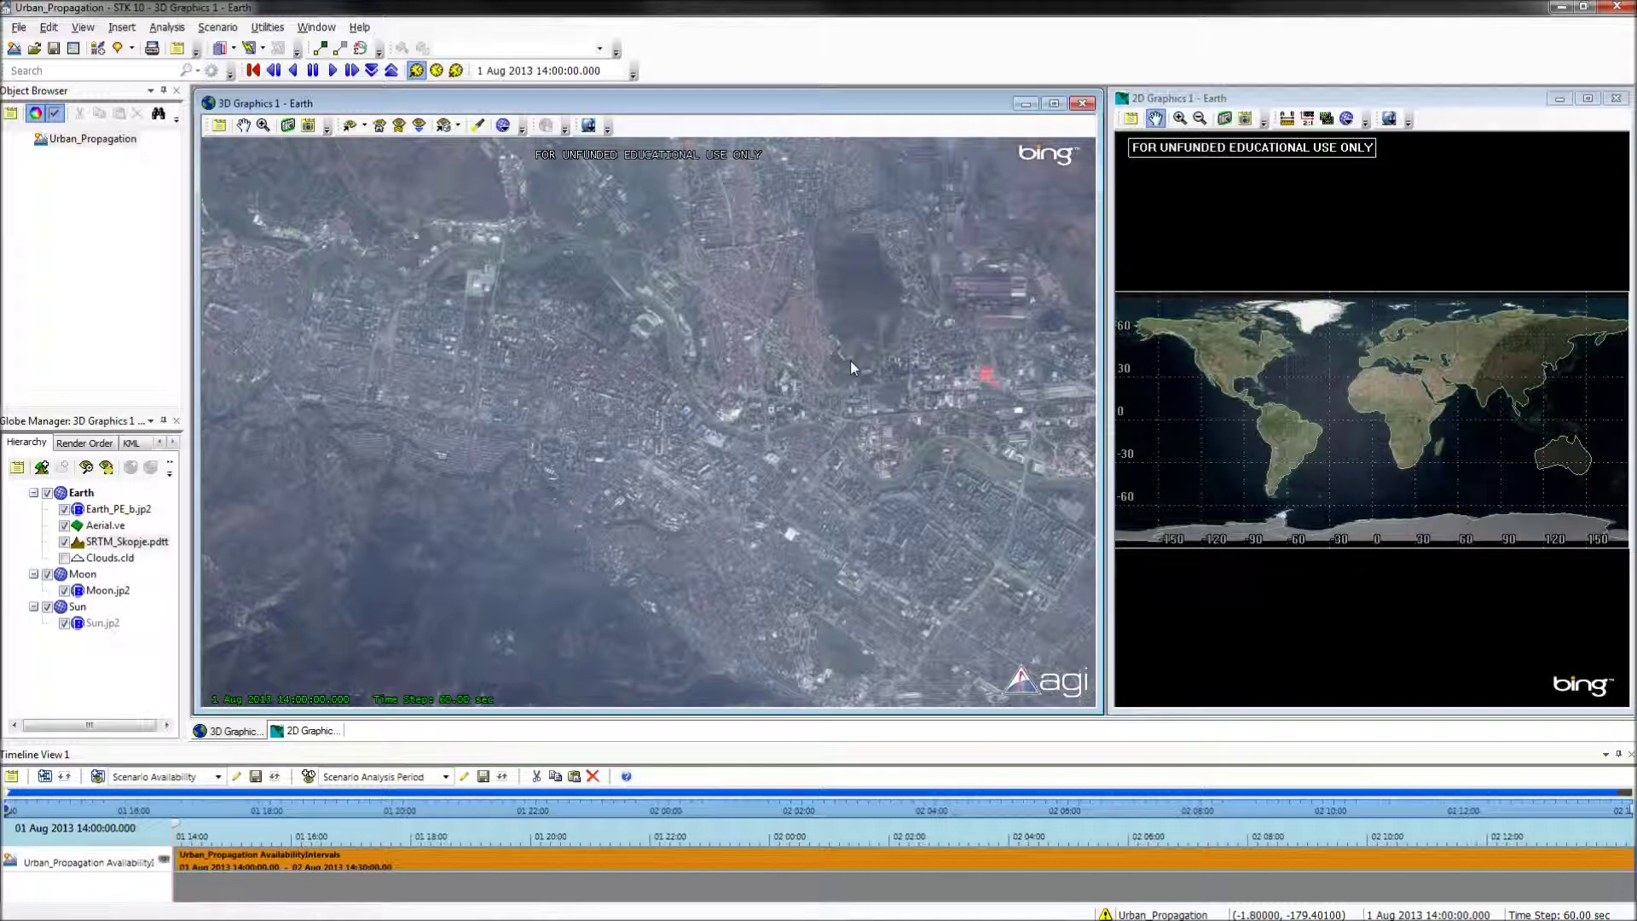
left_click(1556, 8)
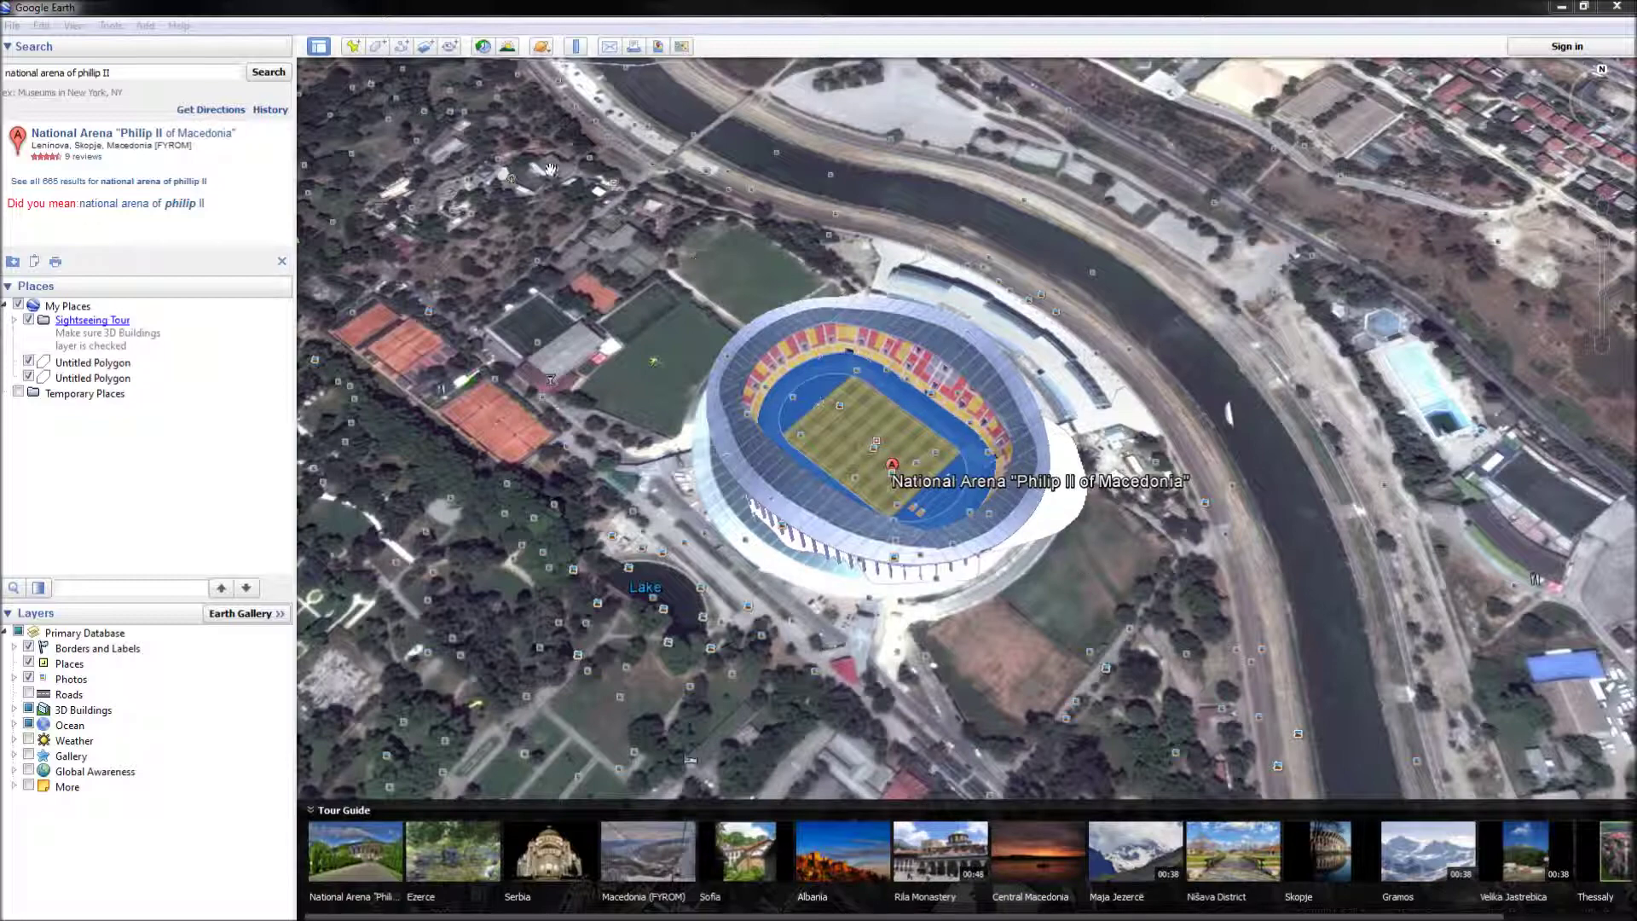
- Outline the National Arena stadium with a new polygon named Philip II
left_click(377, 46)
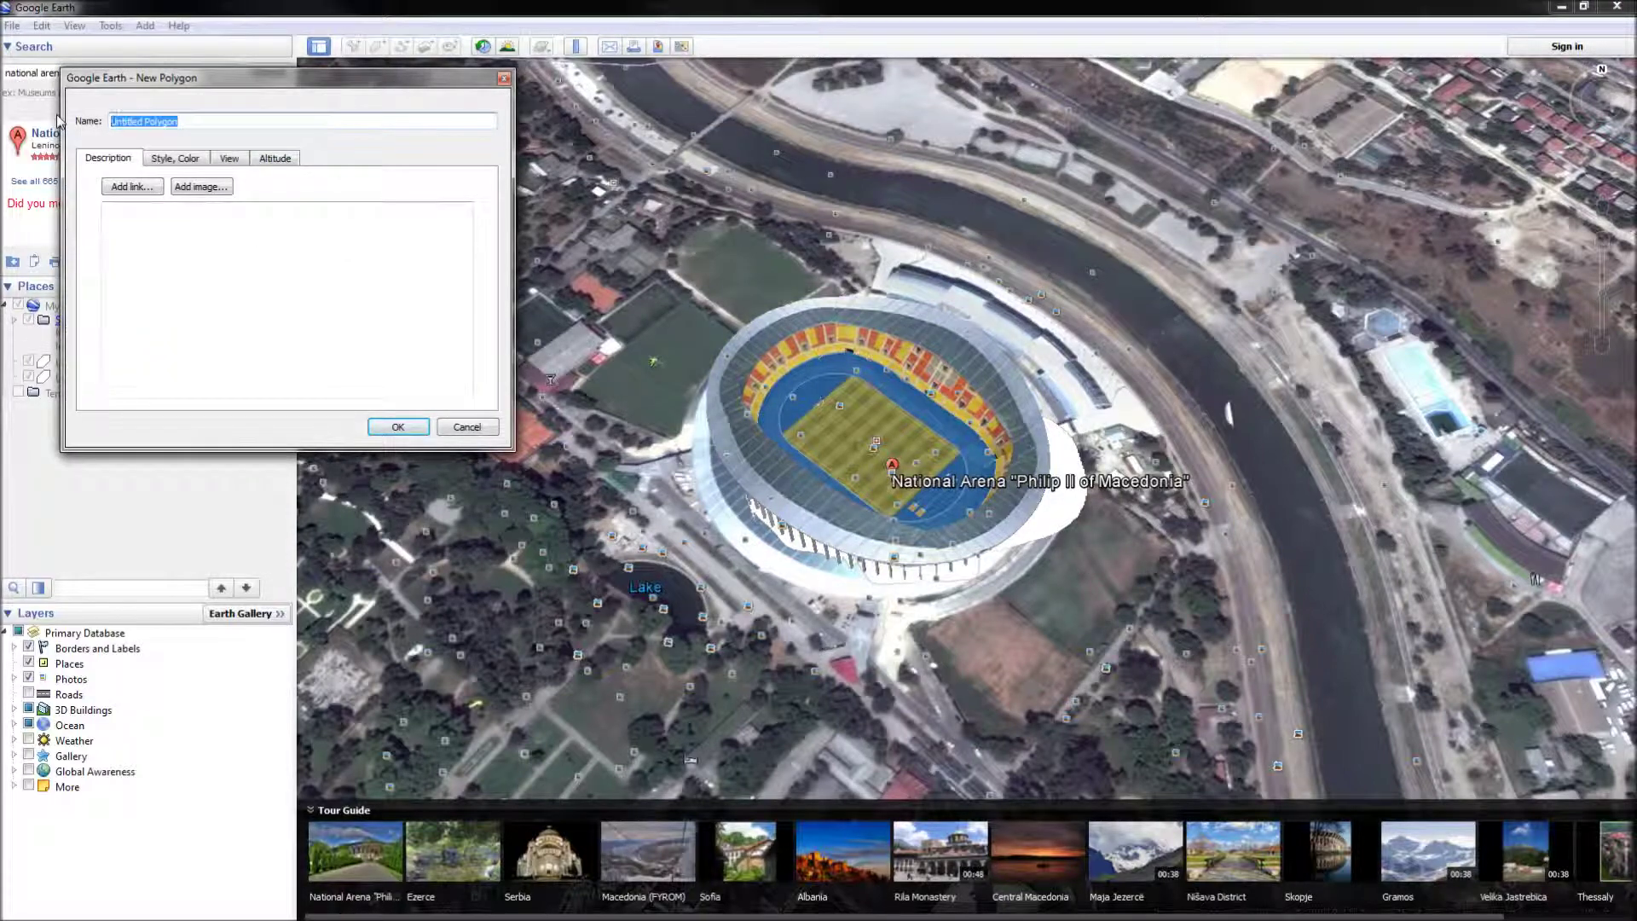
type("Philip II")
left_click(745, 335)
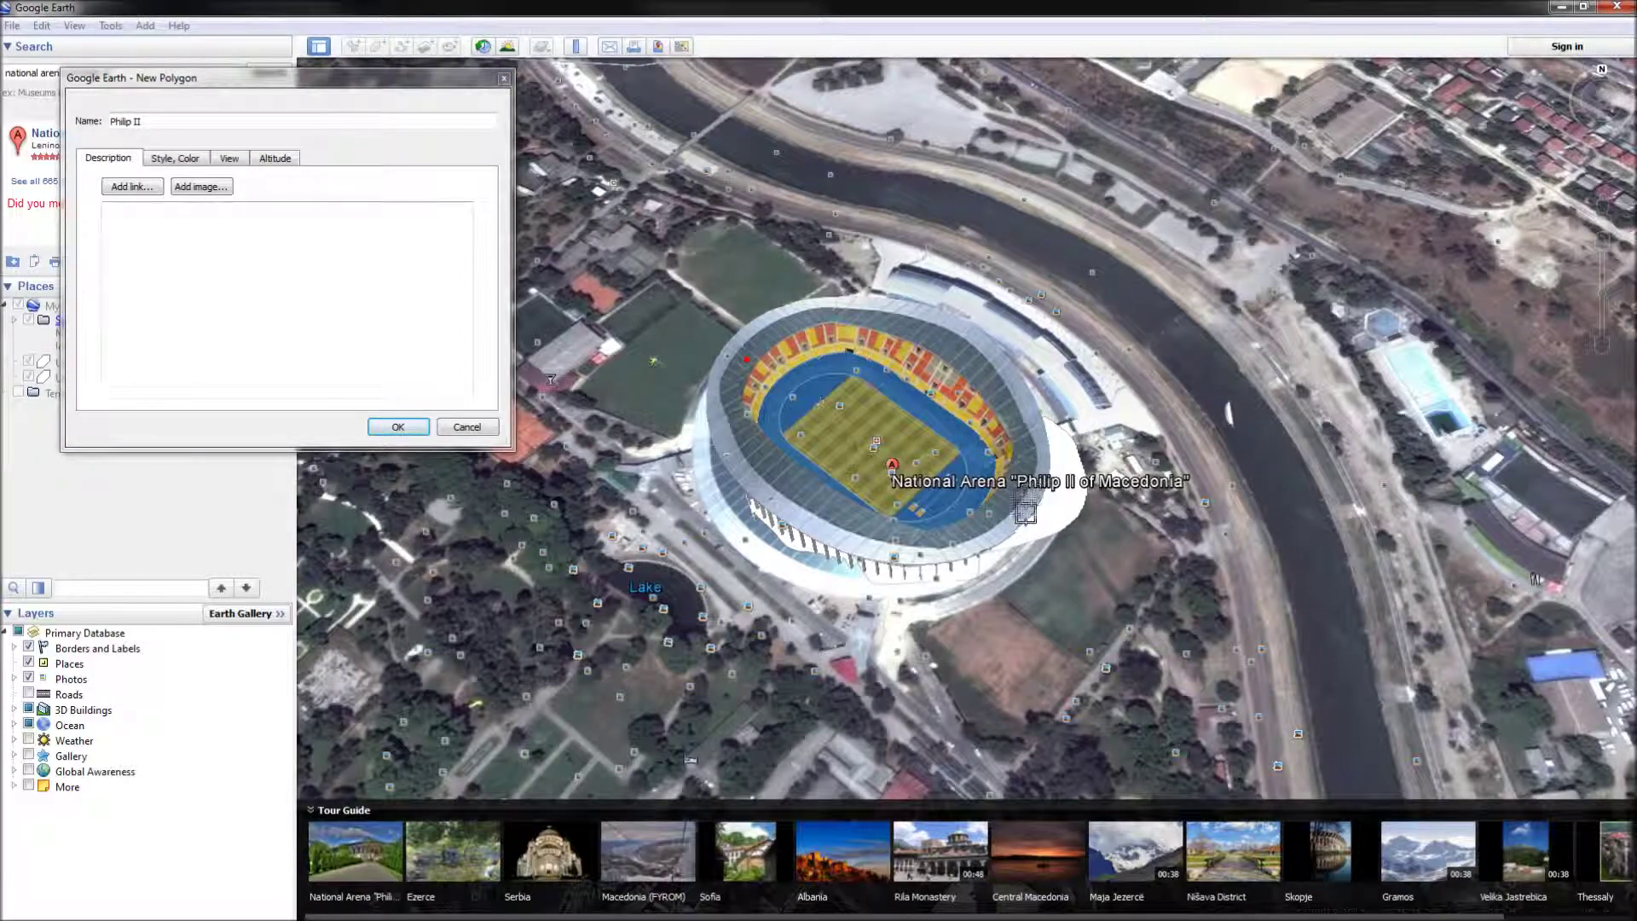
left_click(1021, 543)
left_click(775, 535)
- Raise the polygon 66 m relative to ground with sides extended to ground
left_click(274, 161)
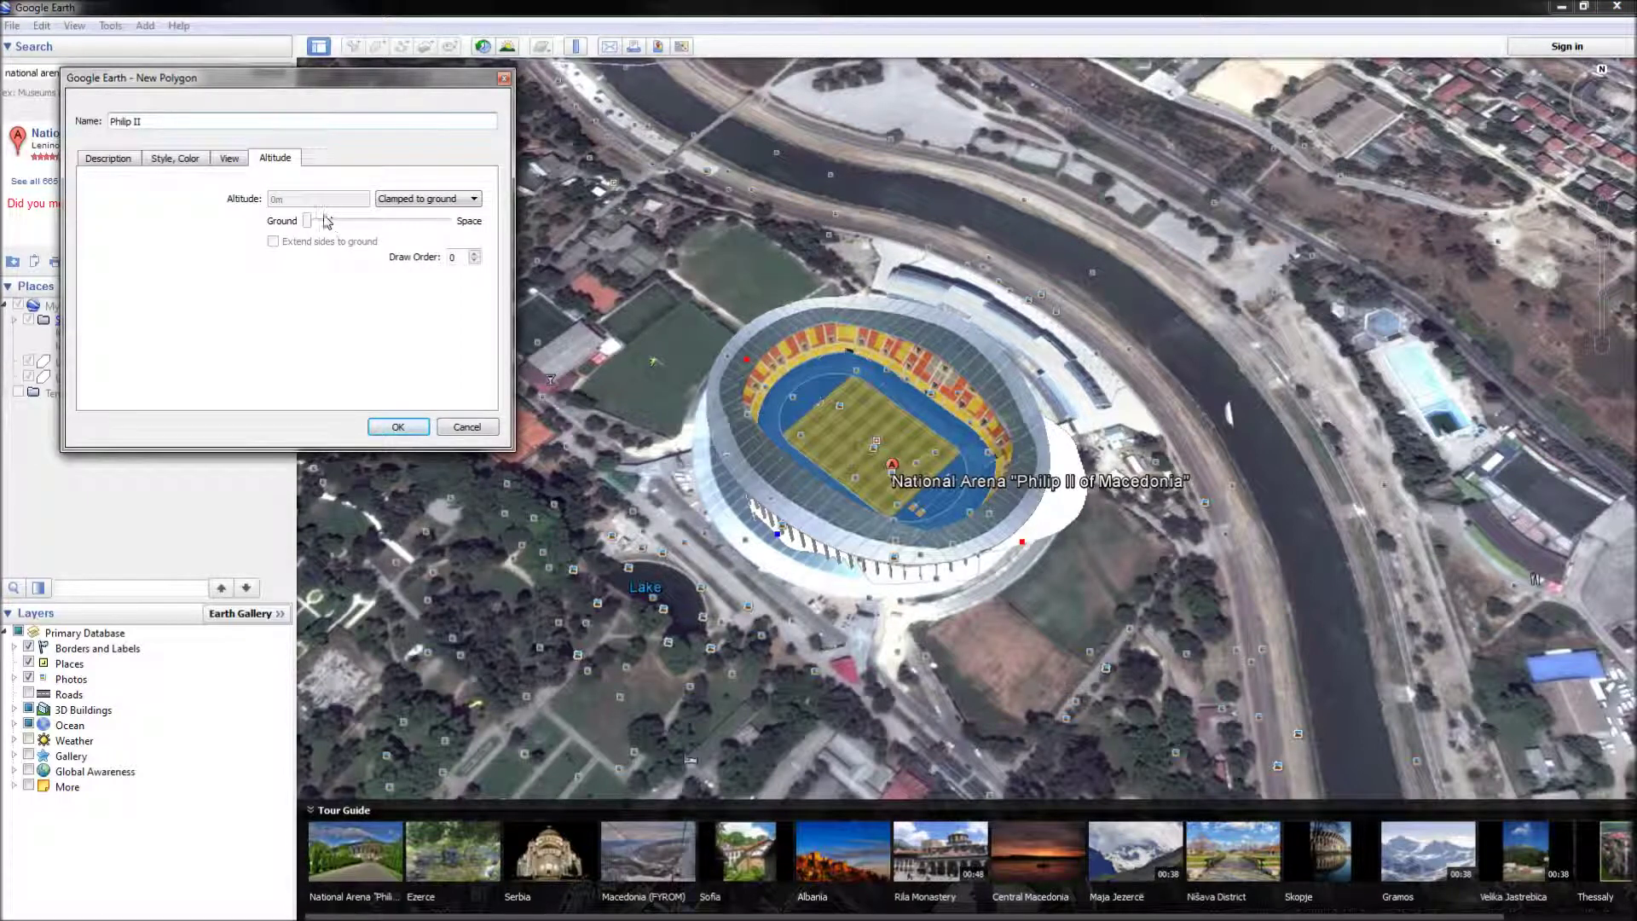
left_click(415, 201)
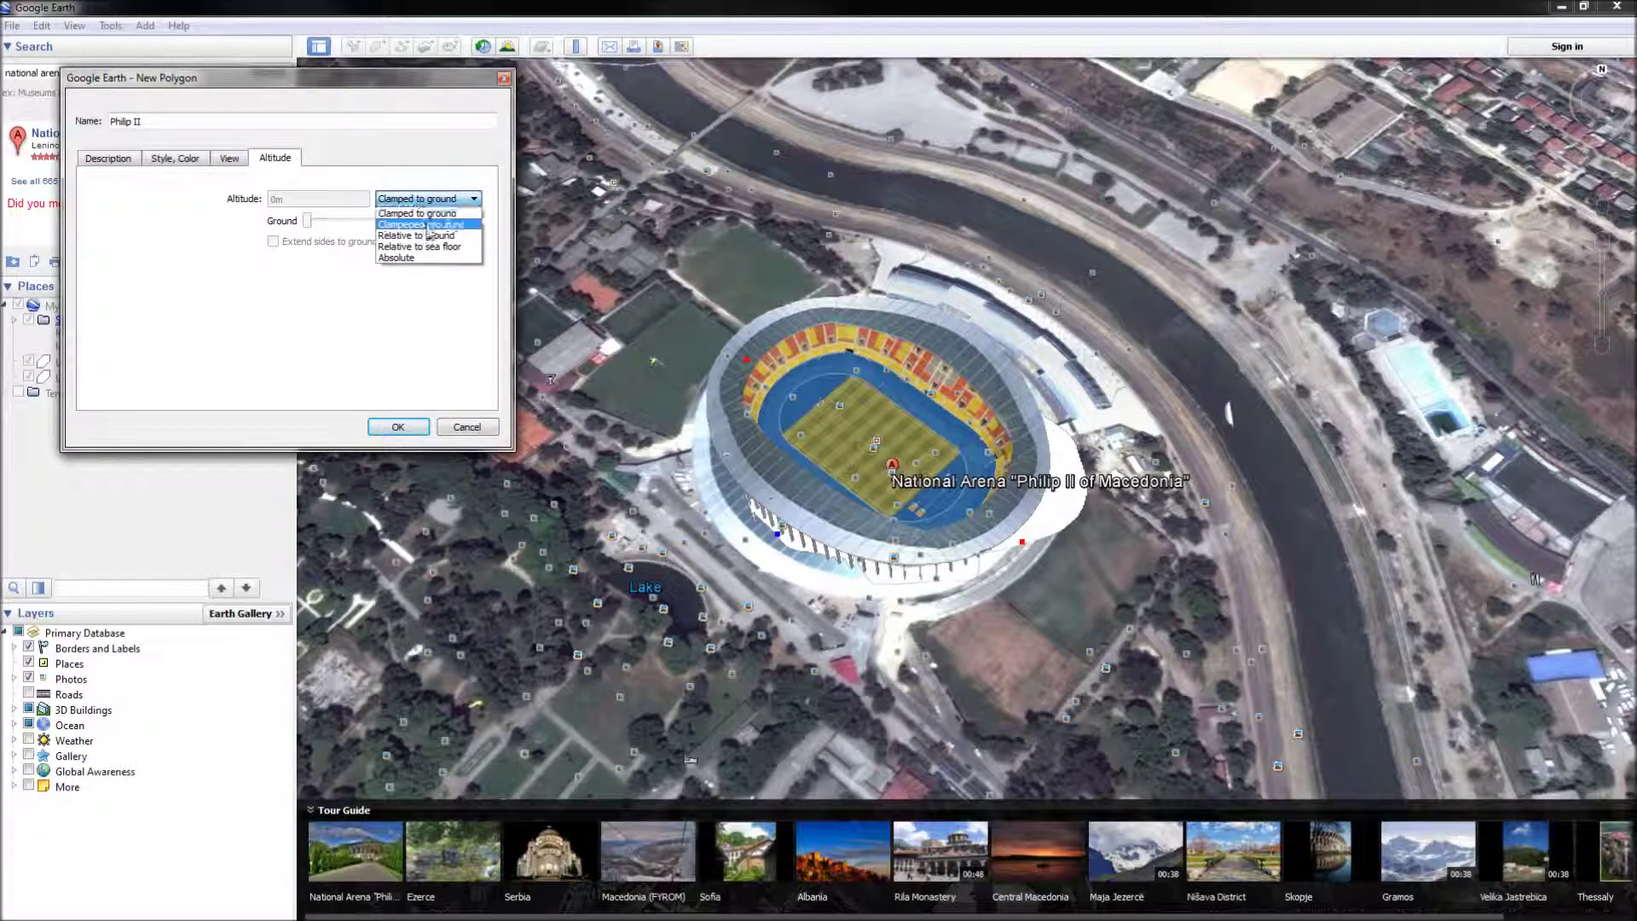
left_click(415, 235)
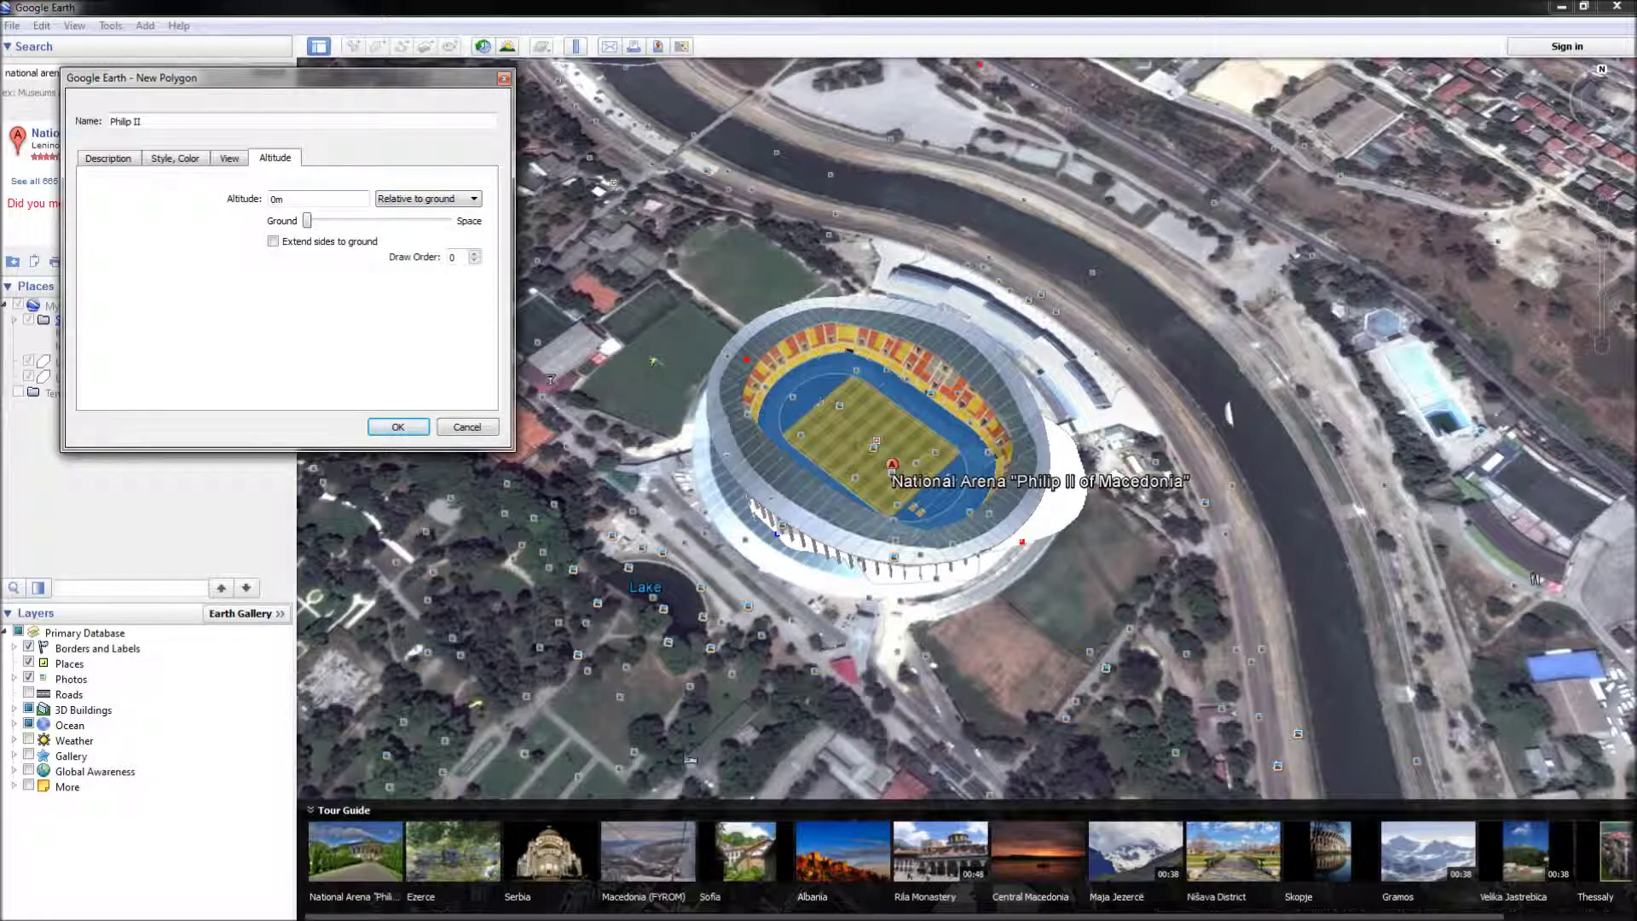
type("66")
left_click(271, 242)
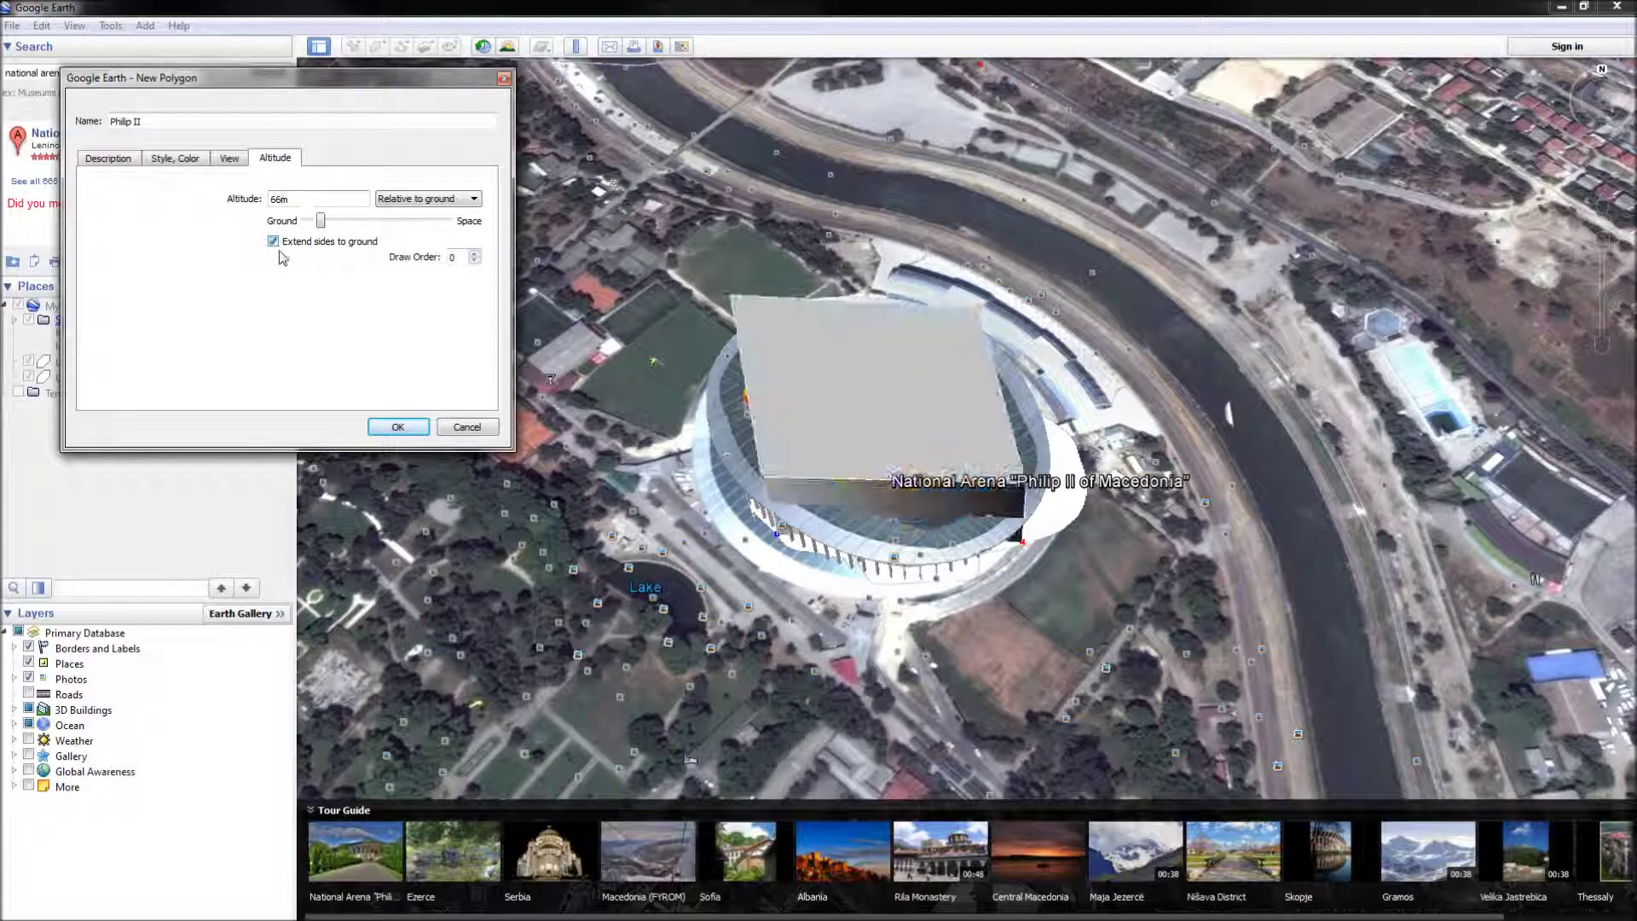
left_click(399, 427)
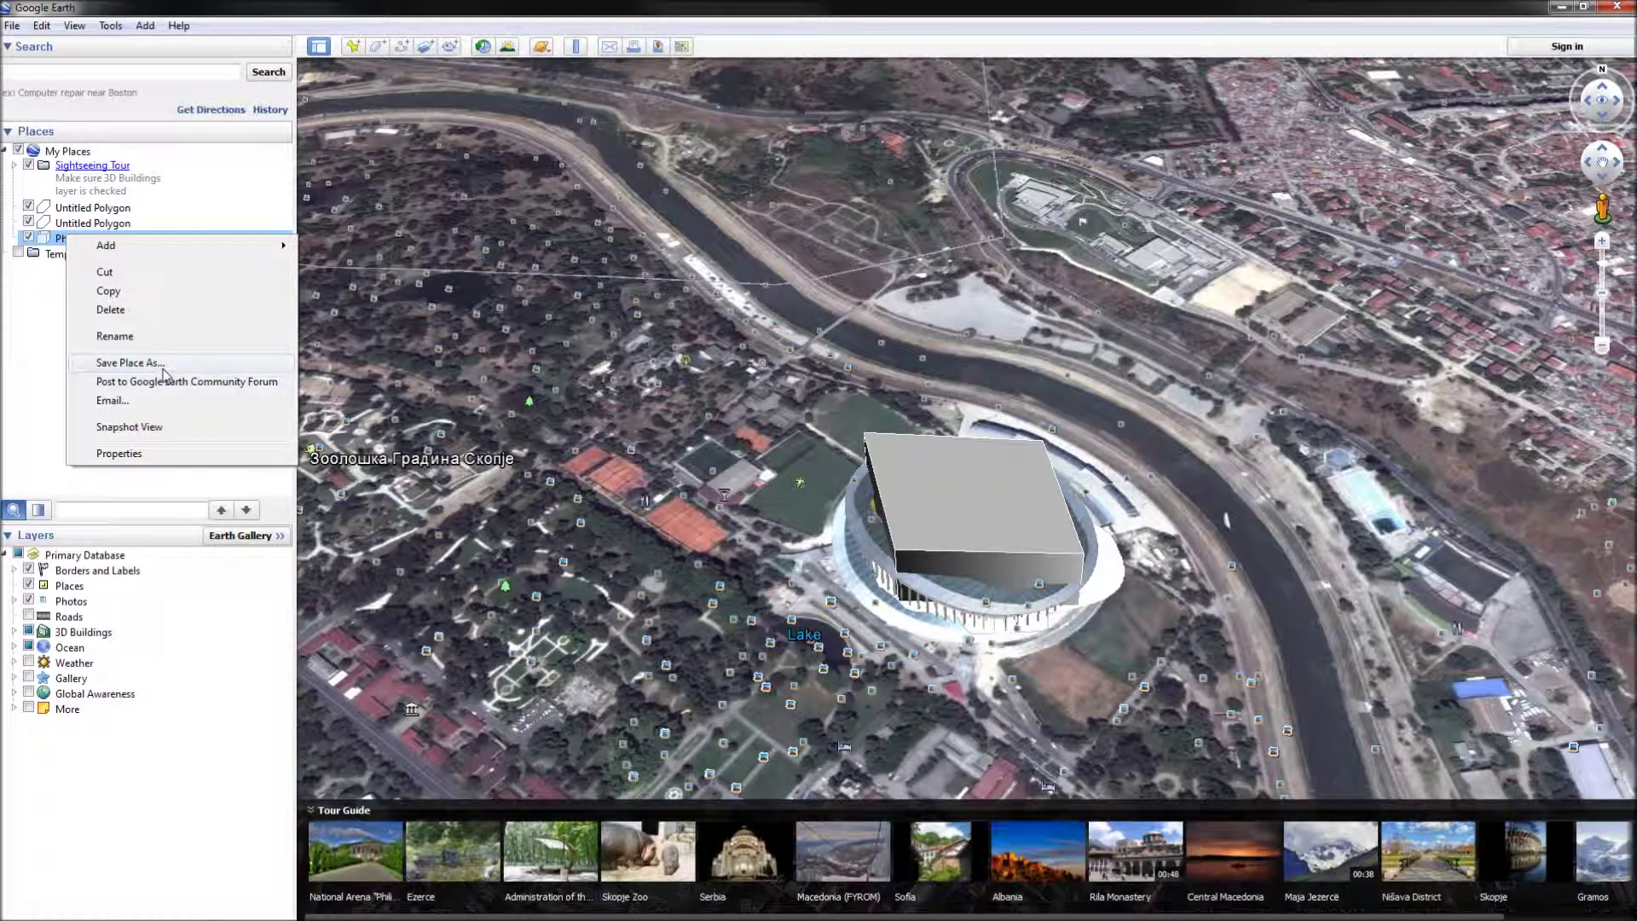
- Save Philip II as a KMZ, overwriting the existing Philip II file in Urban_Propagation
left_click(128, 363)
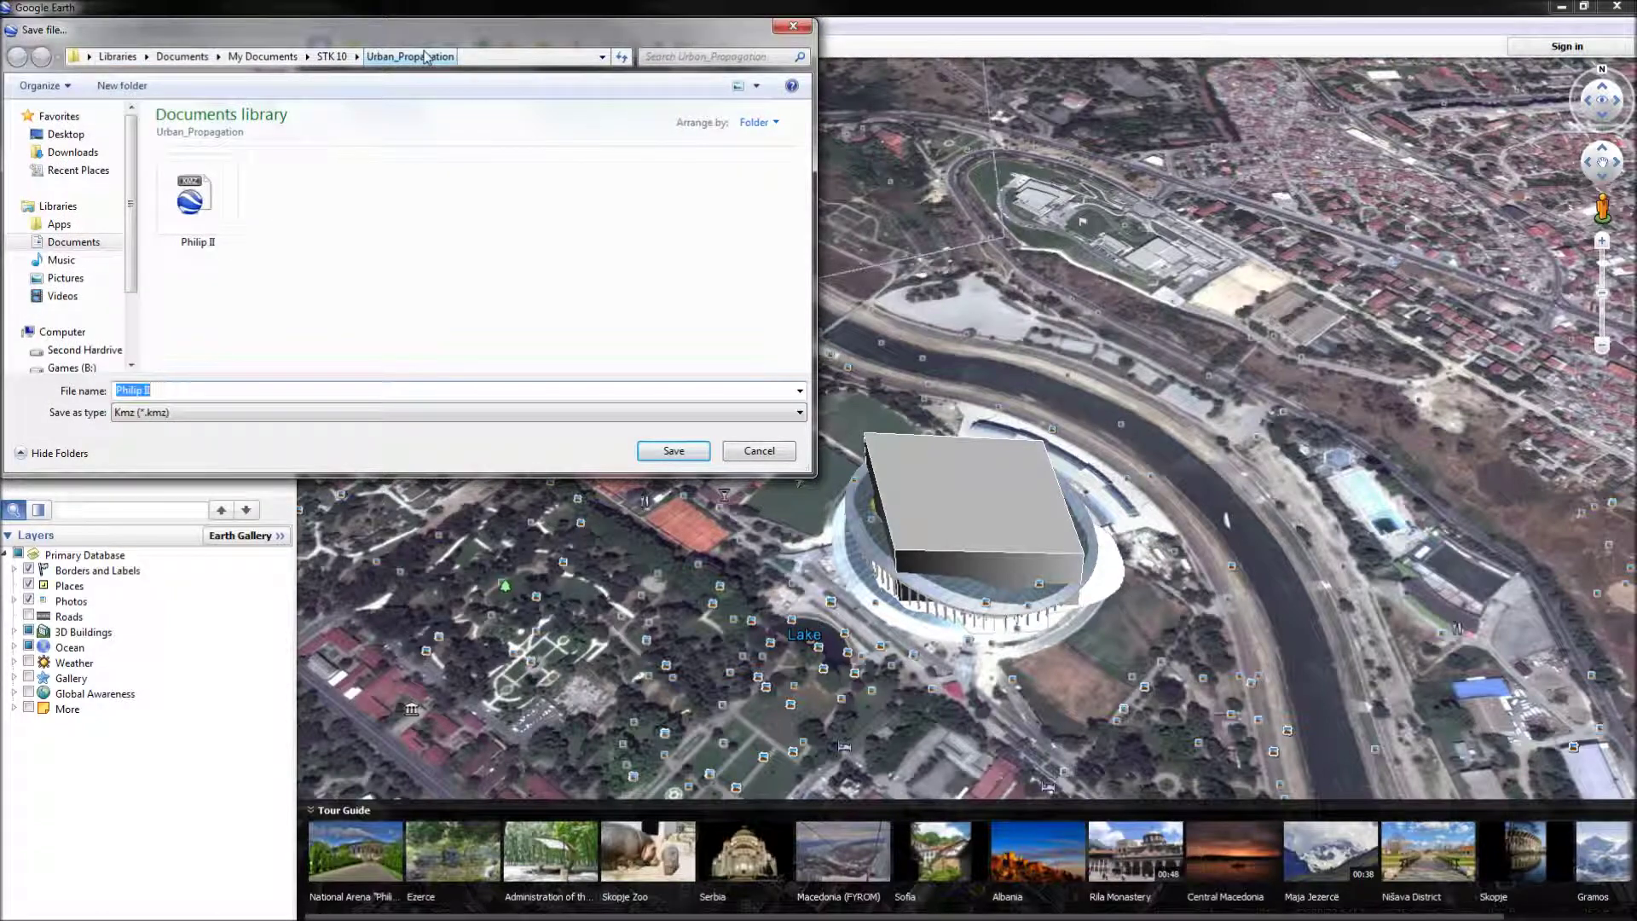
left_click(198, 204)
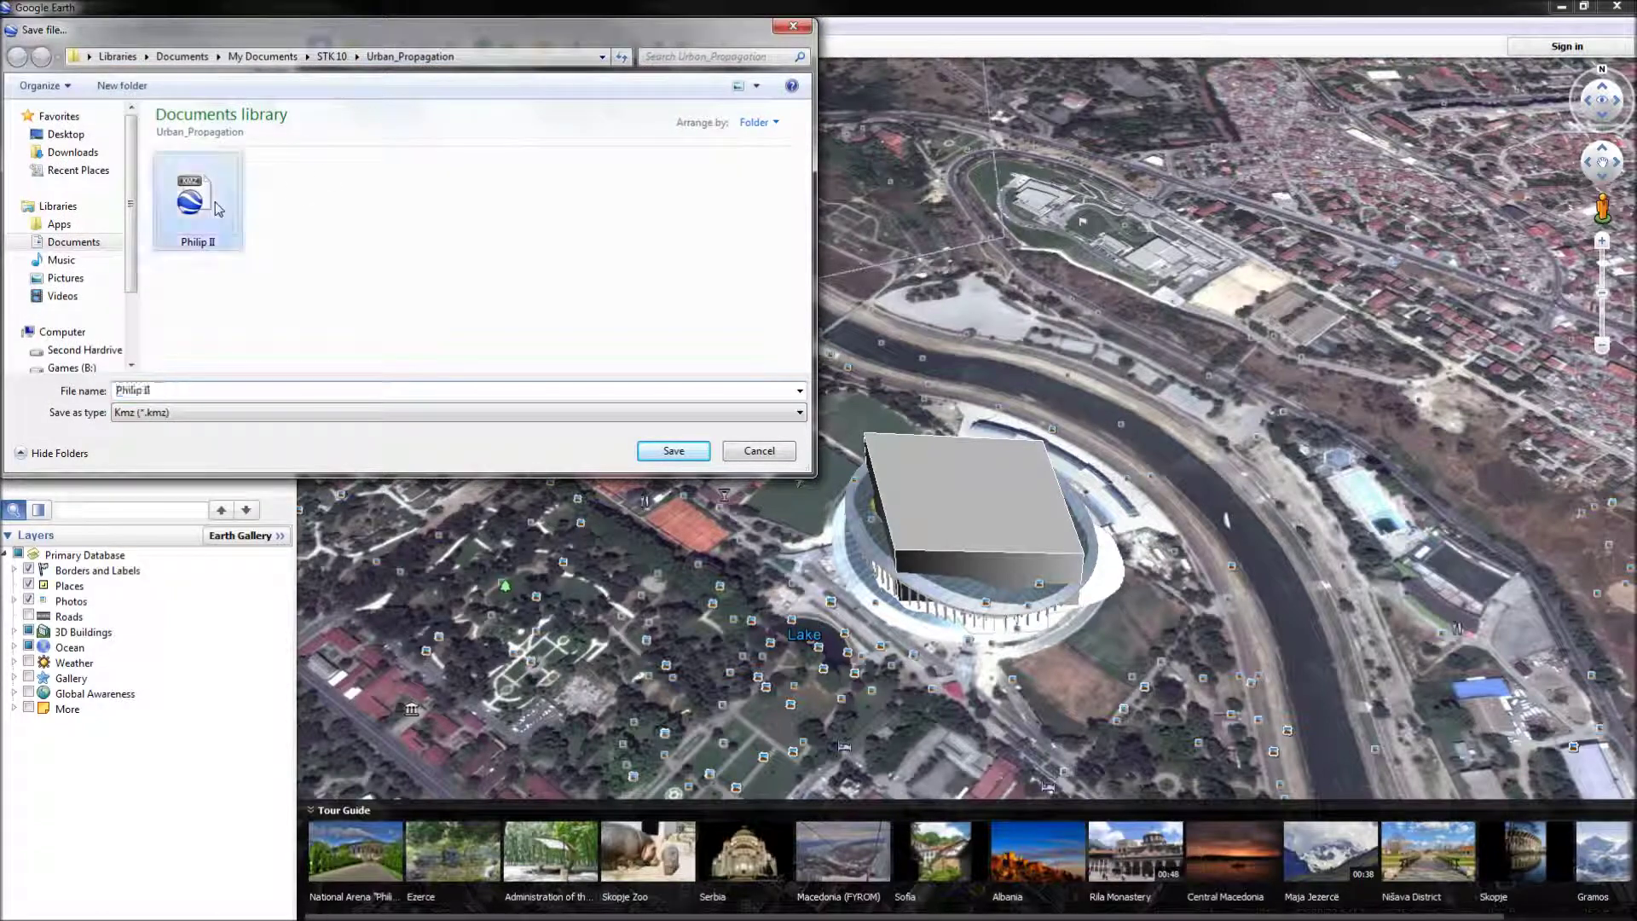
left_click(668, 456)
left_click(874, 479)
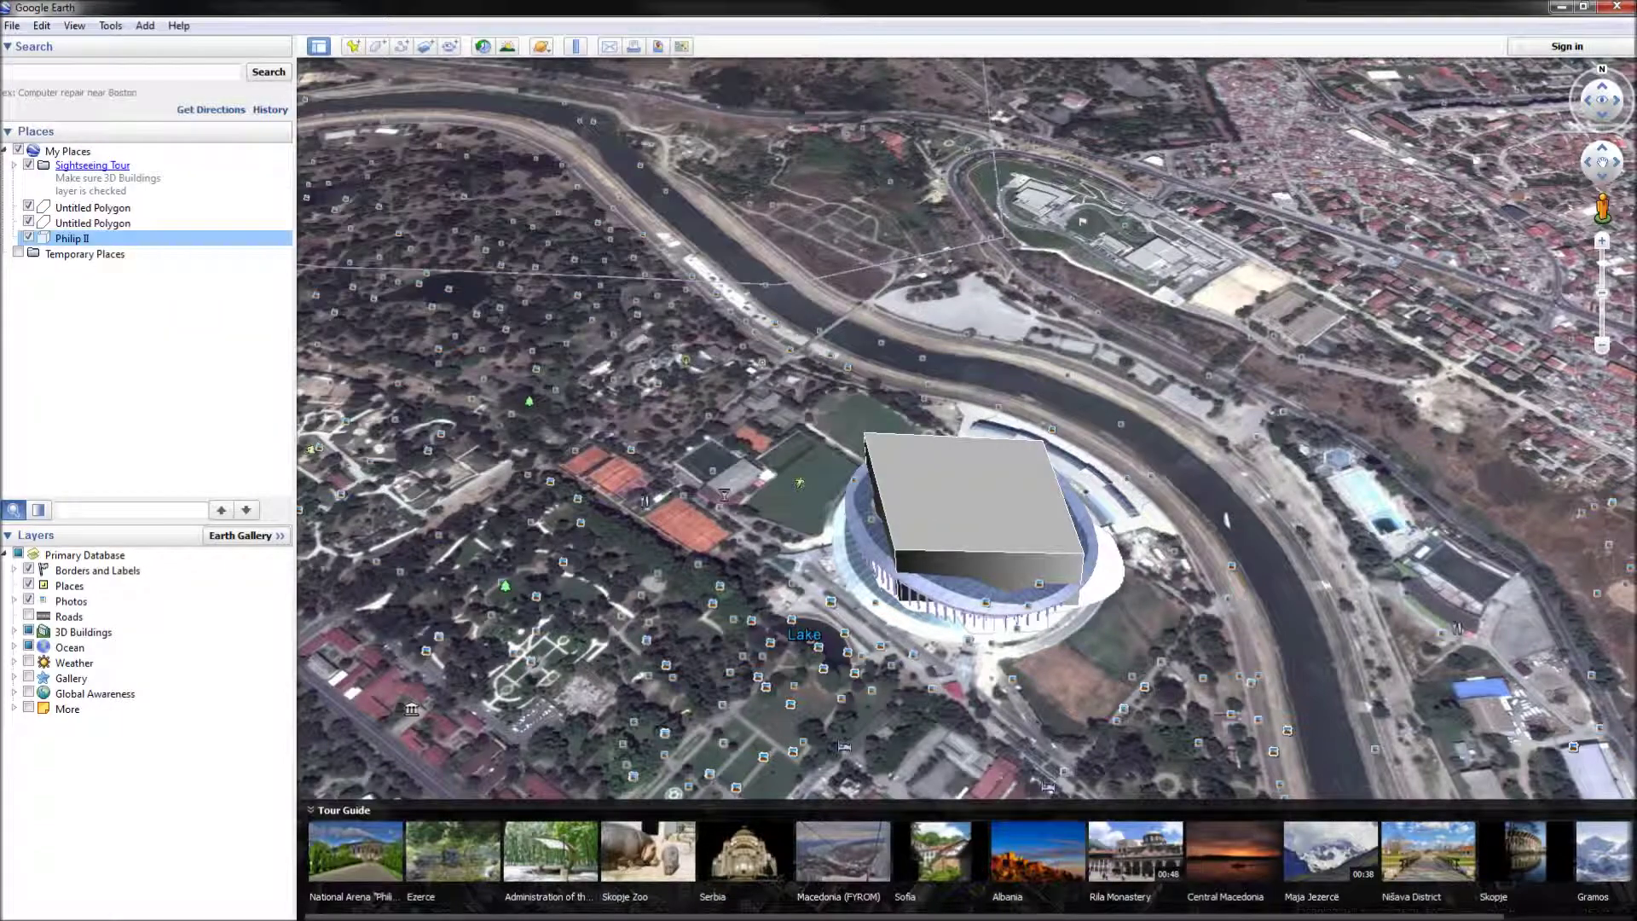
- Add Philip II.kmz to the STK Globe Manager's KML list
left_click(1558, 7)
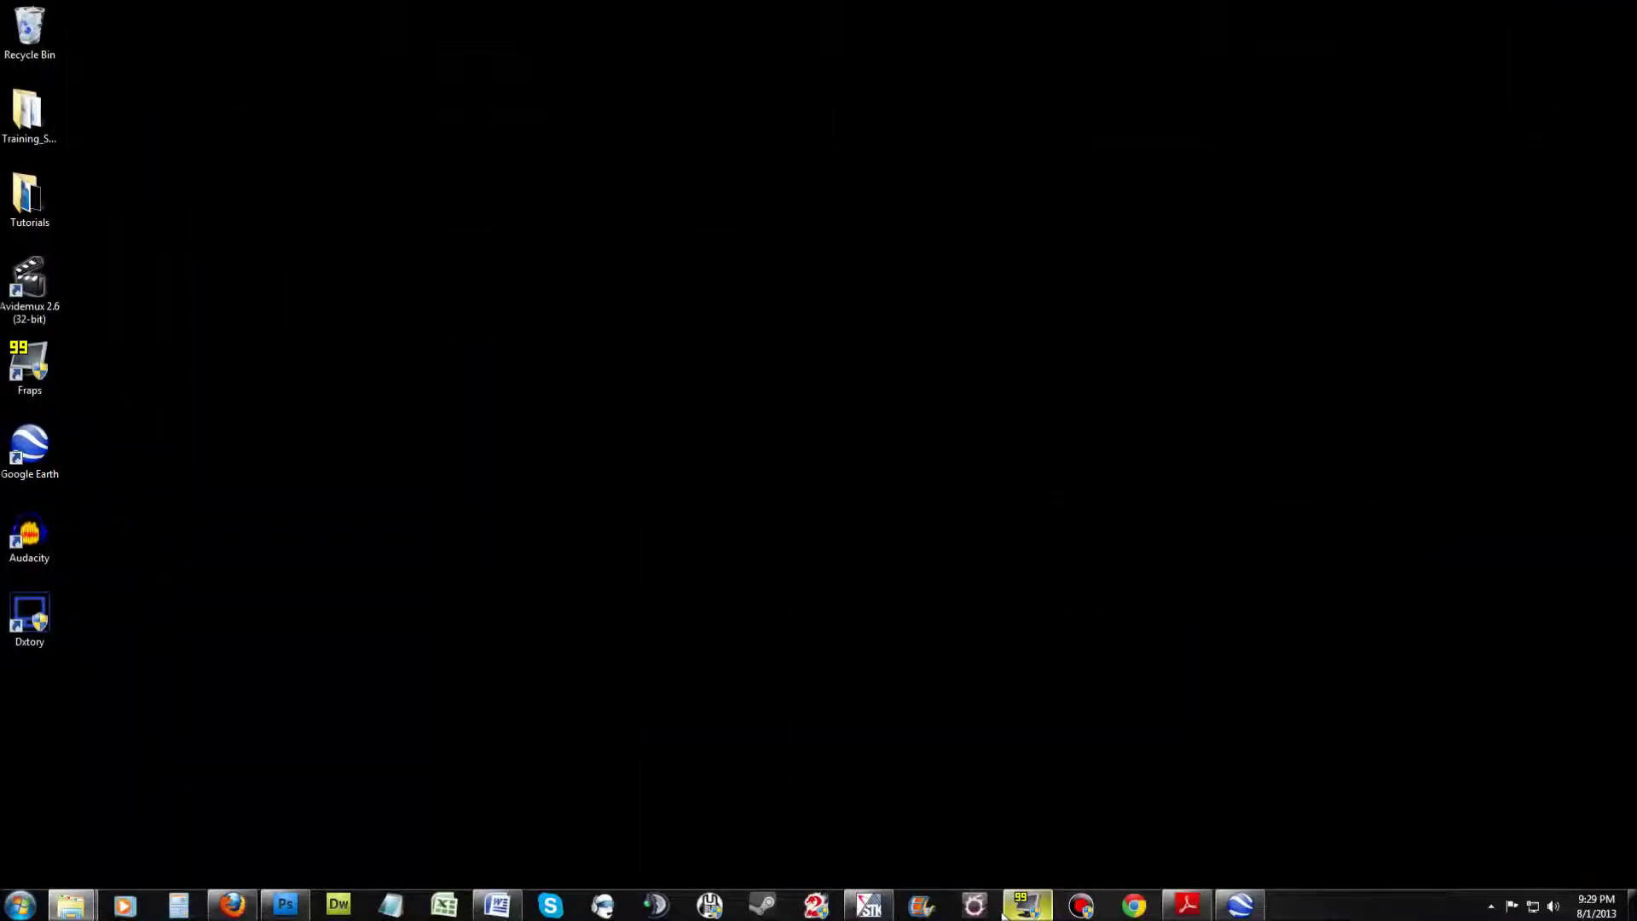
left_click(868, 906)
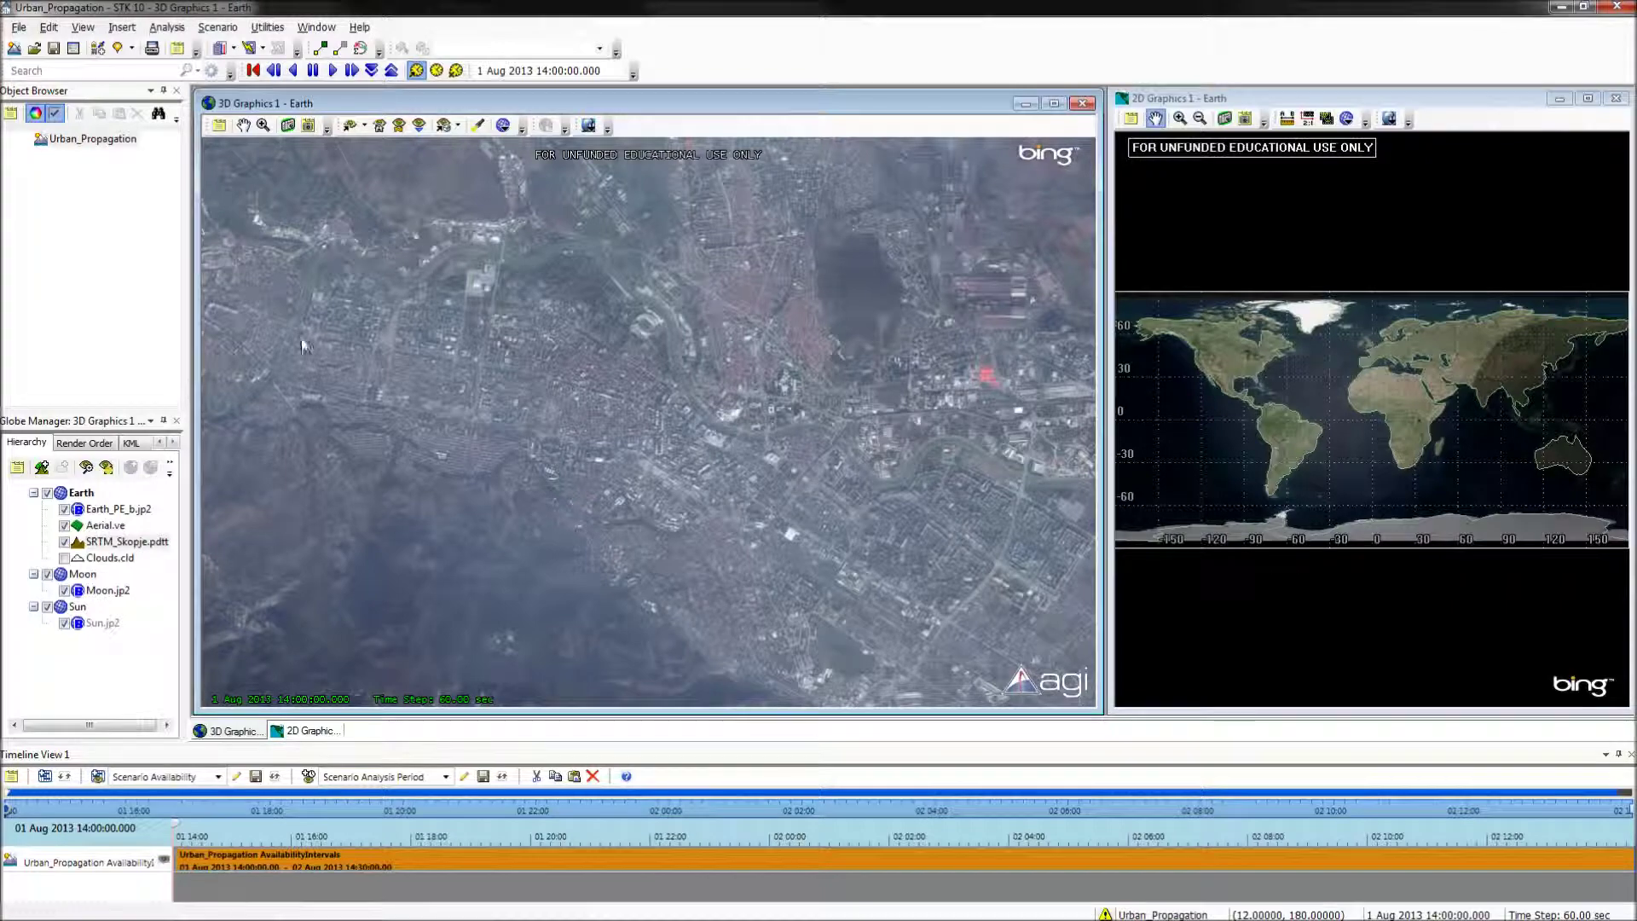
left_click(130, 444)
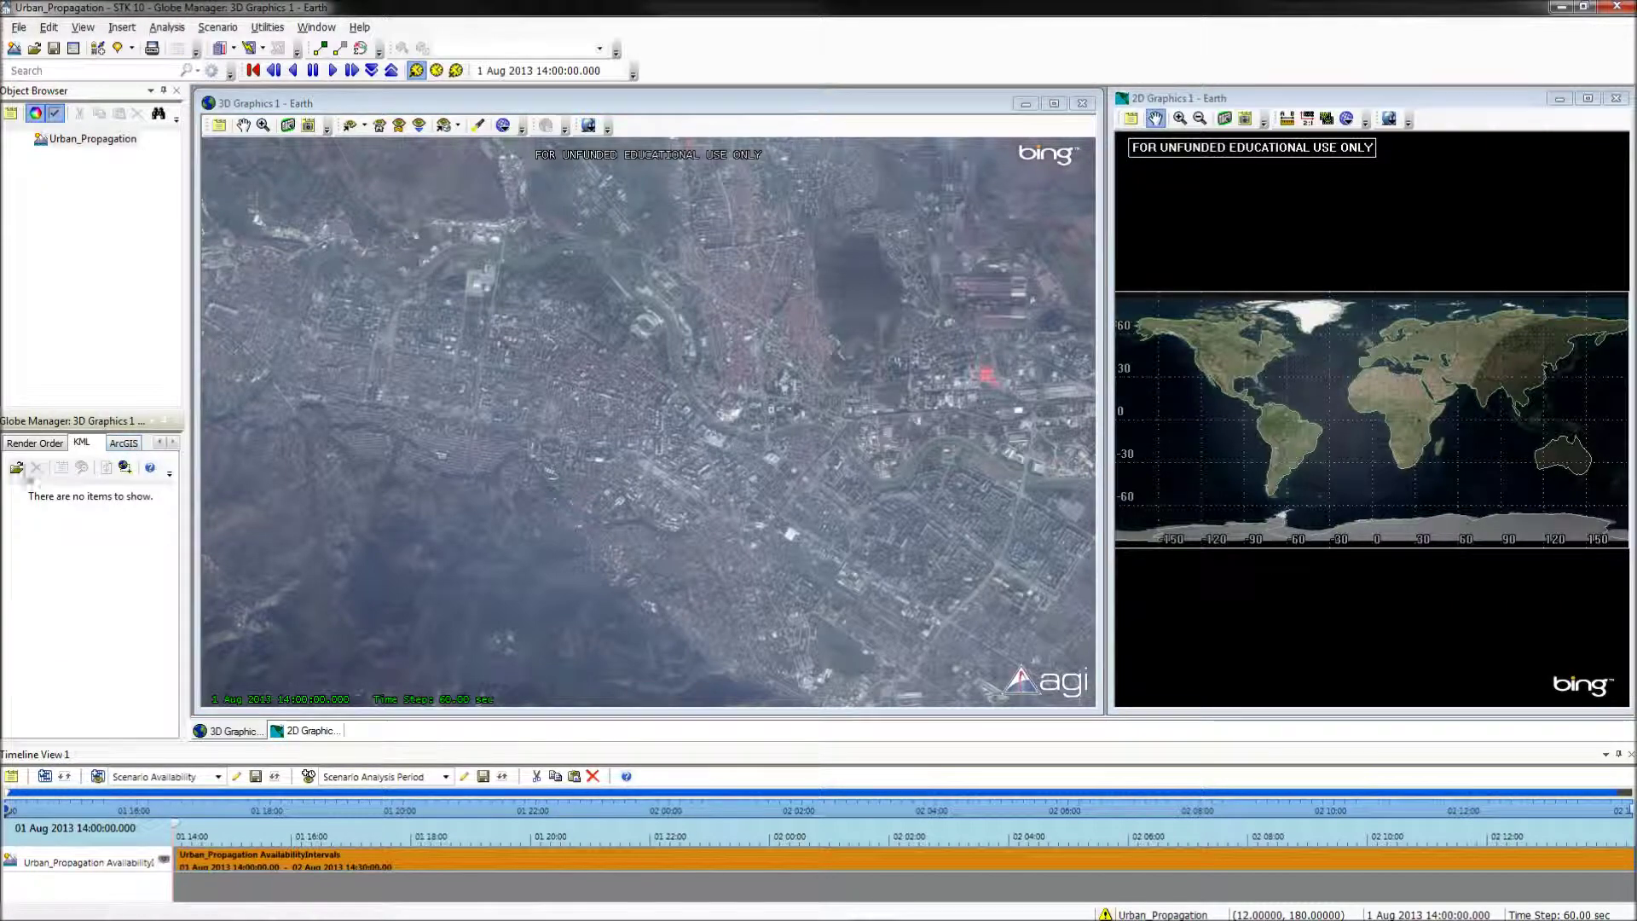
left_click(18, 469)
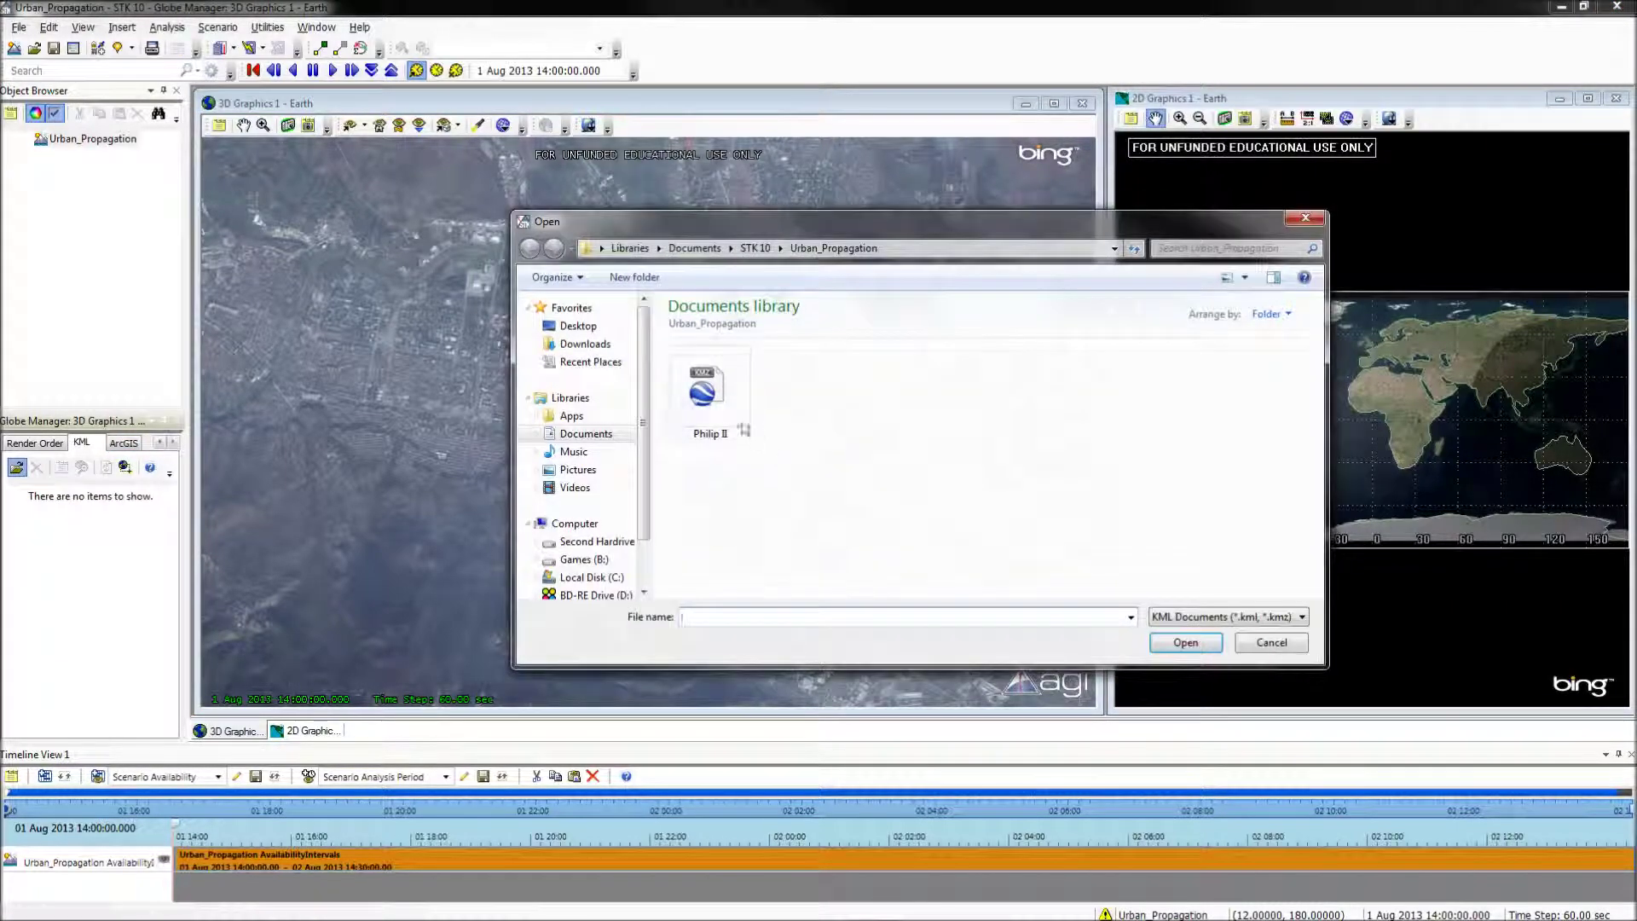
left_click(726, 412)
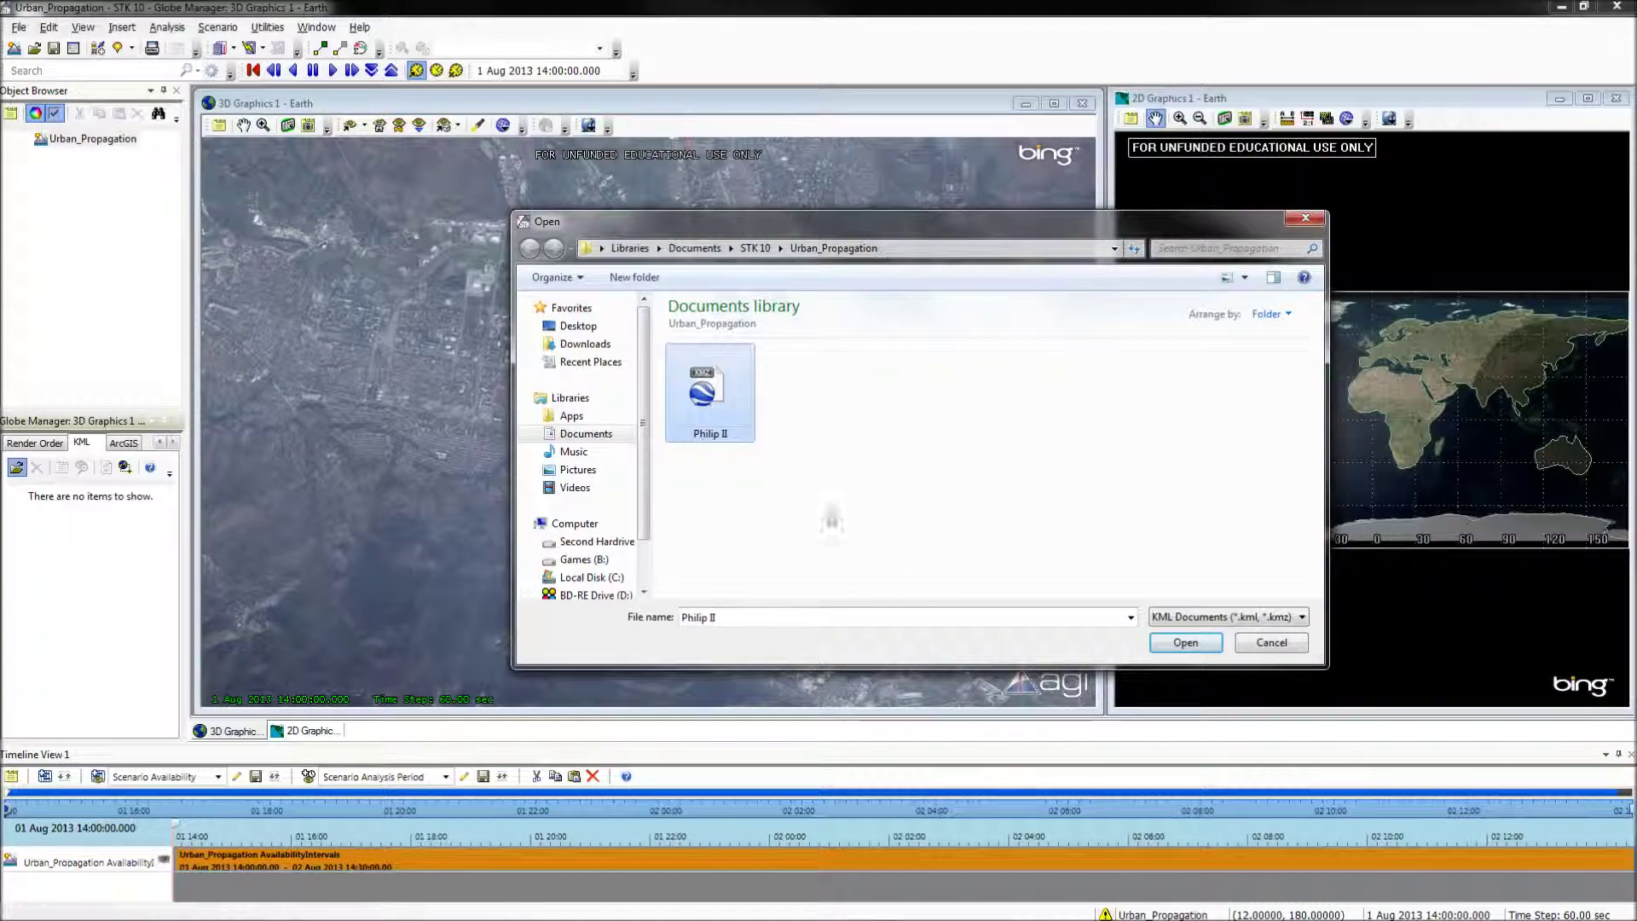
left_click(1186, 644)
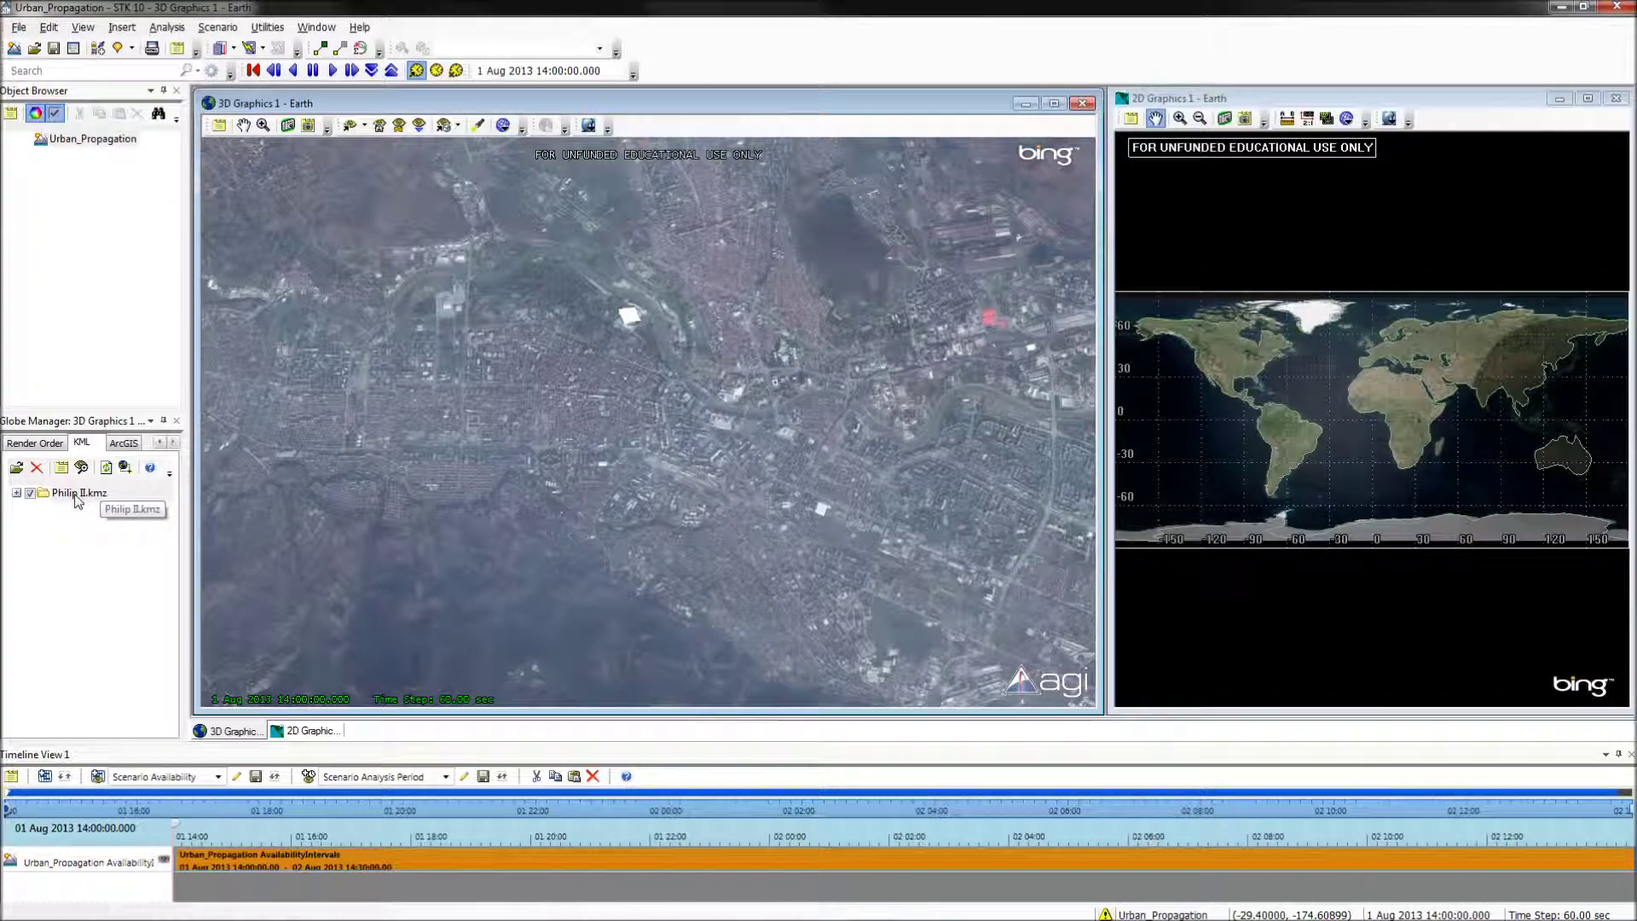
- Zoom to Philip II.kmz and tilt the view to see the extruded block over the stadium
right_click(80, 493)
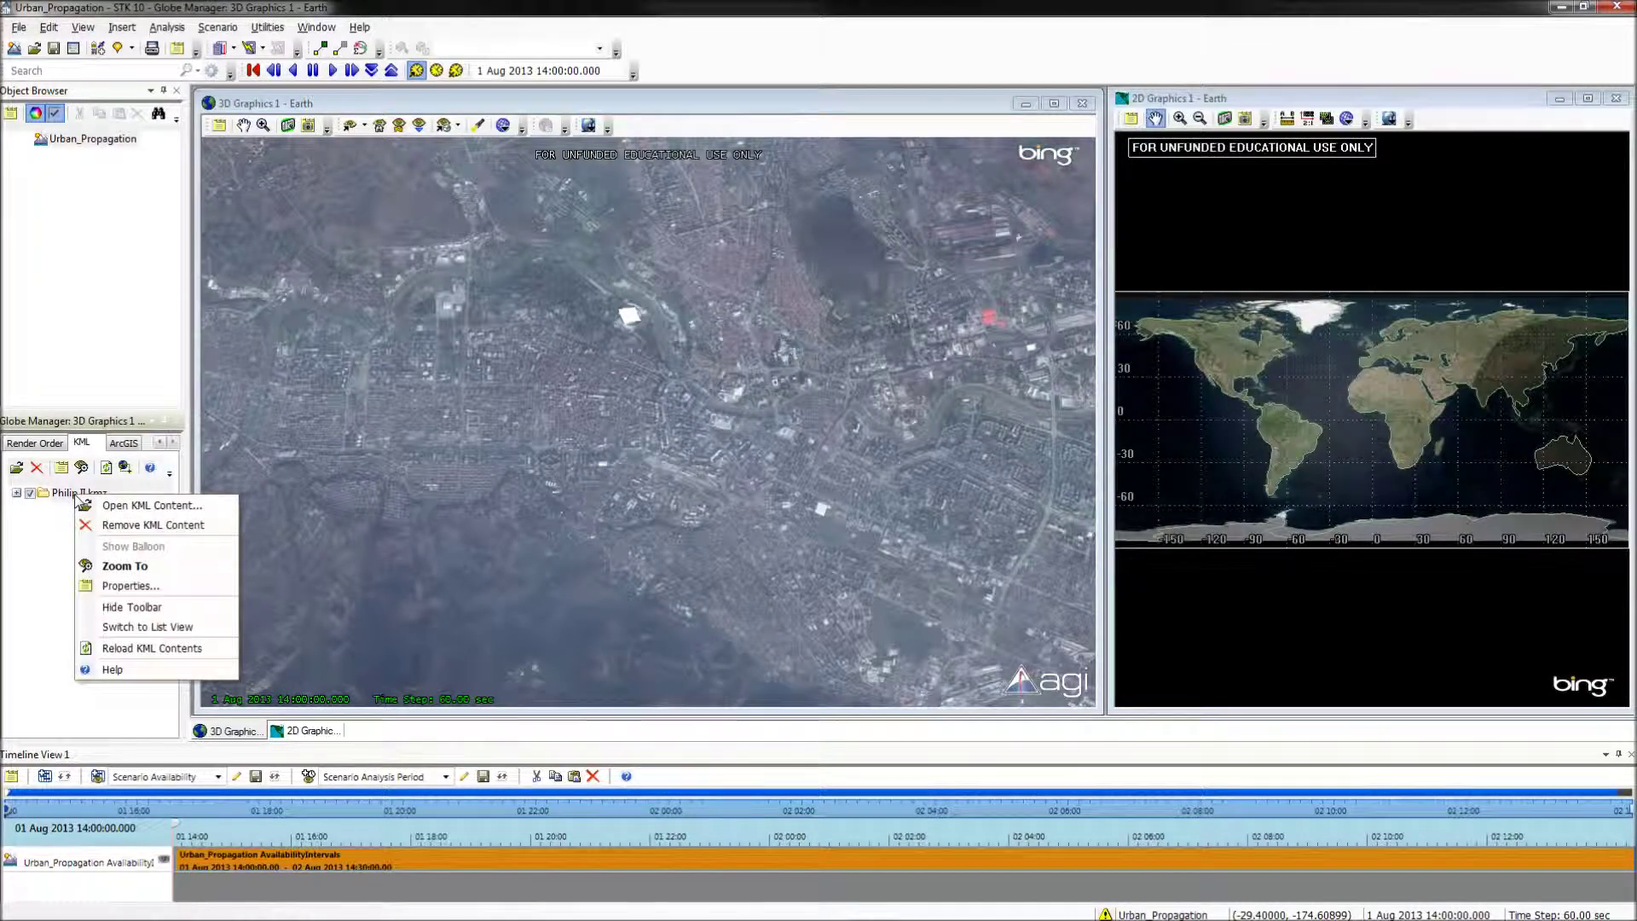
left_click(124, 565)
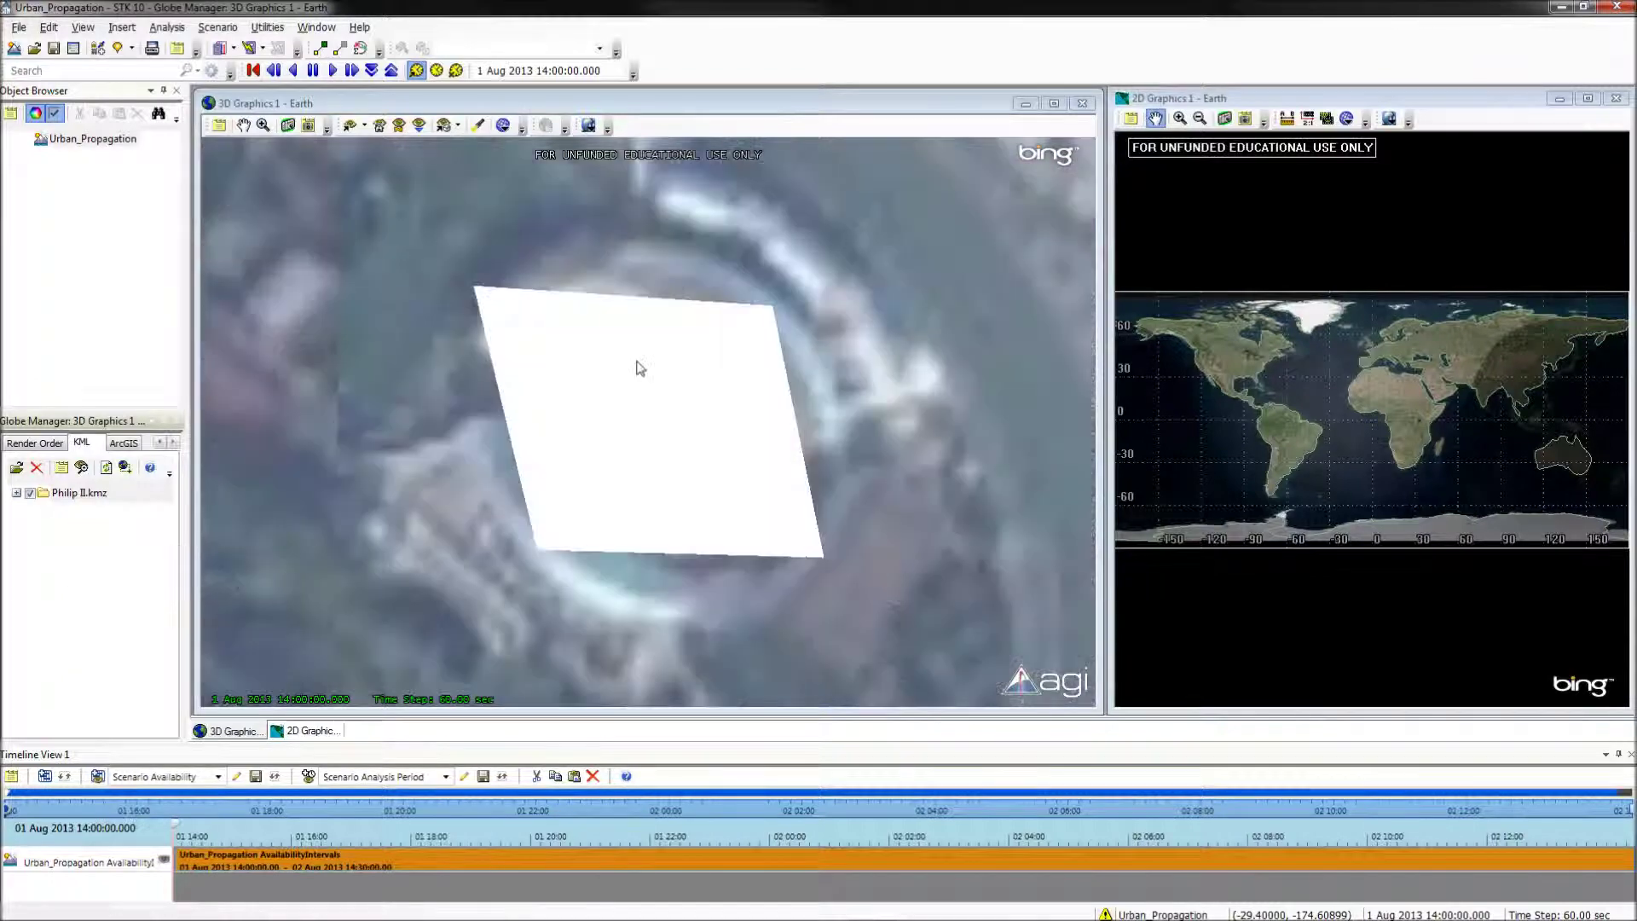
left_click_drag(628, 430, 654, 263)
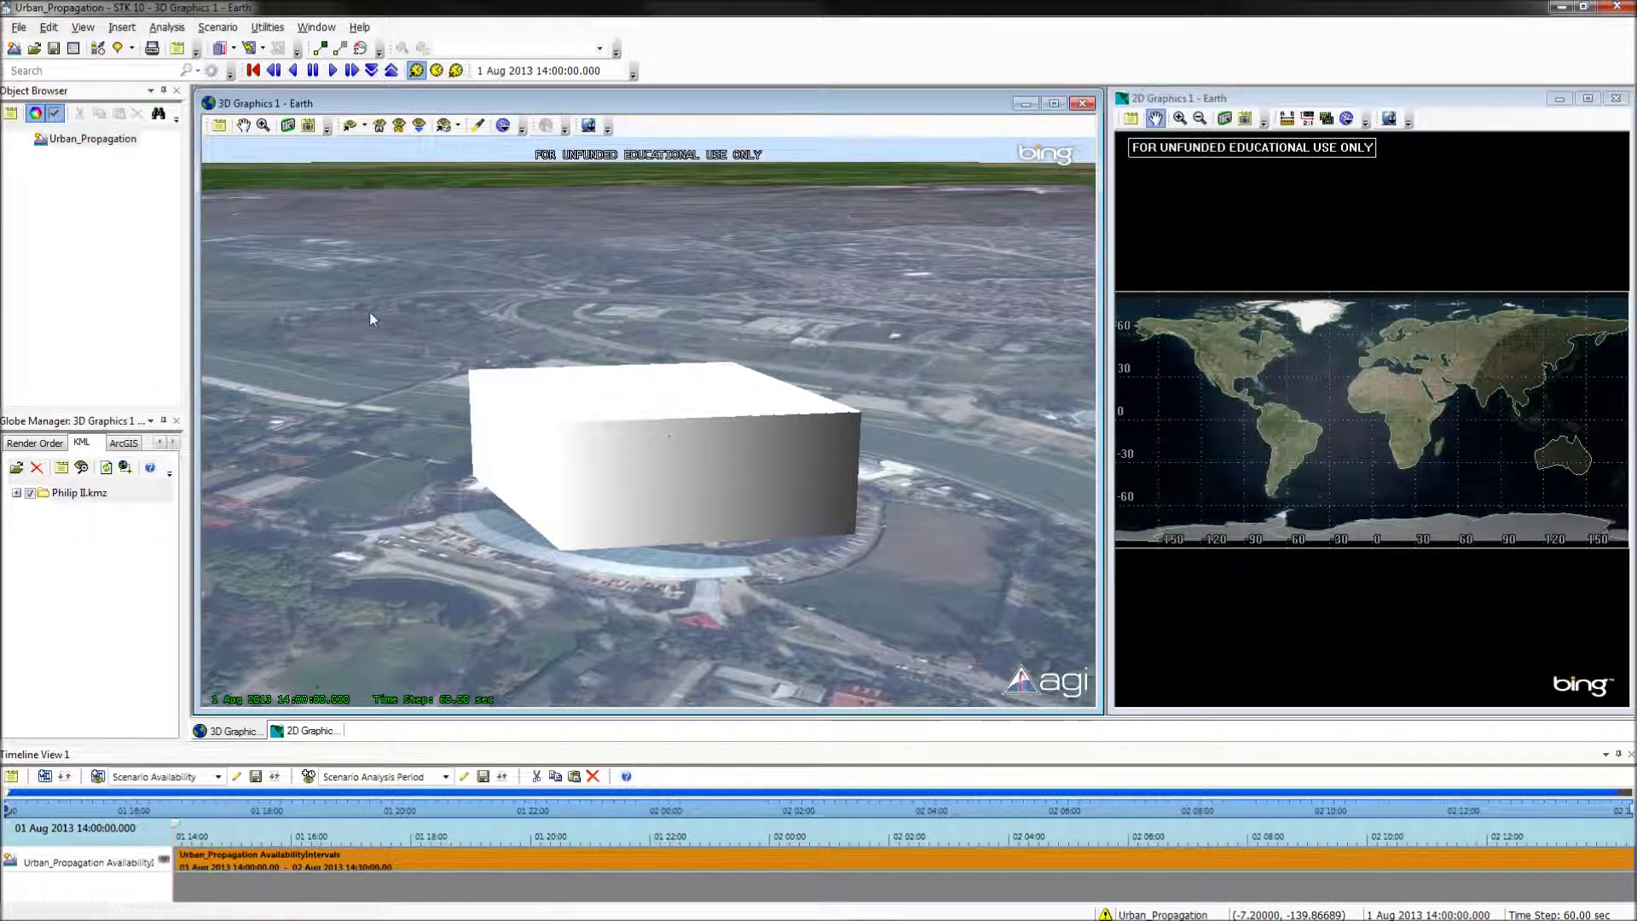
- Insert AreaTarget2 as a default Area Target object
left_click(98, 47)
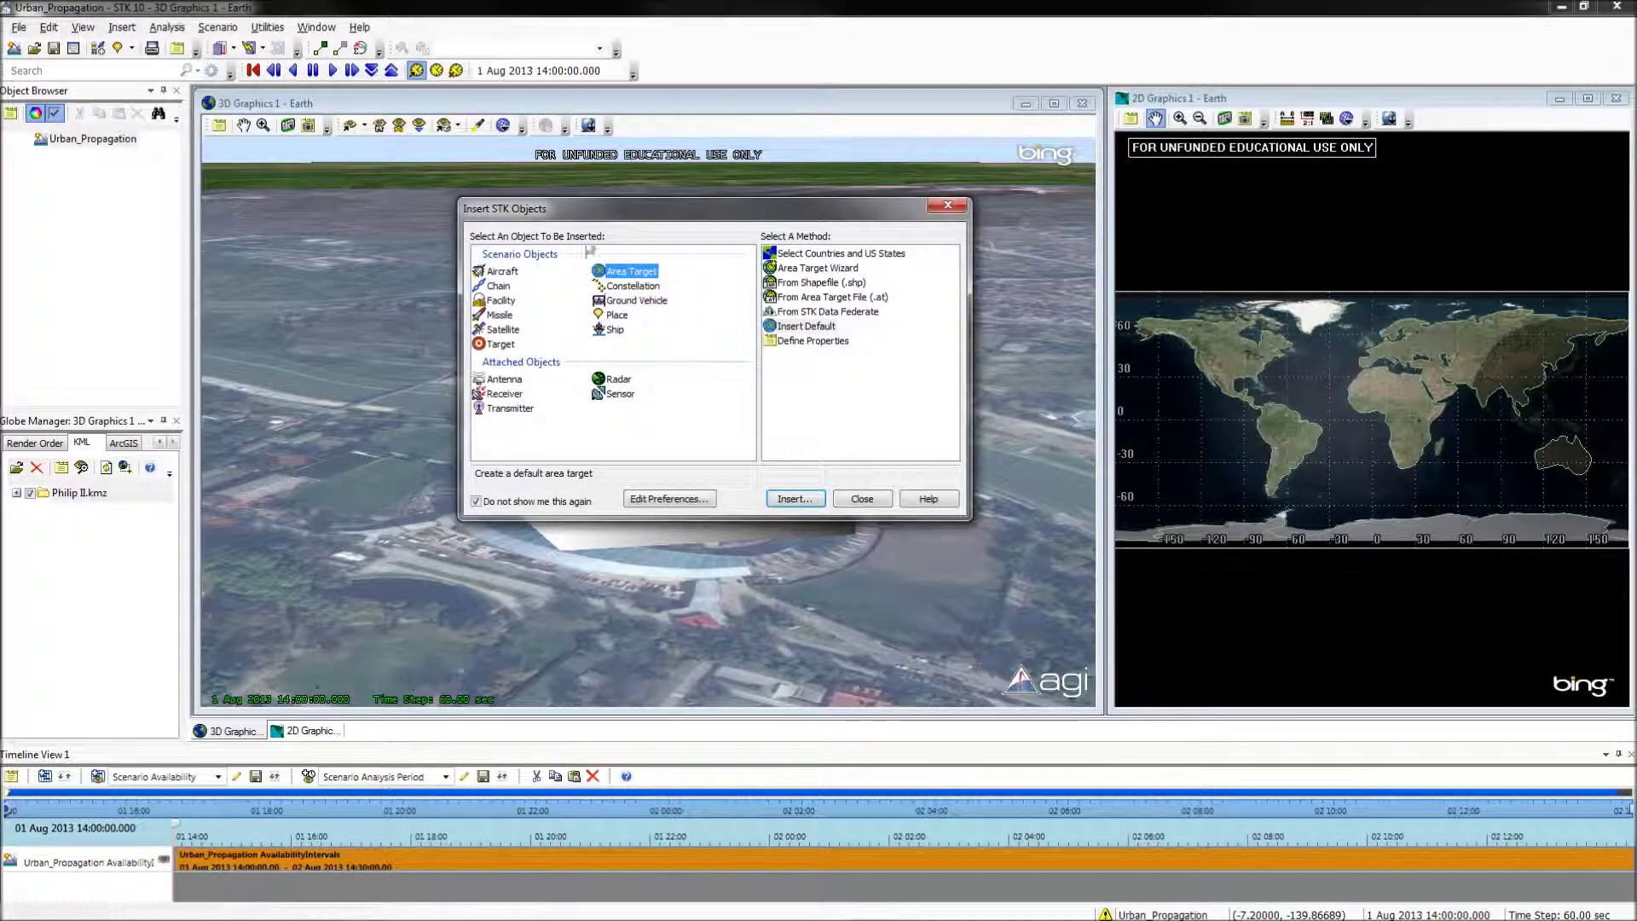
left_click(806, 326)
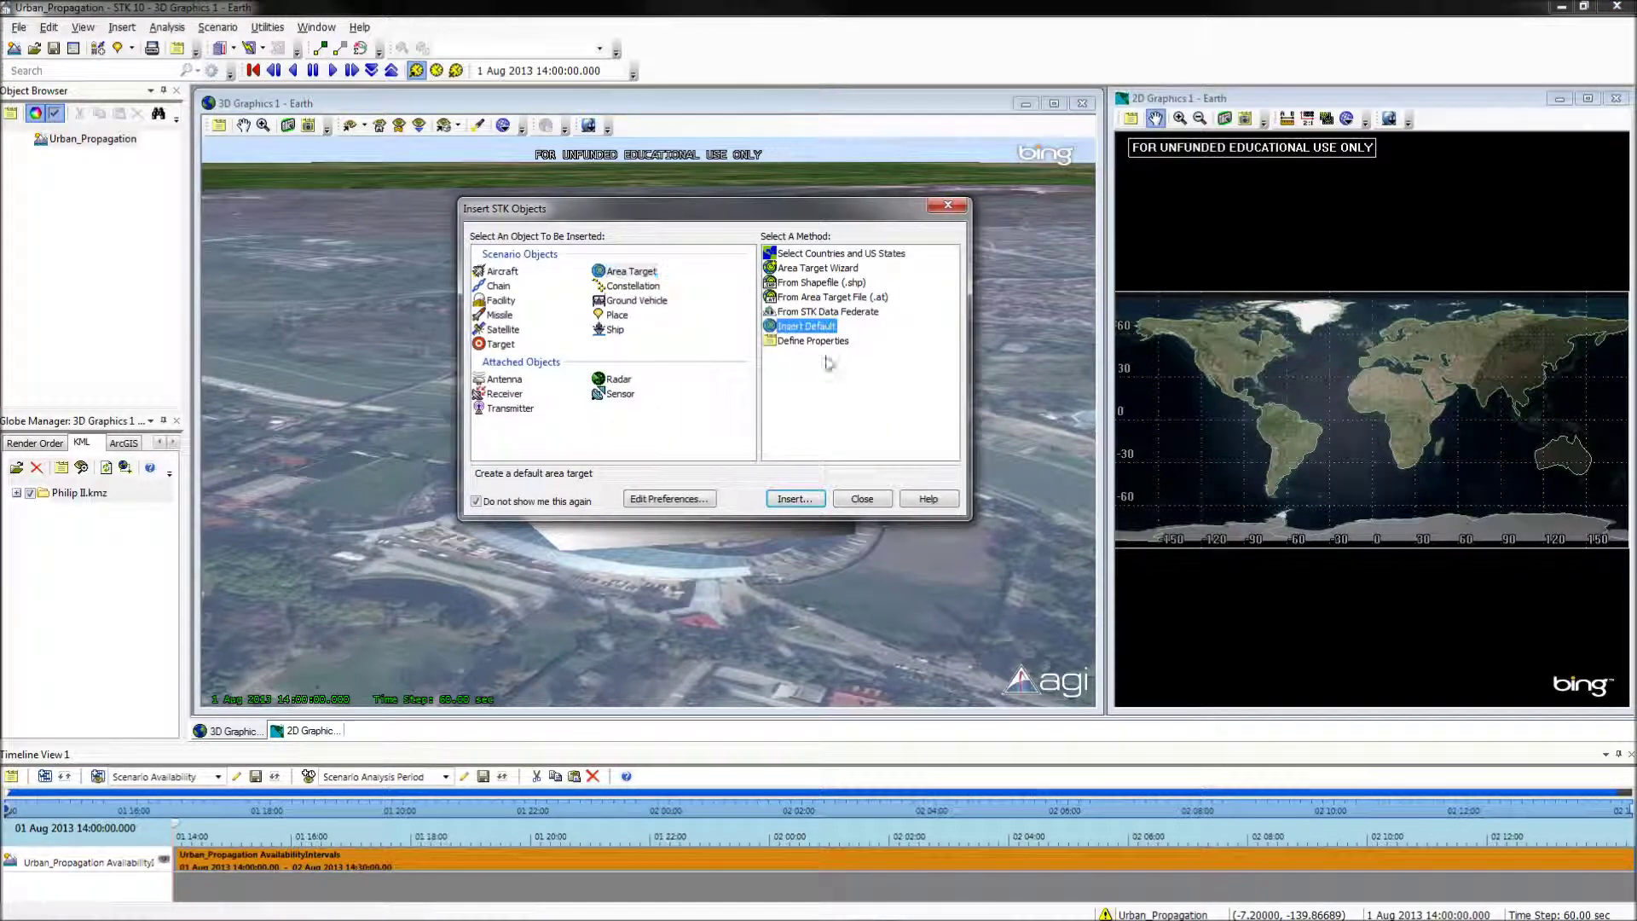
left_click(801, 501)
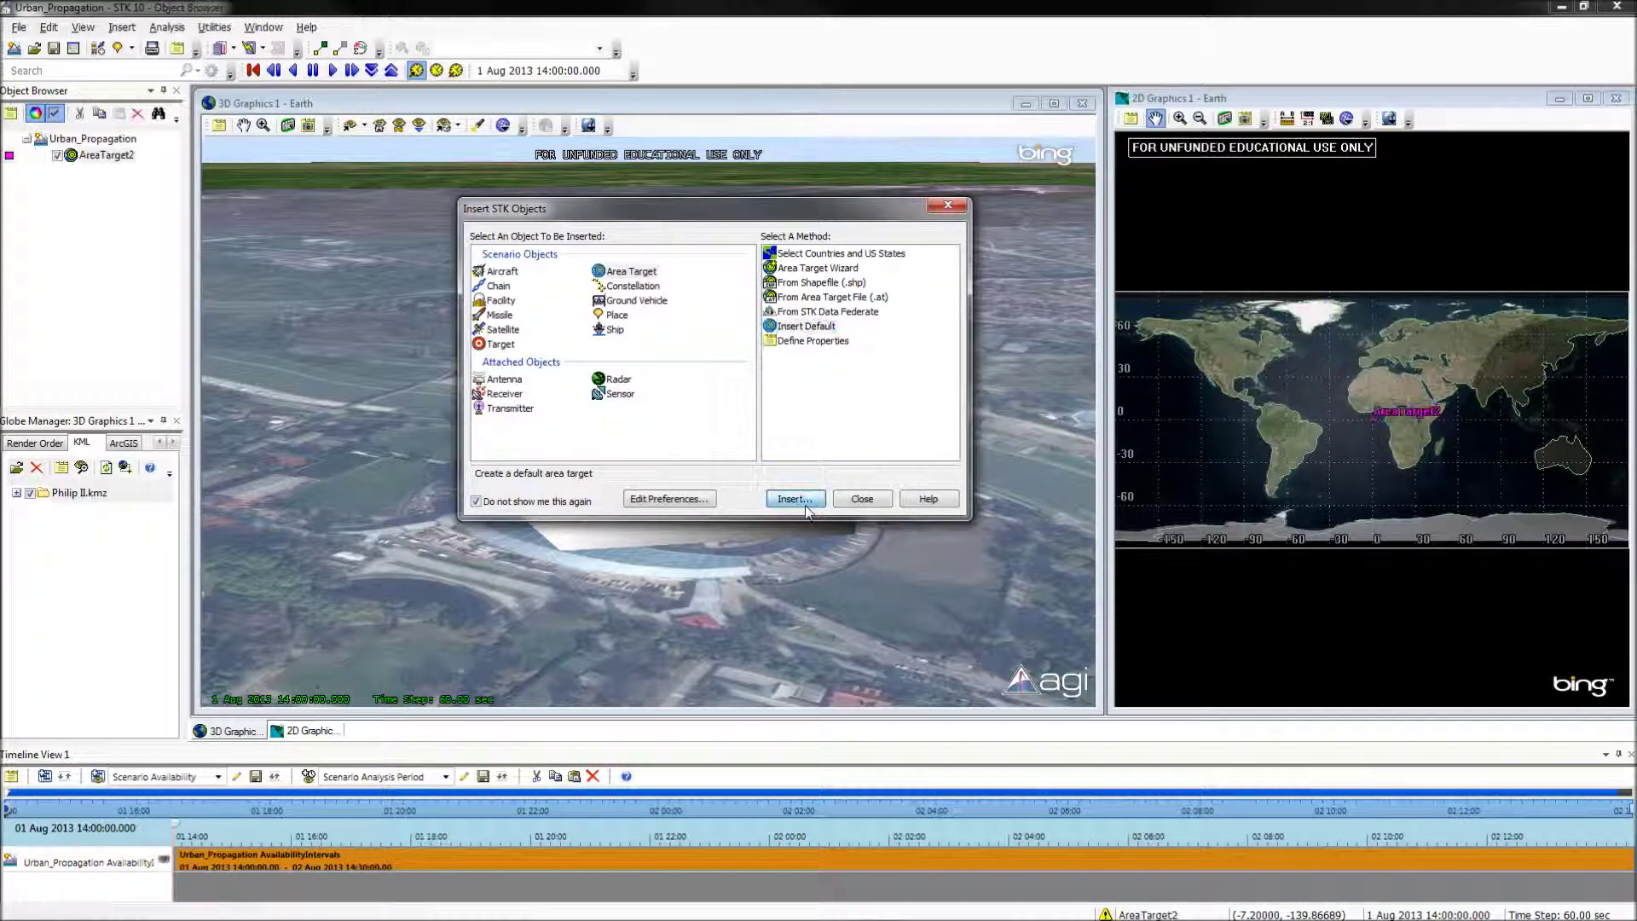
left_click(859, 500)
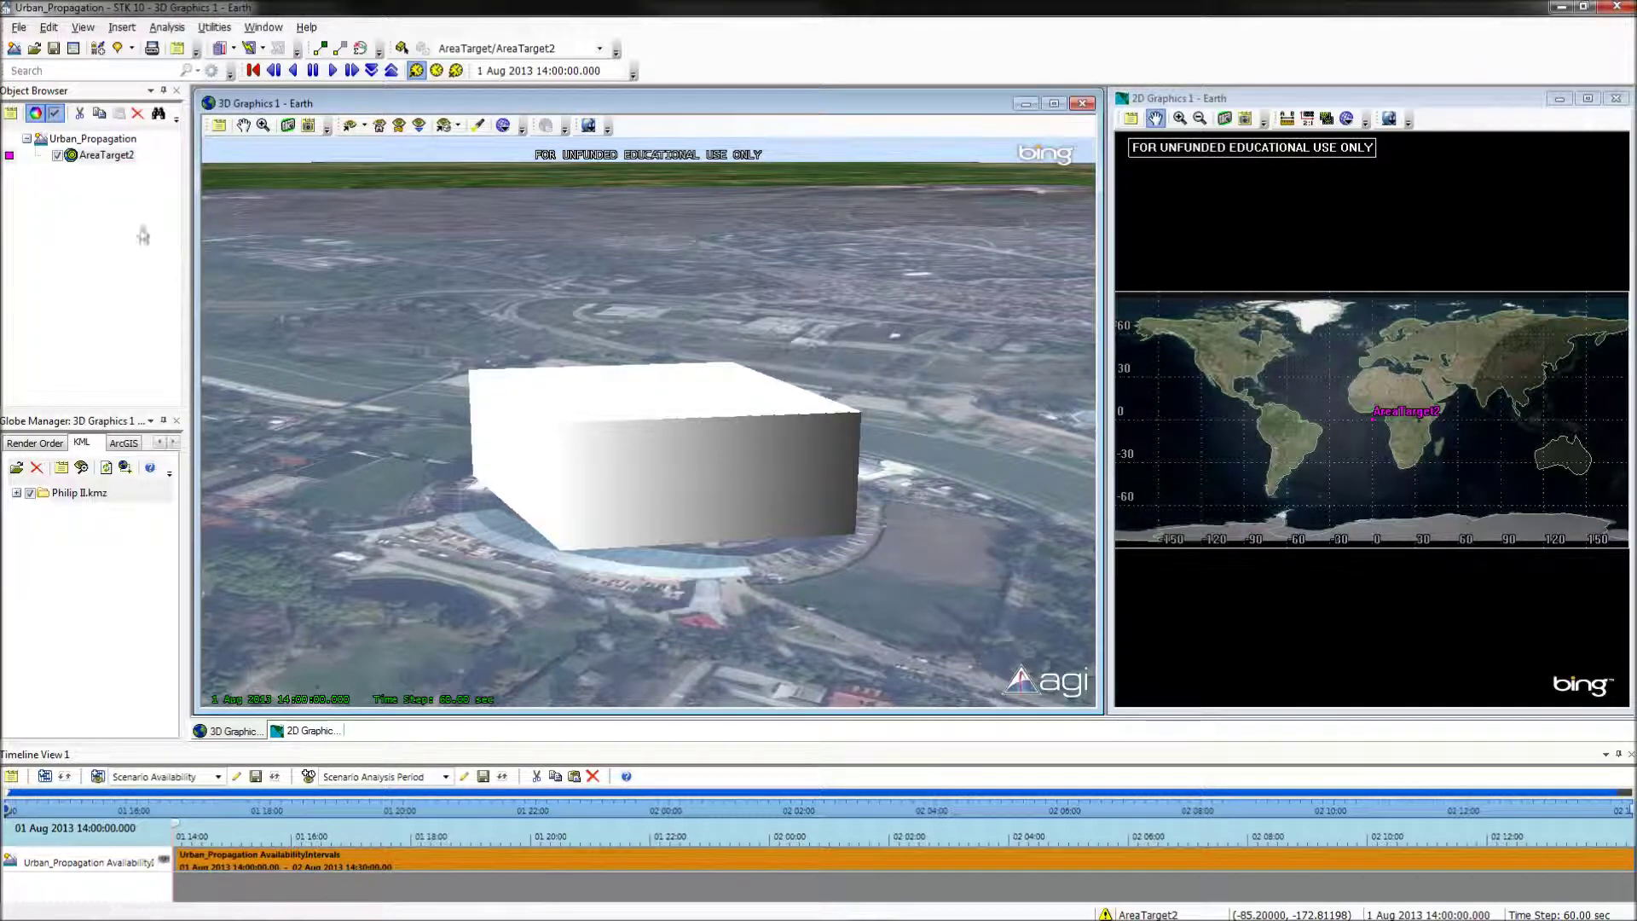
- Rename AreaTarget2 to Boris in the Object Browser
right_click(93, 156)
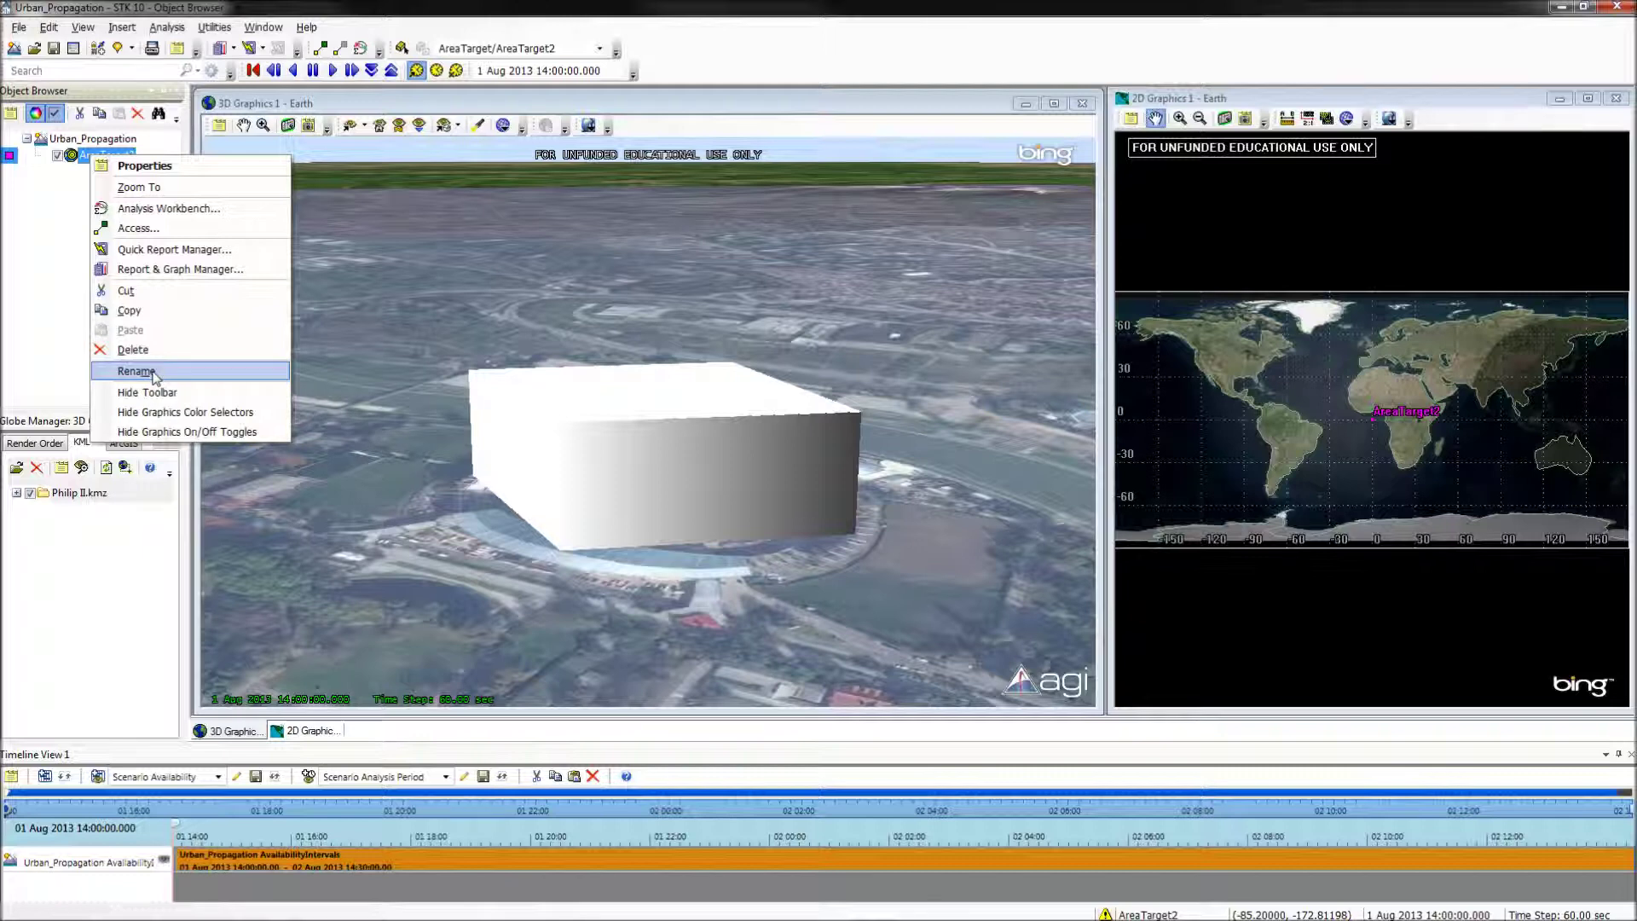
left_click(154, 374)
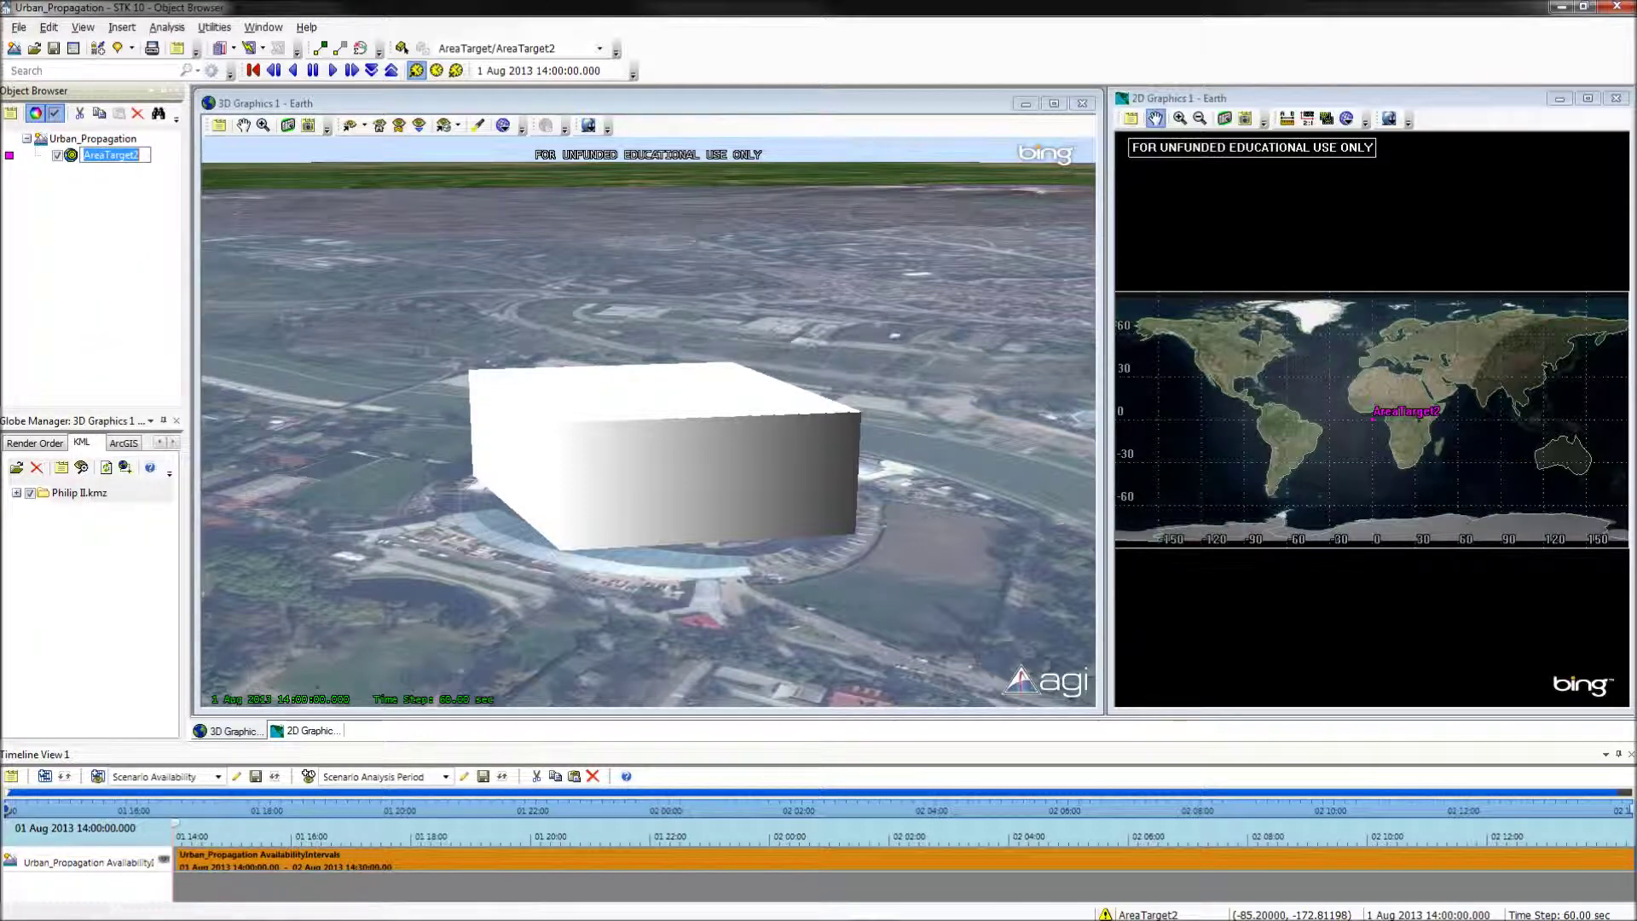
type("Boris")
key("Return")
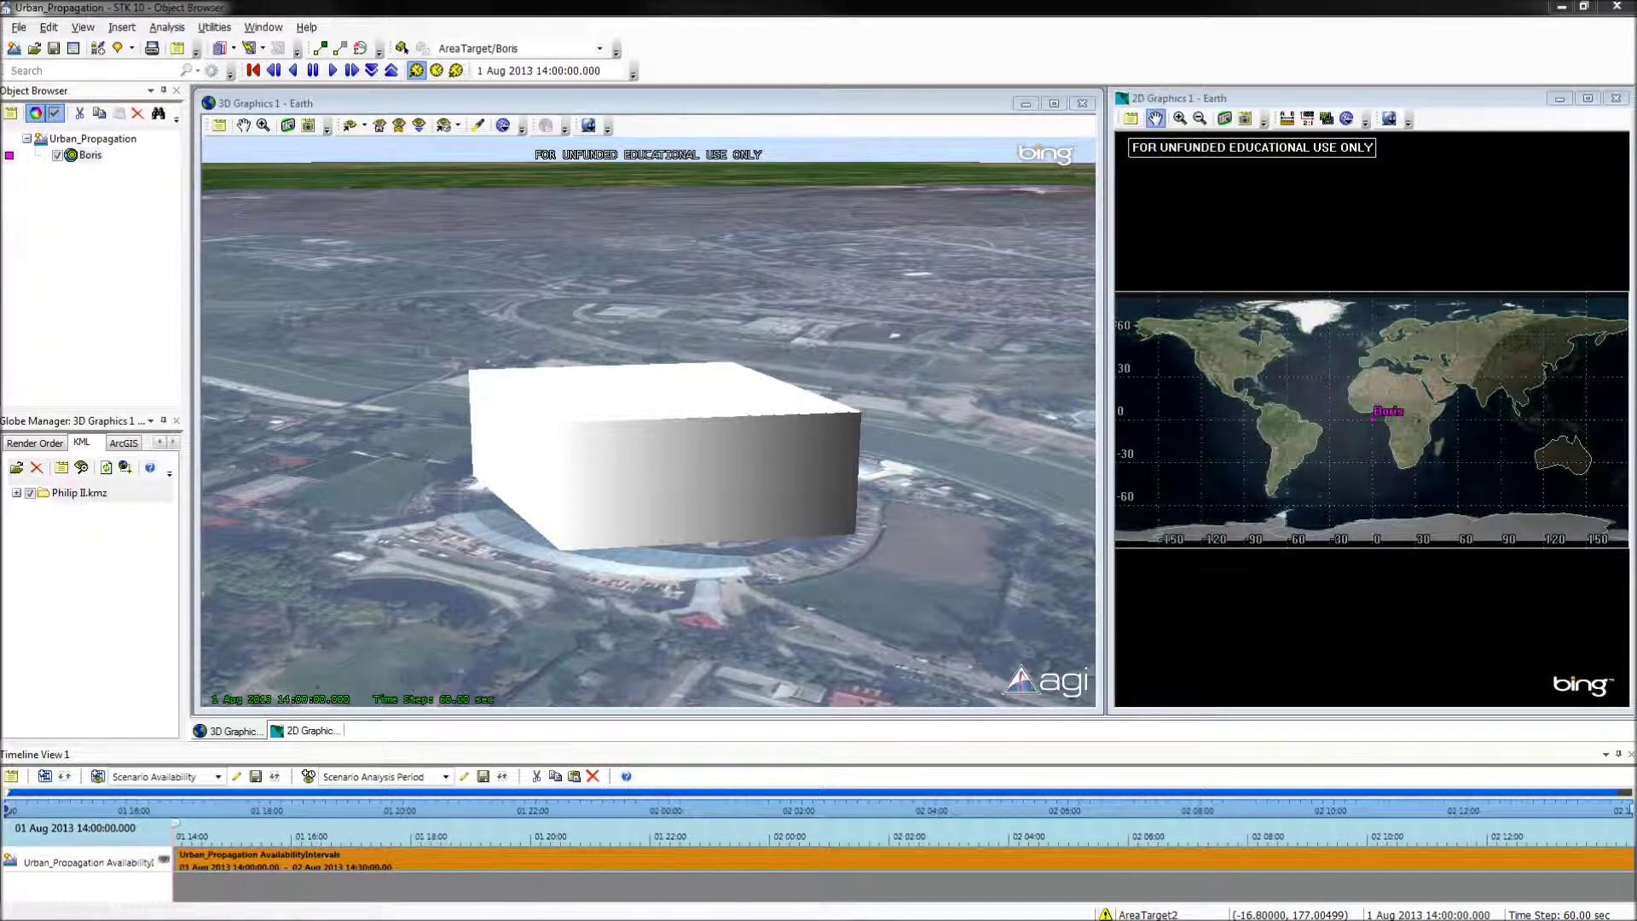
right_click(93, 141)
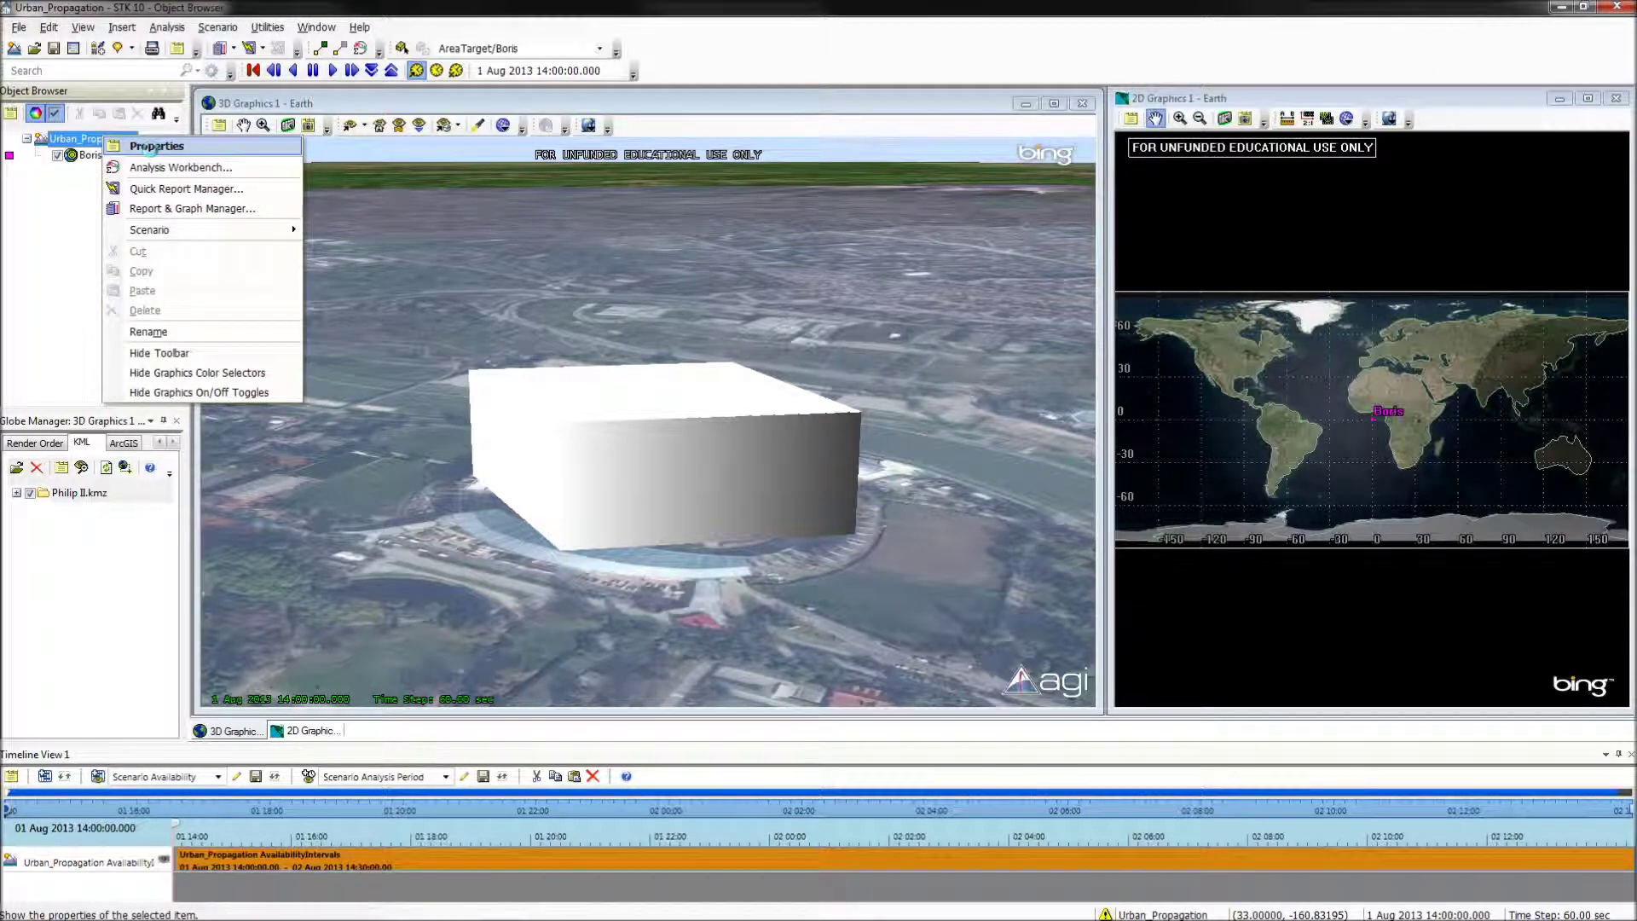
- Enable Draw On Terrain when Available in the scenario's 3D Global Attributes
left_click(156, 148)
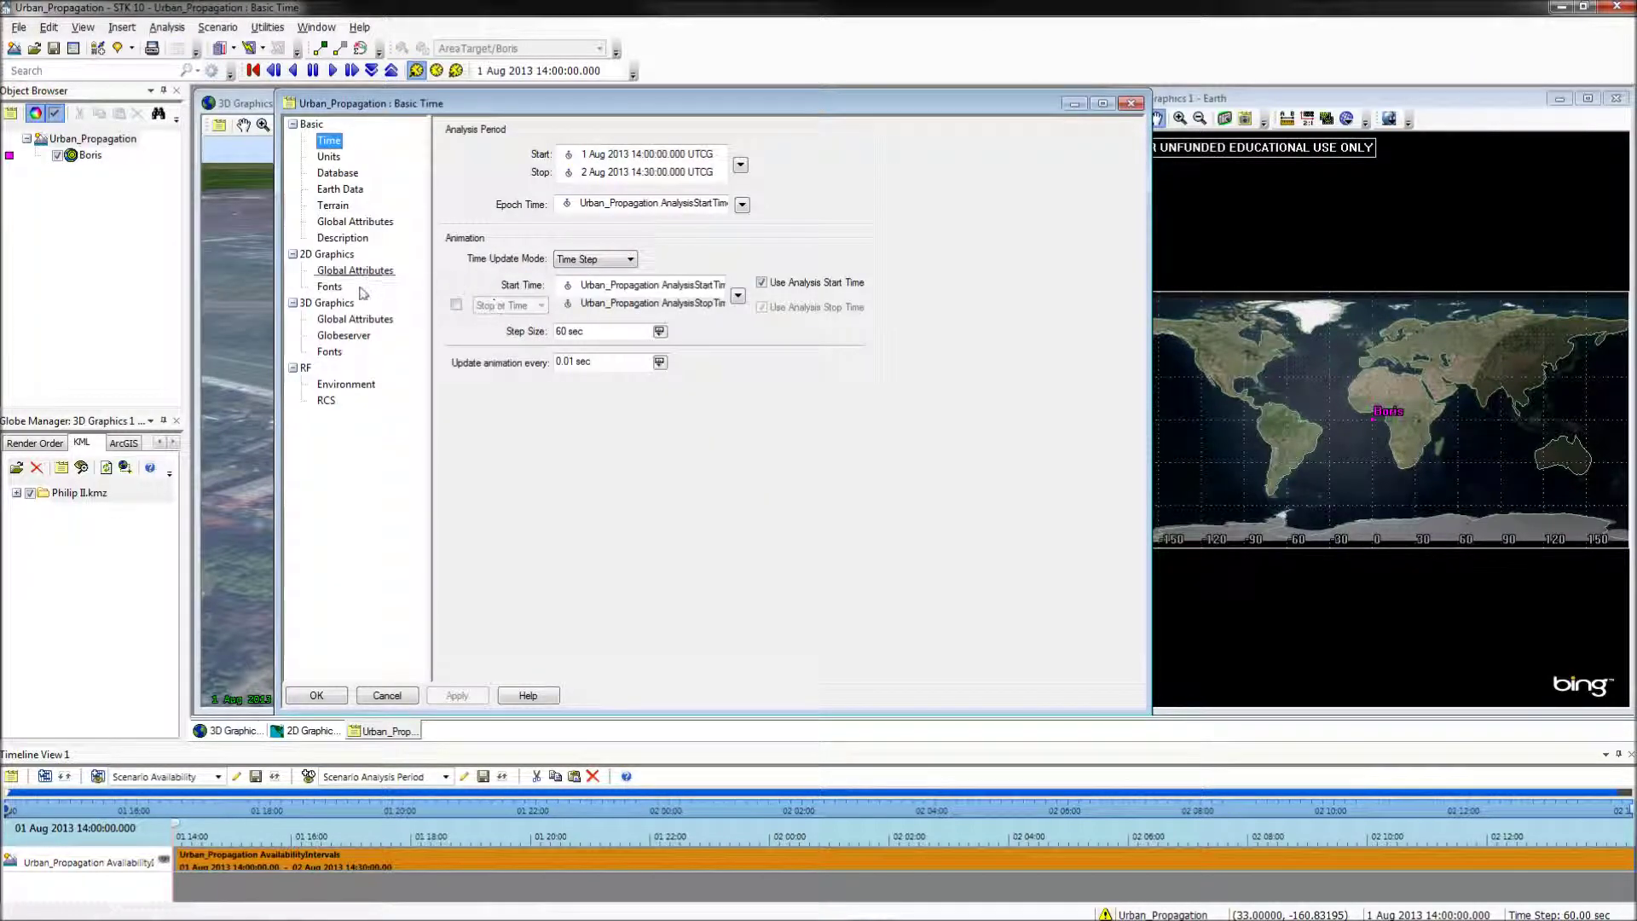
left_click(354, 319)
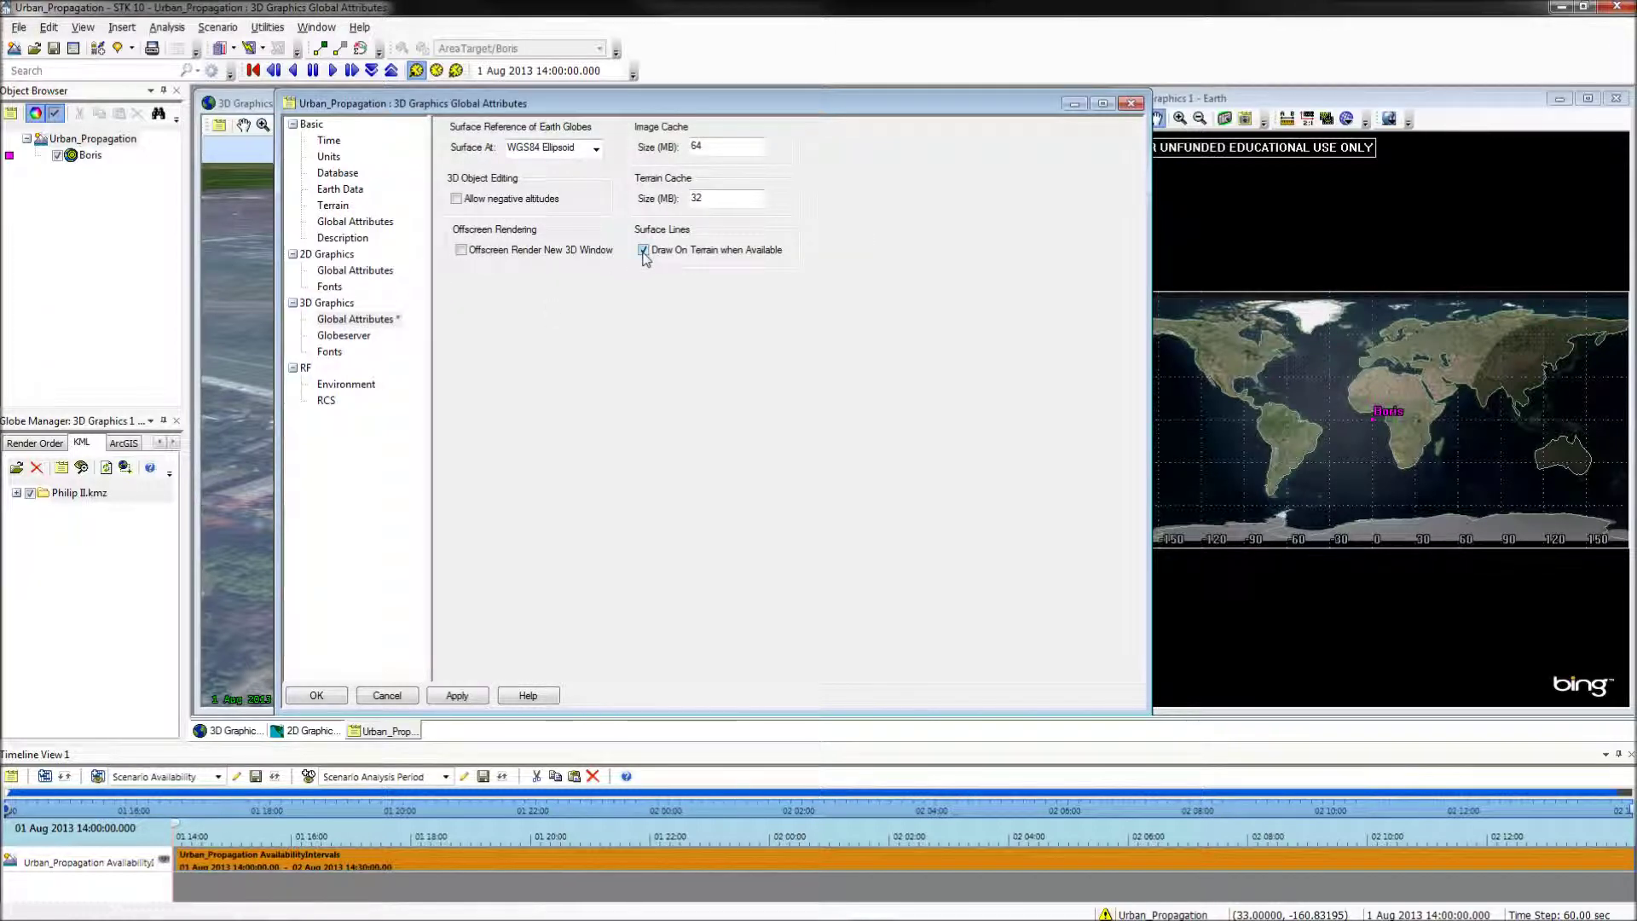
left_click(461, 695)
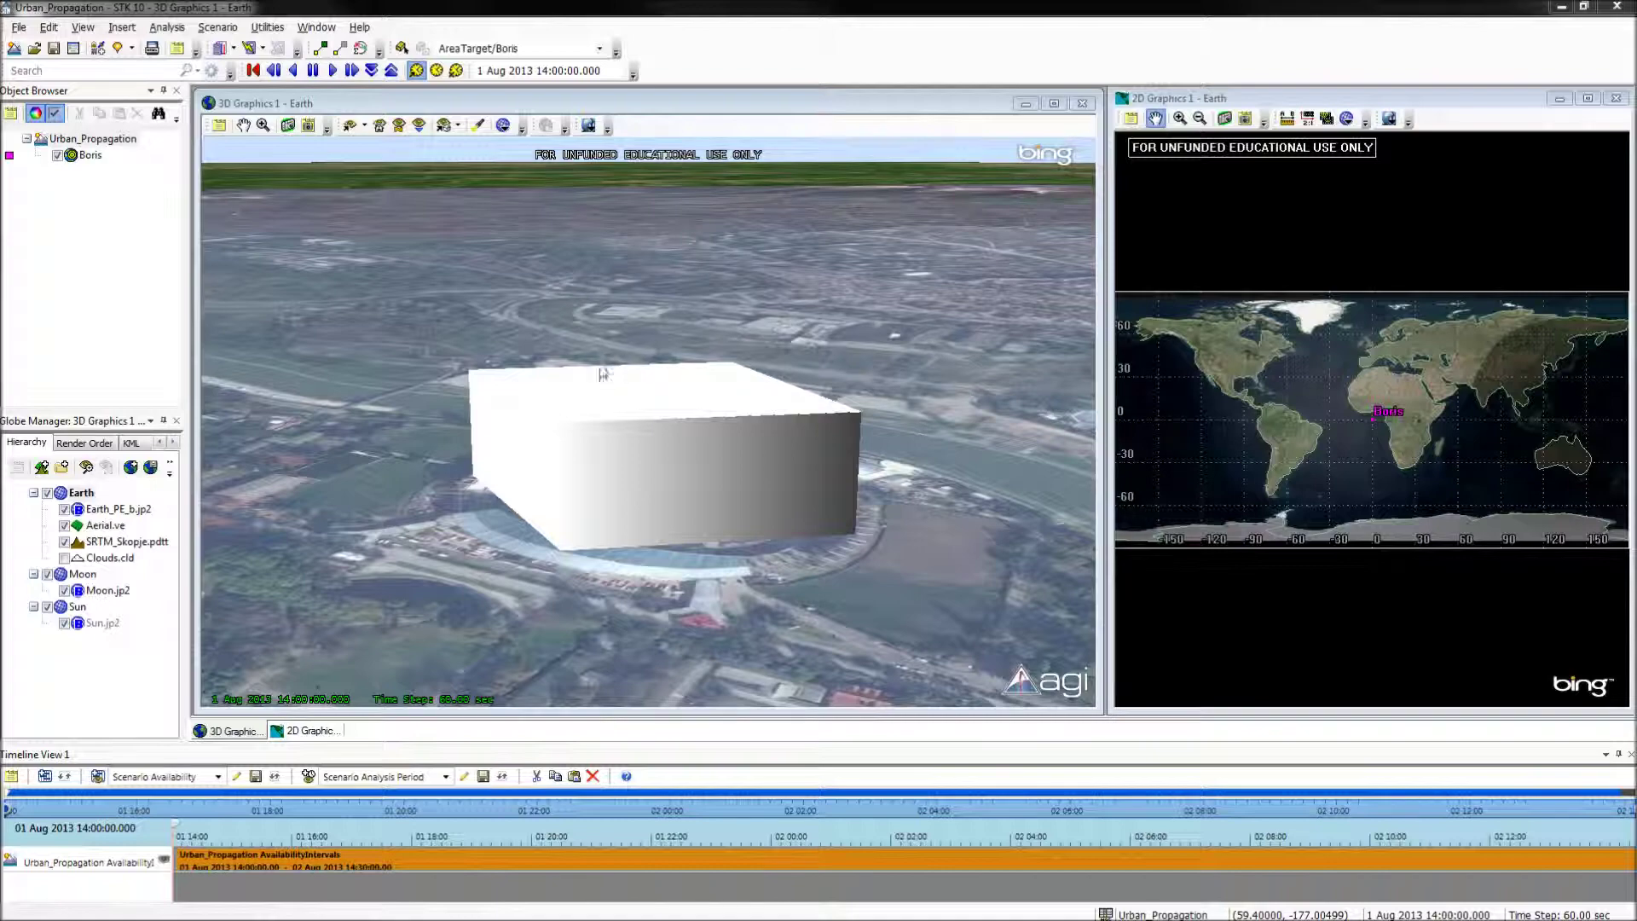
- Tilt the 3D view to look straight down on the grey-roofed building beside the car parks
left_click_drag(622, 373, 617, 497)
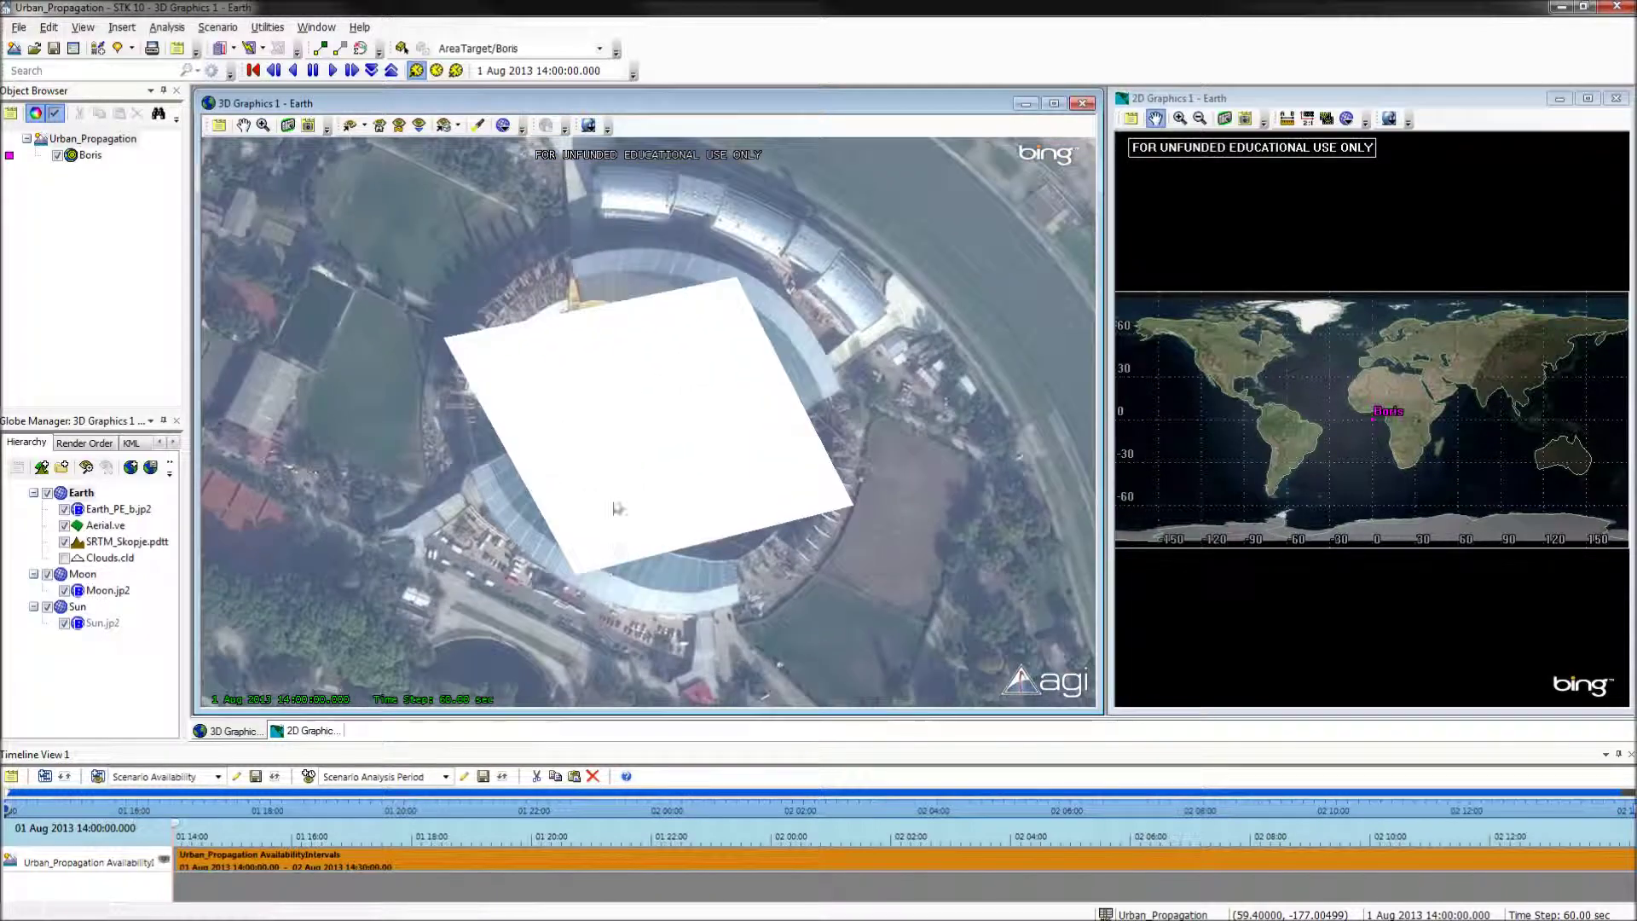
scroll(616, 490, "down", 3)
scroll(614, 487, "down", 3)
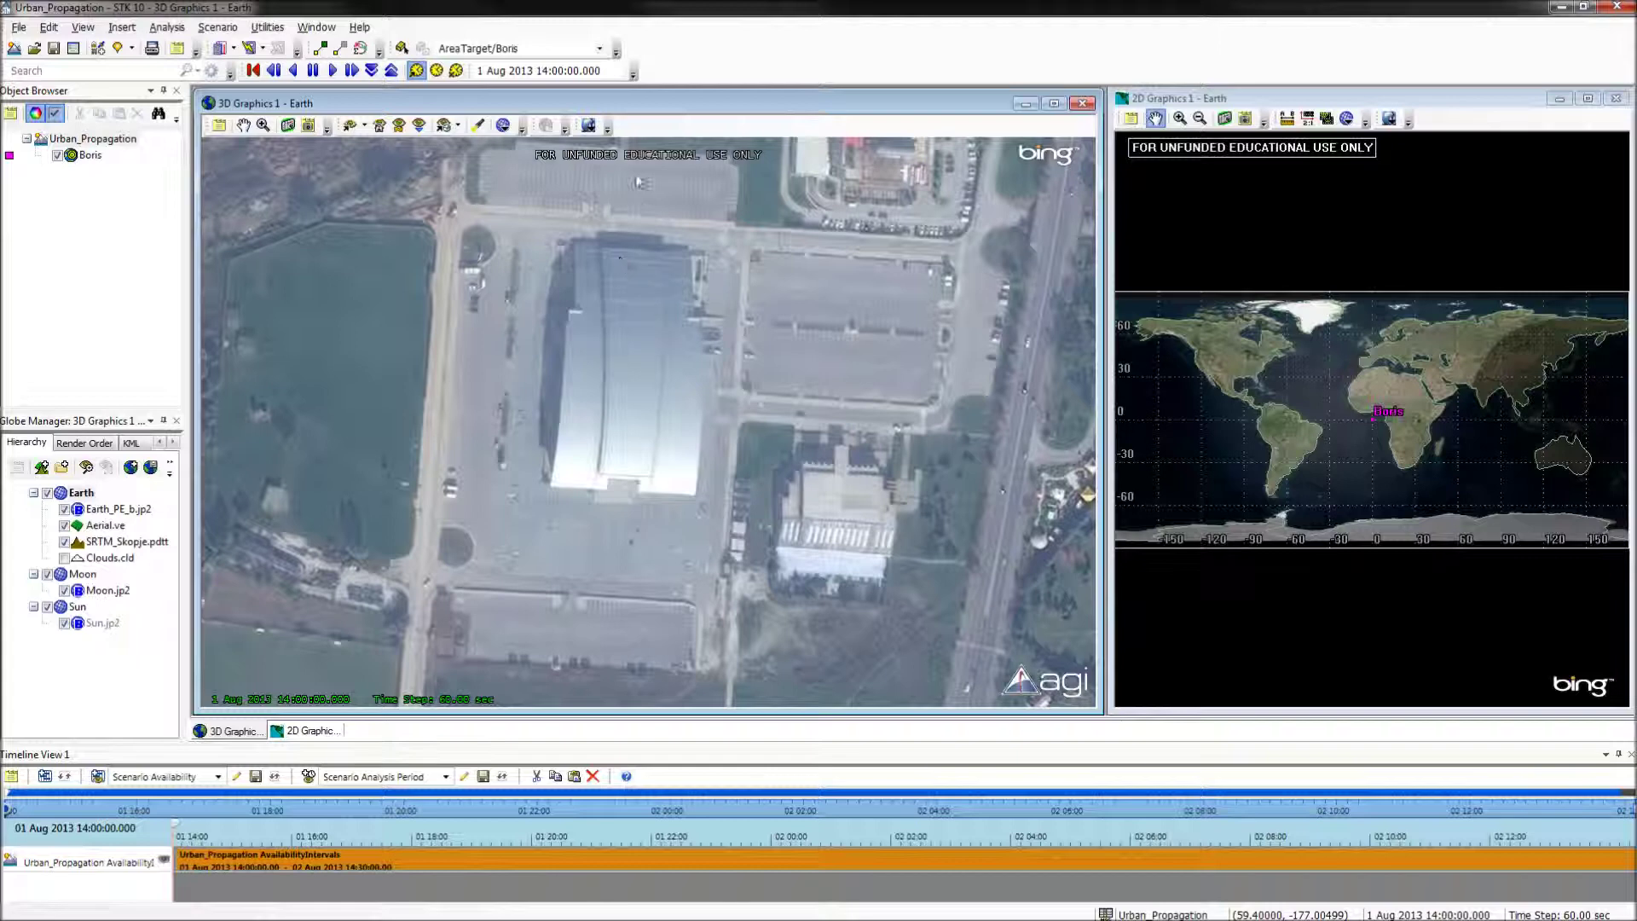
left_click(607, 129)
mouse_move(661, 148)
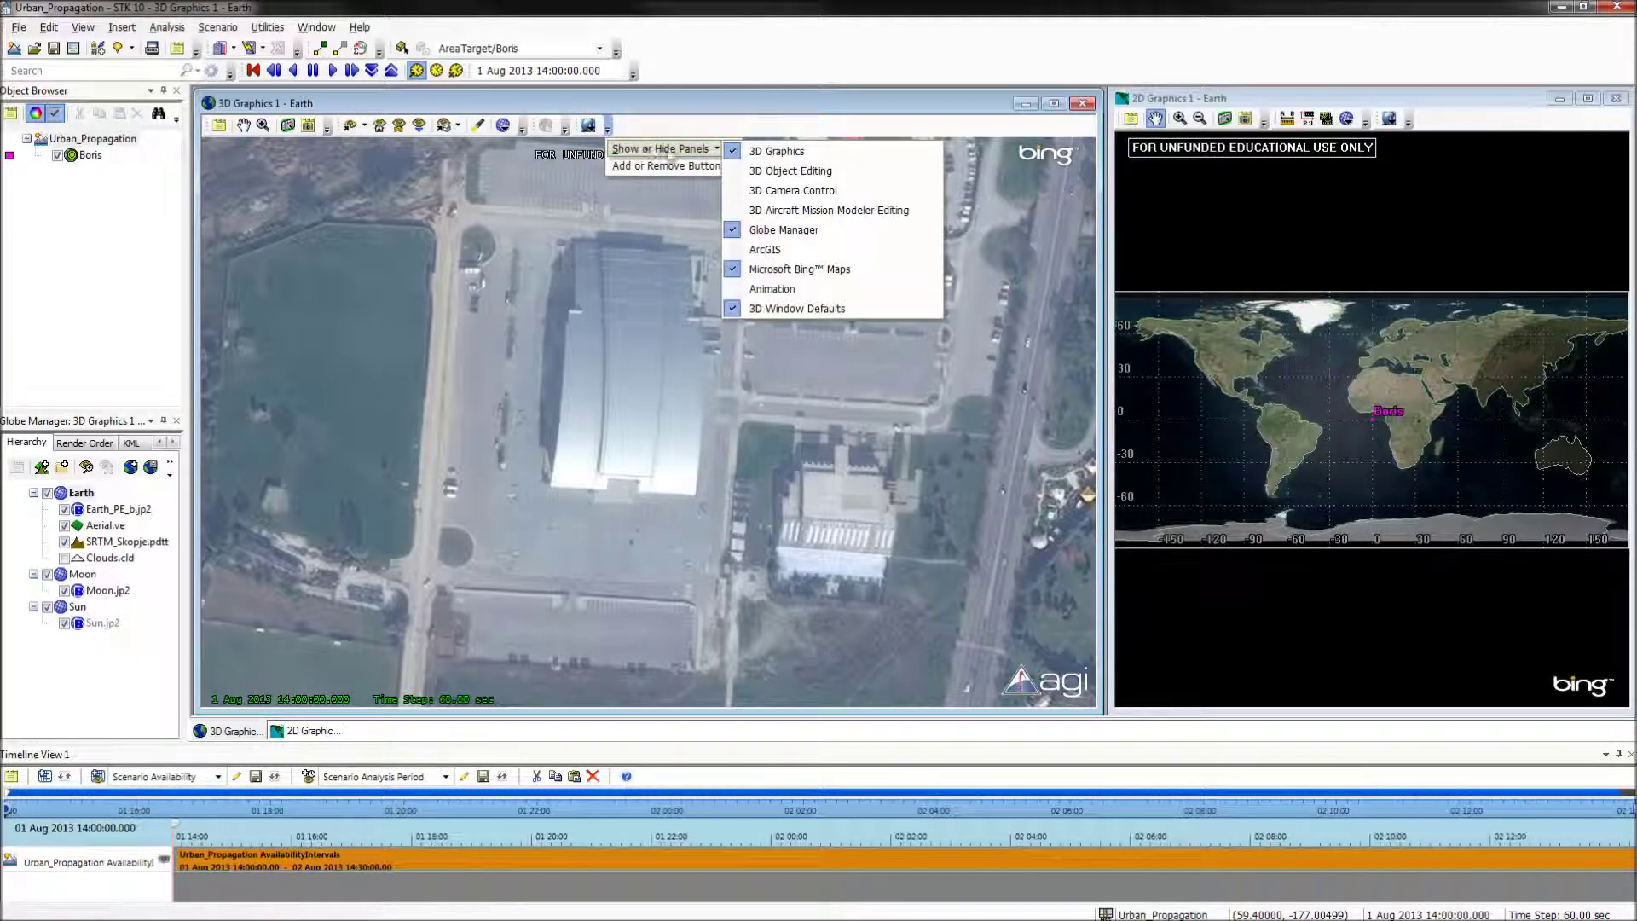
- Use 3D Object Editing to trace Boris through the grey building's four corners, then accept
left_click(790, 171)
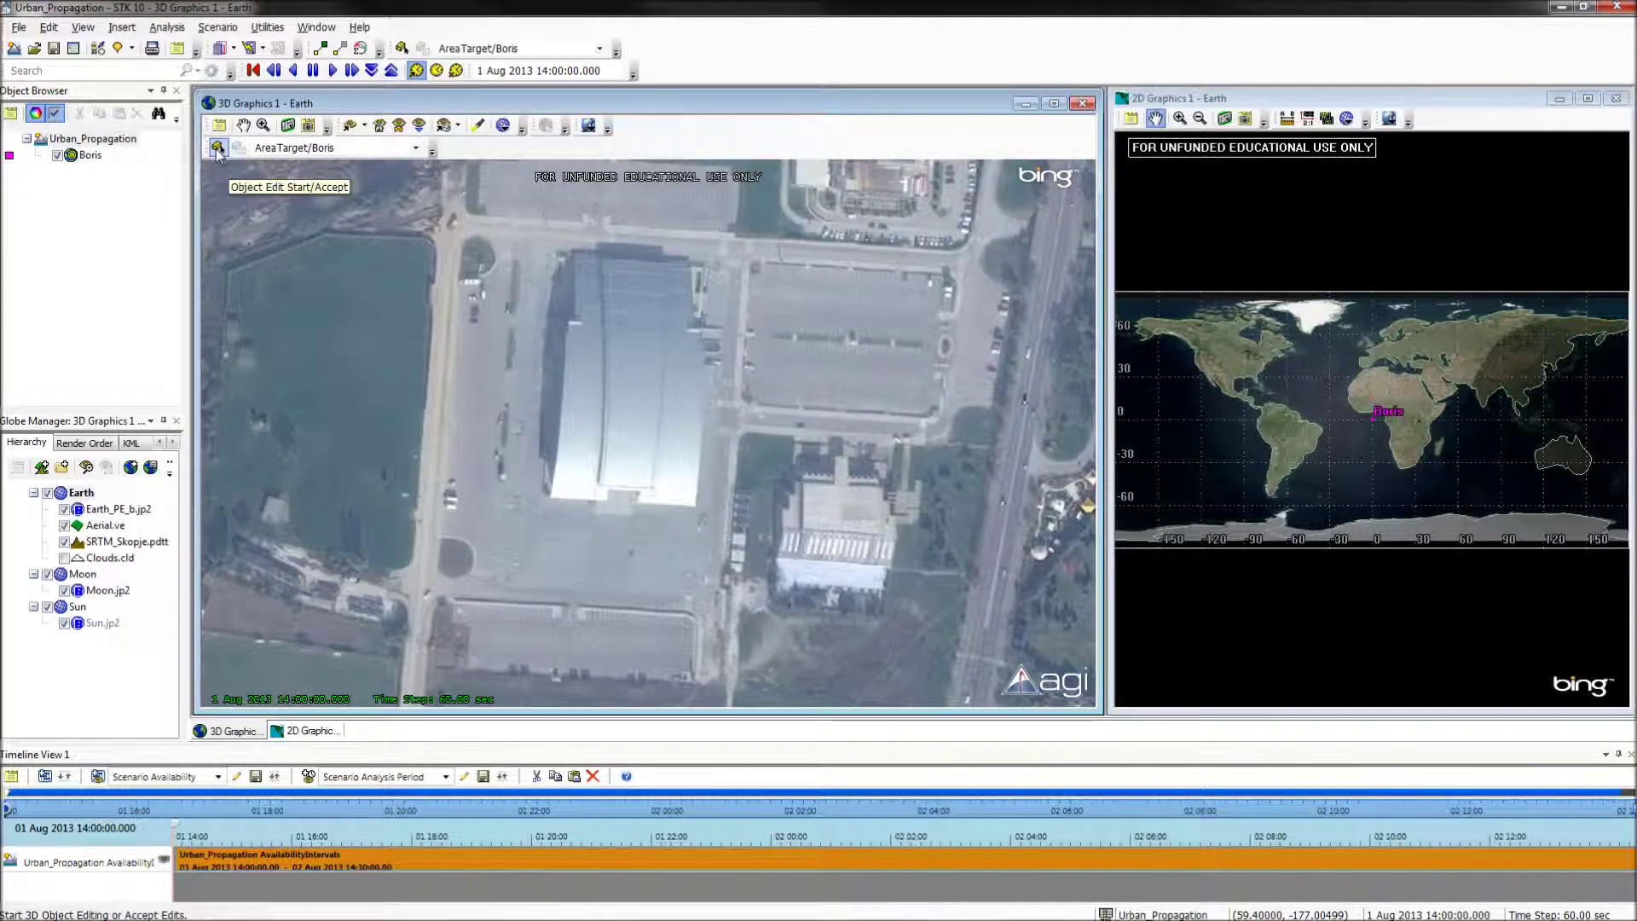
left_click(218, 149)
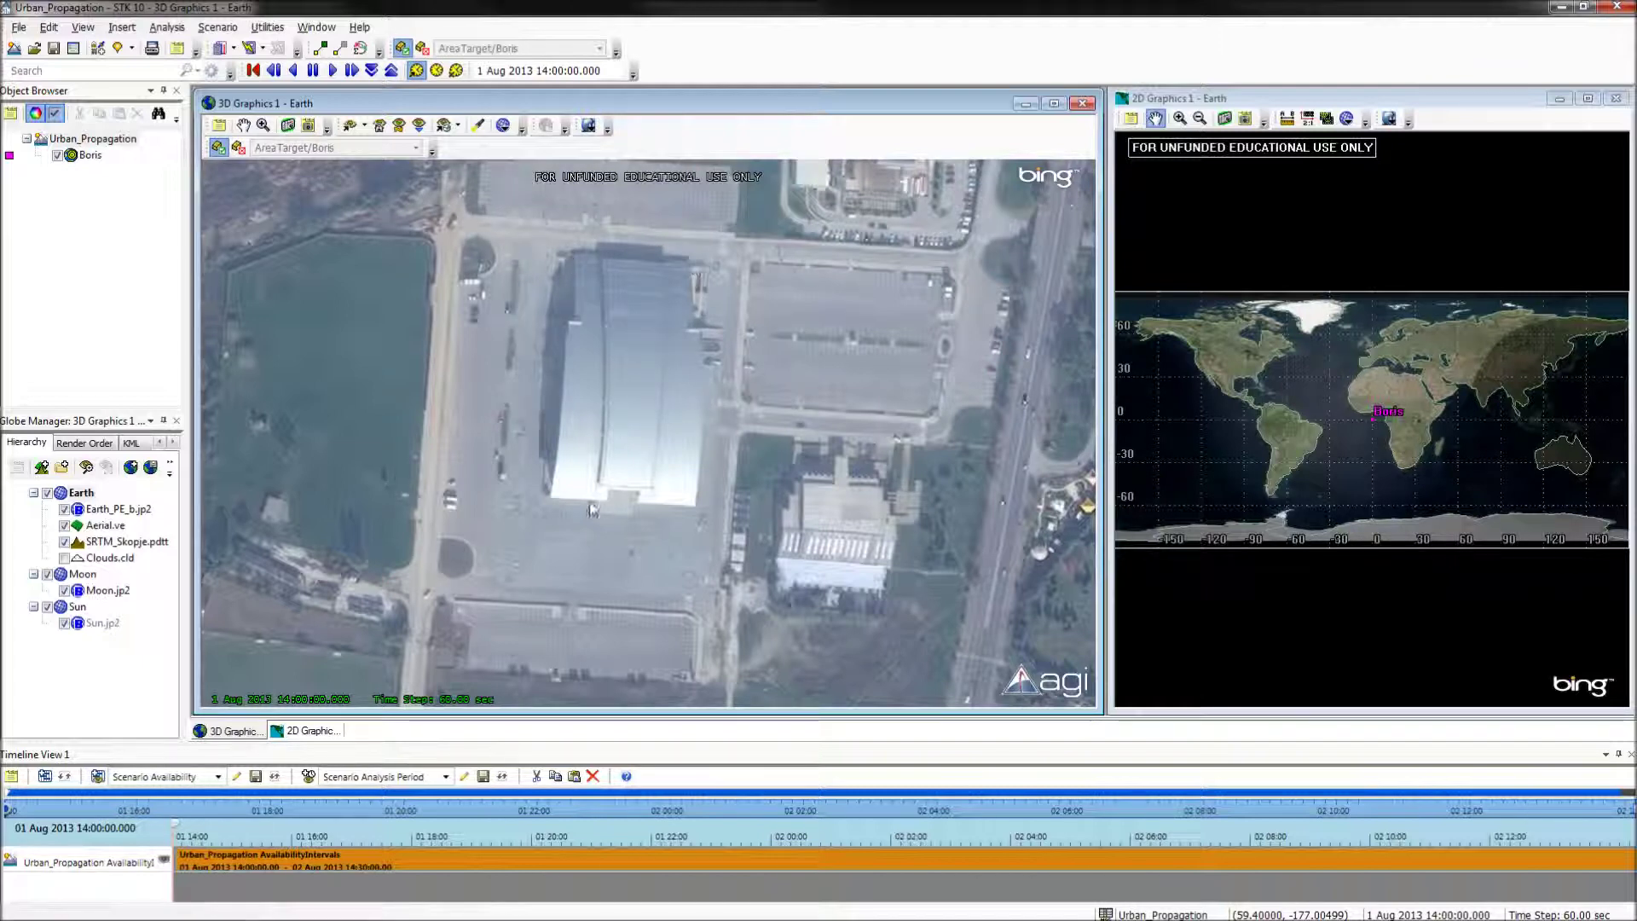
left_click(574, 255)
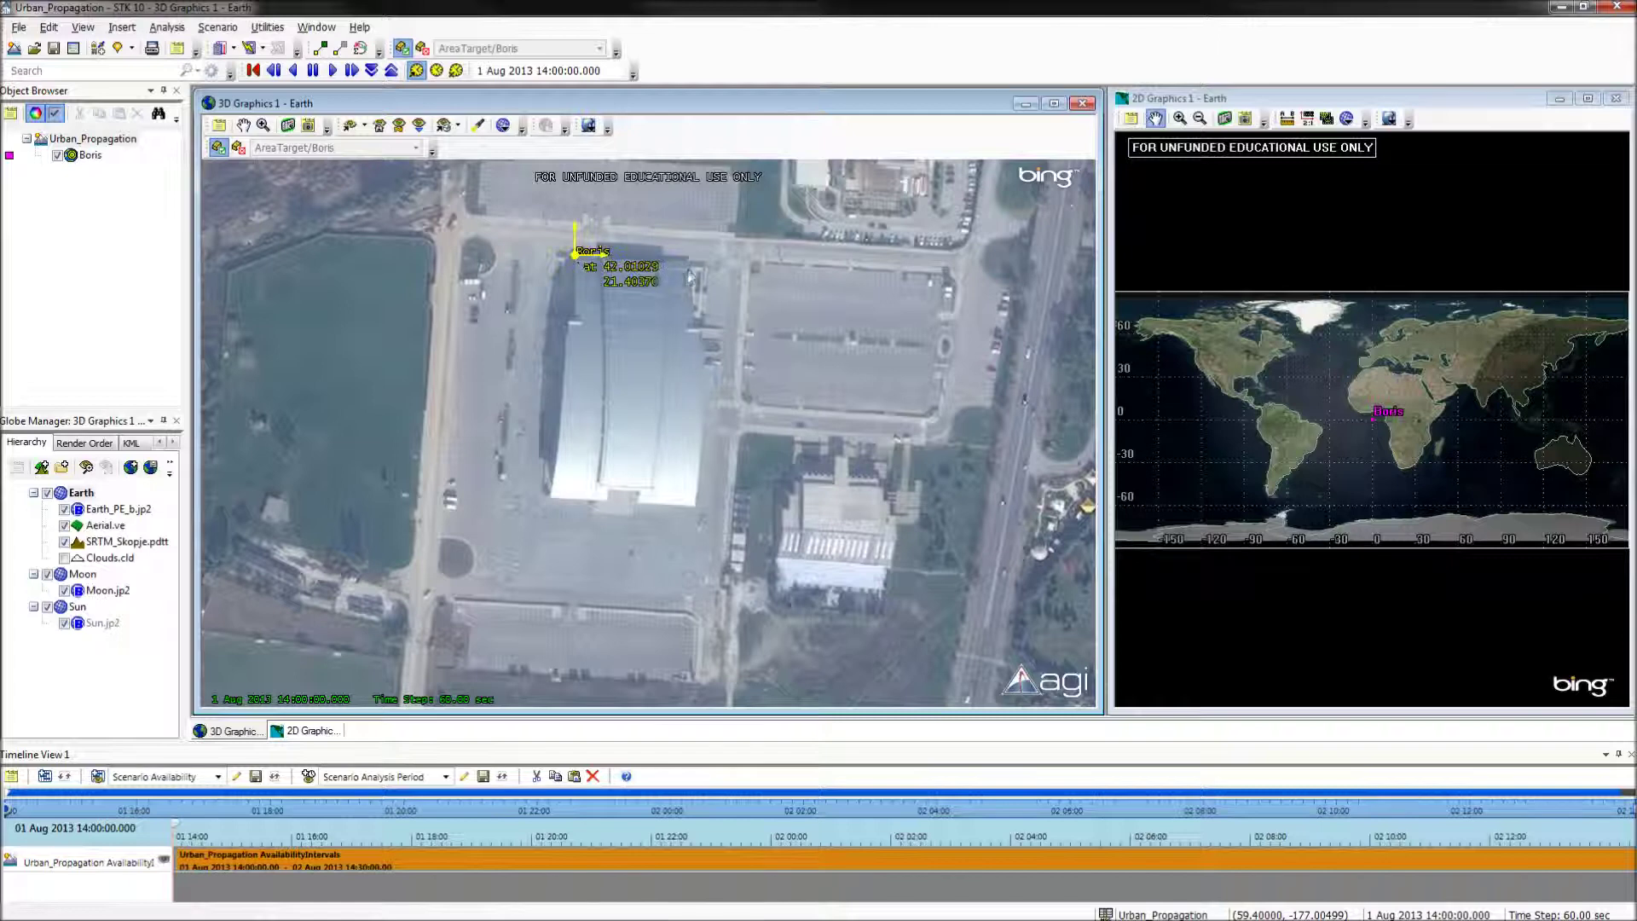
left_click(688, 264)
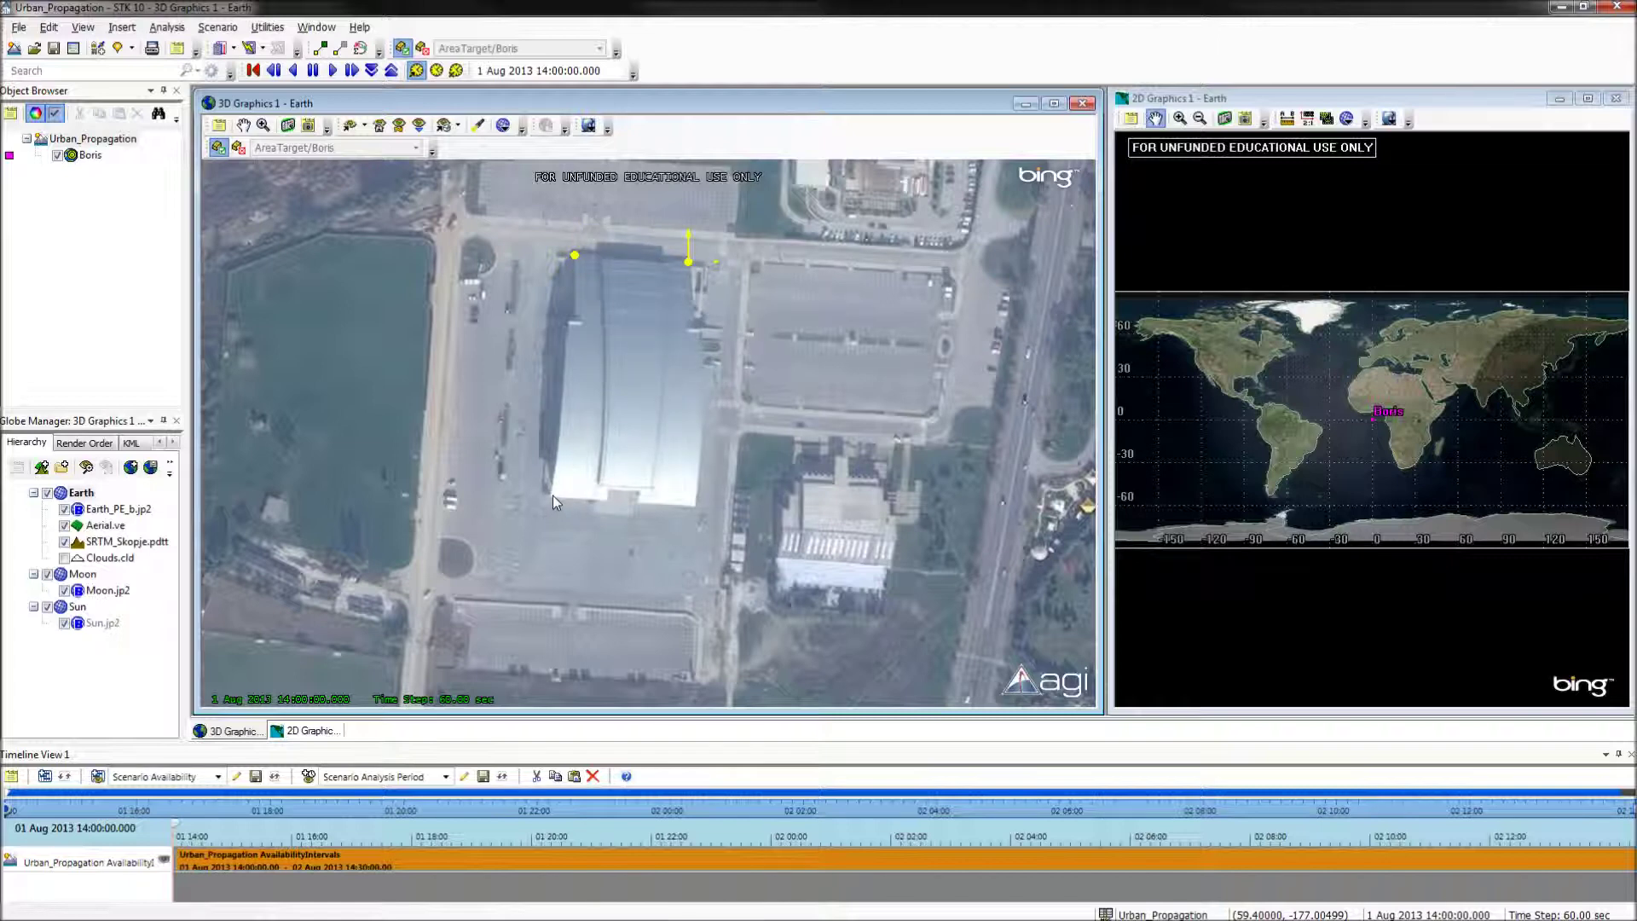
left_click(552, 495)
left_click(694, 497)
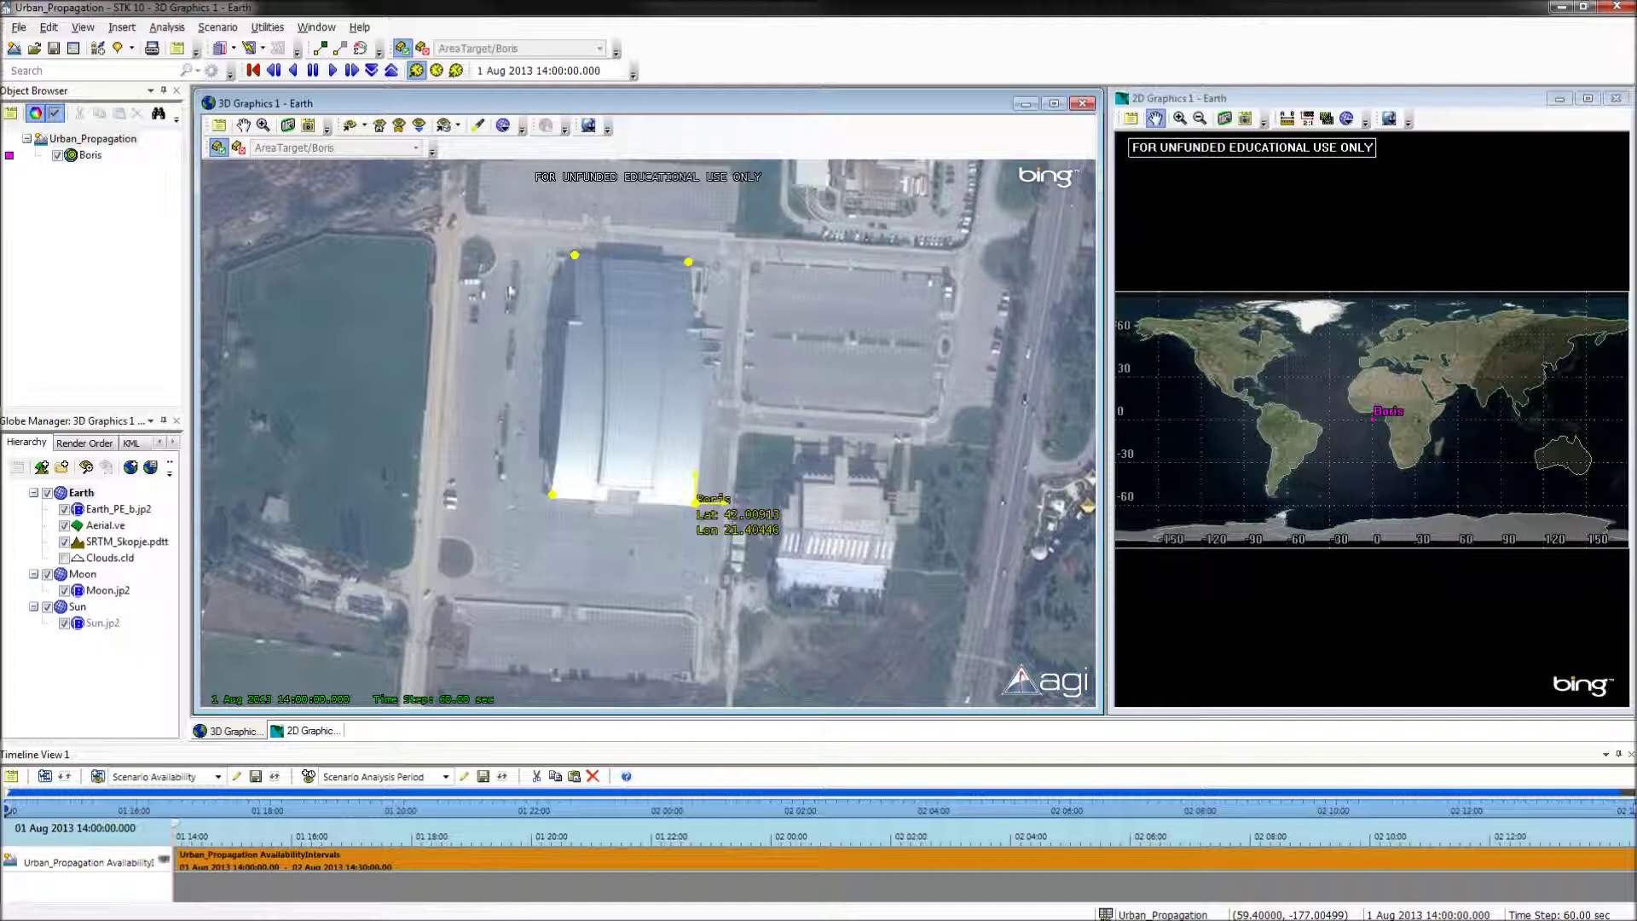
left_click(220, 150)
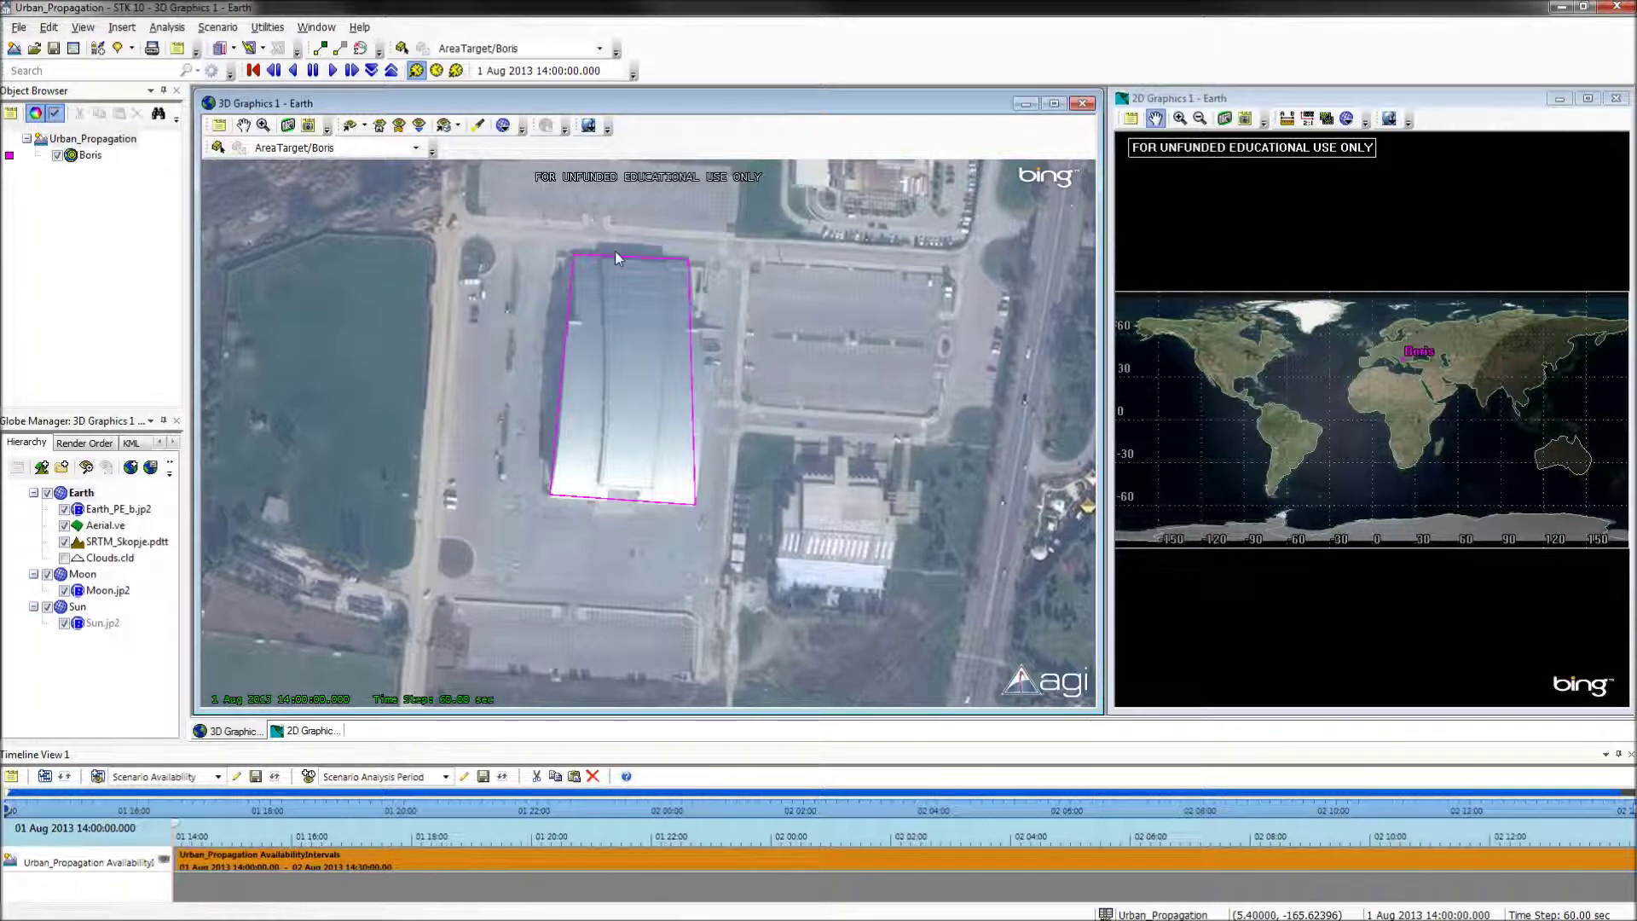
- Export Boris as a Polygon shapefile to Boris.shp, overwriting the existing file
left_click(267, 29)
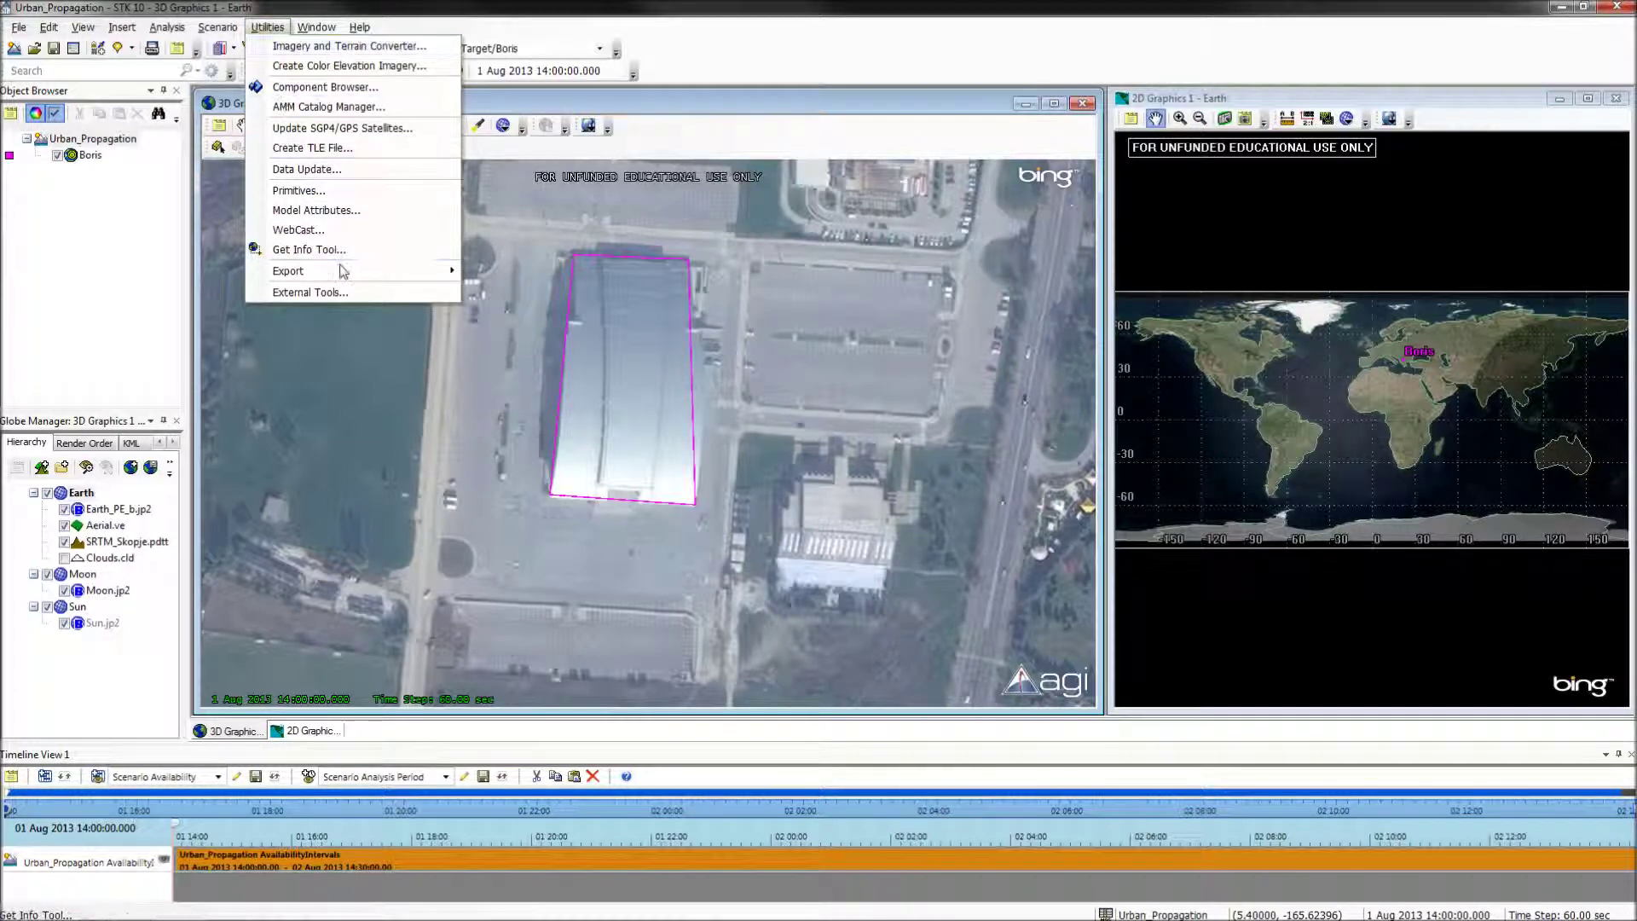
mouse_move(345, 272)
left_click(522, 290)
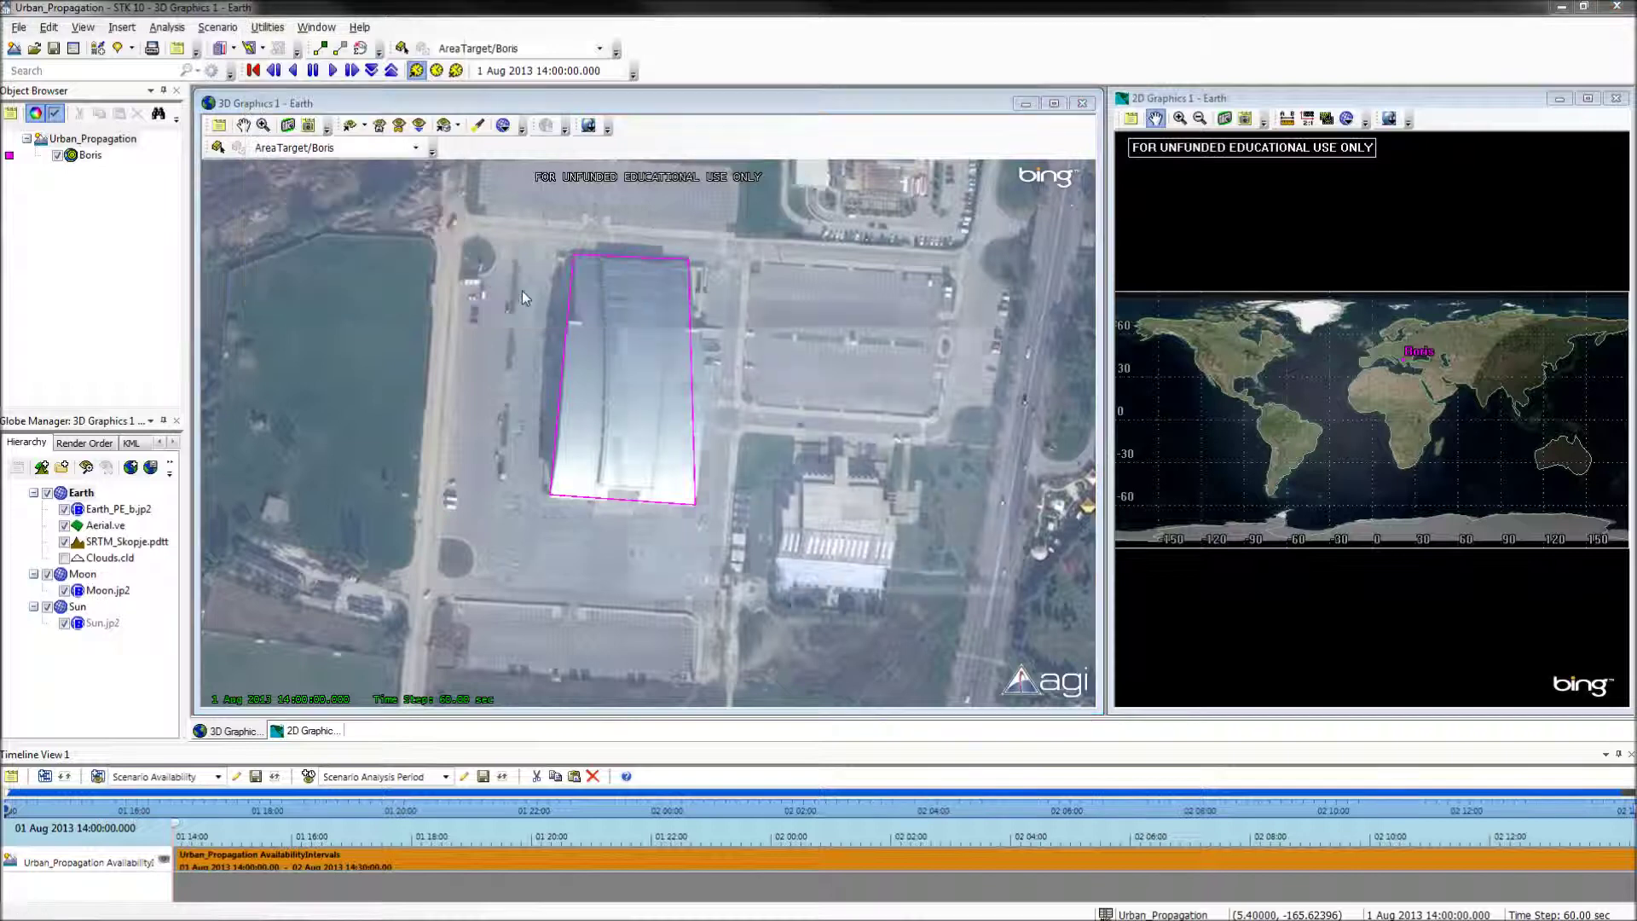
left_click(743, 385)
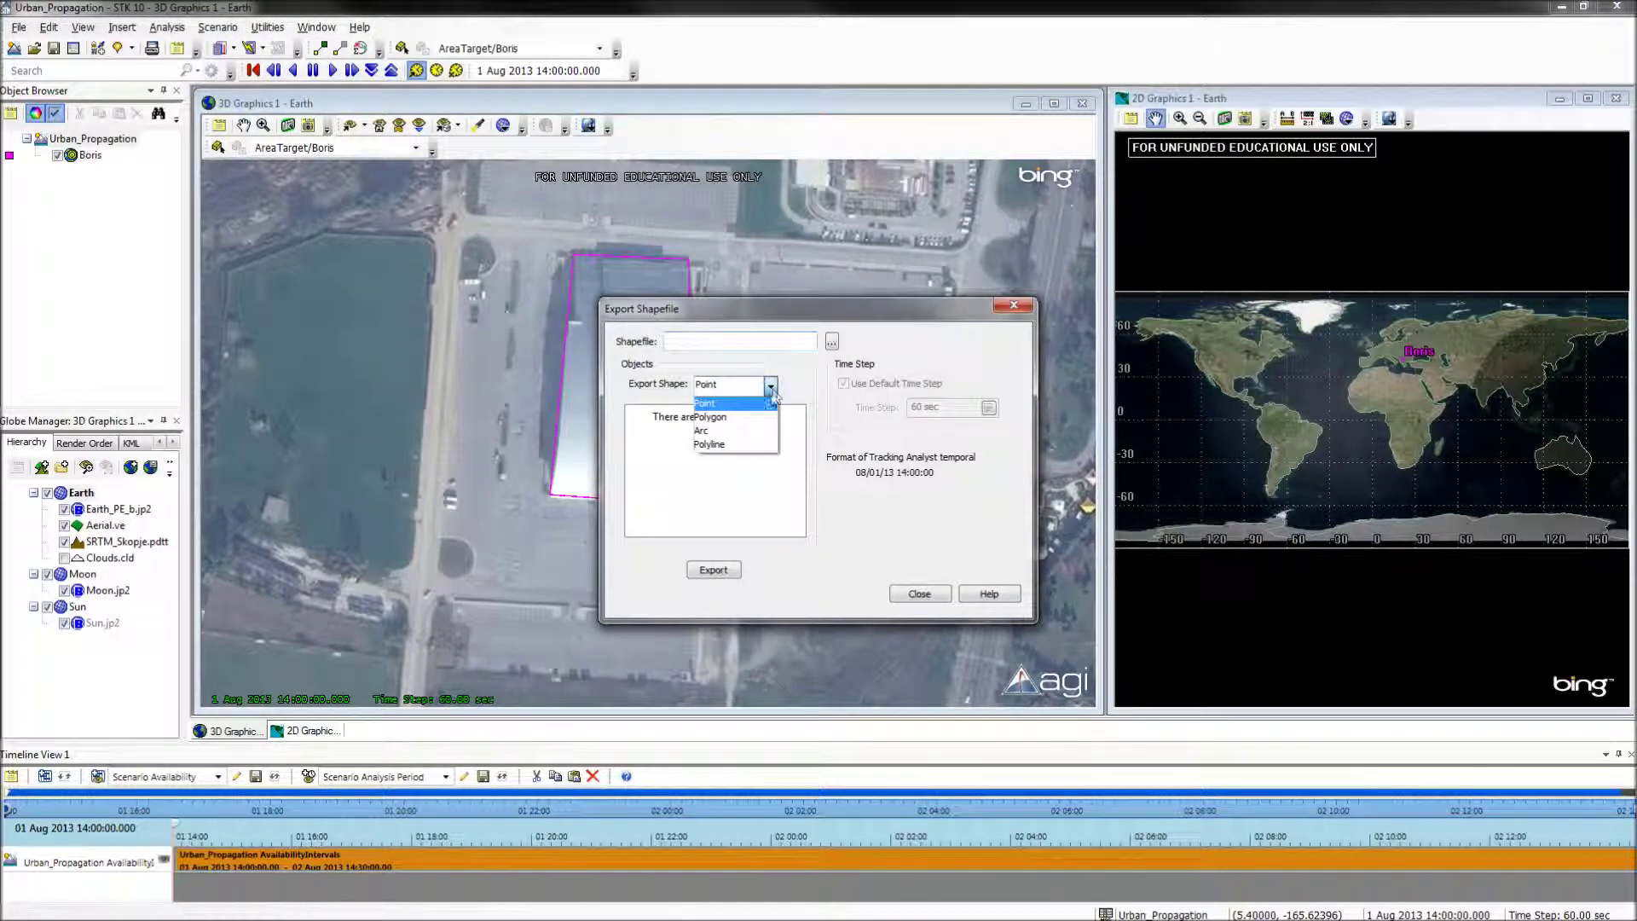
left_click(763, 420)
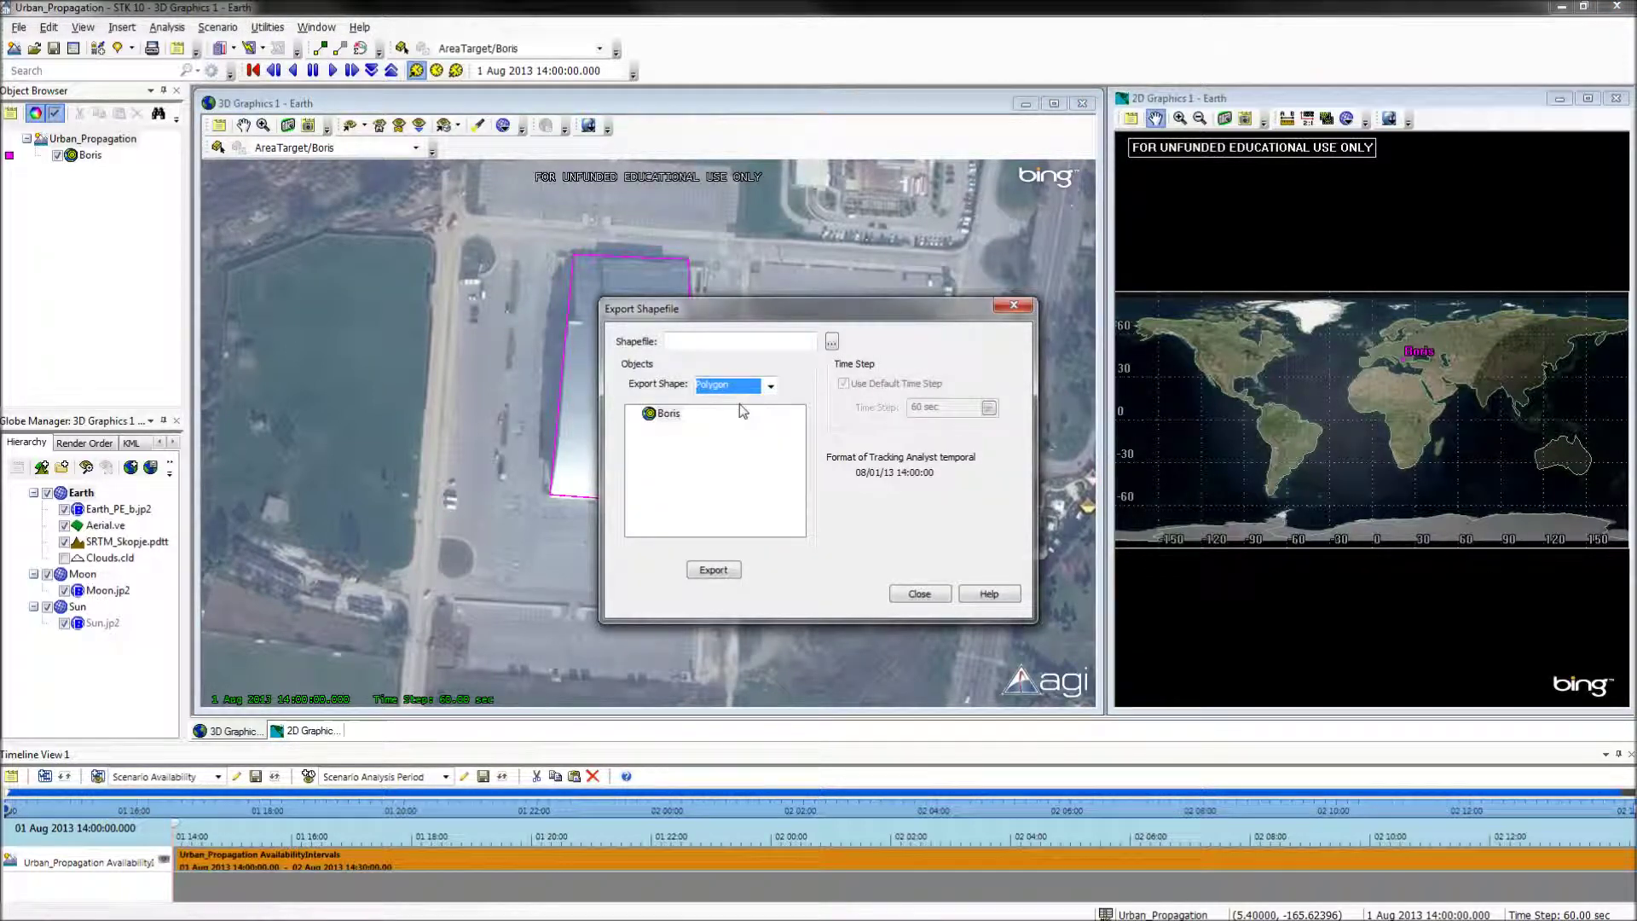
left_click(663, 423)
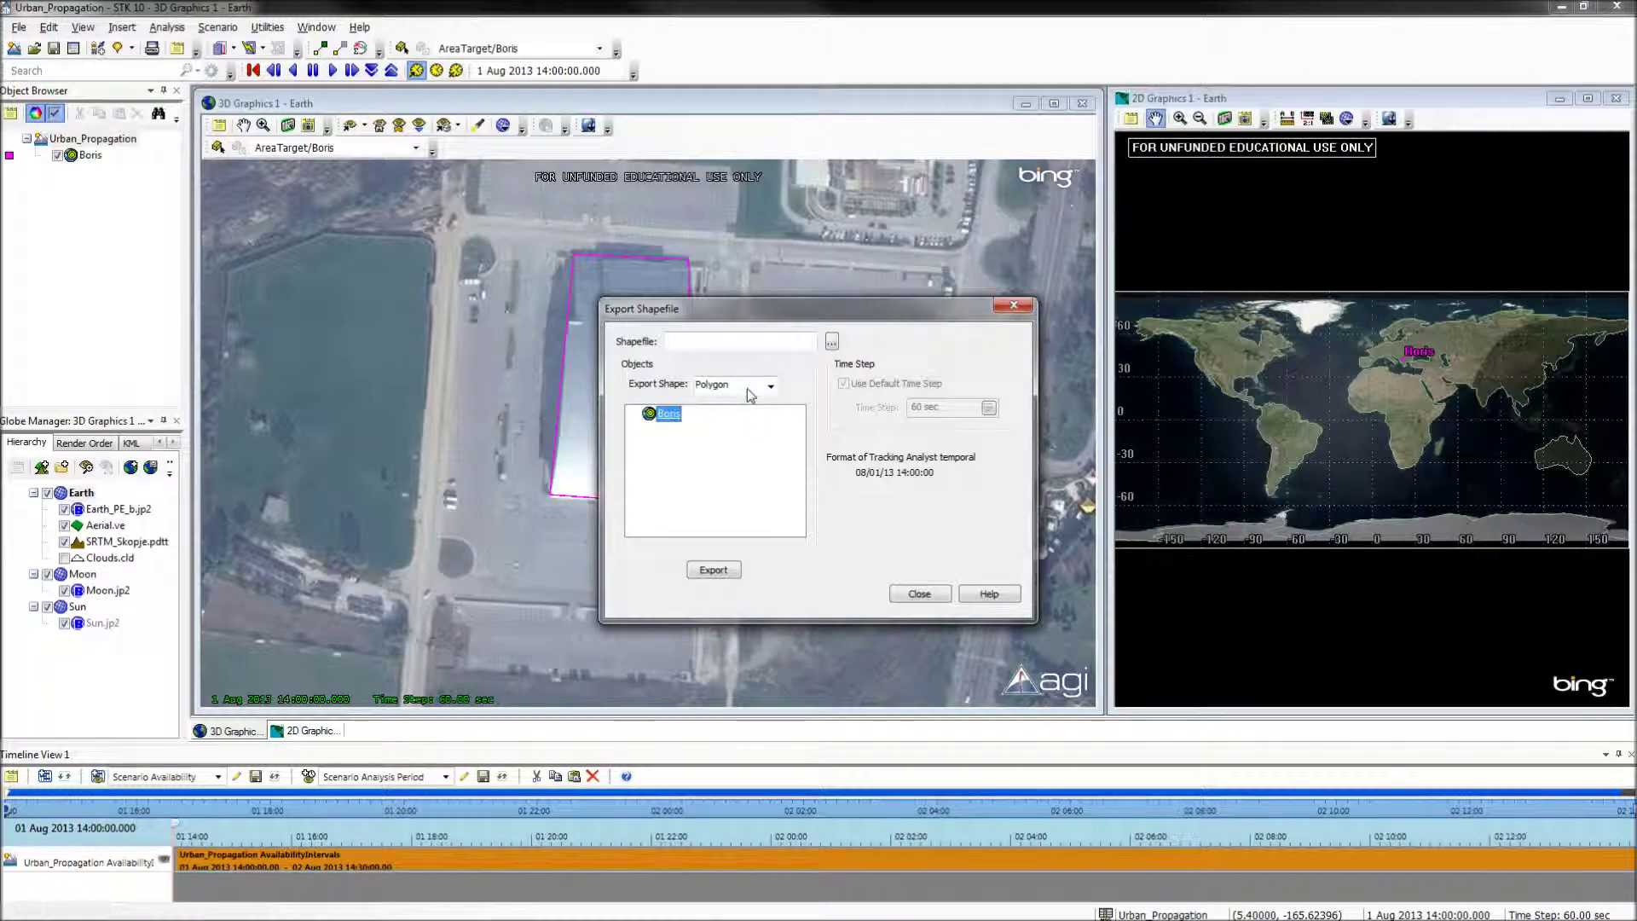
left_click(831, 342)
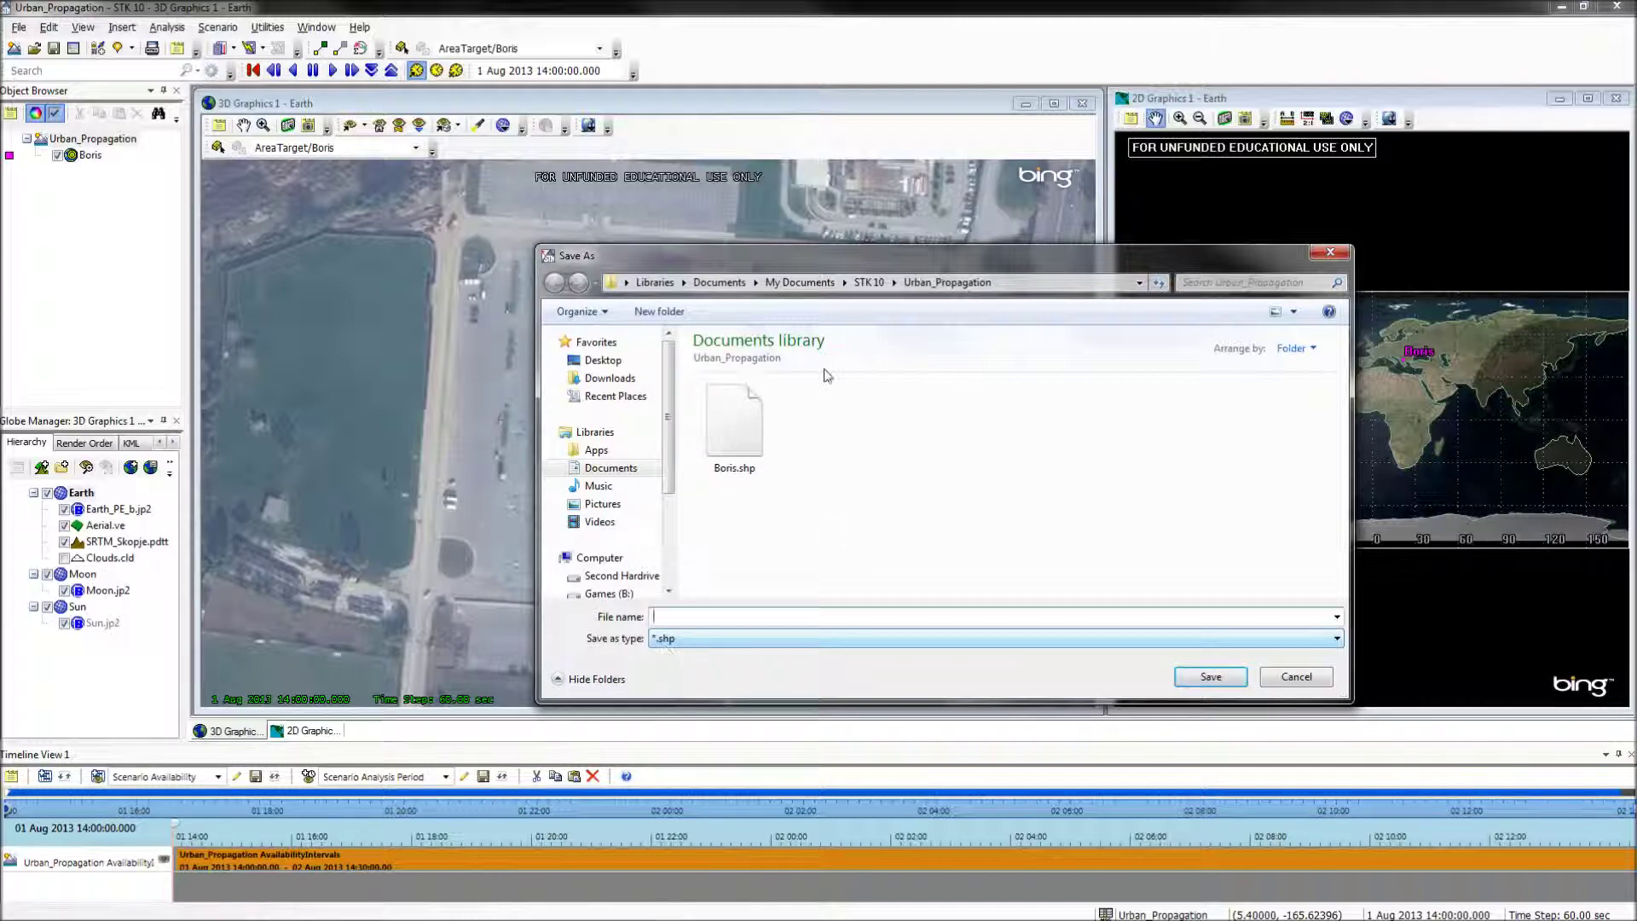
left_click(736, 434)
left_click(1210, 676)
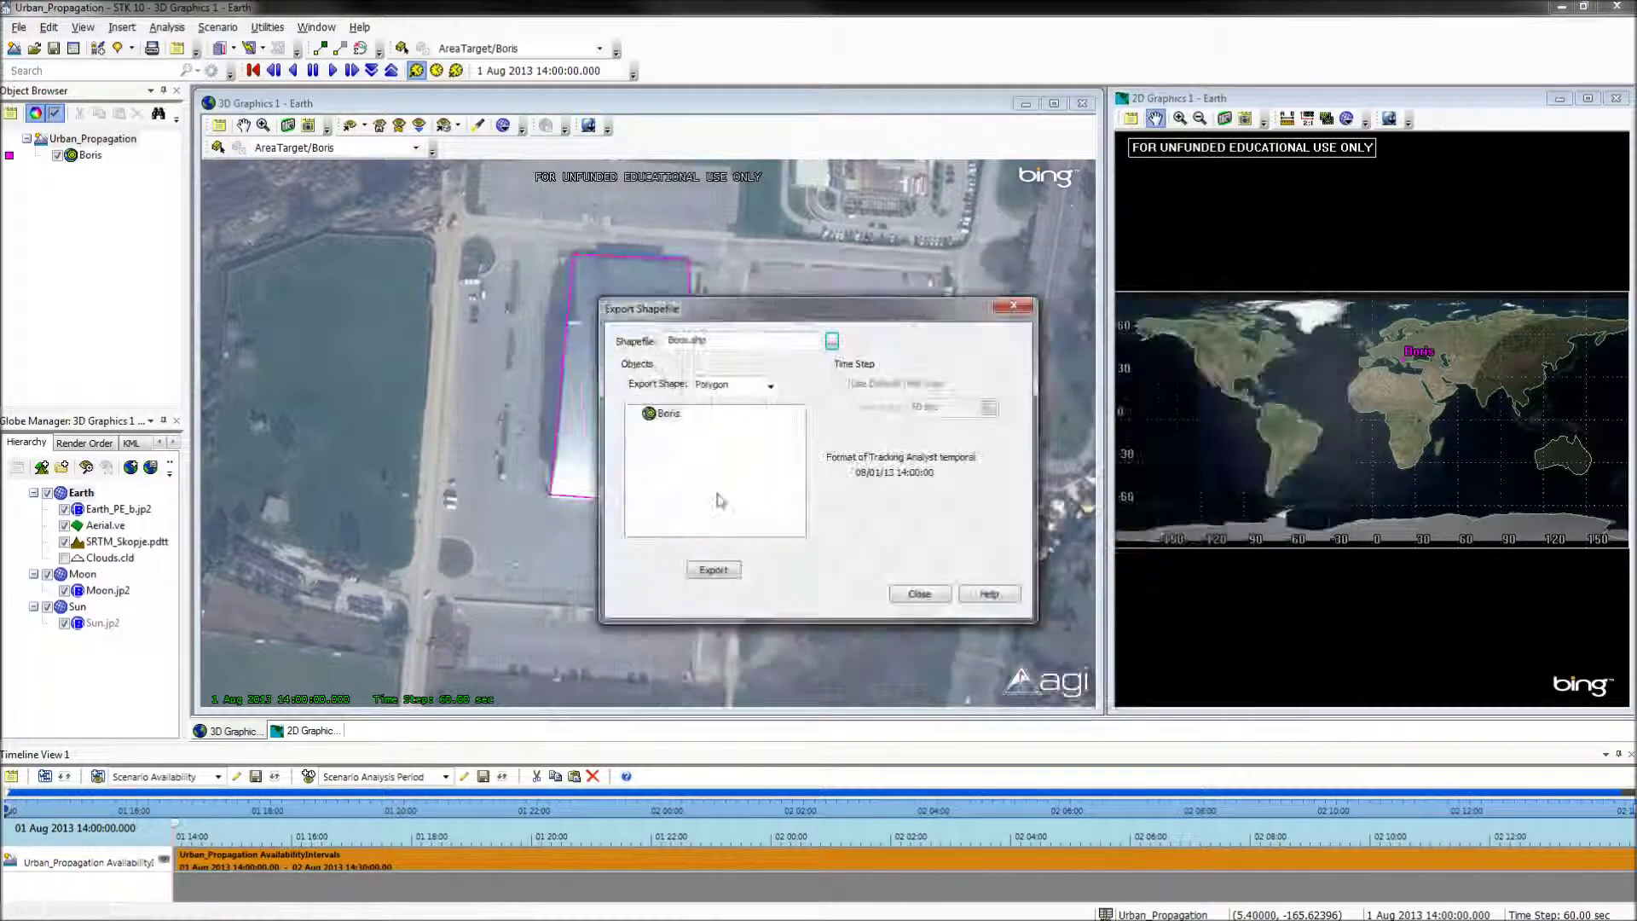
left_click(713, 570)
left_click(844, 511)
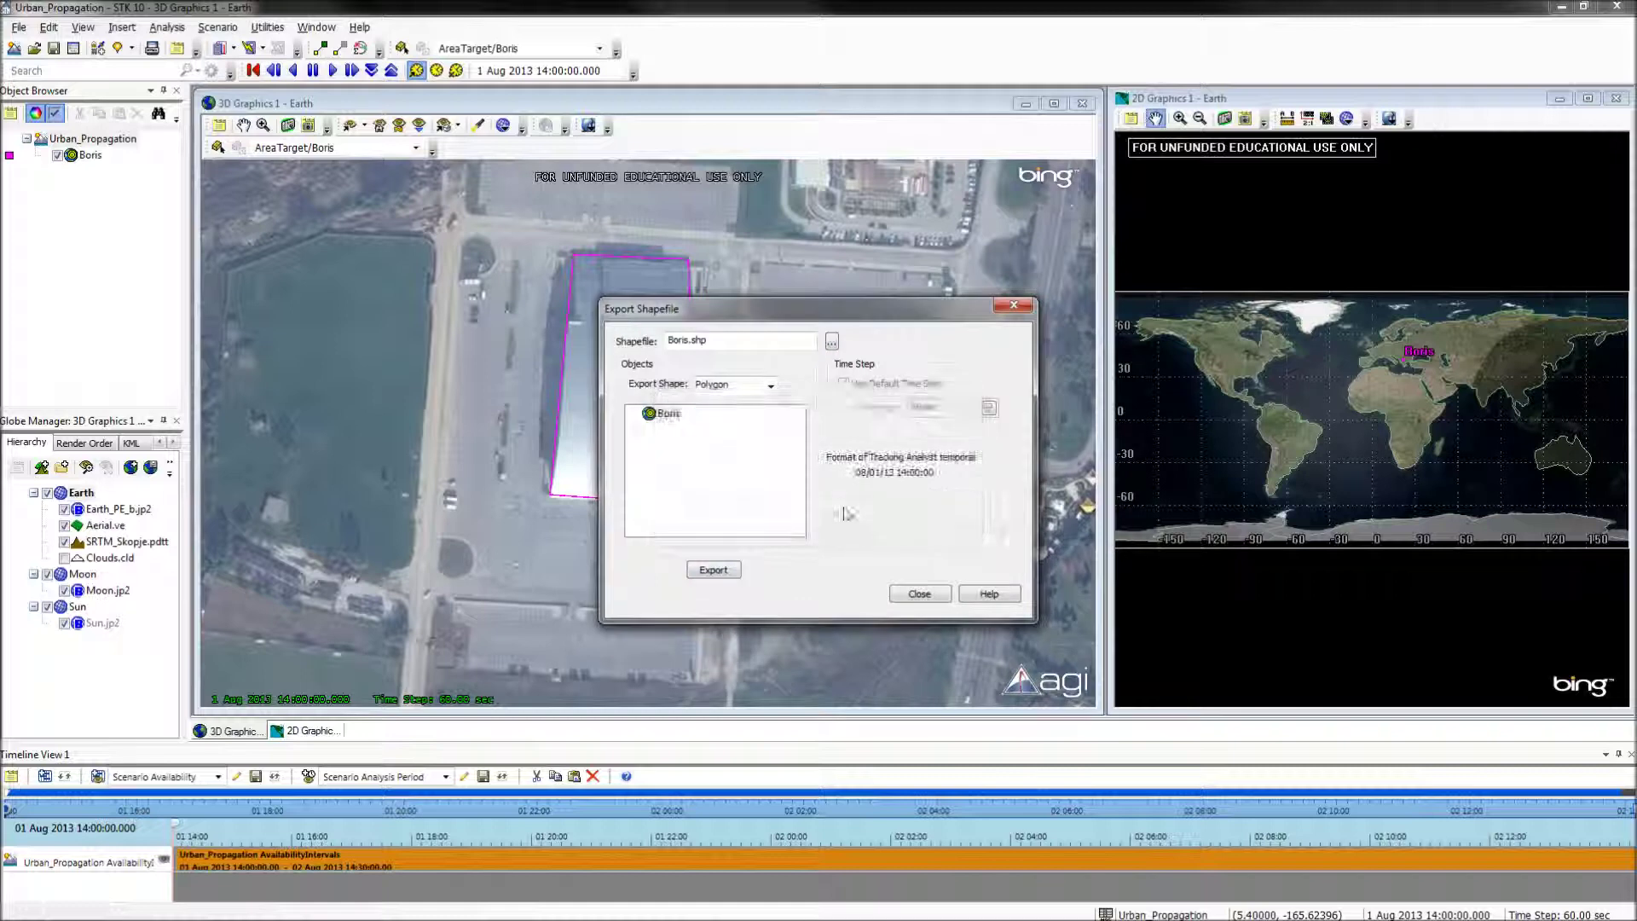
left_click(918, 595)
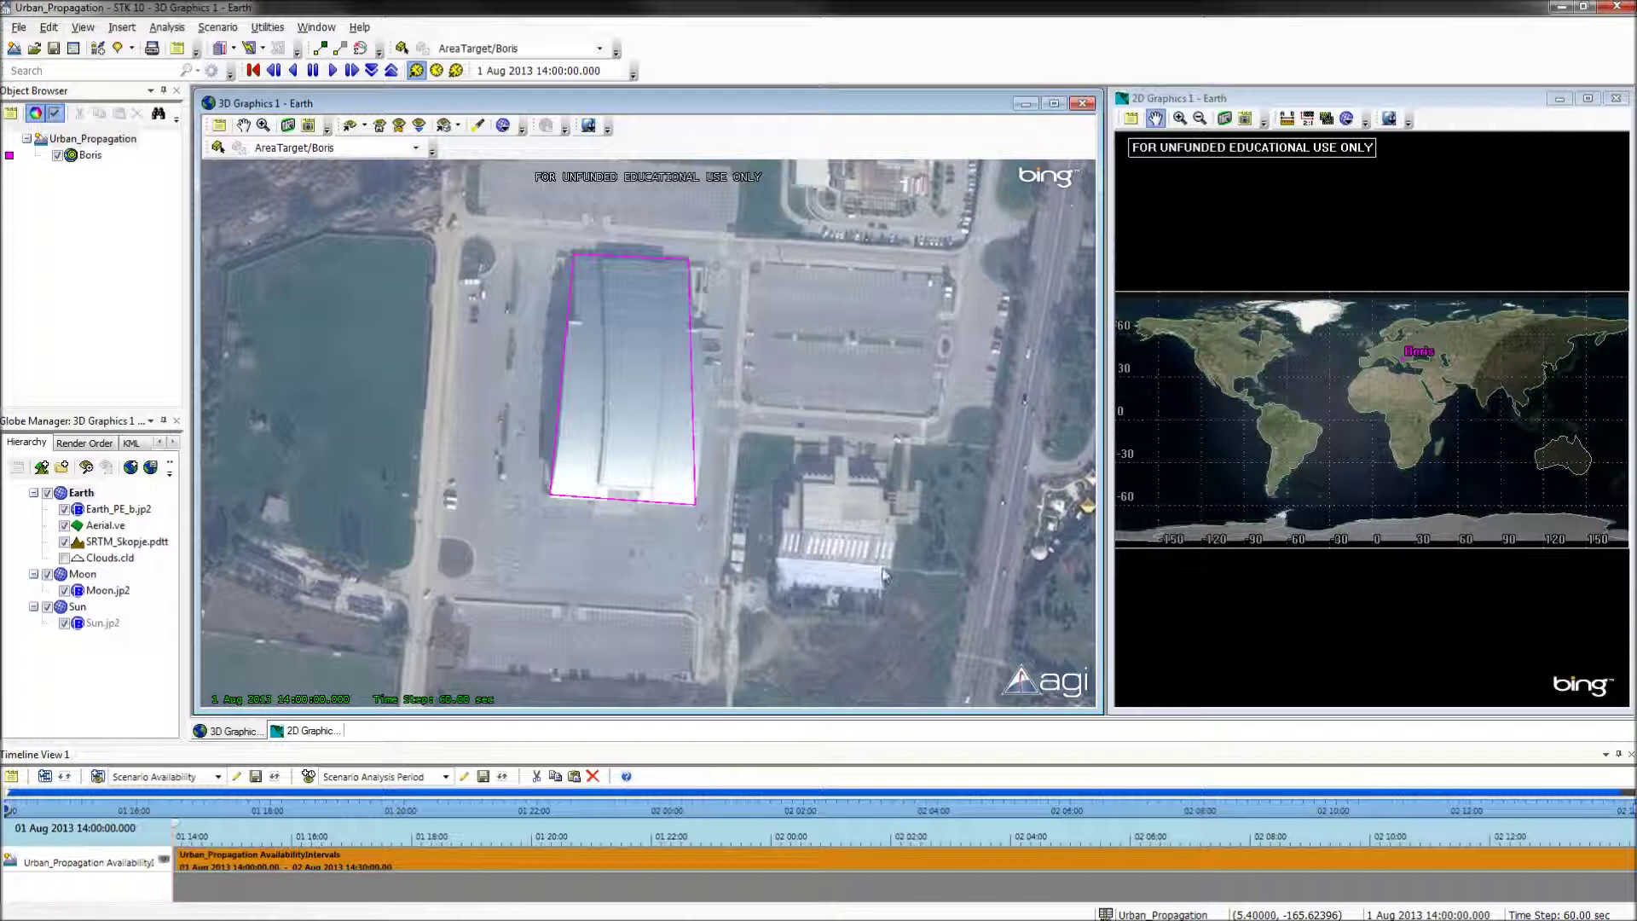
mouse_move(921, 905)
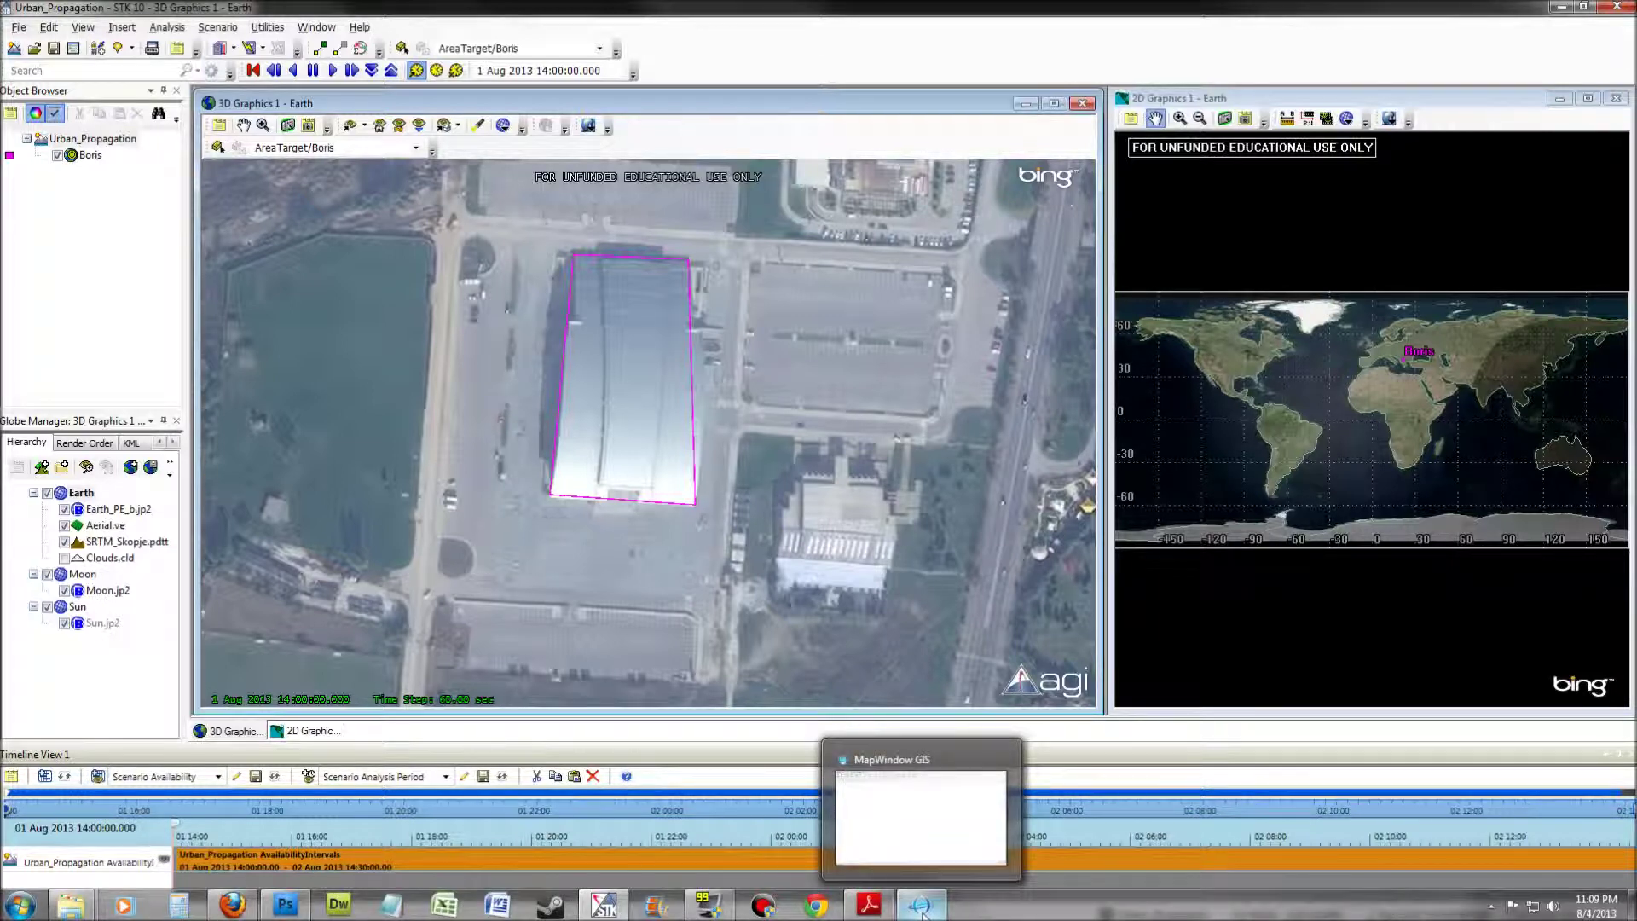
- Switch to MapWindow GIS and add Boris.shp as a map layer
left_click(922, 907)
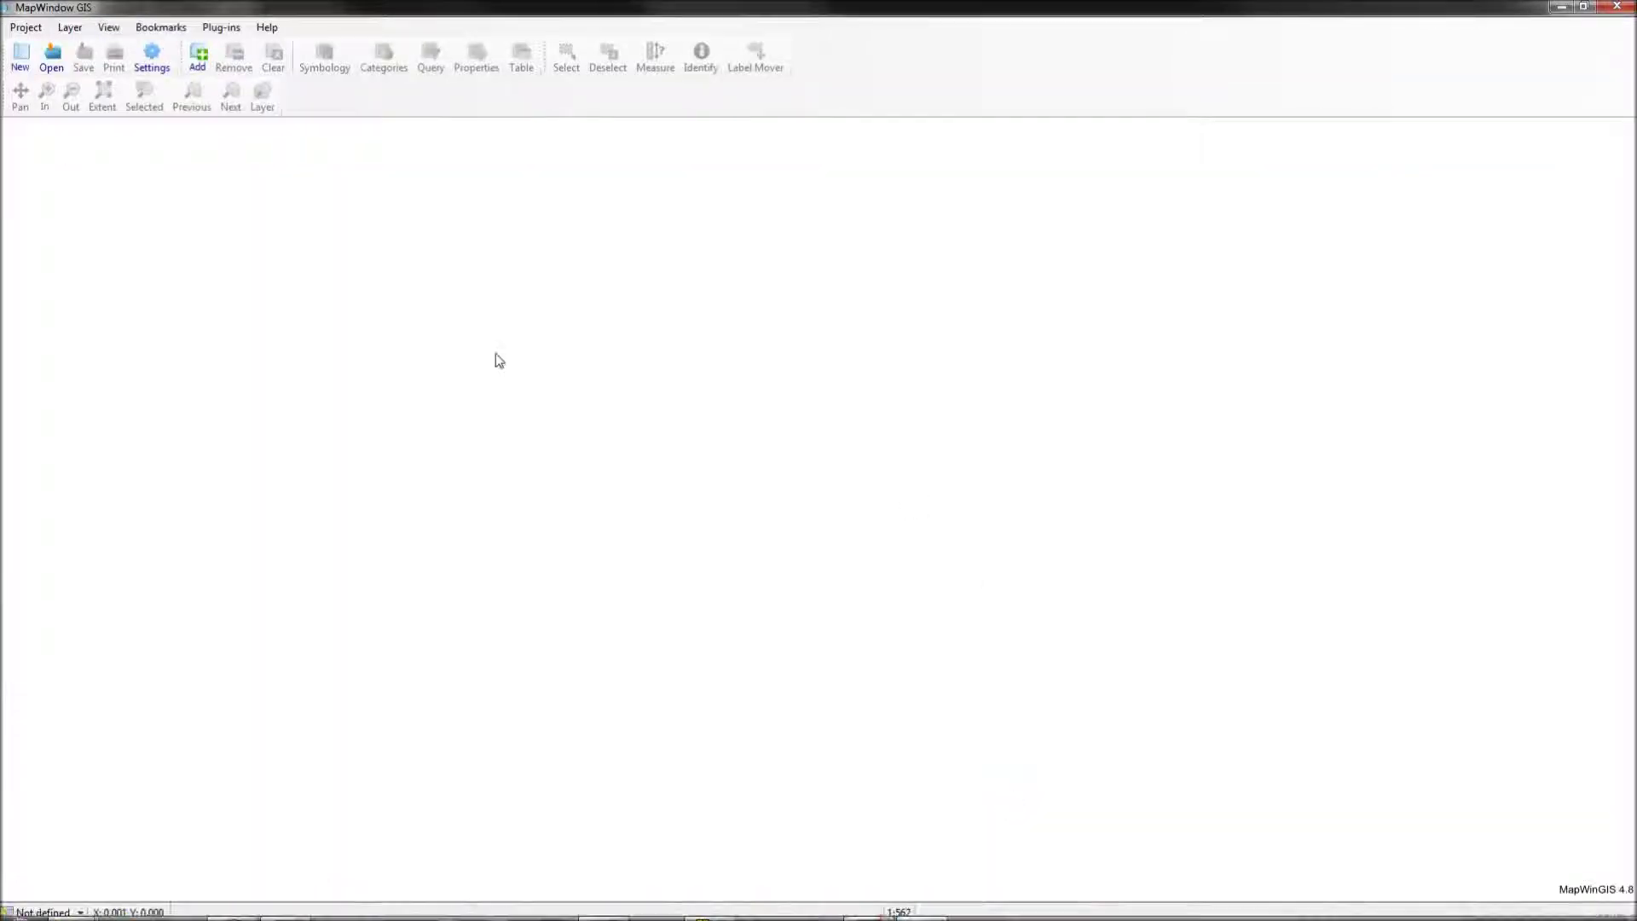
left_click(197, 58)
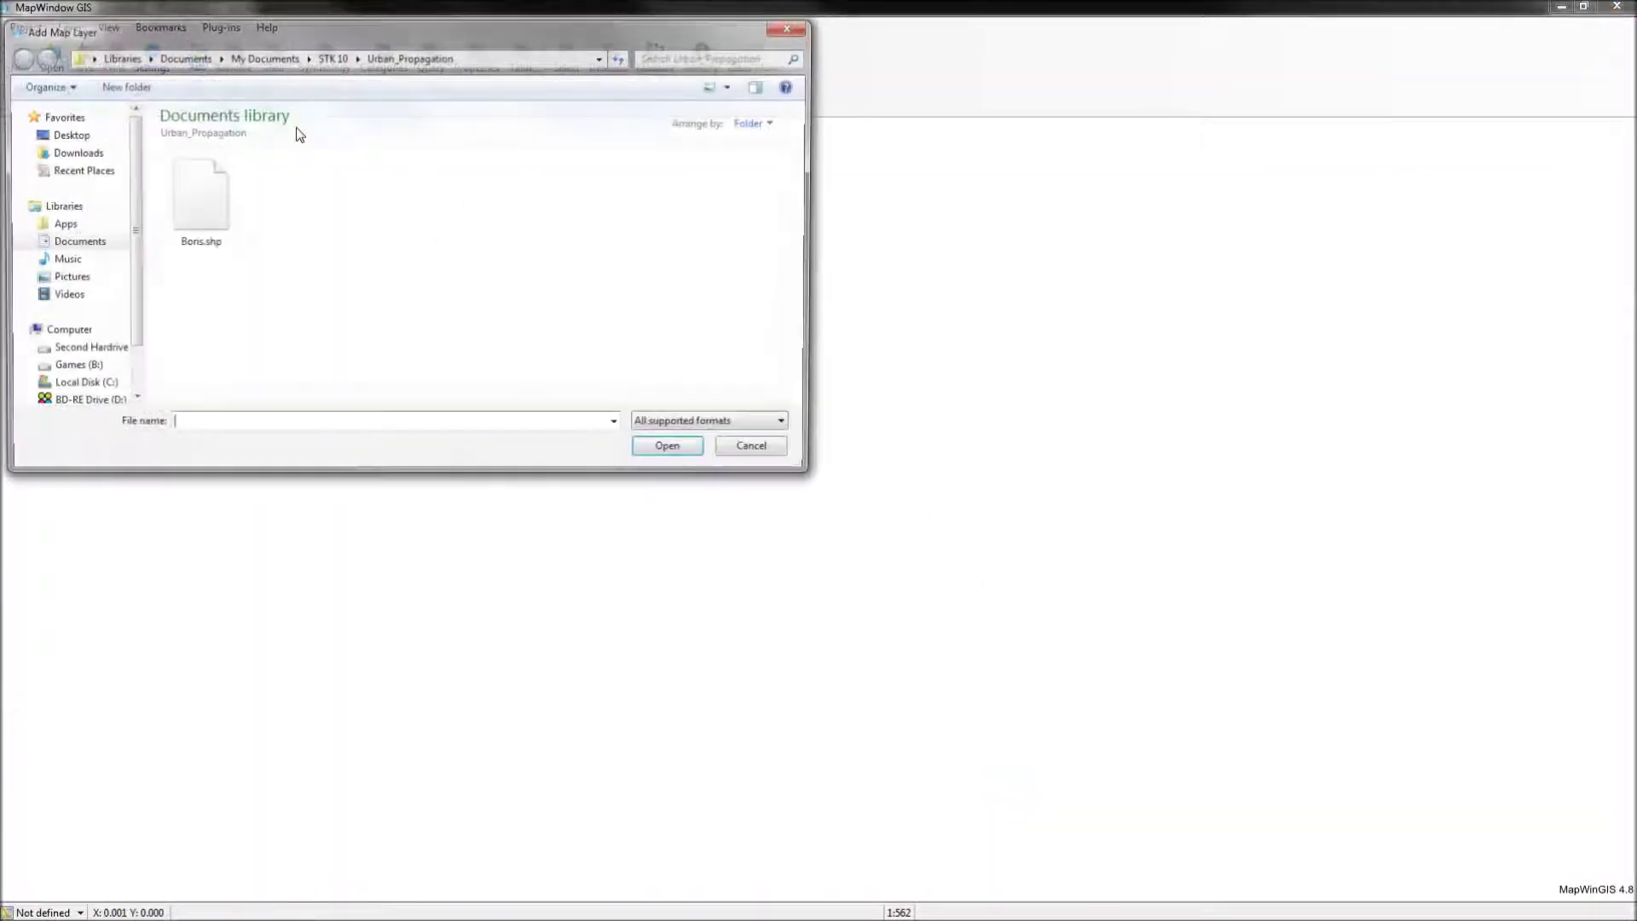
left_click(192, 211)
left_click(673, 451)
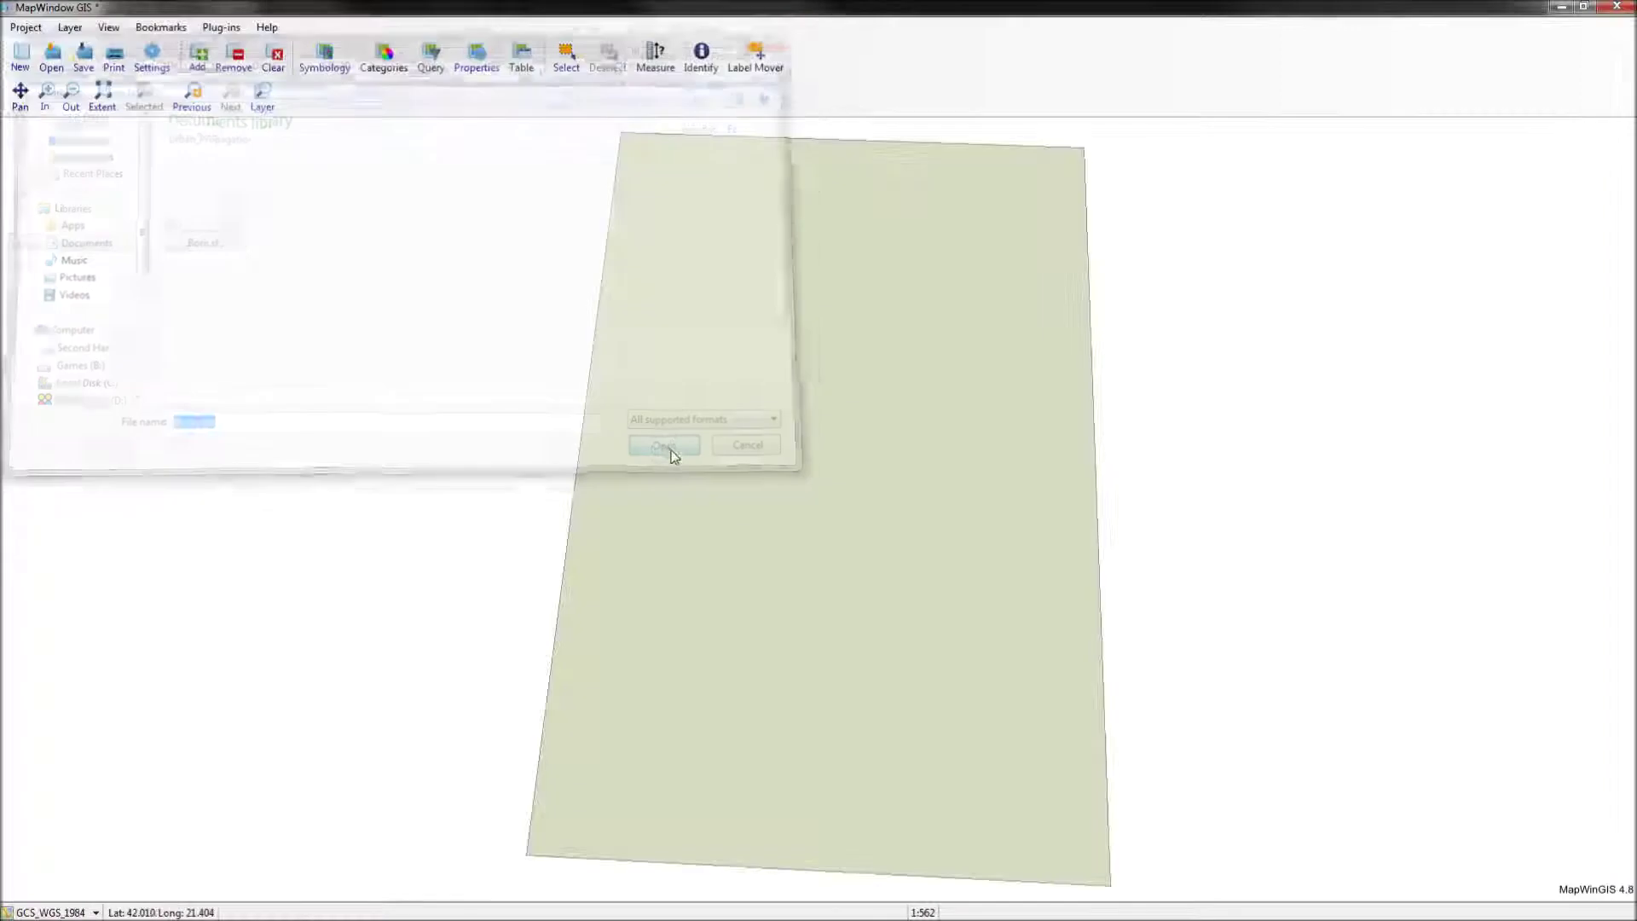
left_click(71, 29)
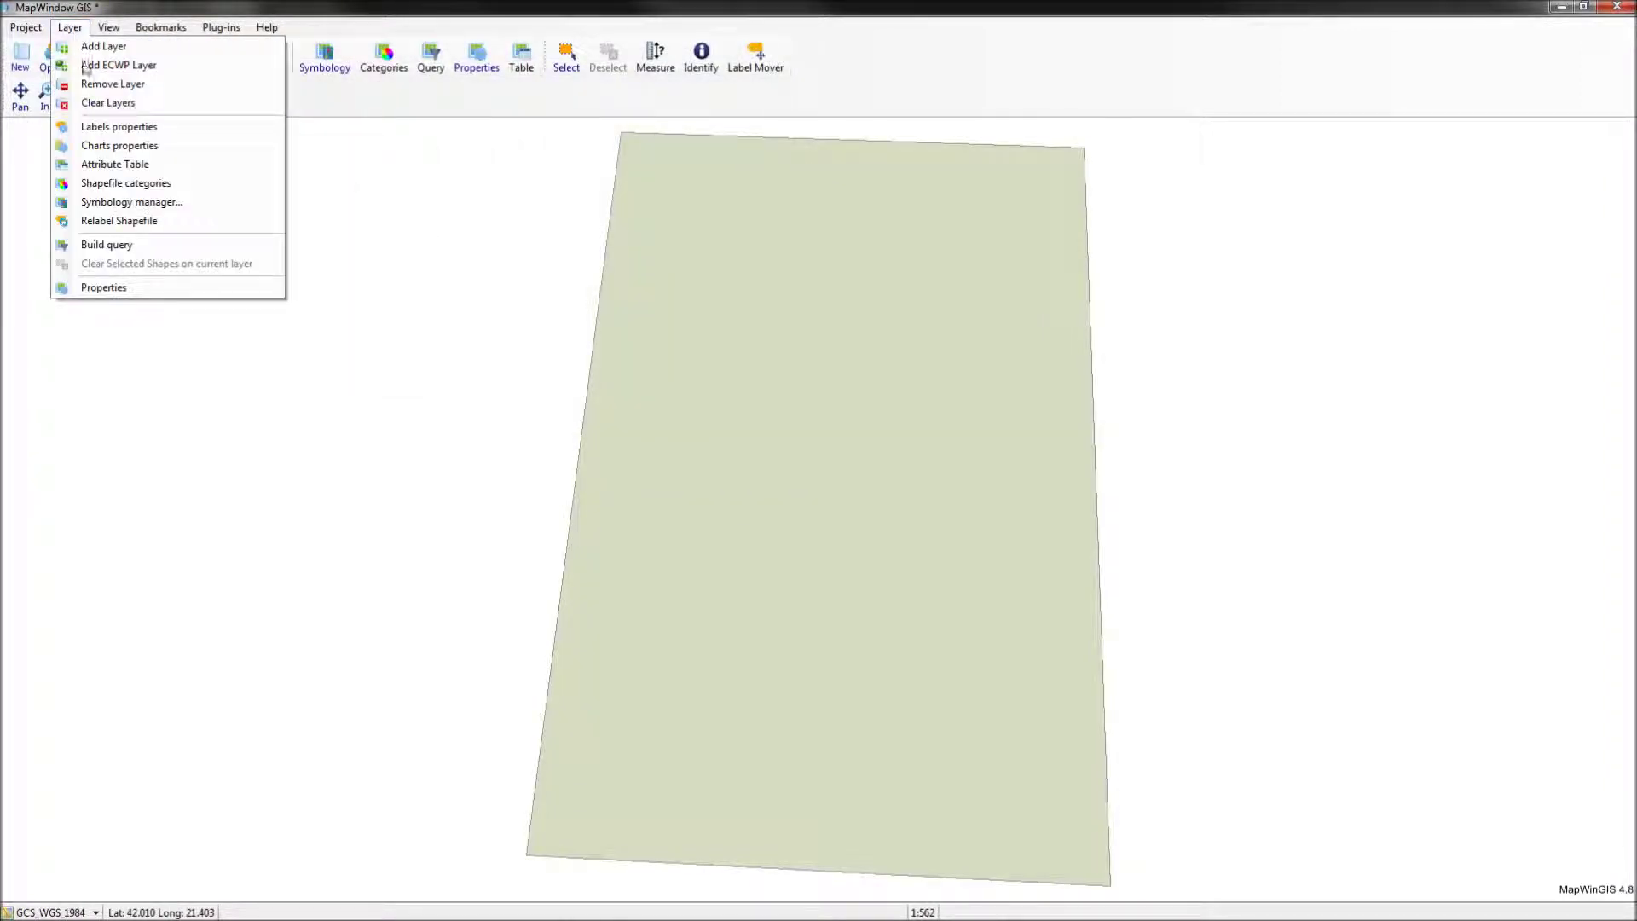
- Add a Double field named Height to Boris's attribute table, with the building set to 10
left_click(128, 164)
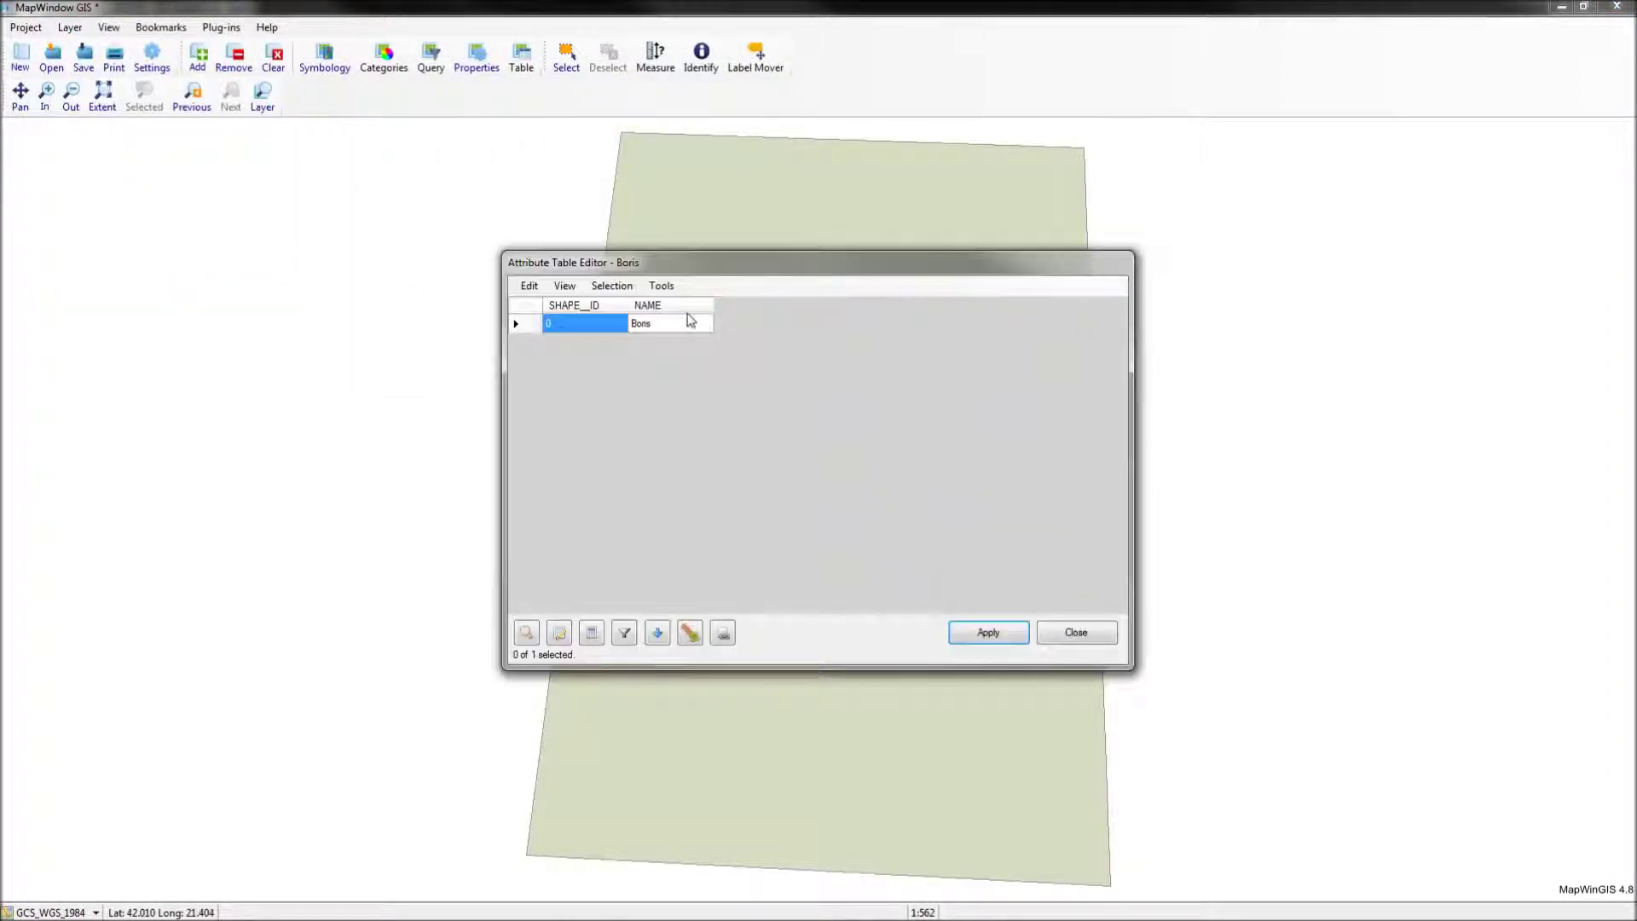
left_click(527, 285)
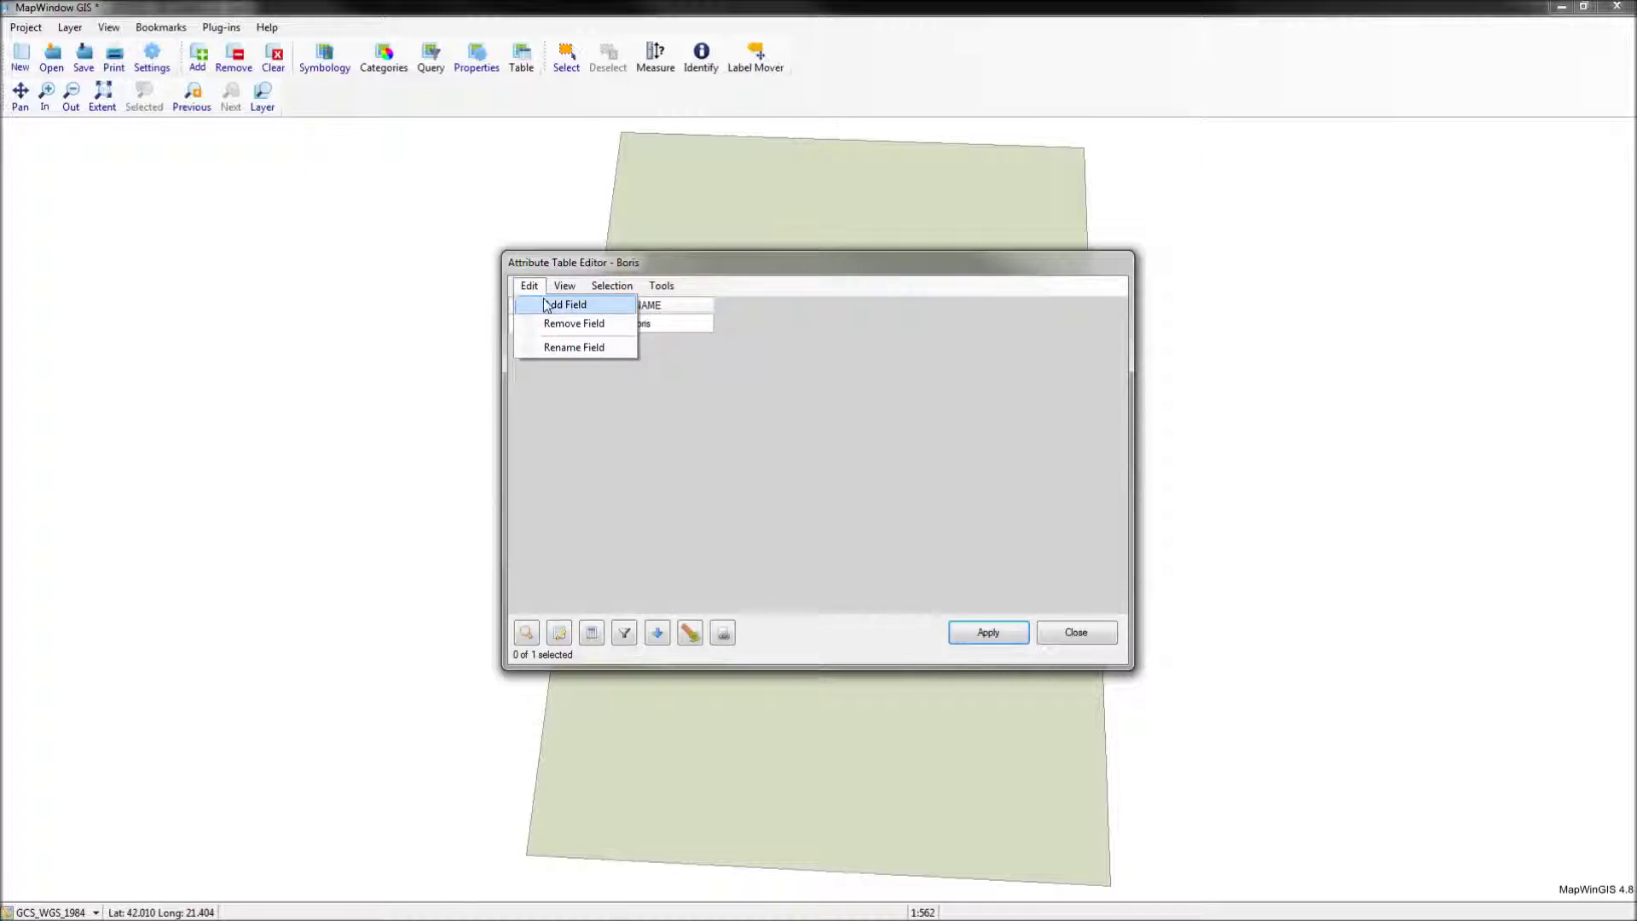
left_click(547, 308)
type("Hi")
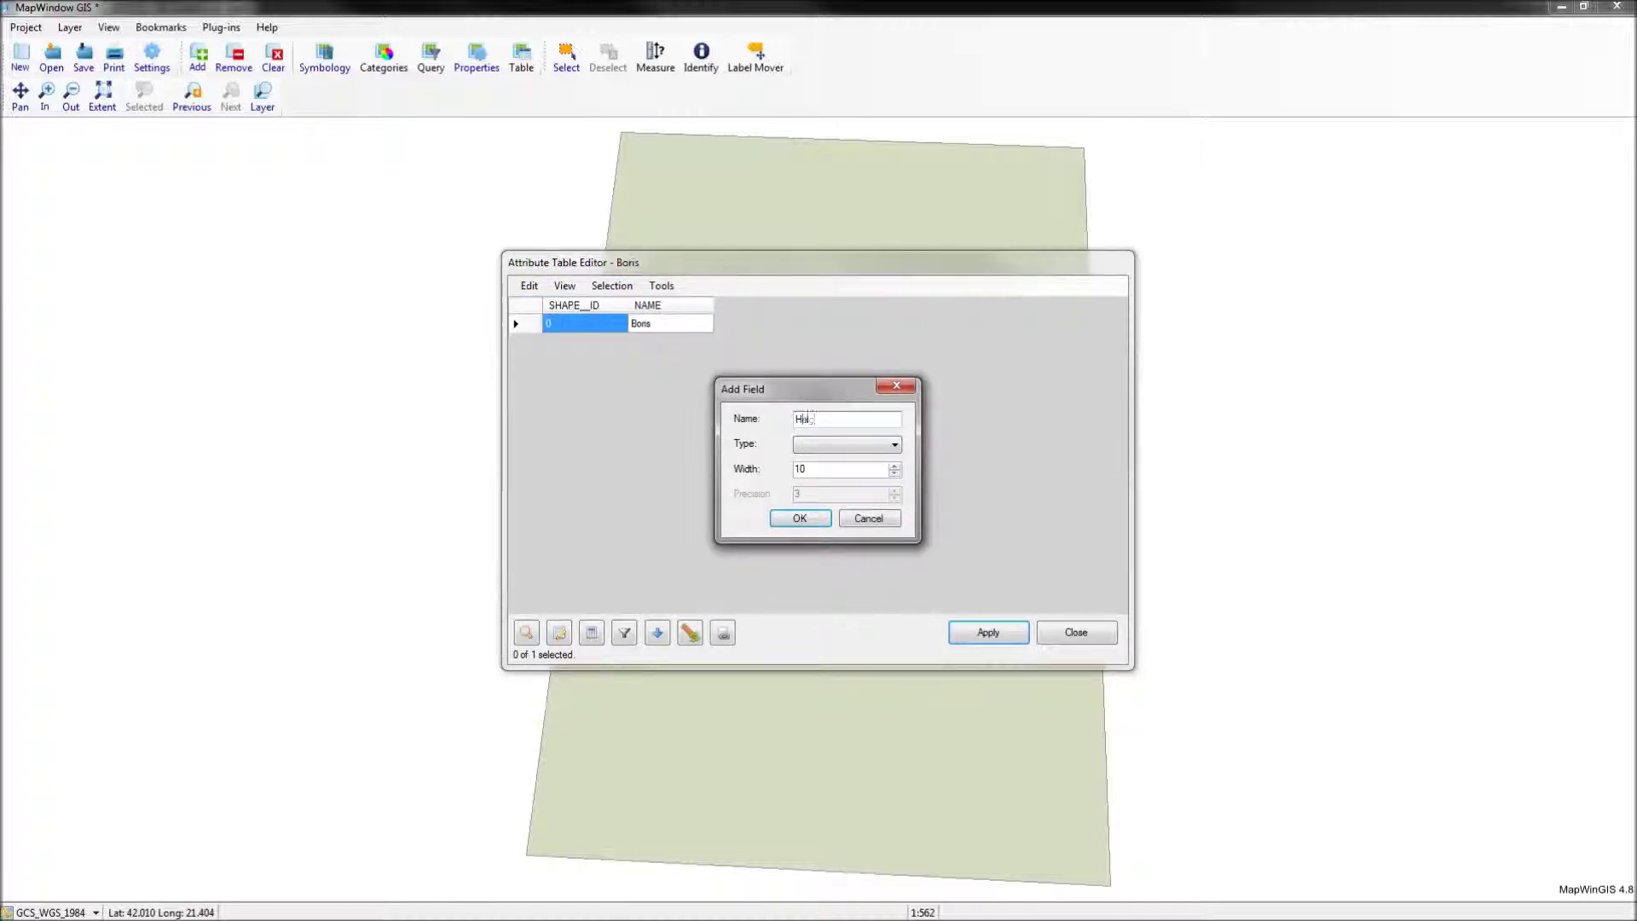
type("ght")
left_click(836, 449)
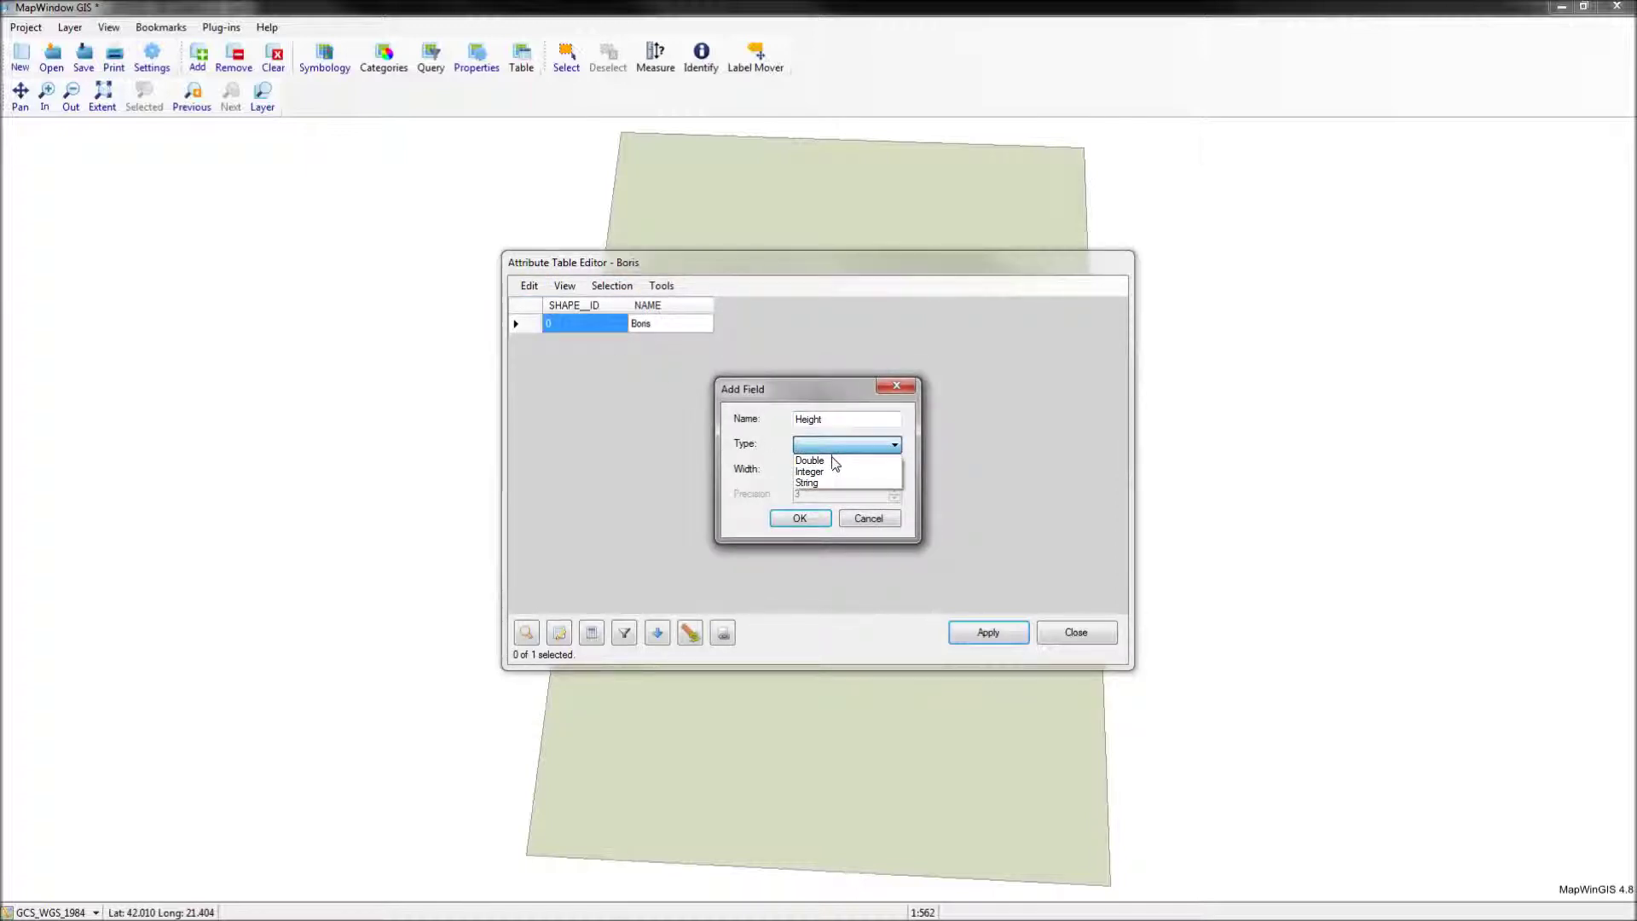
left_click(819, 461)
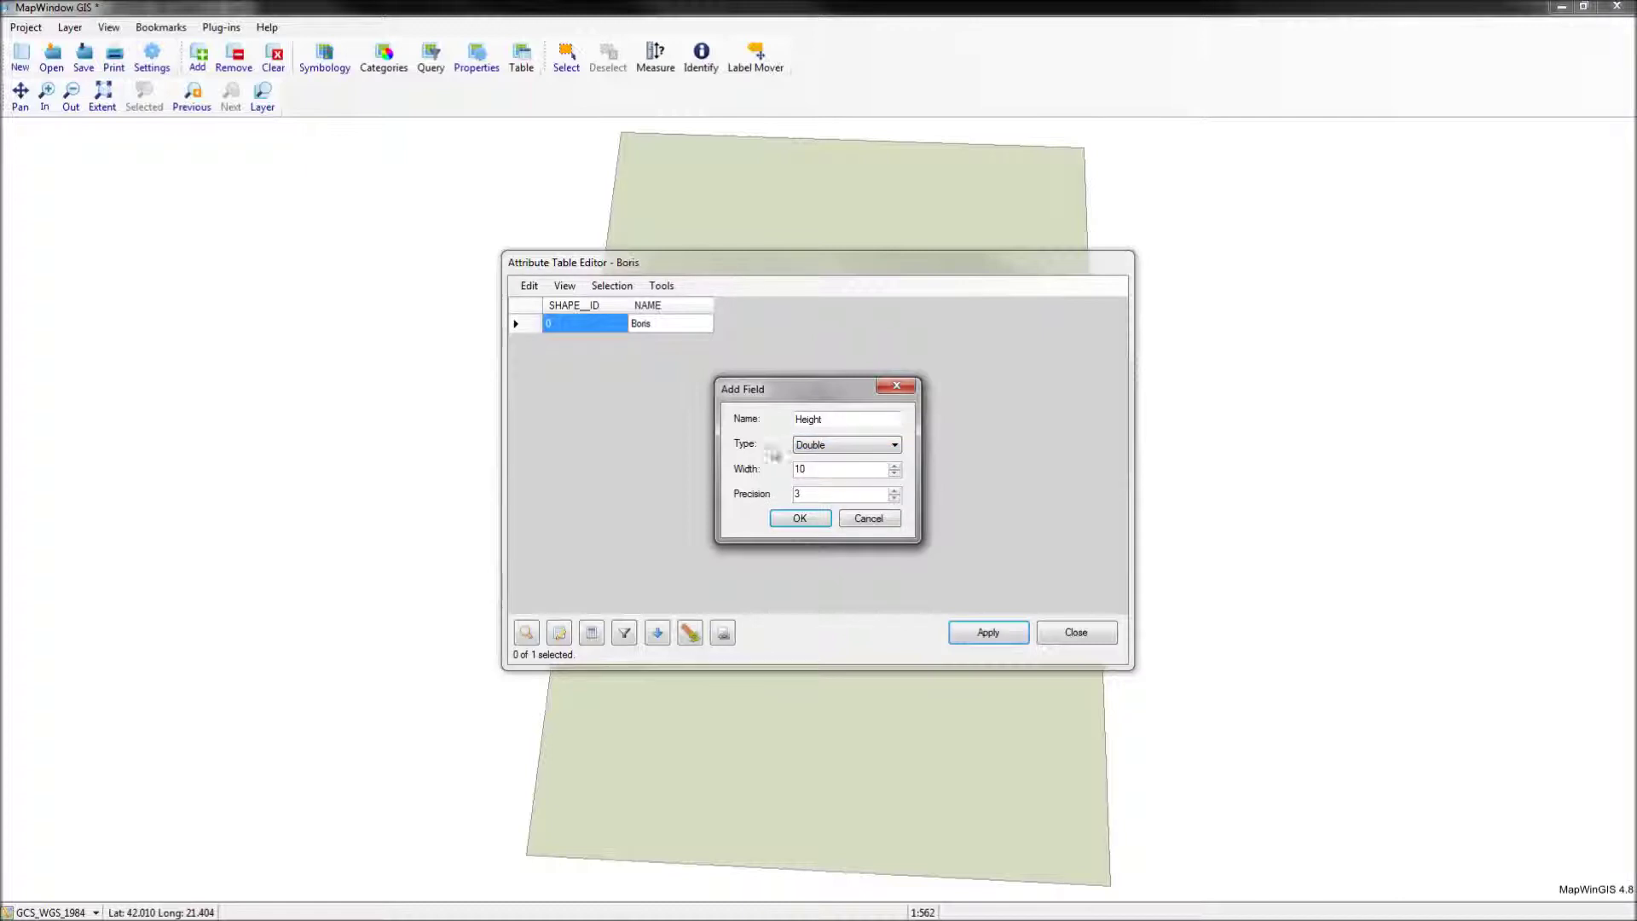
left_click(811, 516)
left_click(741, 322)
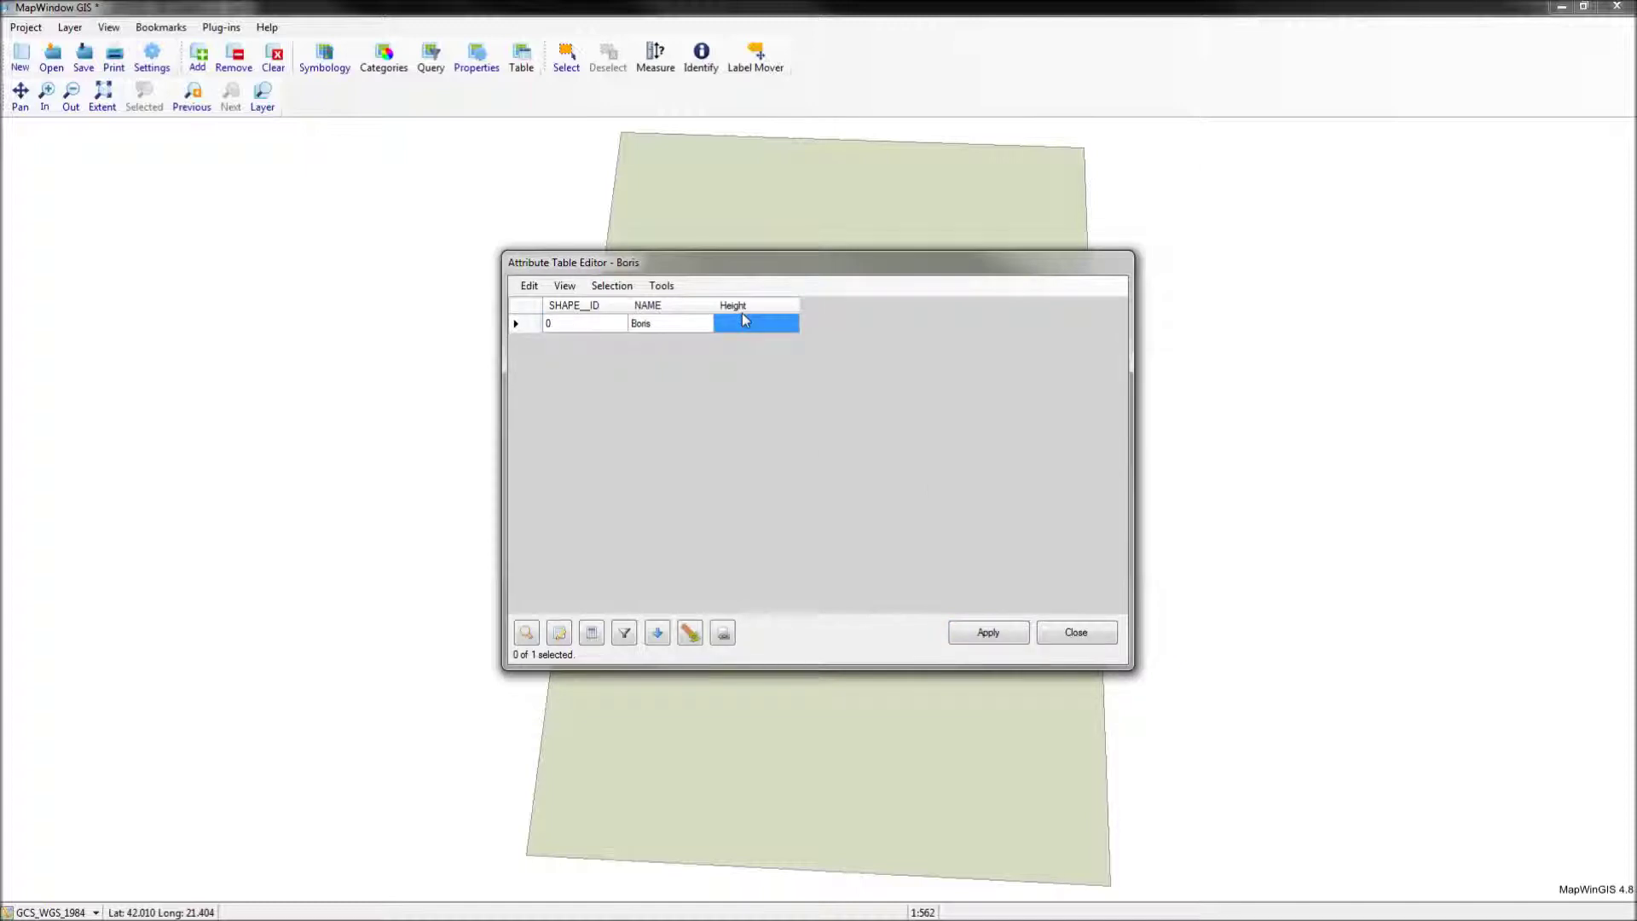
type("10")
left_click(1003, 636)
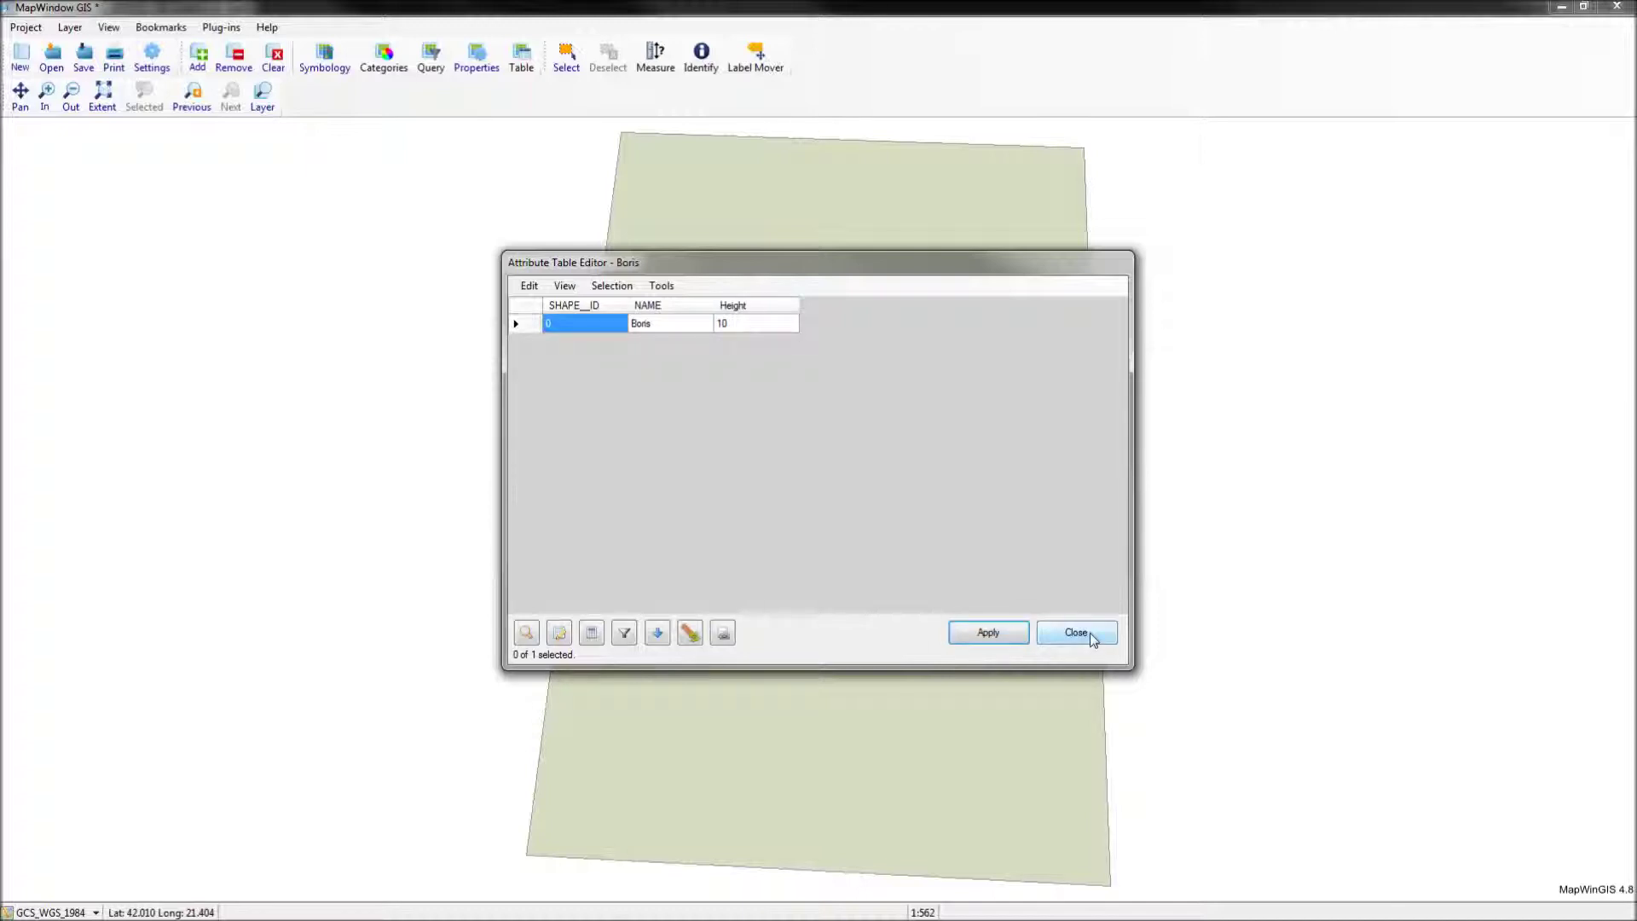
left_click(1089, 636)
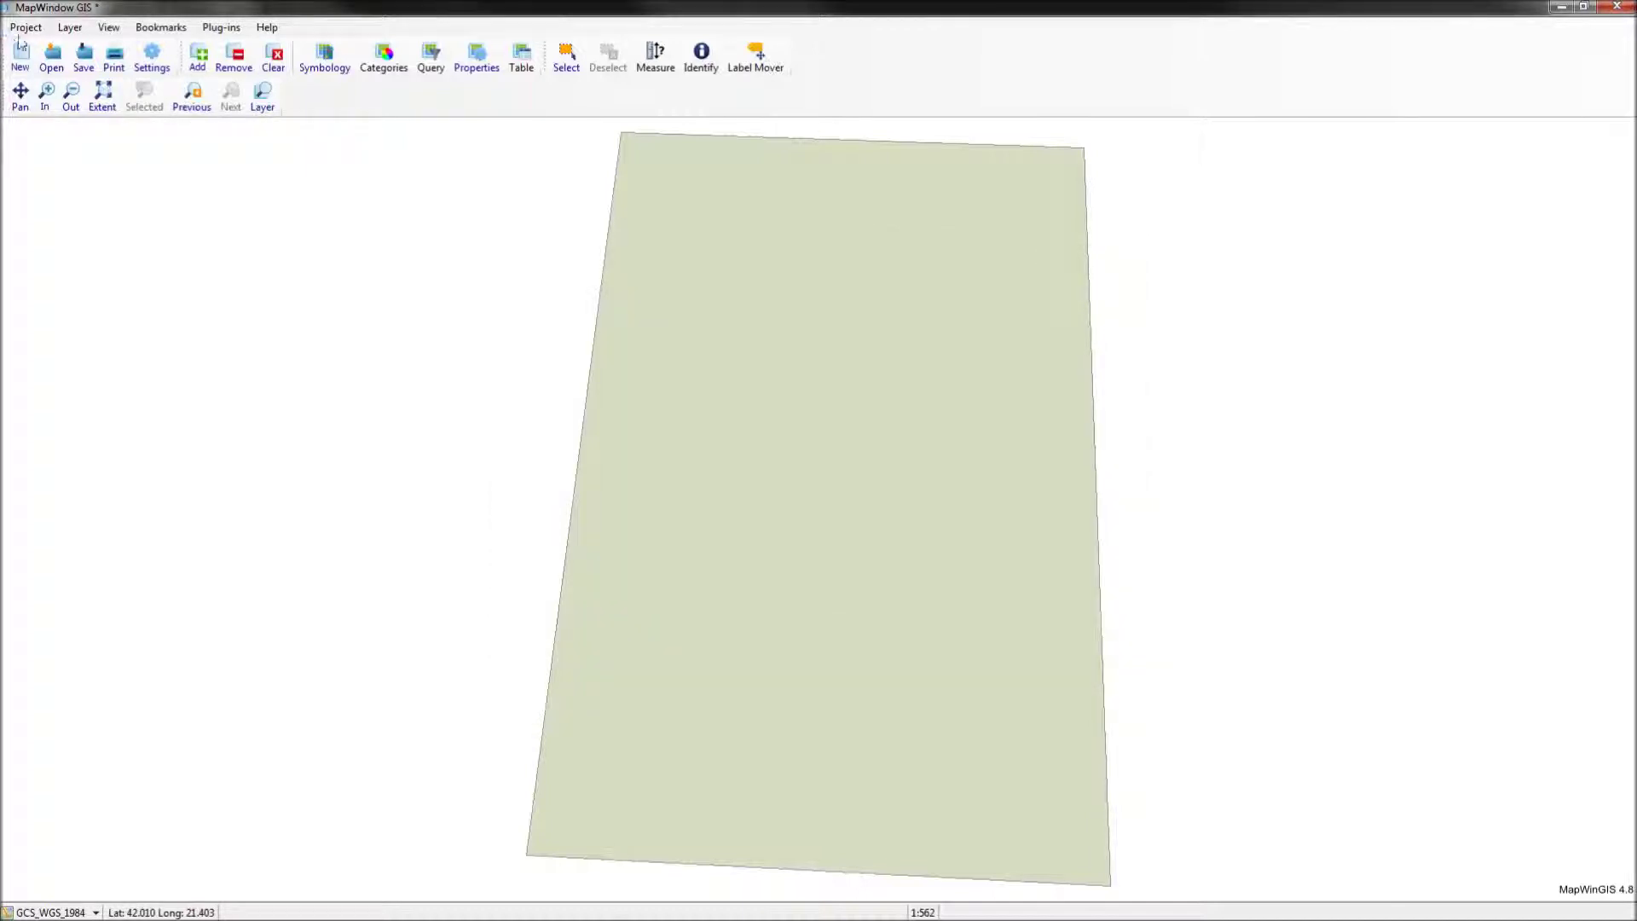
- Save the MapWindow project as Boris, replacing the existing file, and return to STK
left_click(26, 26)
left_click(61, 141)
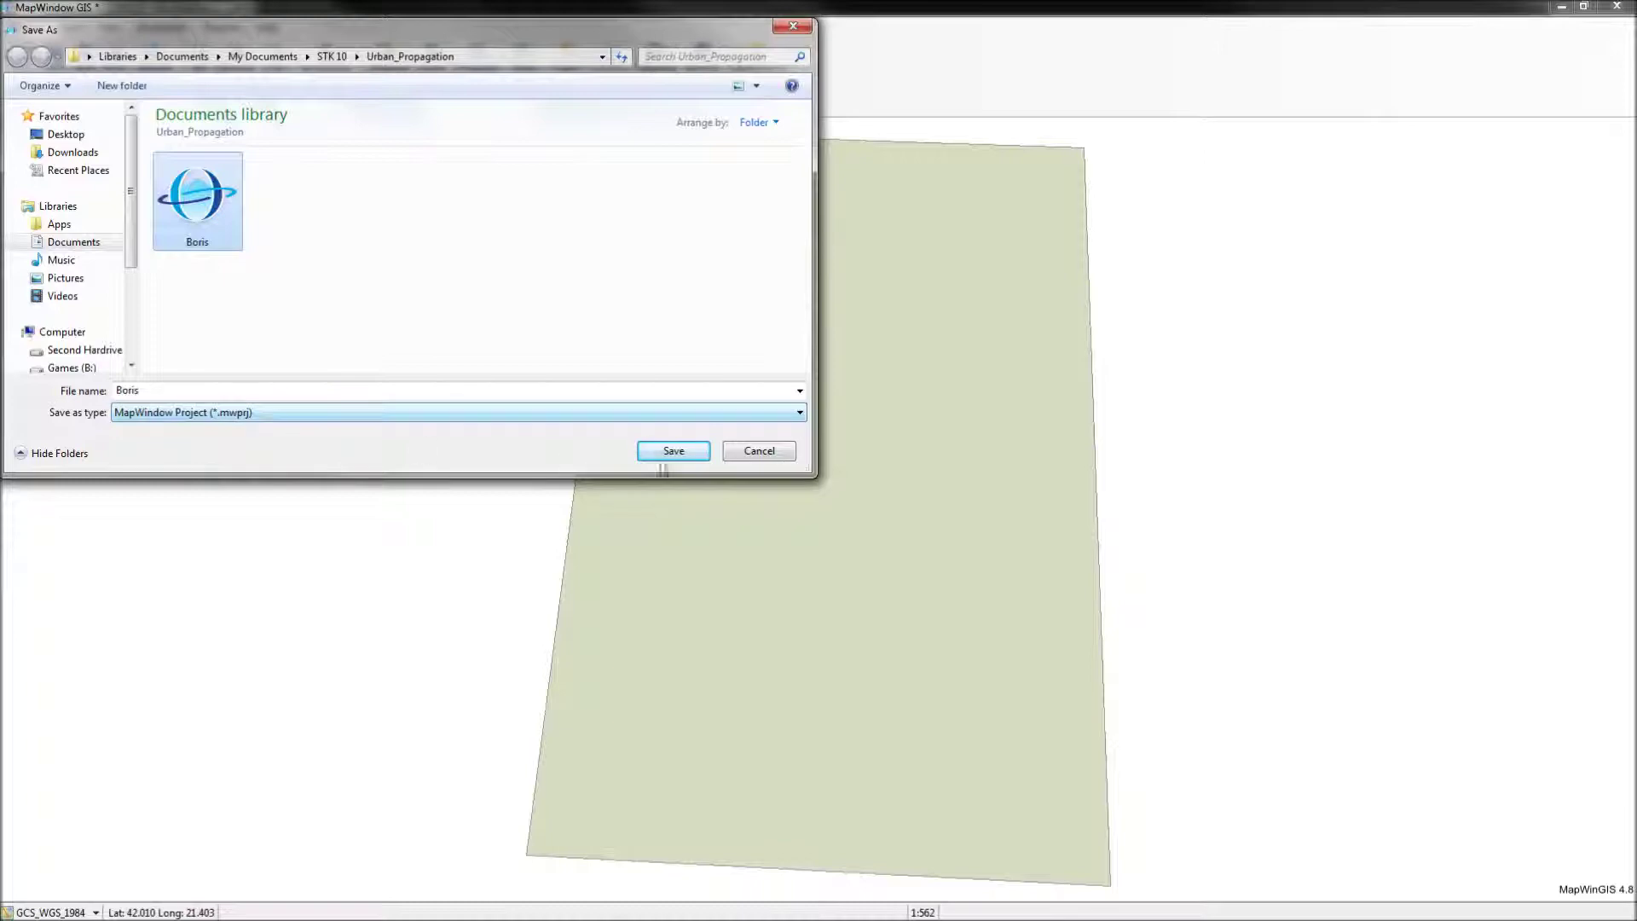
left_click(686, 453)
left_click(890, 483)
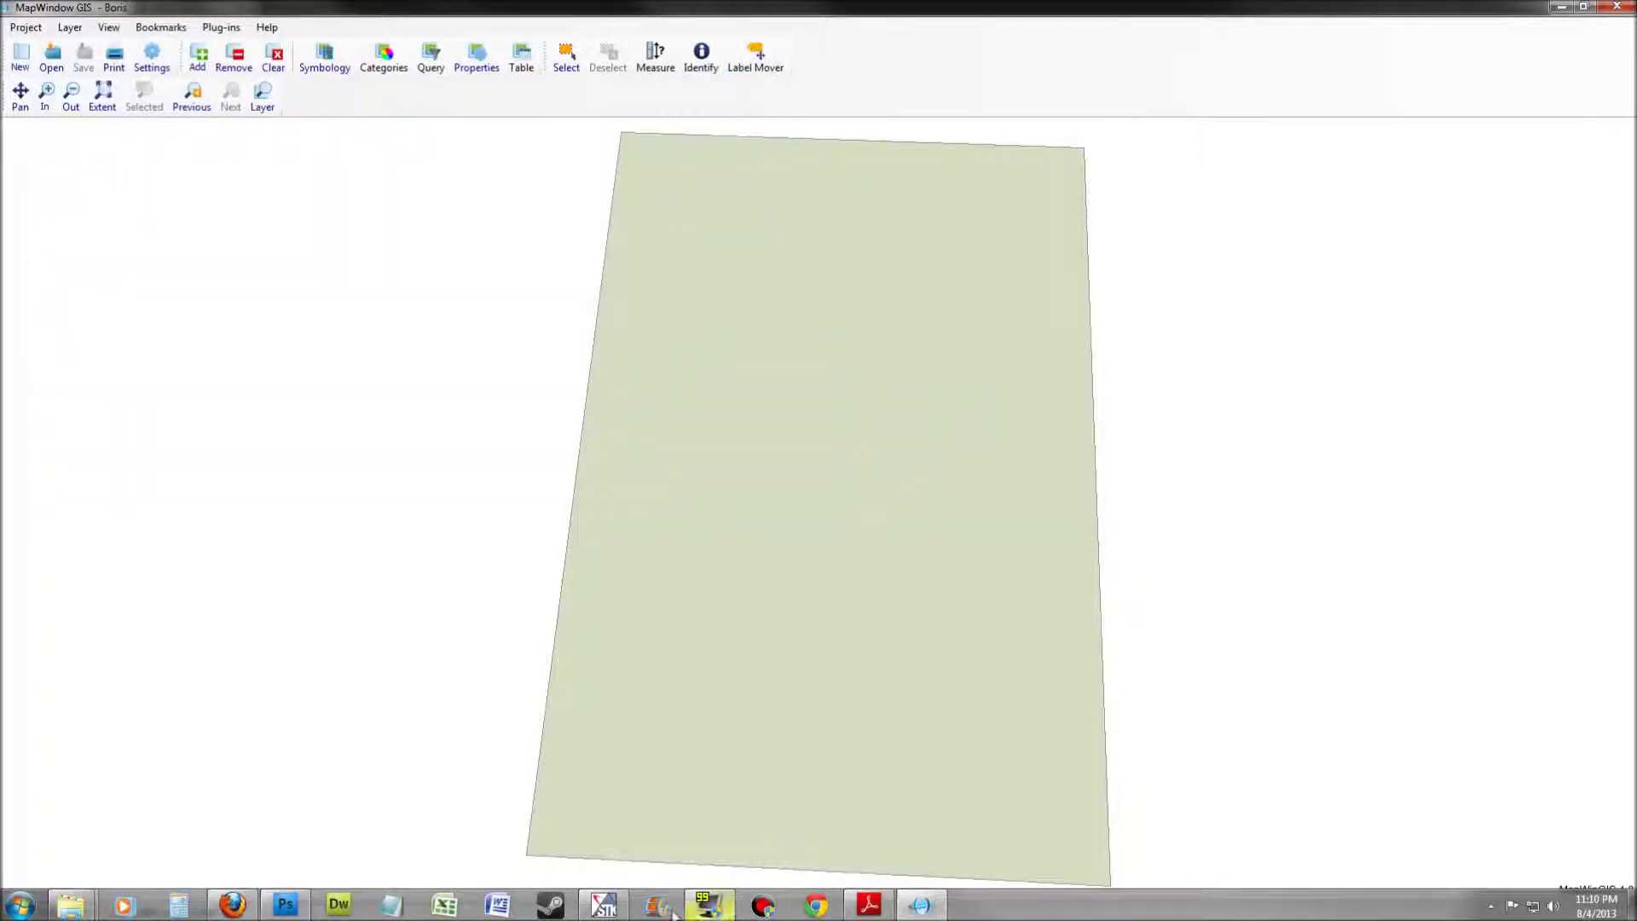
left_click(602, 905)
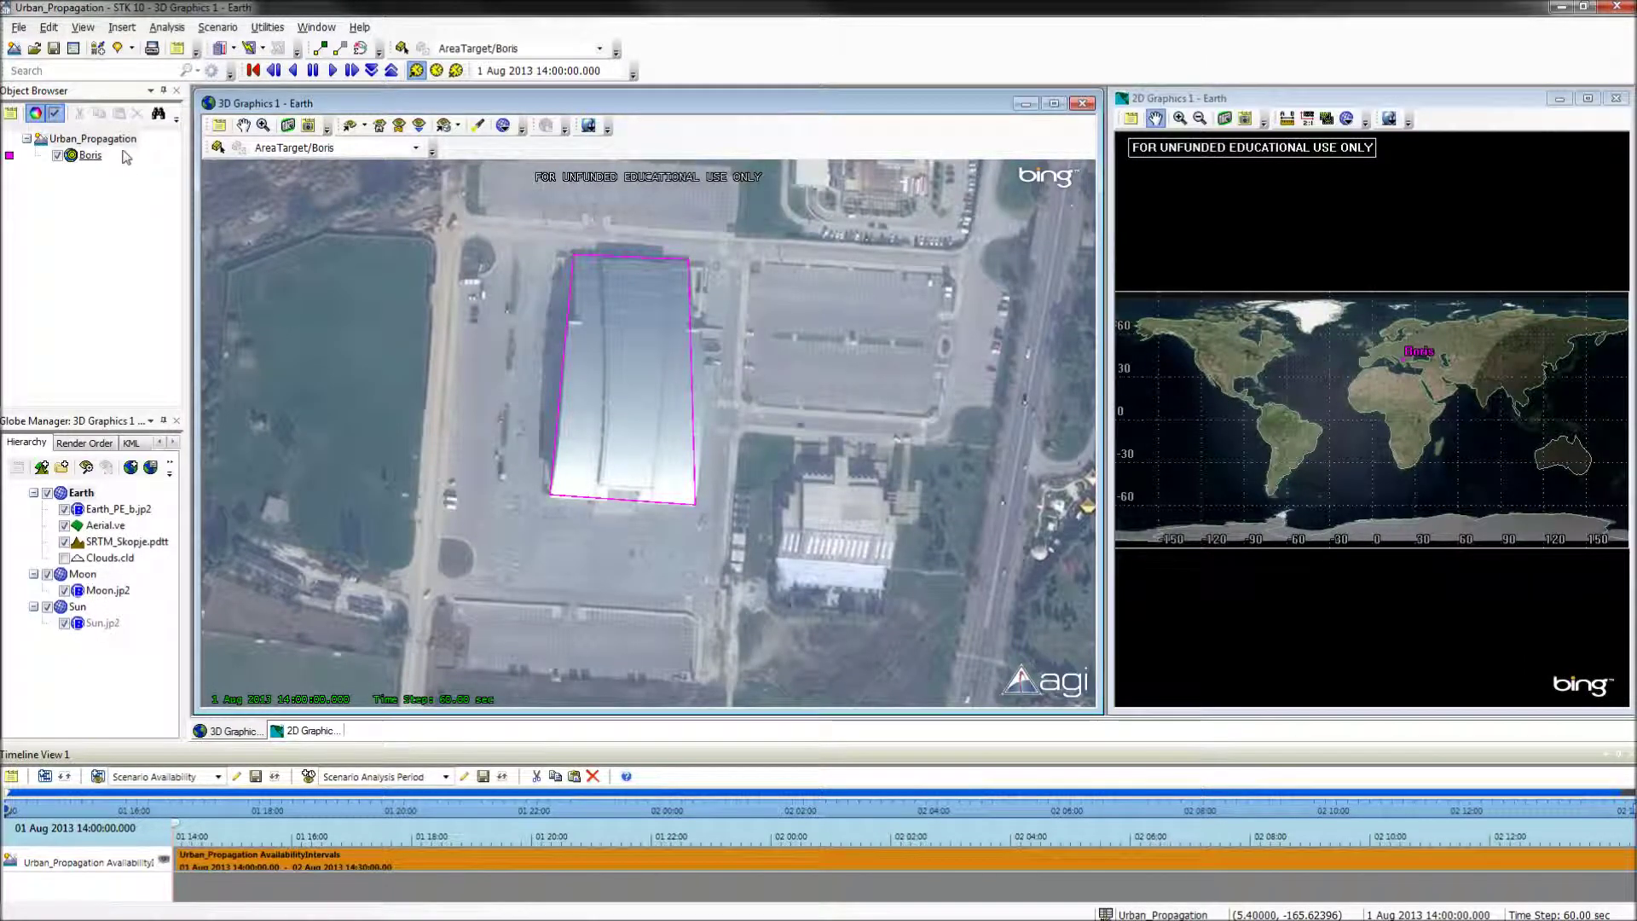
- Add Boris.shp to the shapefile list in the 3D window's Properties
left_click(219, 124)
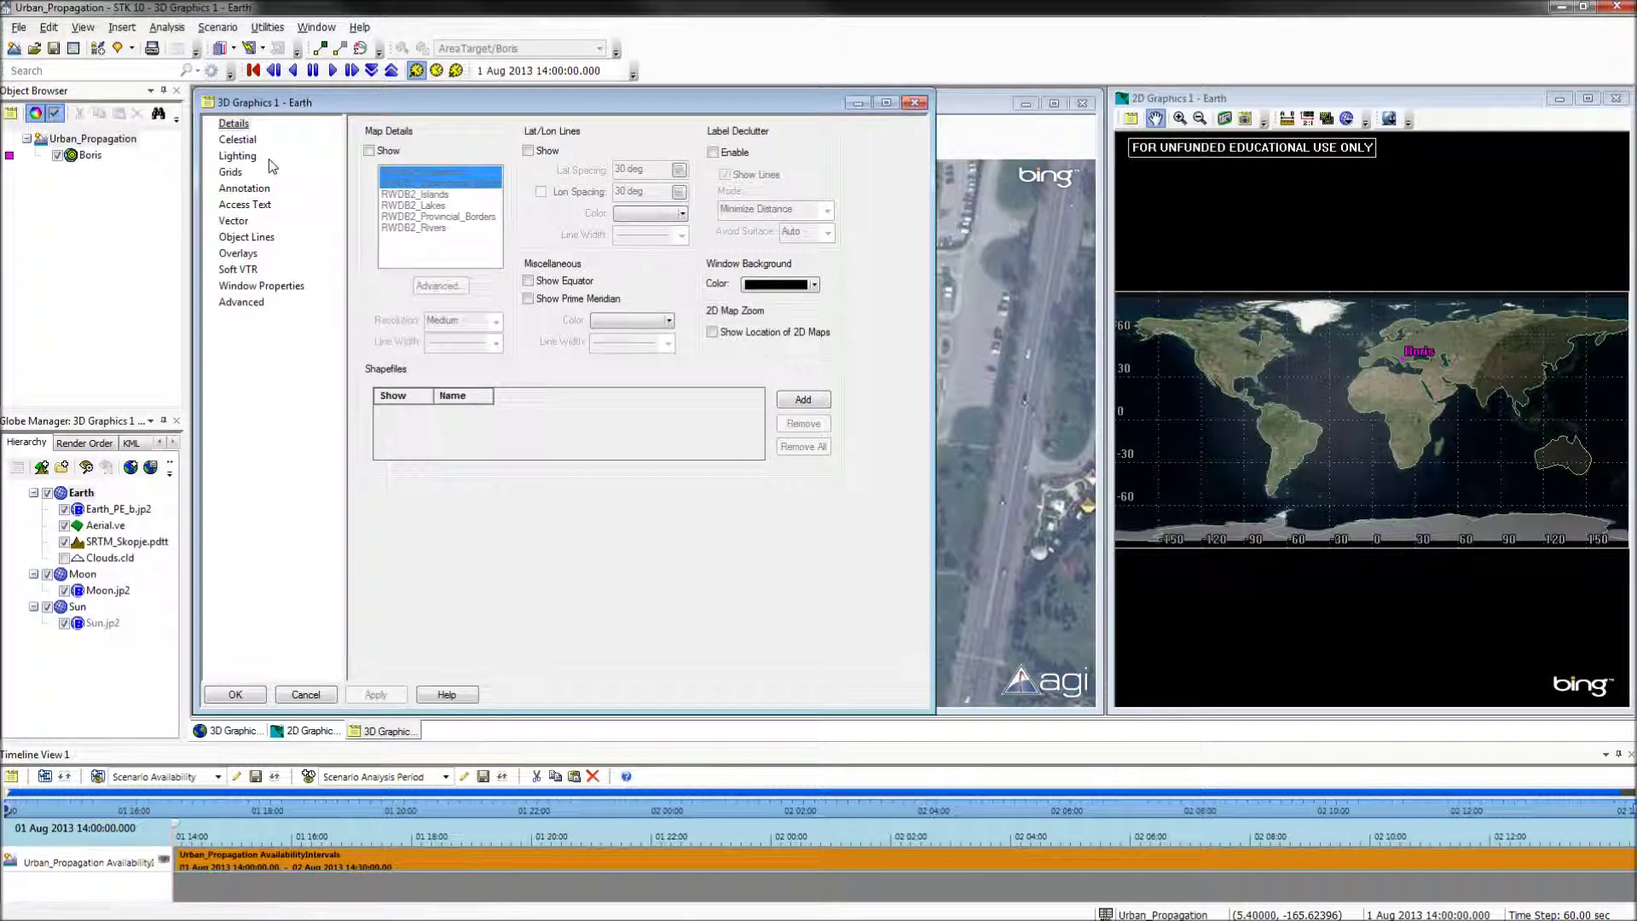
left_click(793, 402)
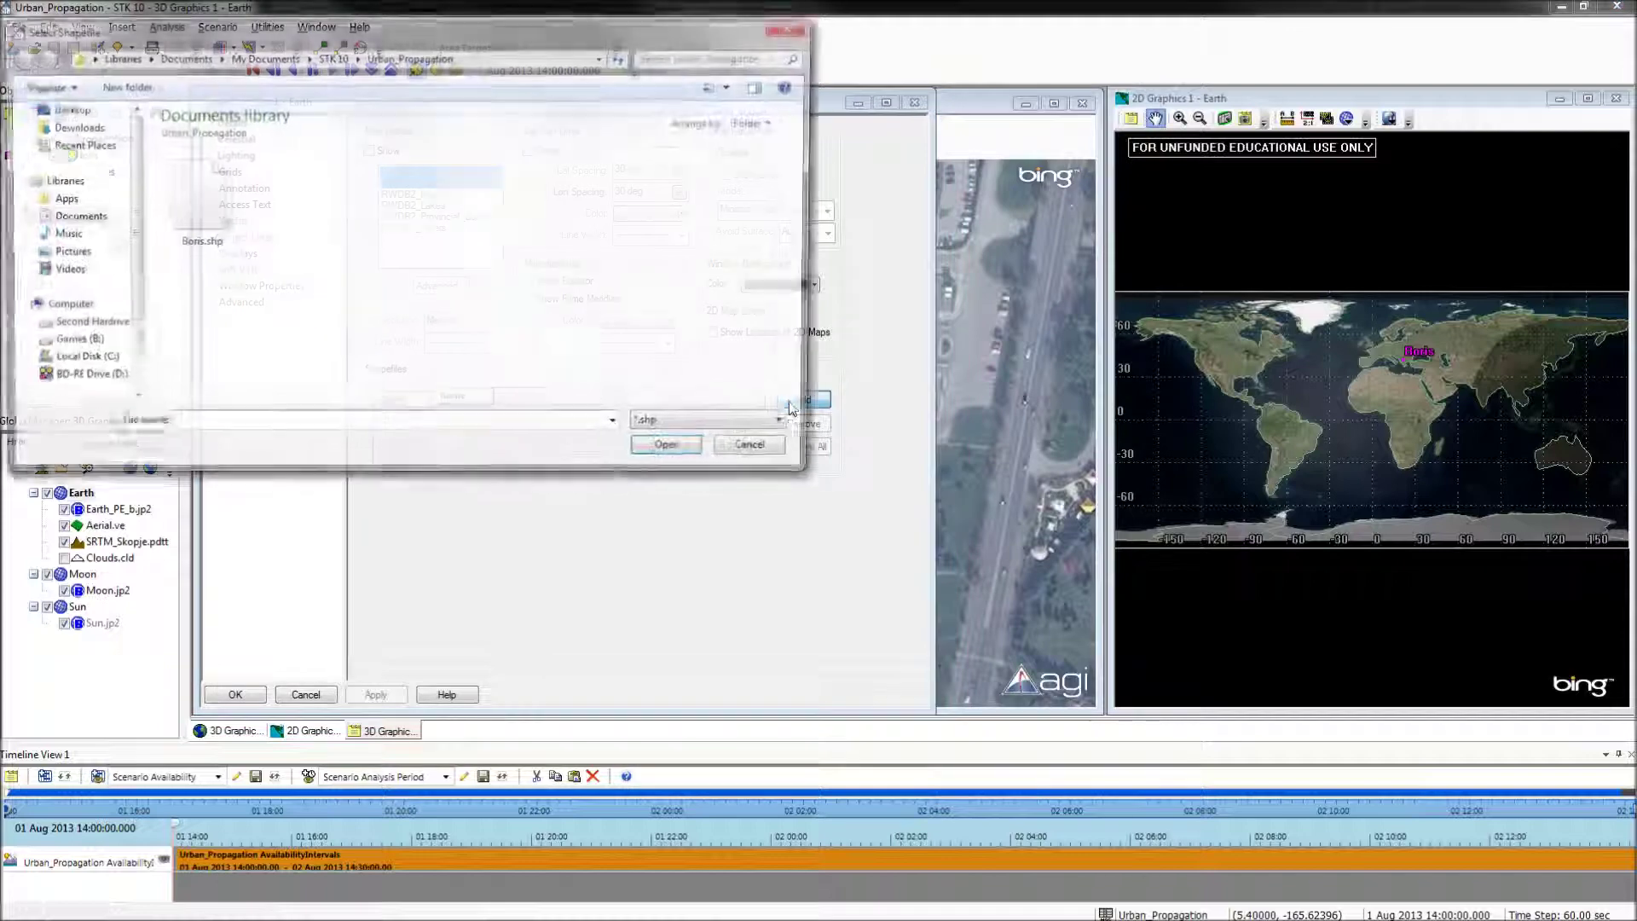
left_click(220, 216)
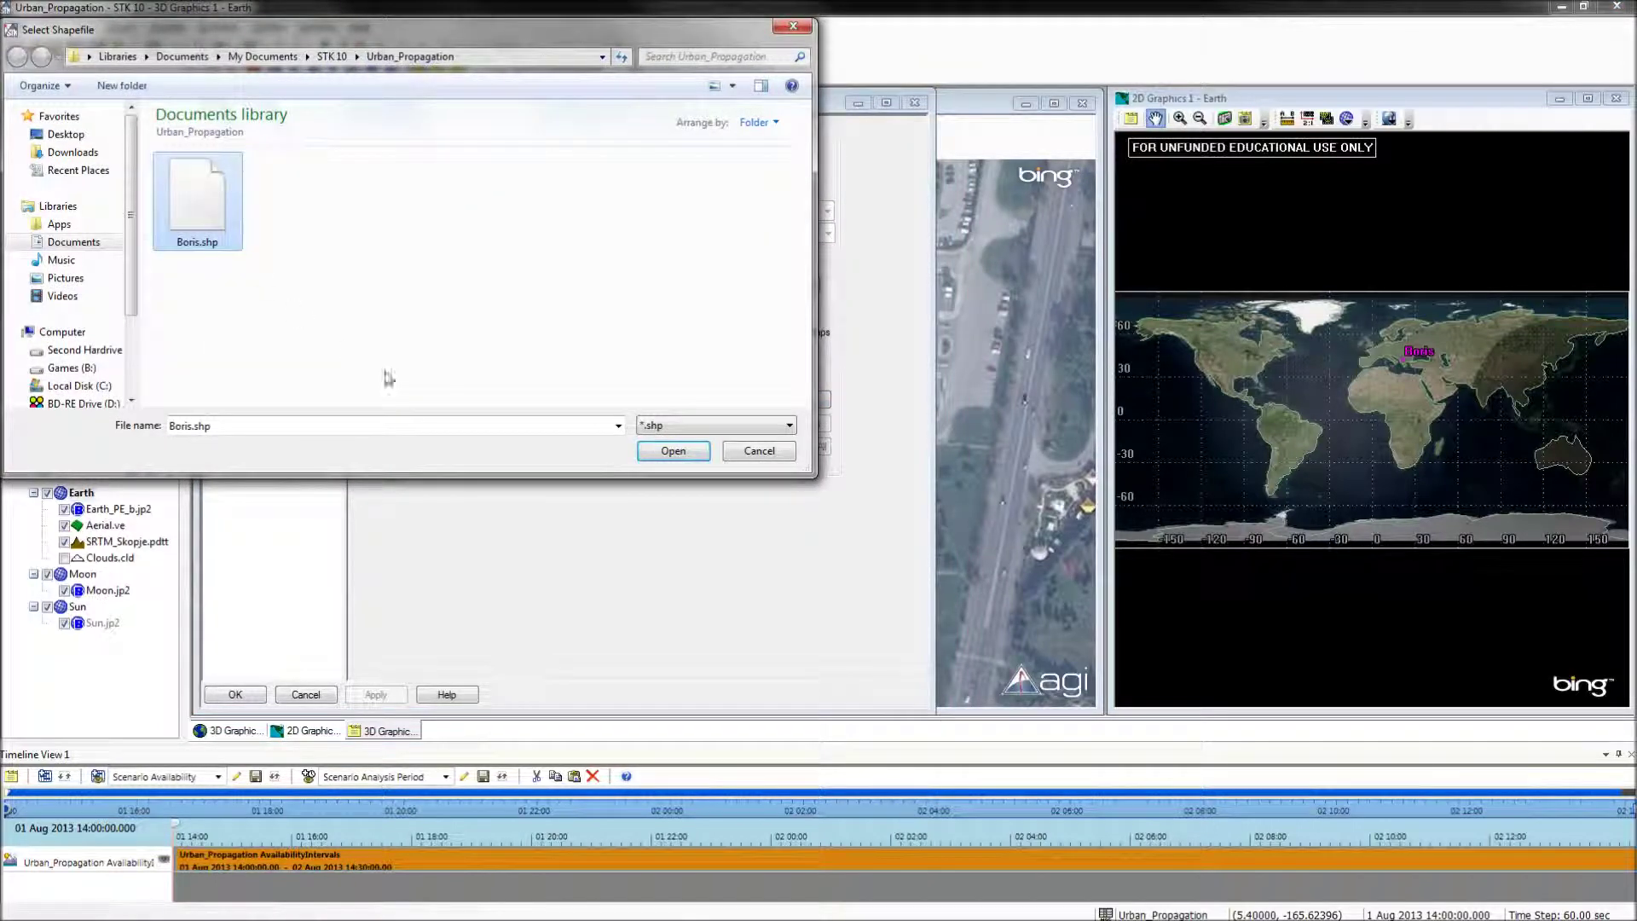
left_click(673, 458)
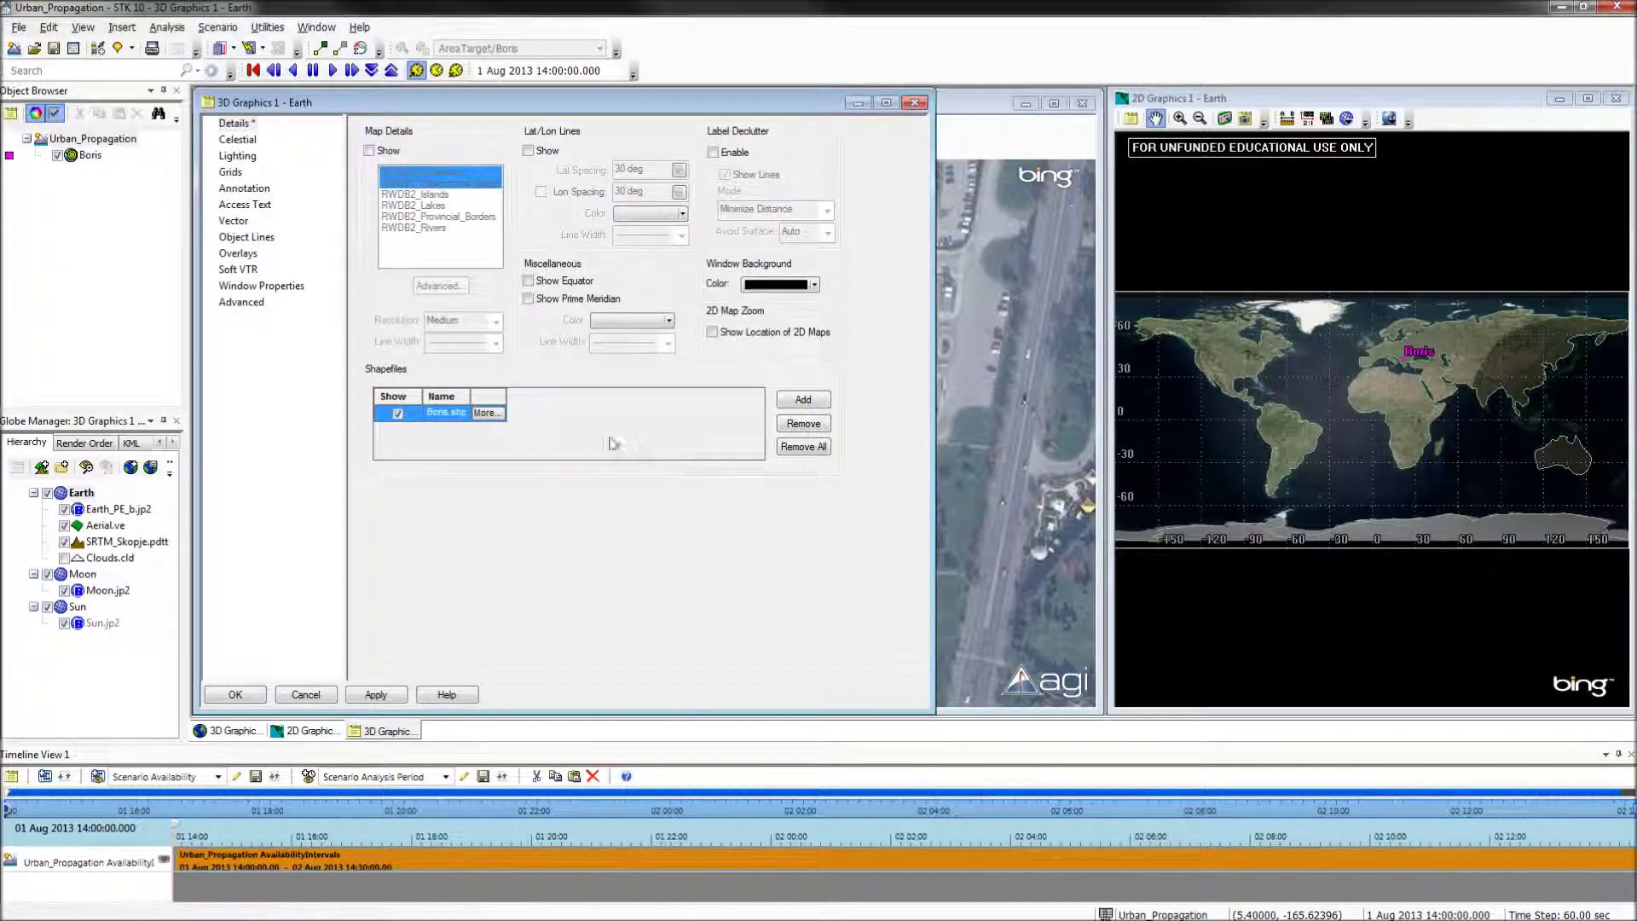
- Set Boris.shp to Terrain height reference, with top height from the Height field, and apply
left_click(486, 414)
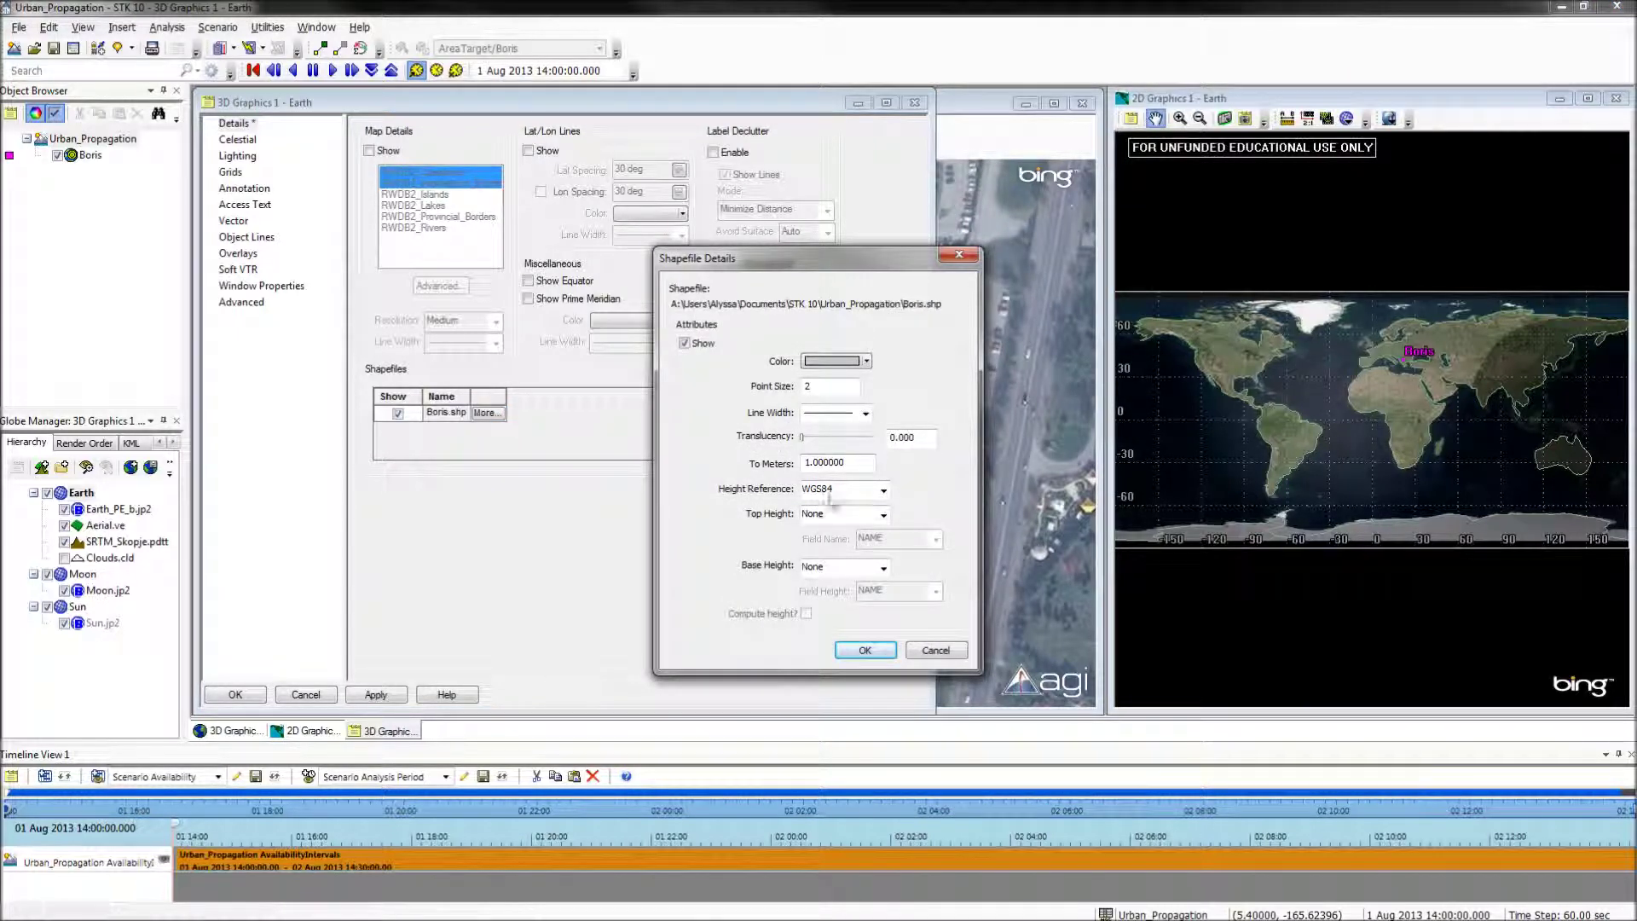
left_click(882, 492)
left_click(841, 538)
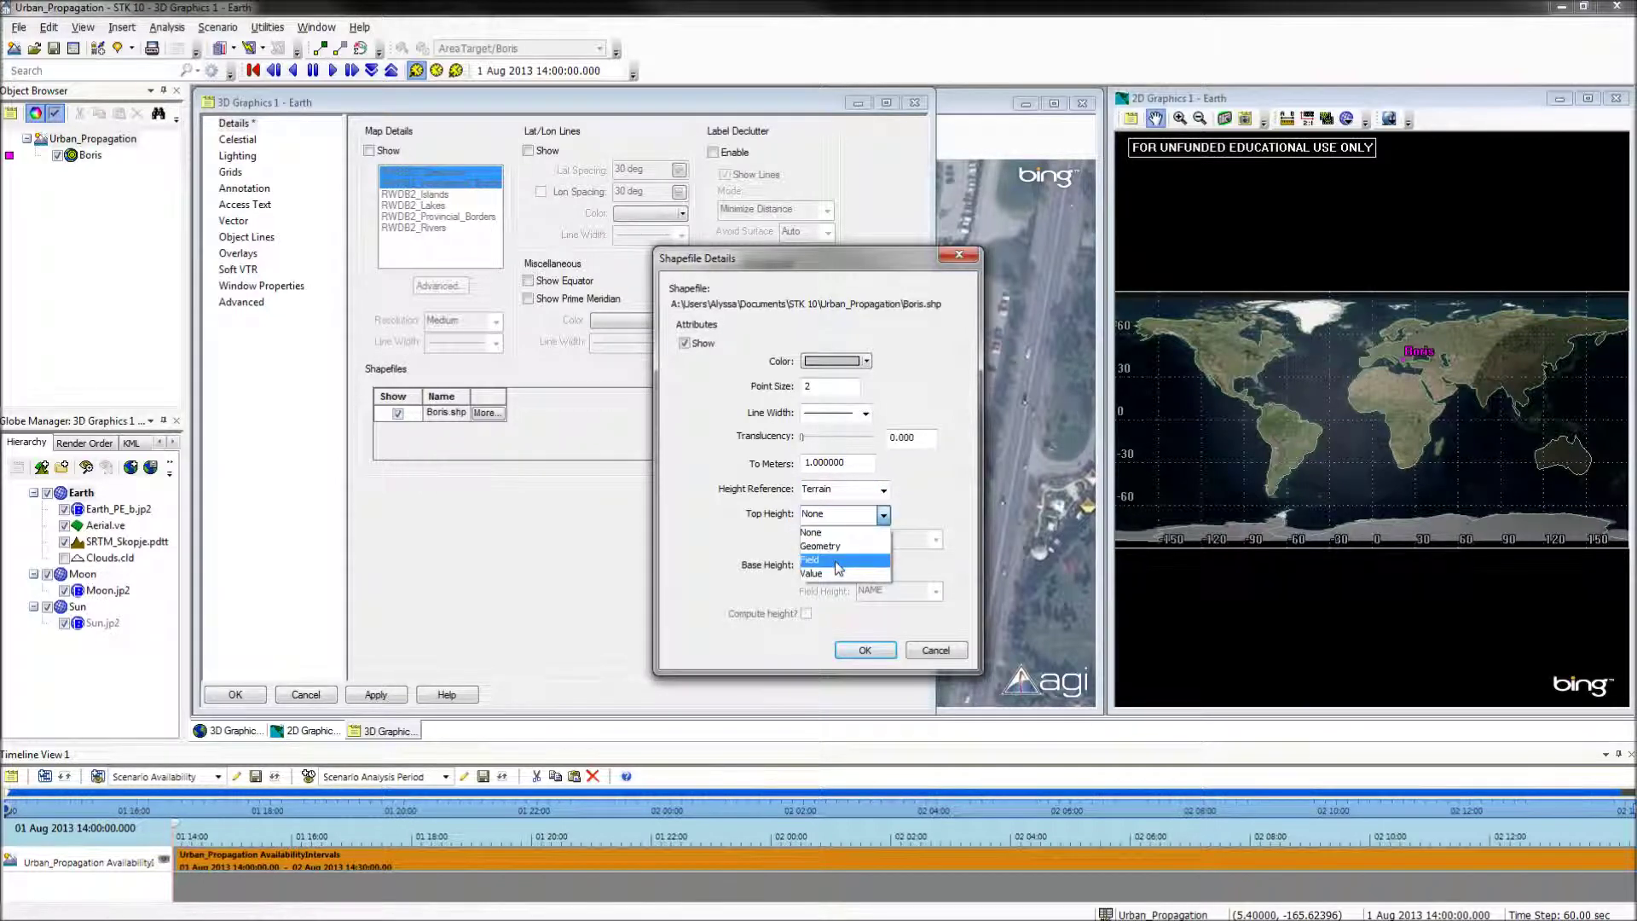
left_click(838, 561)
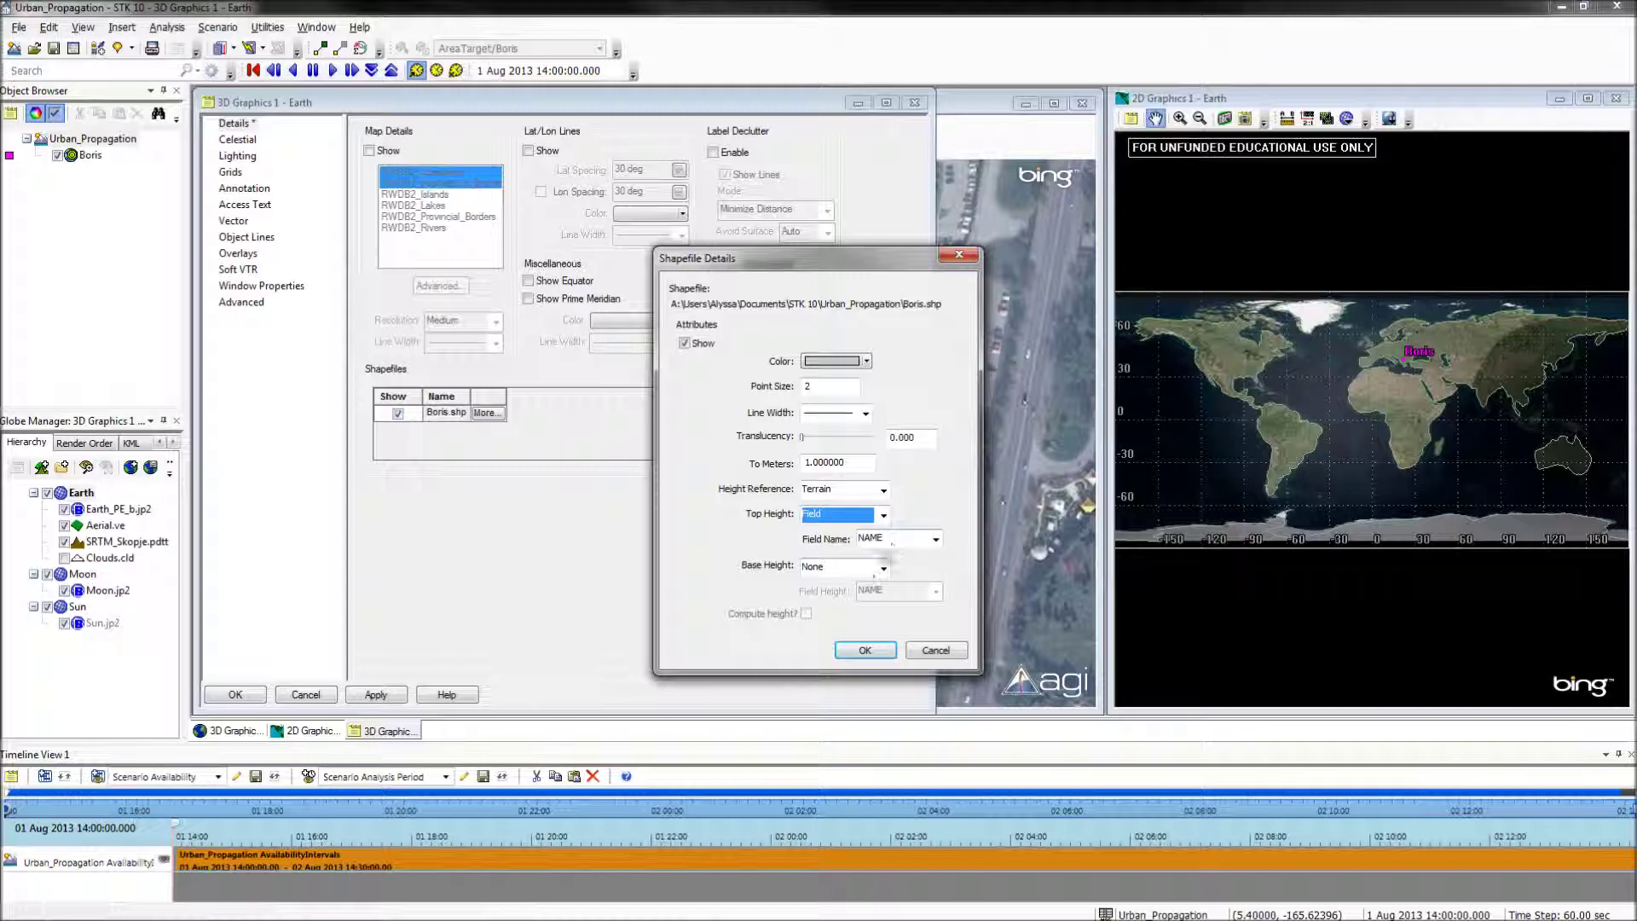
left_click(896, 538)
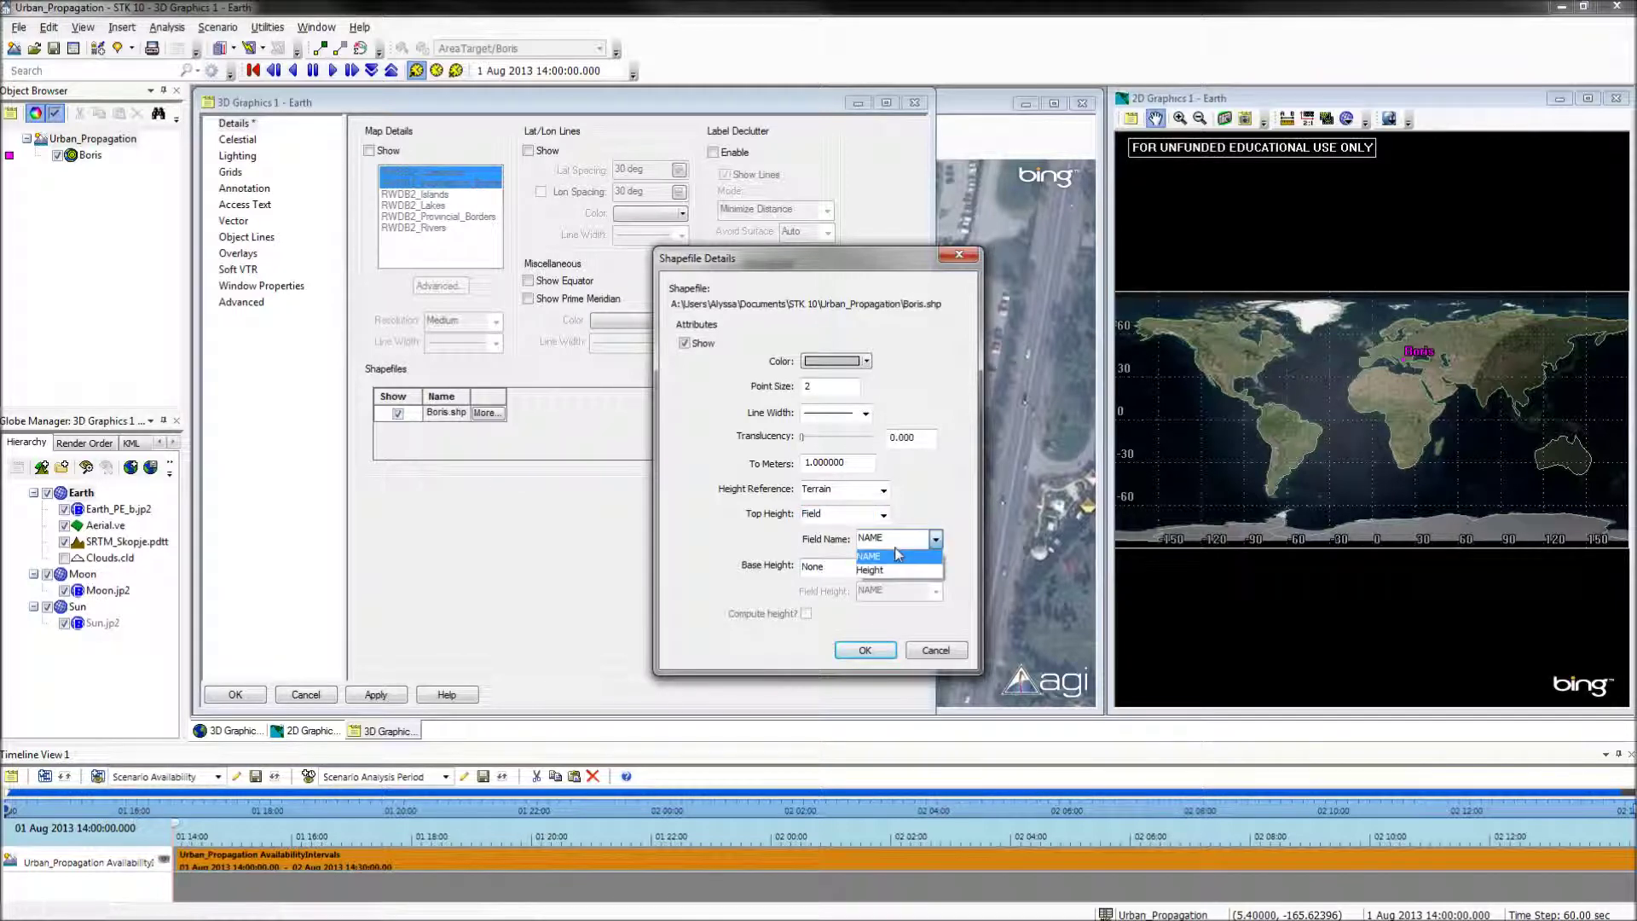
left_click(893, 572)
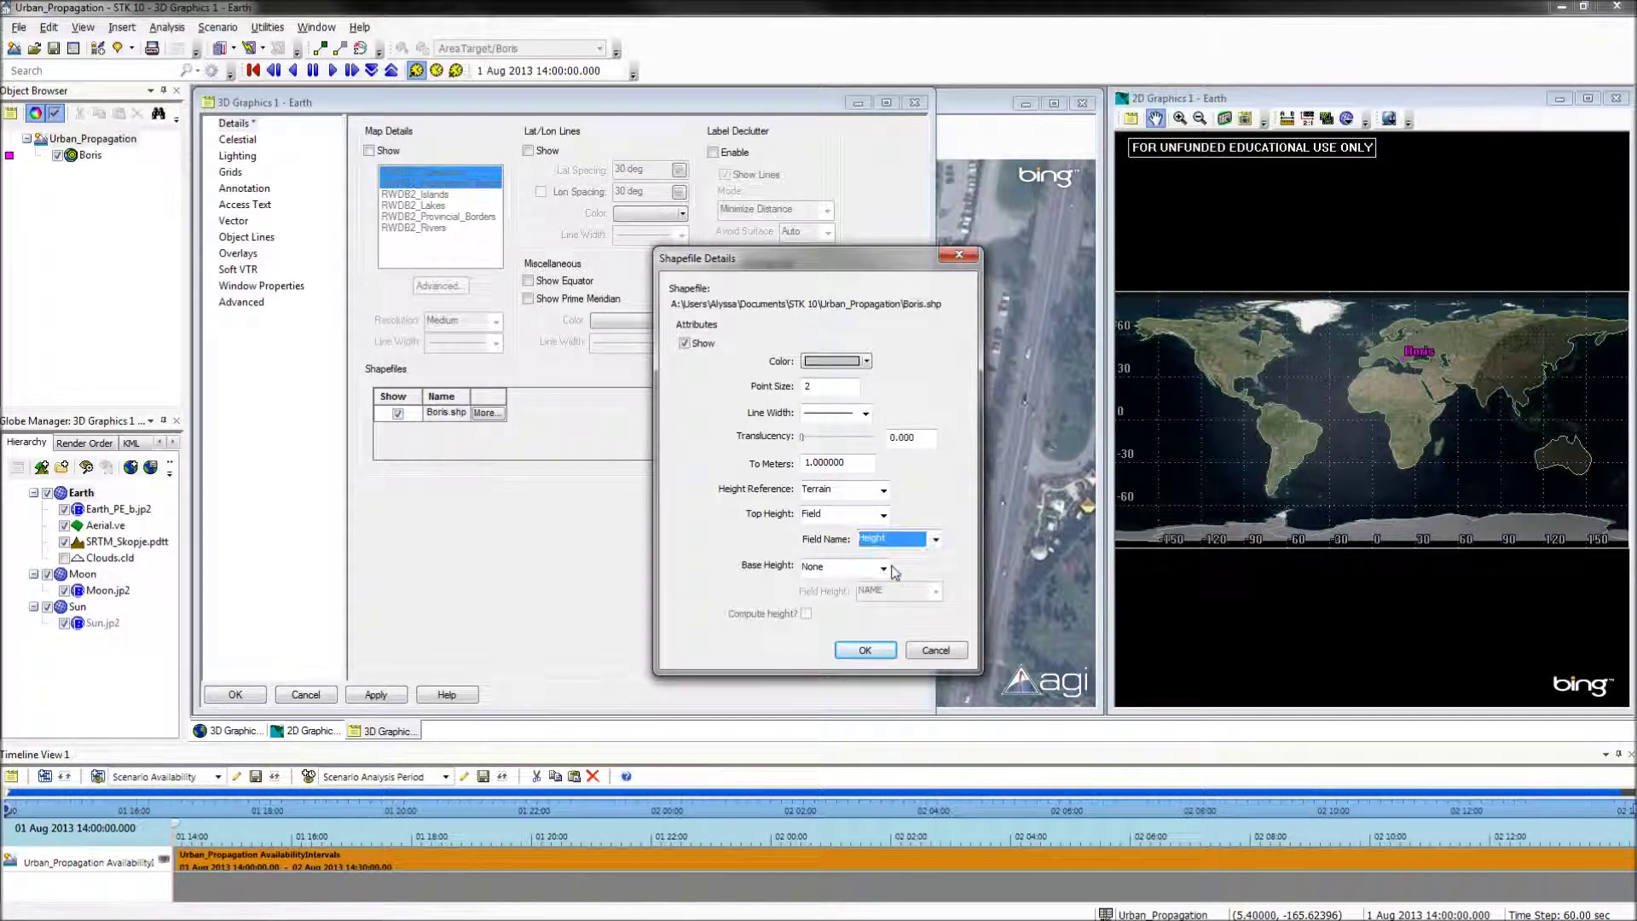
left_click(866, 653)
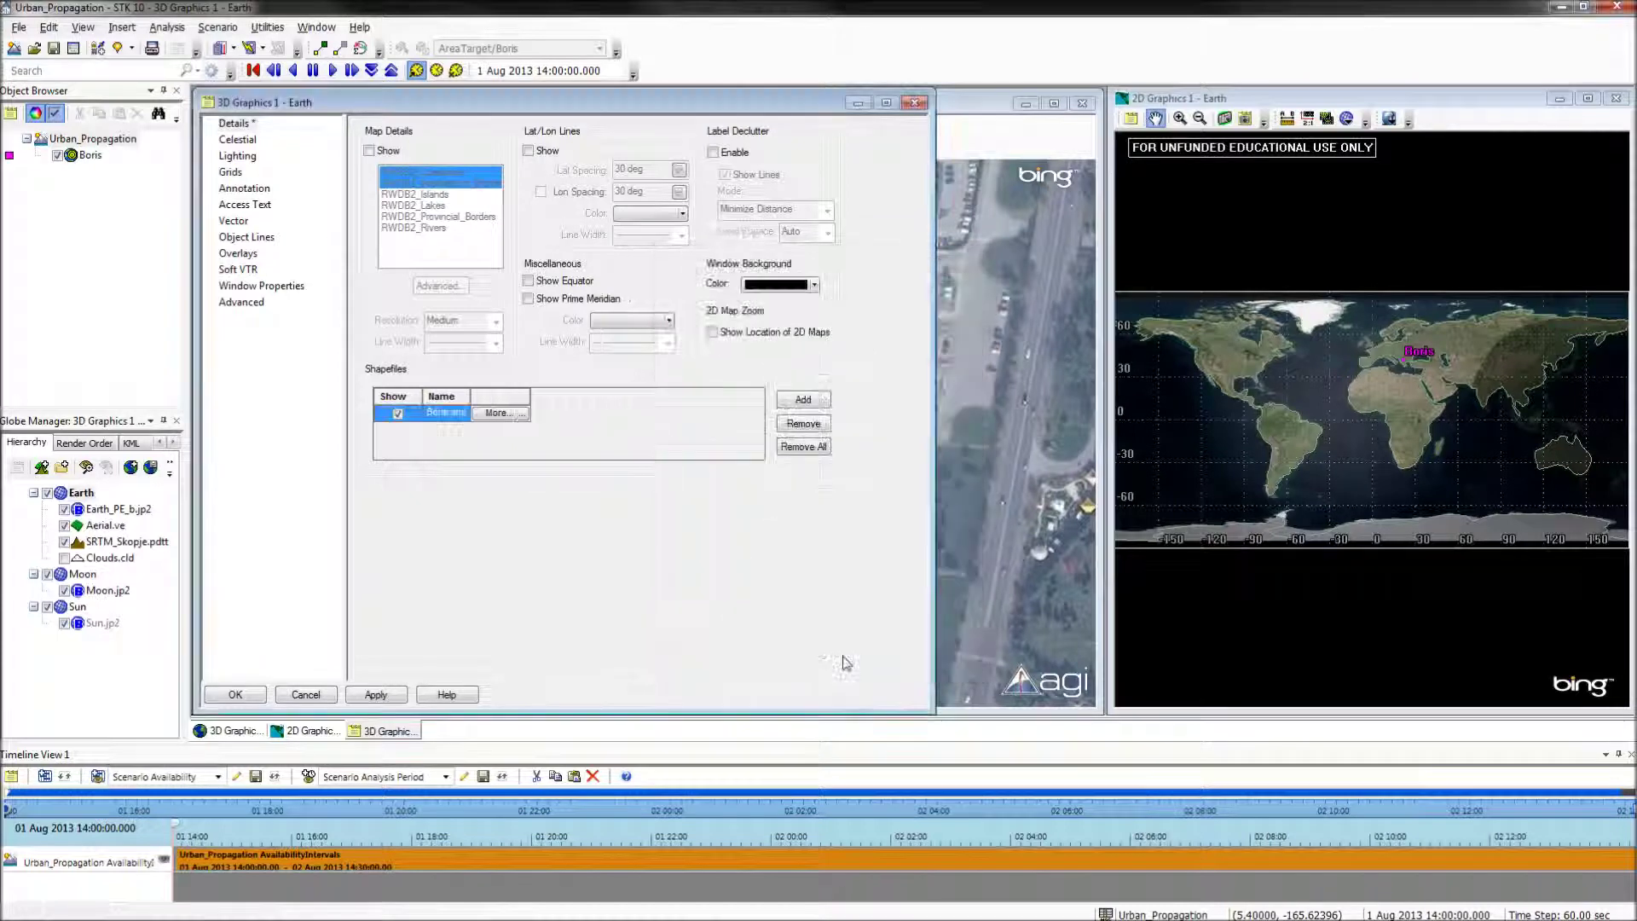
left_click(377, 699)
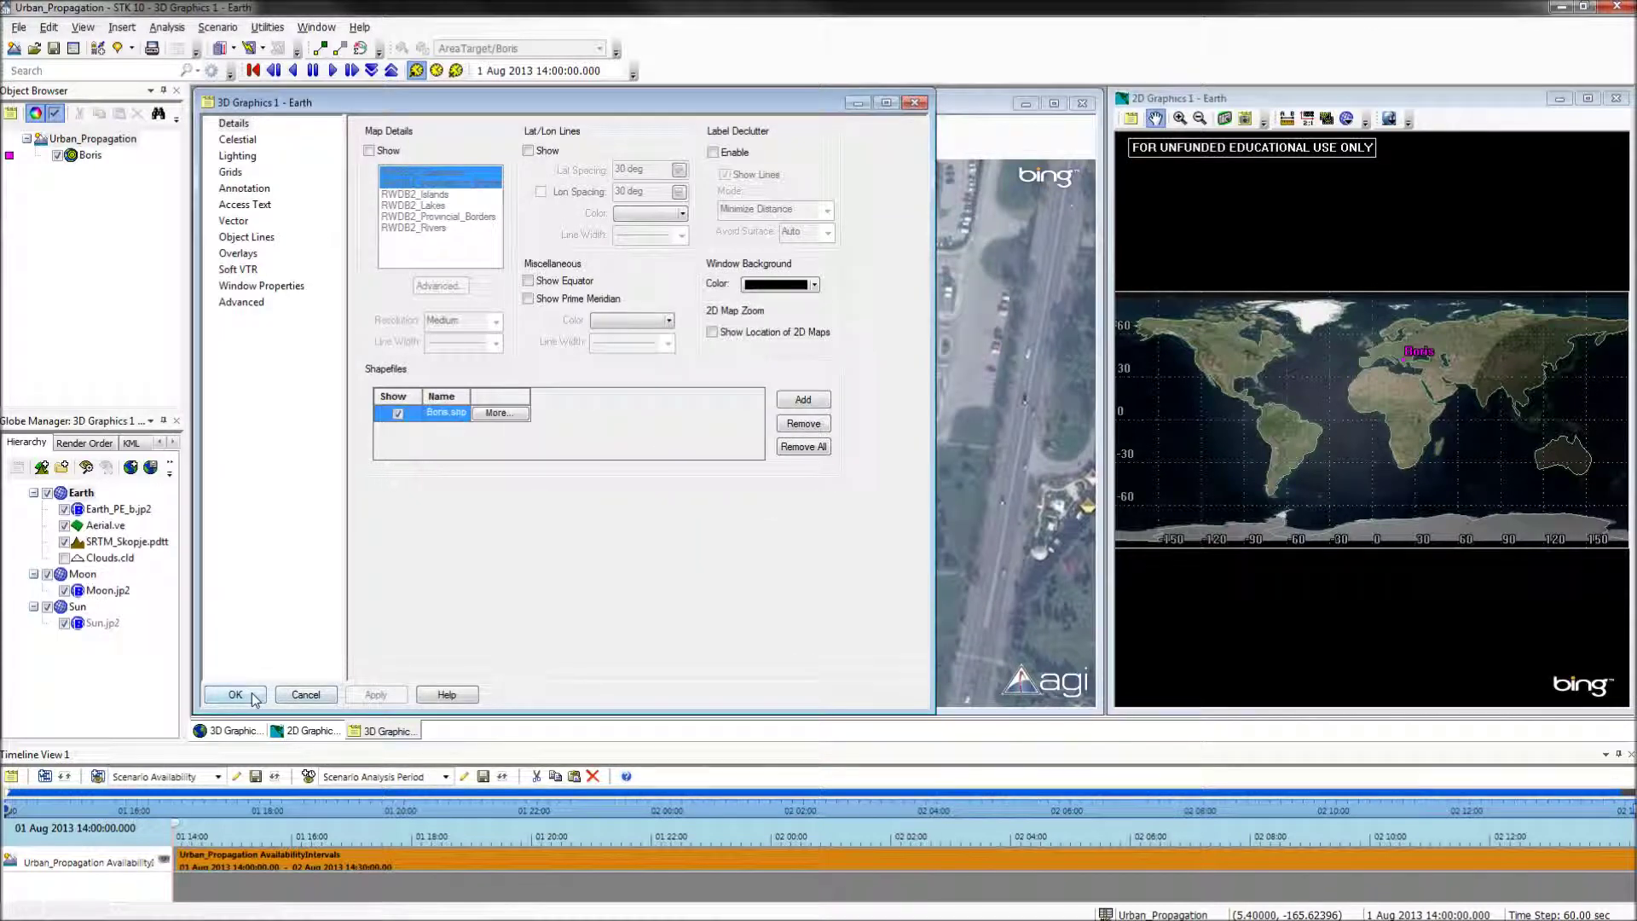
left_click(238, 695)
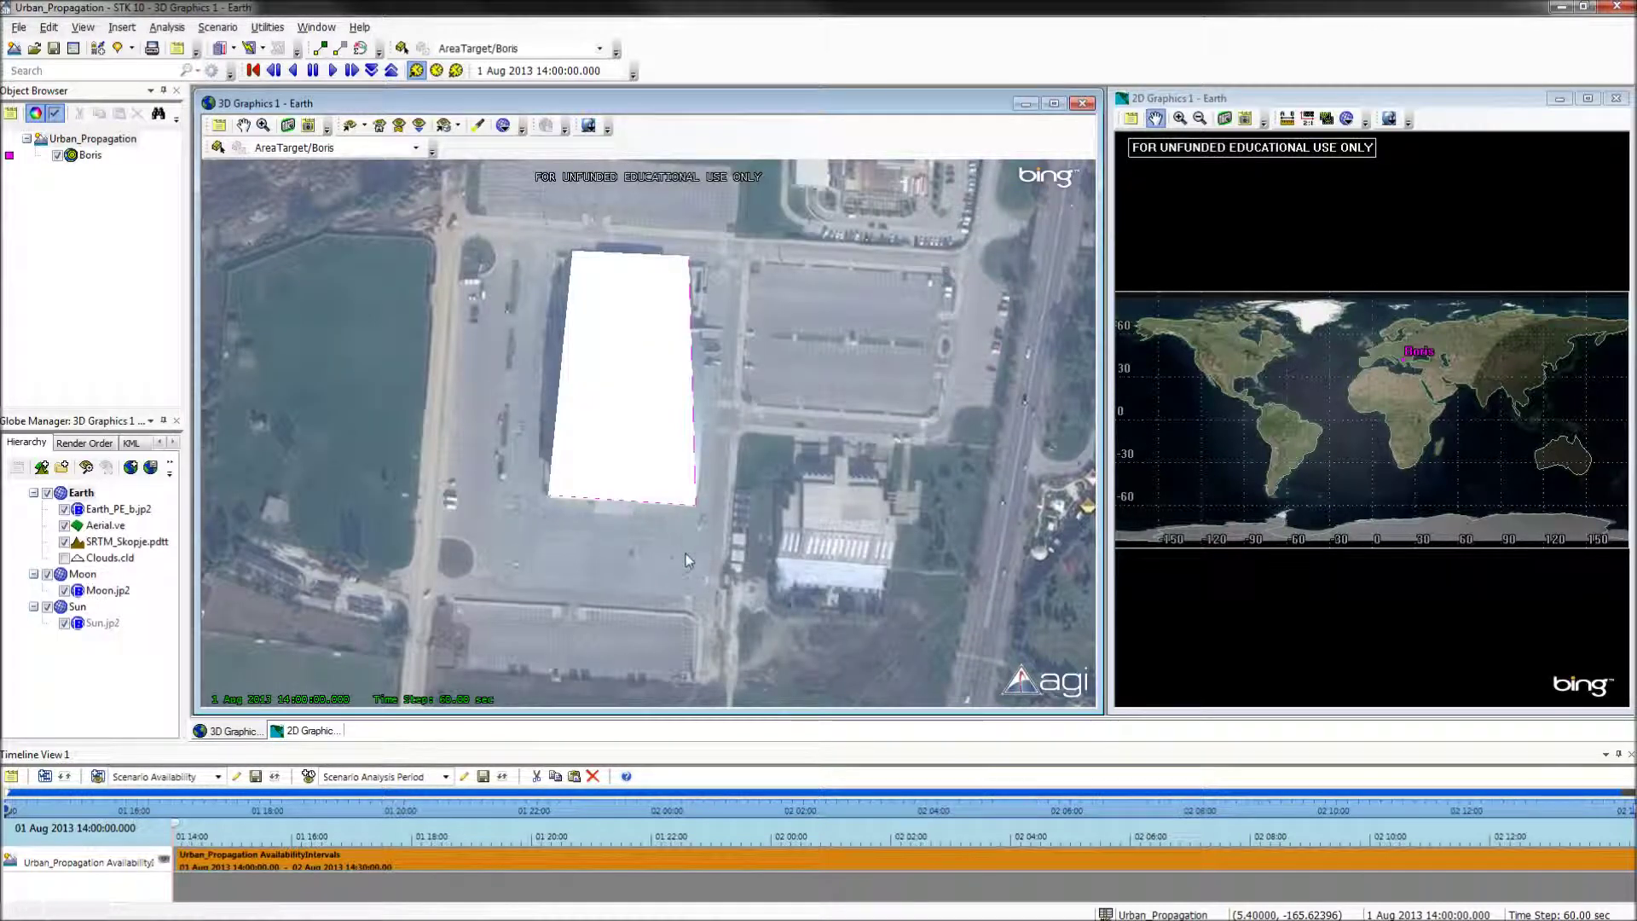
- Tilt the 3D camera to an oblique view of the white extruded Boris block
mouse_move(686, 554)
left_mouse_down()
mouse_move(666, 360)
mouse_move(756, 499)
left_mouse_up()
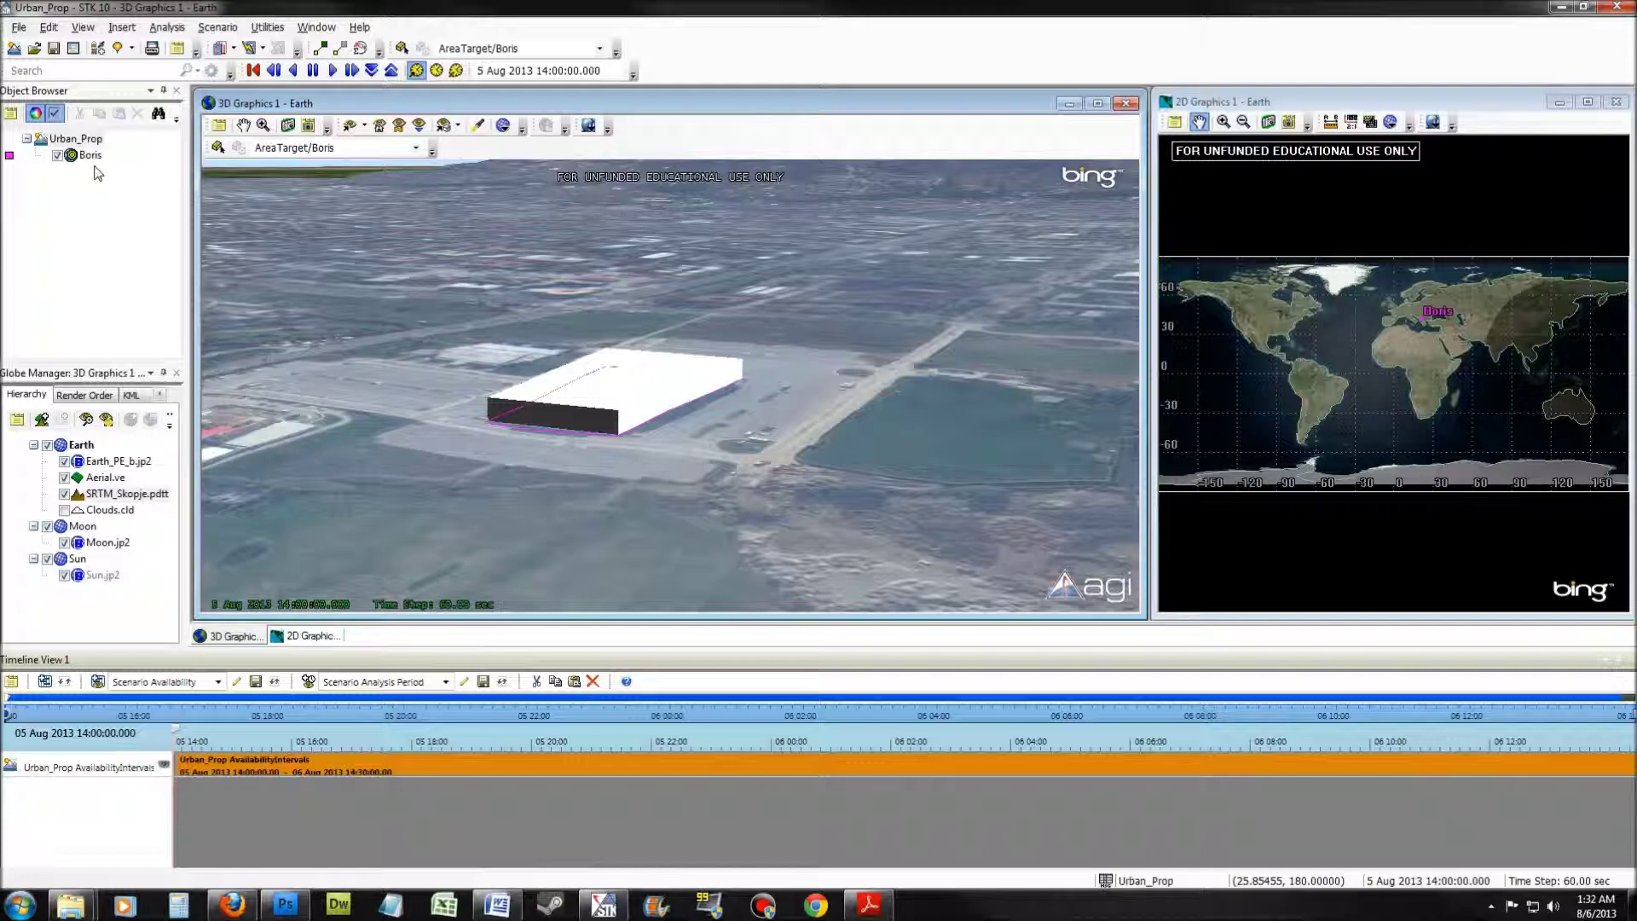
- Insert an area target from file, starting the file browse in My Documents
left_click(97, 49)
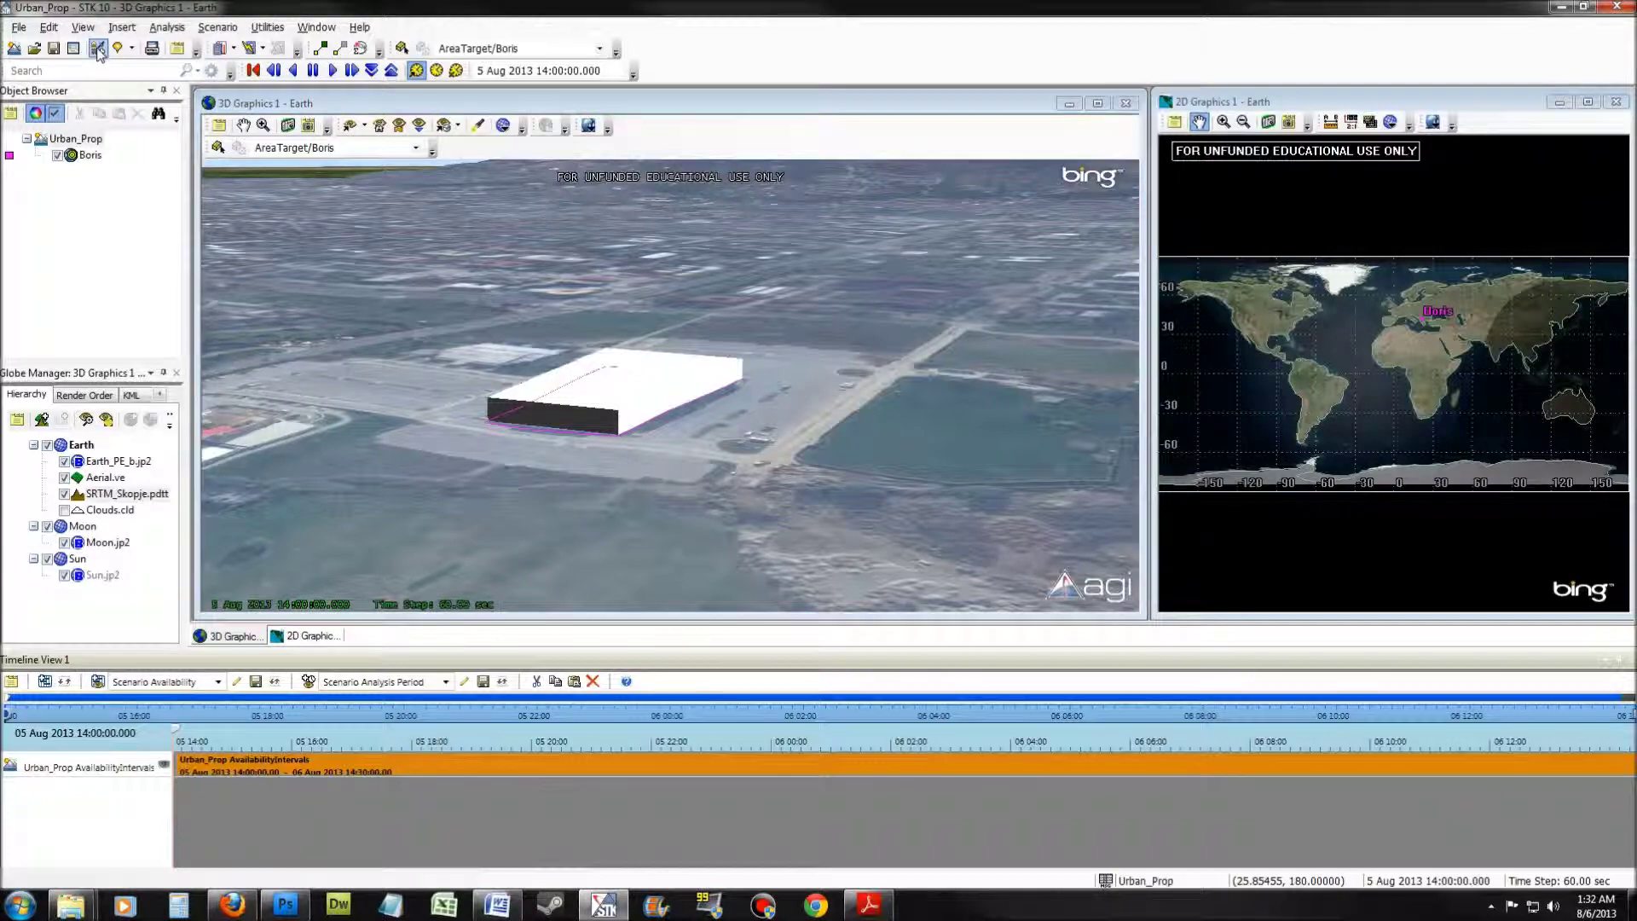
left_click(739, 358)
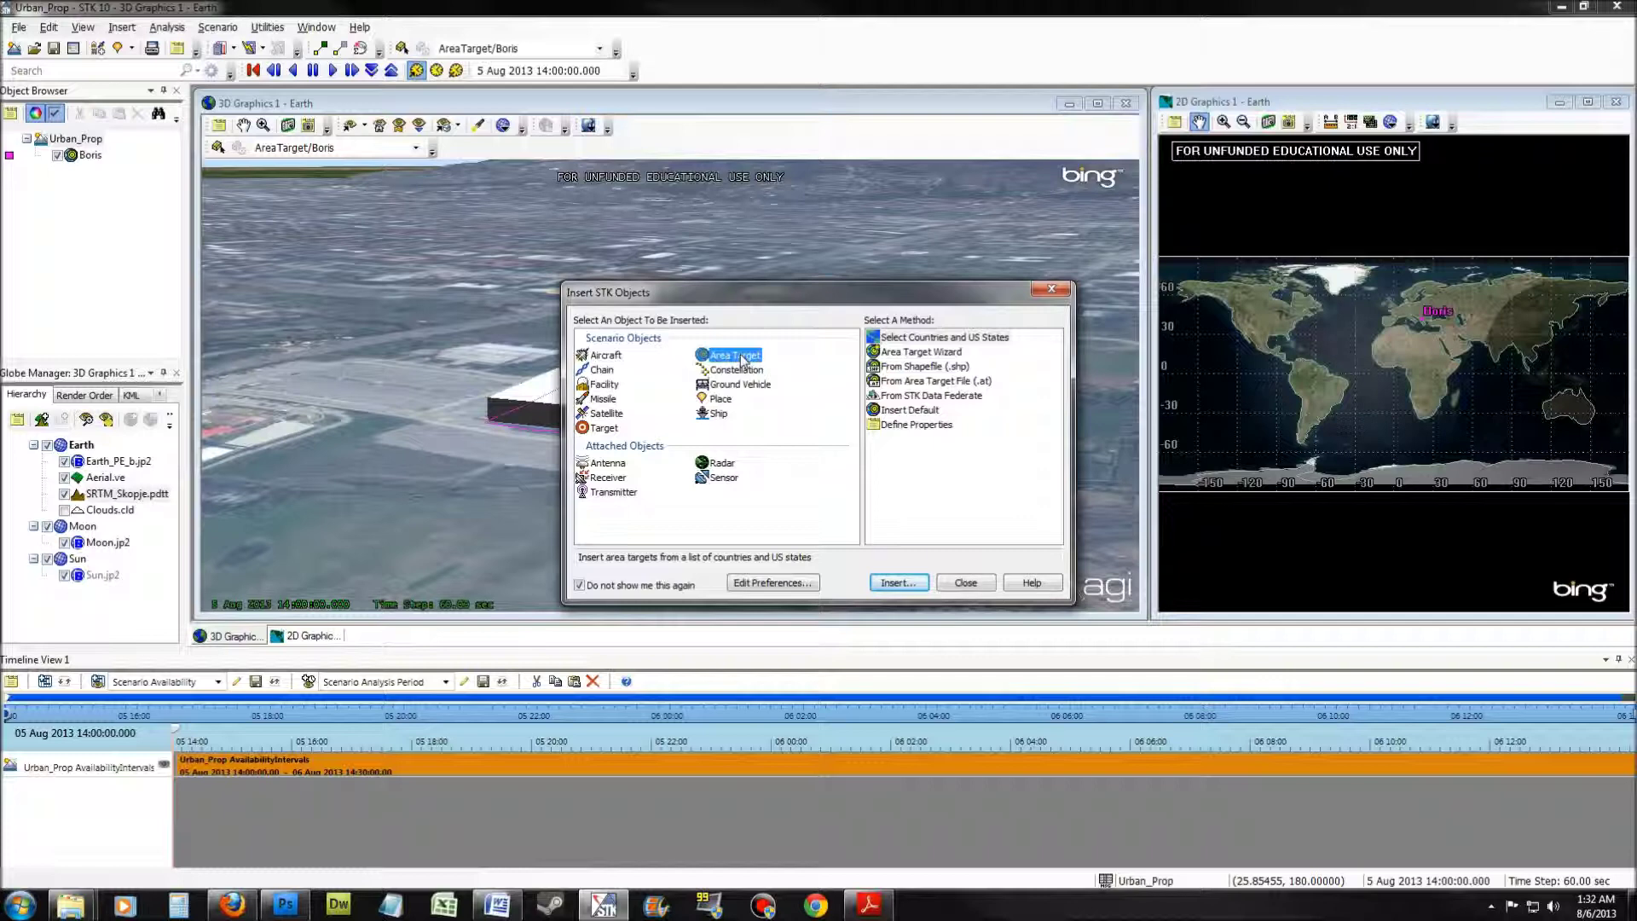
left_click(927, 382)
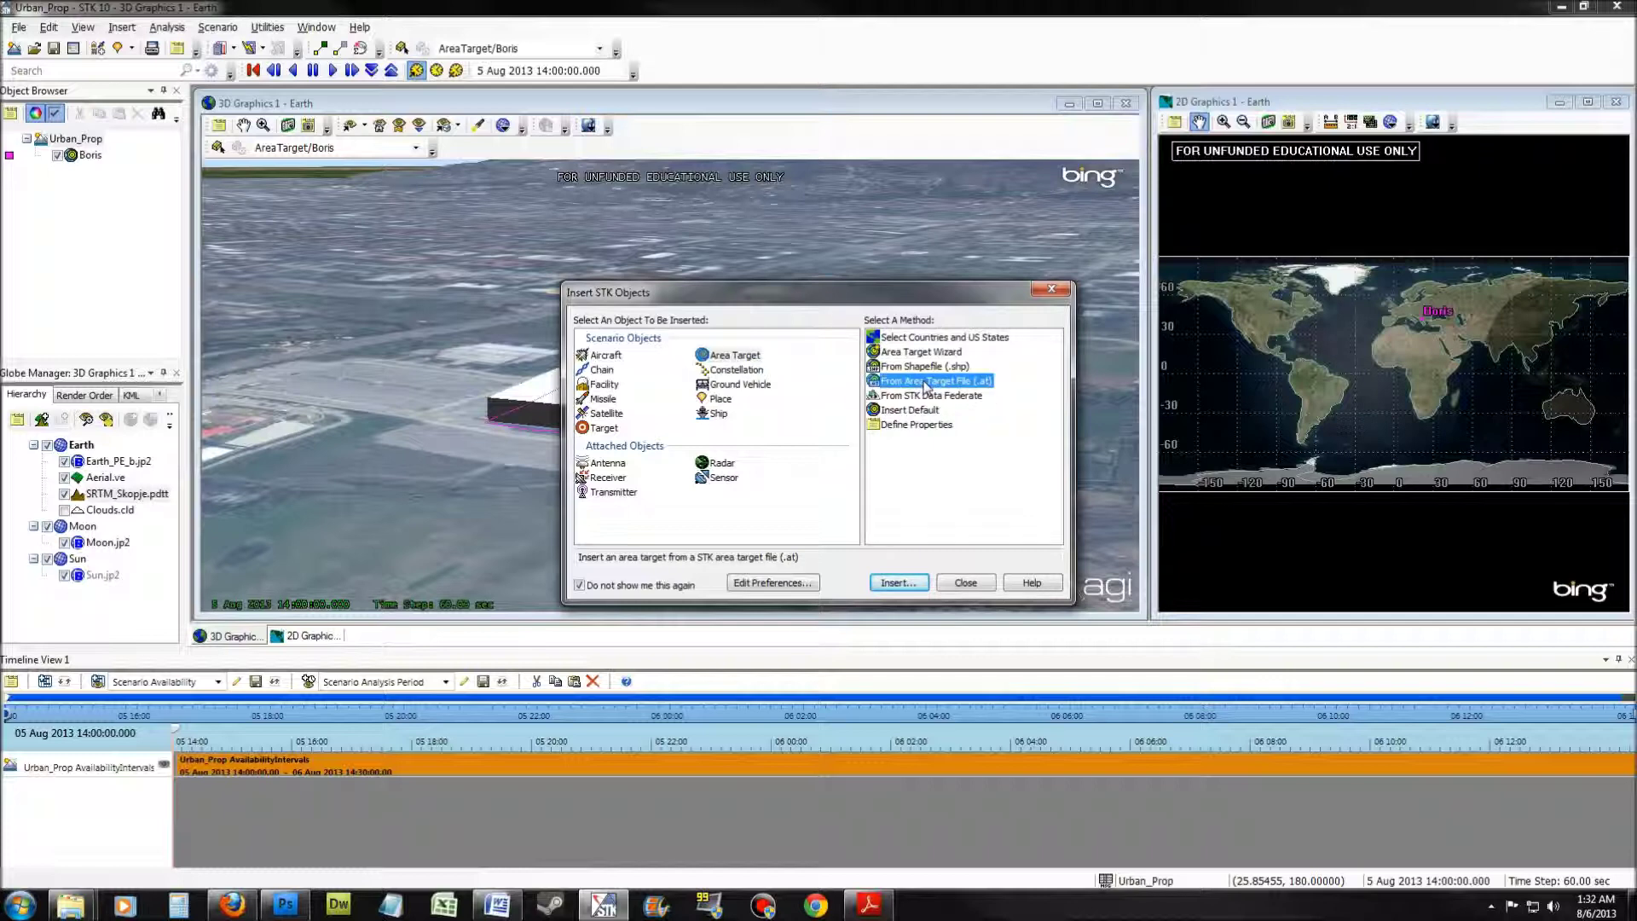
left_click(896, 583)
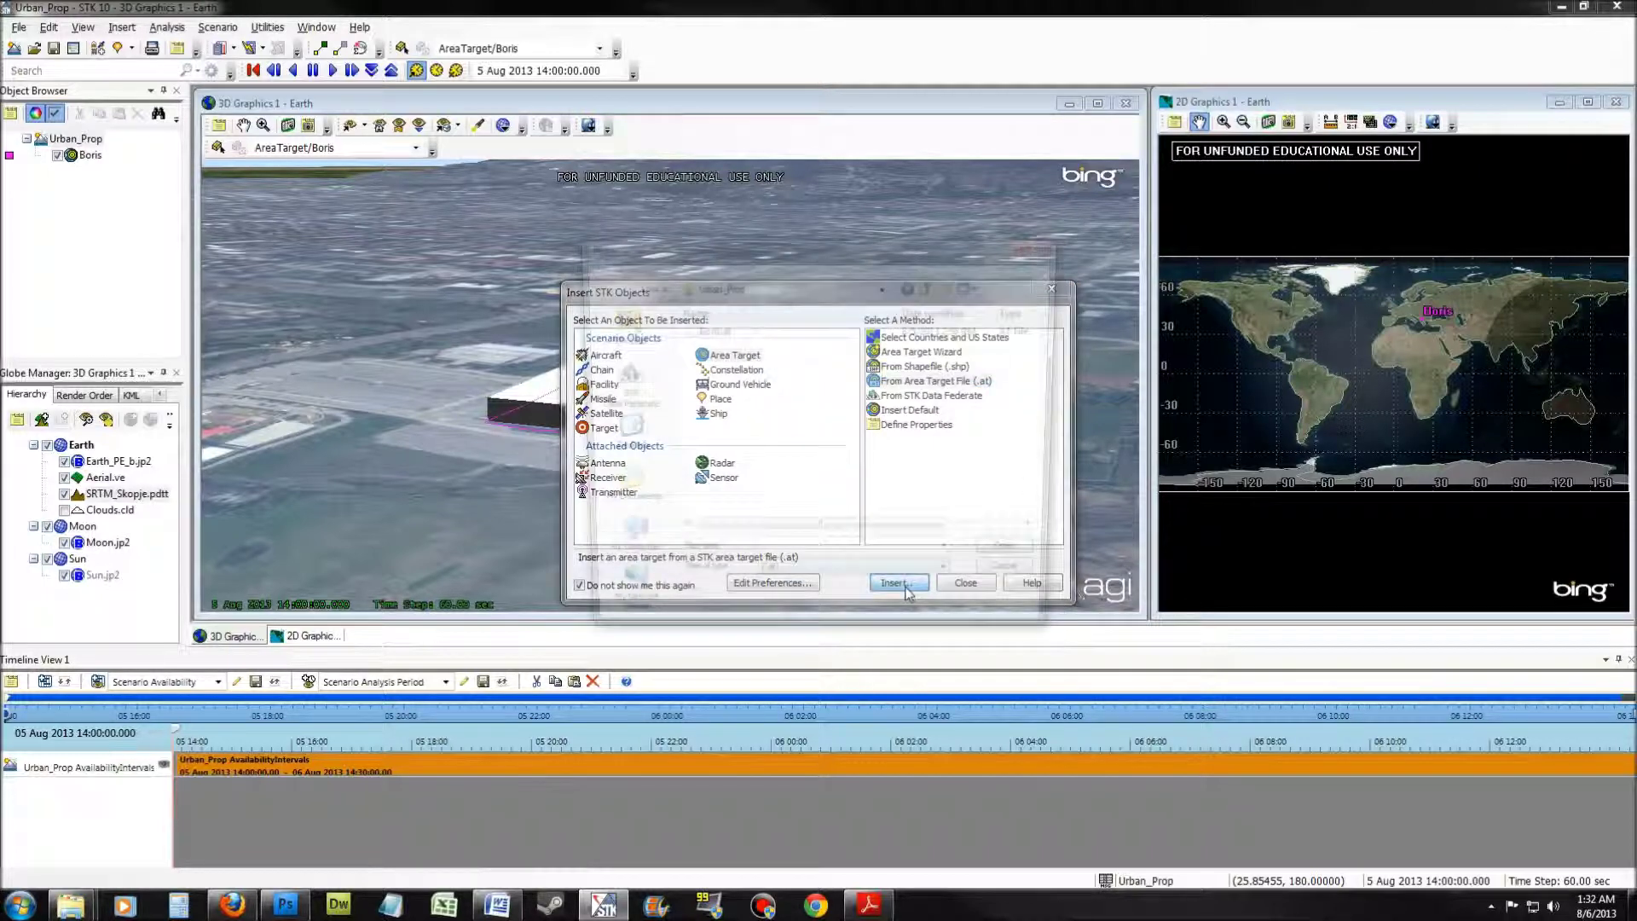
left_click(884, 285)
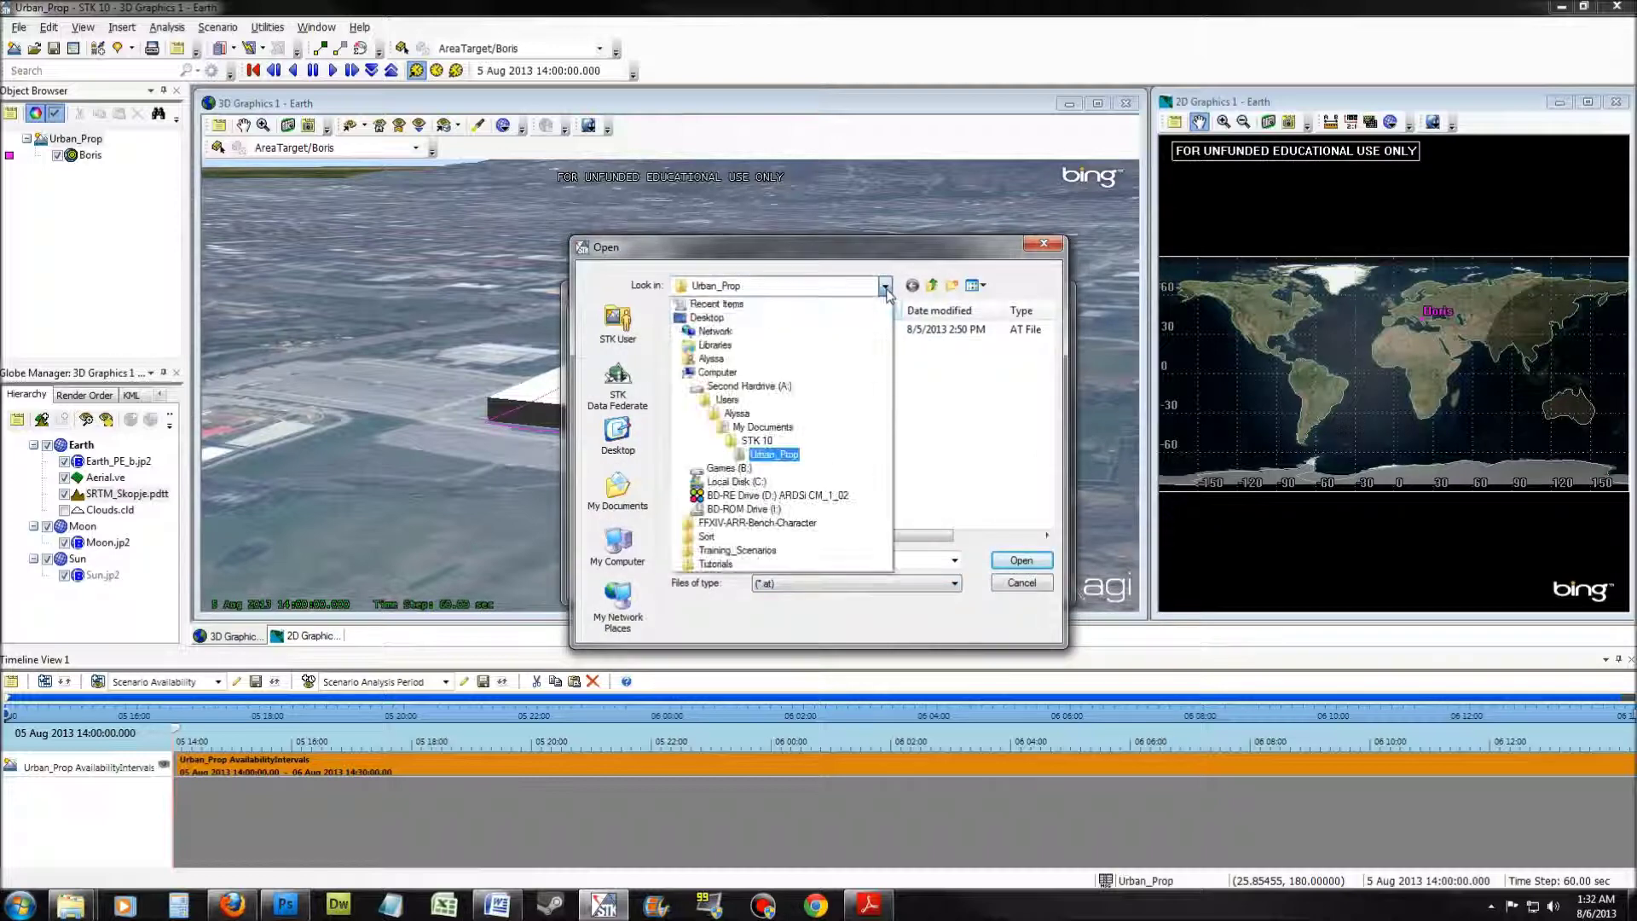
left_click(884, 285)
left_click(619, 496)
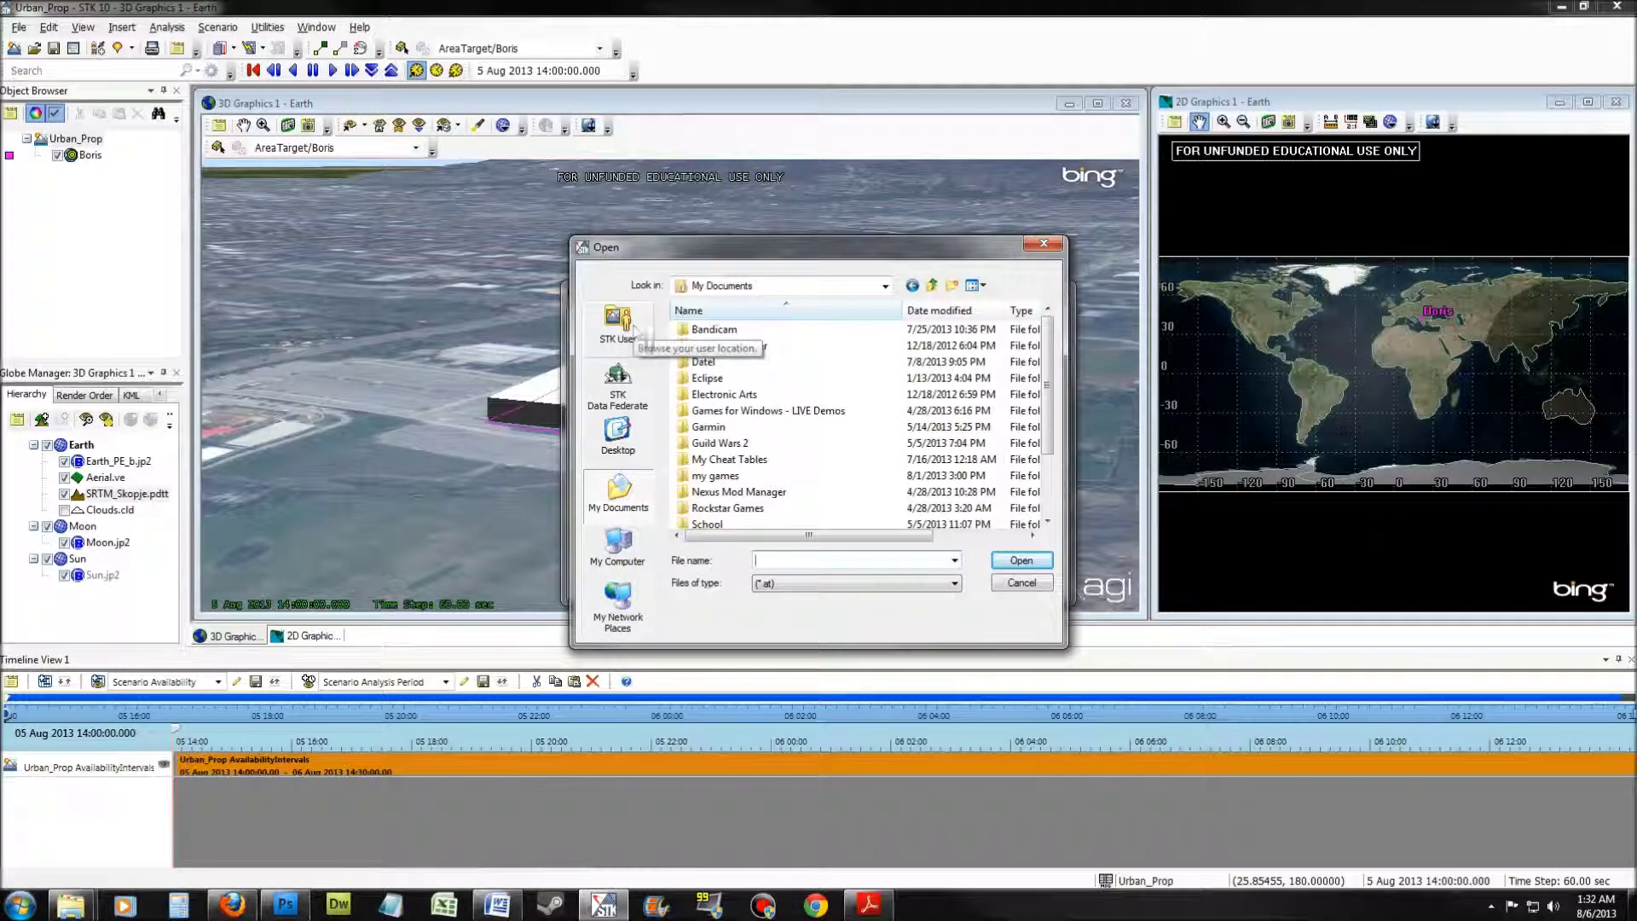
left_click_drag(1048, 446, 1048, 494)
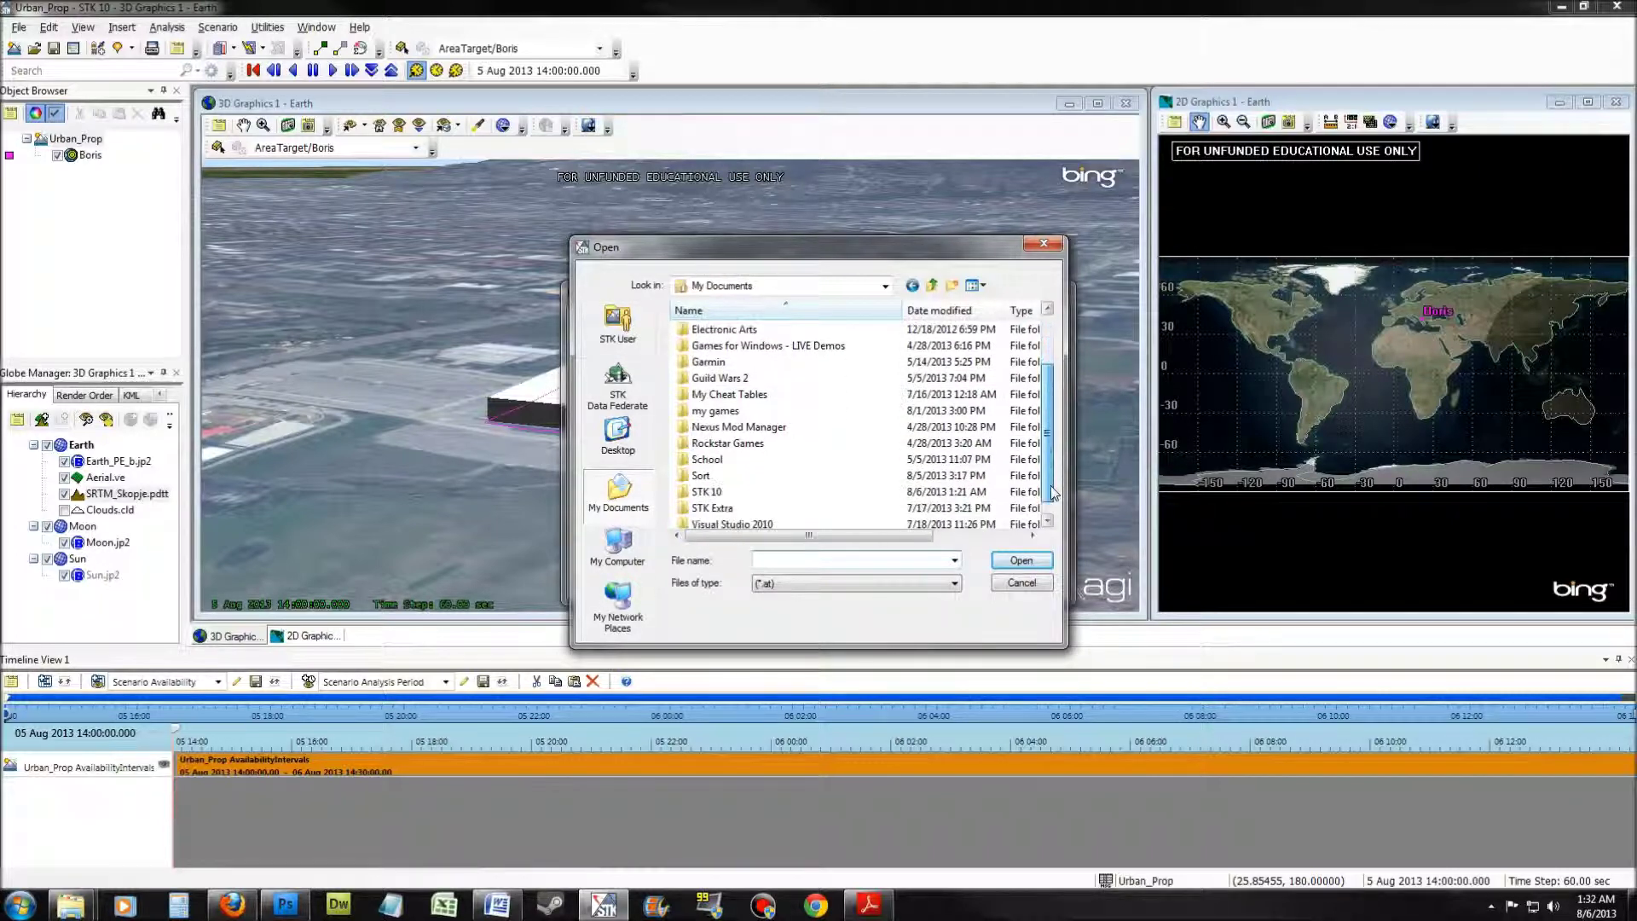
- Load CommArea.at from STK Extra\Resource_Files\UrbanProp\Objects and close Insert STK Objects
double_click(729, 470)
double_click(736, 356)
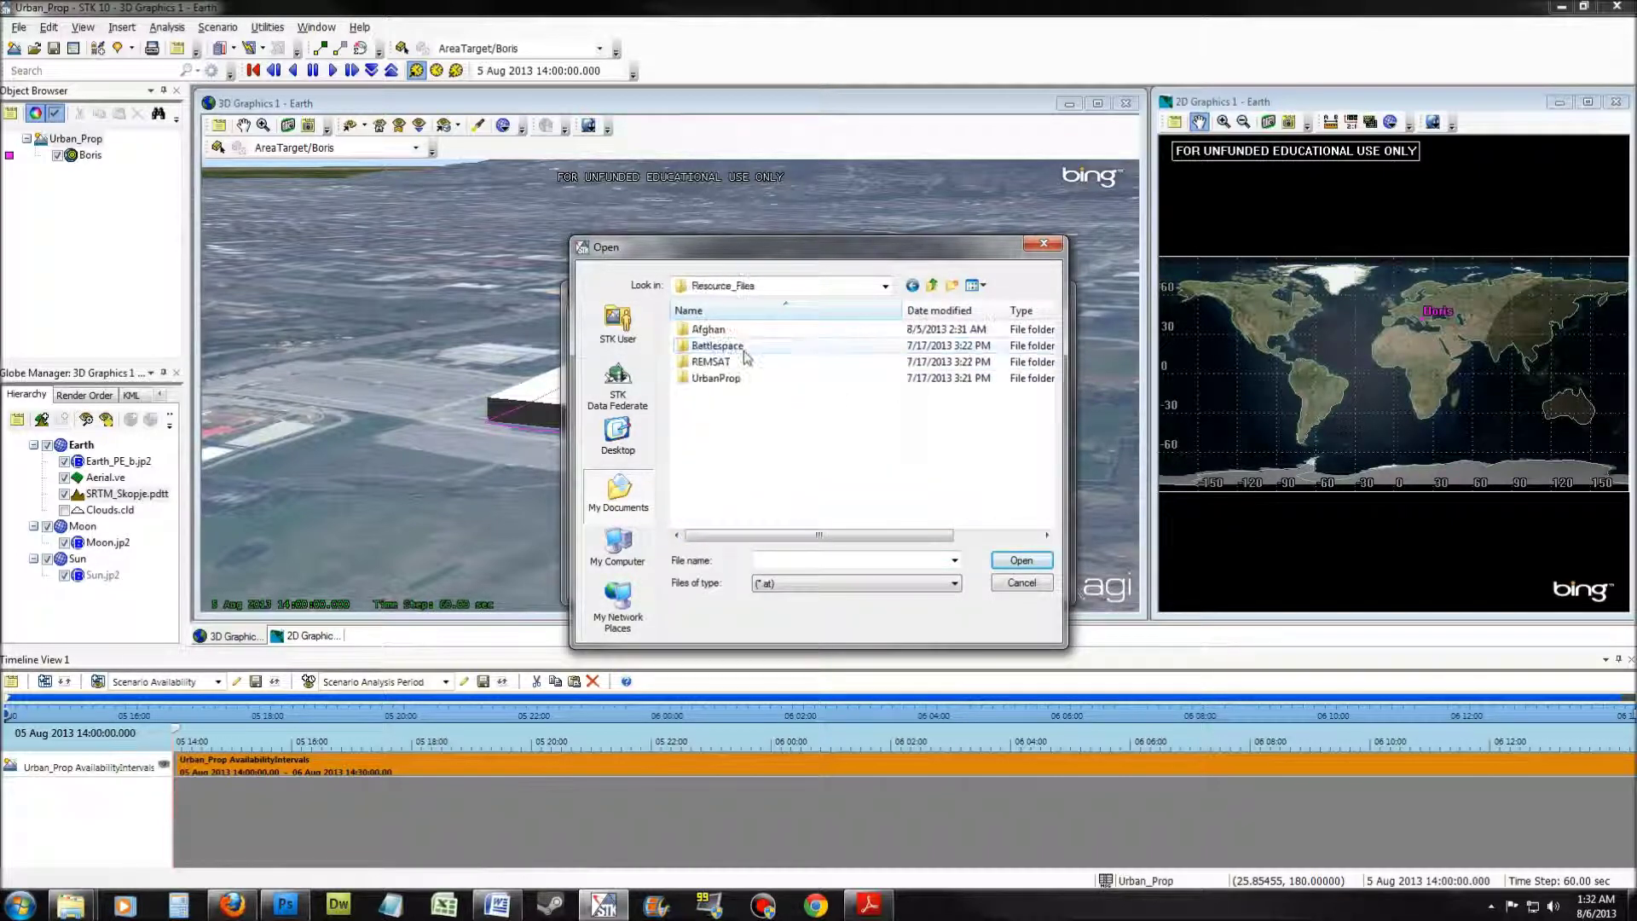
double_click(729, 381)
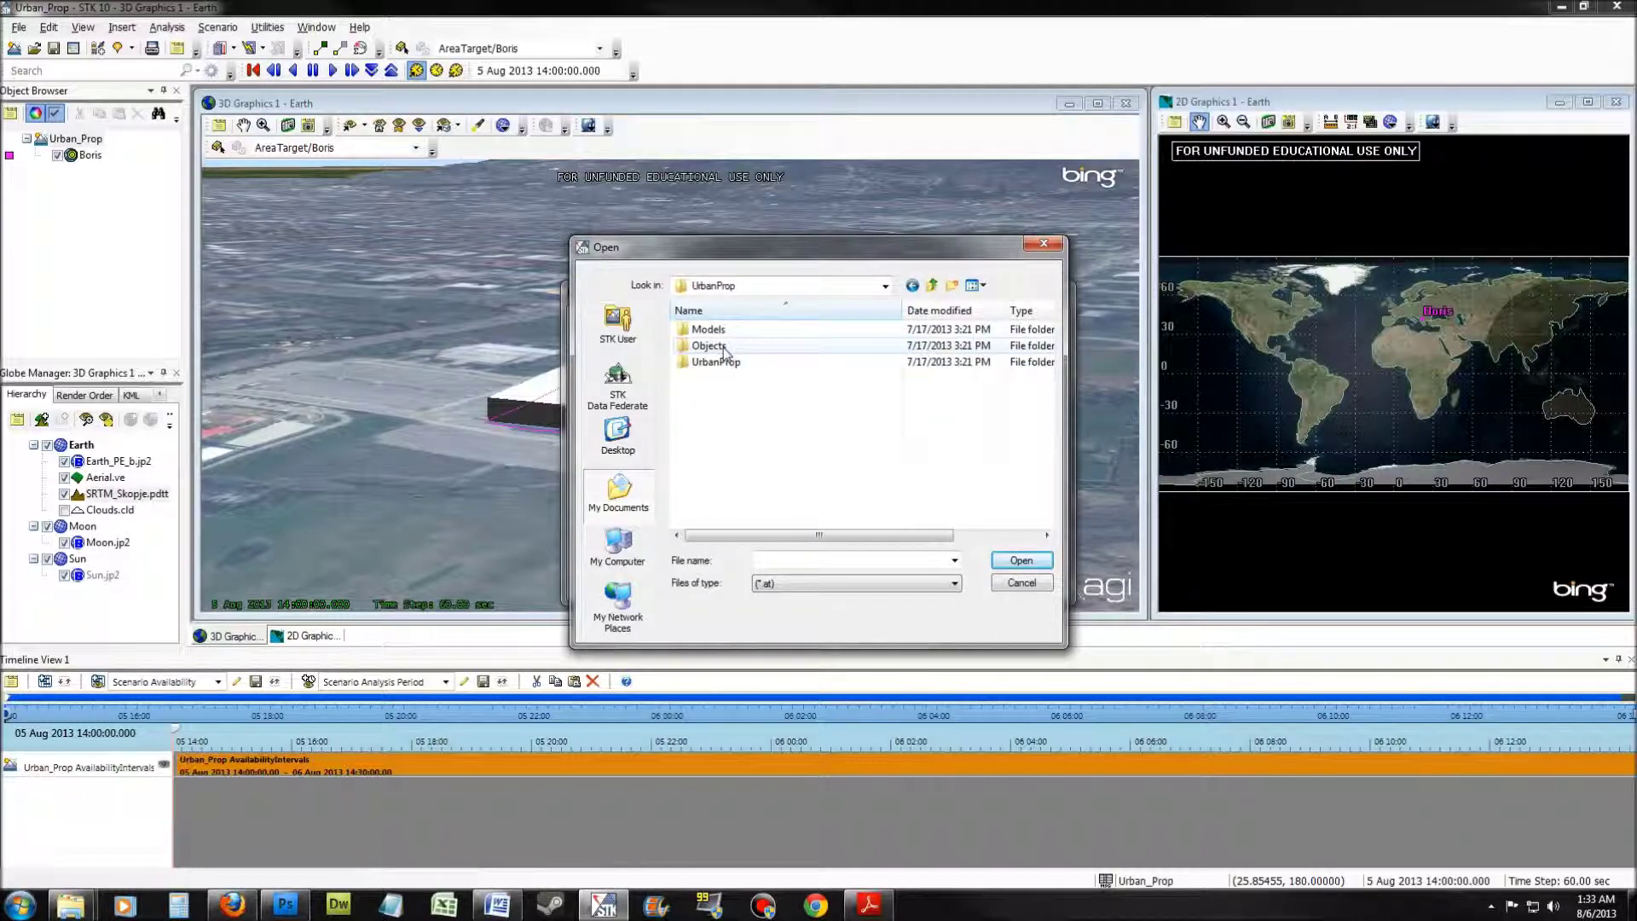
double_click(724, 348)
left_click(722, 328)
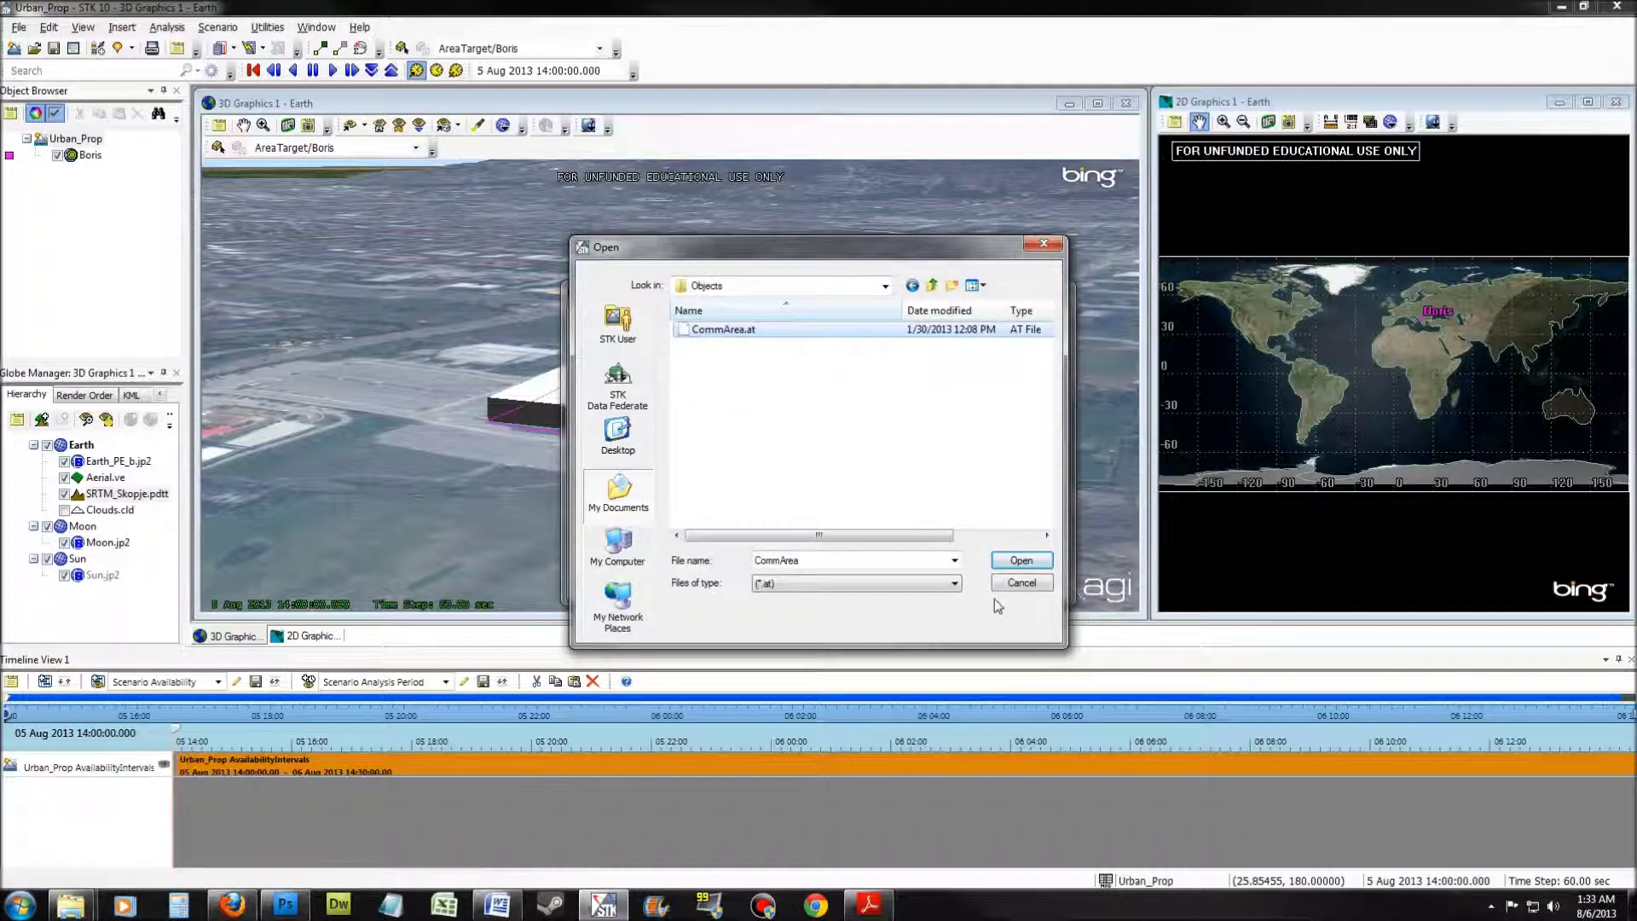
left_click(1020, 561)
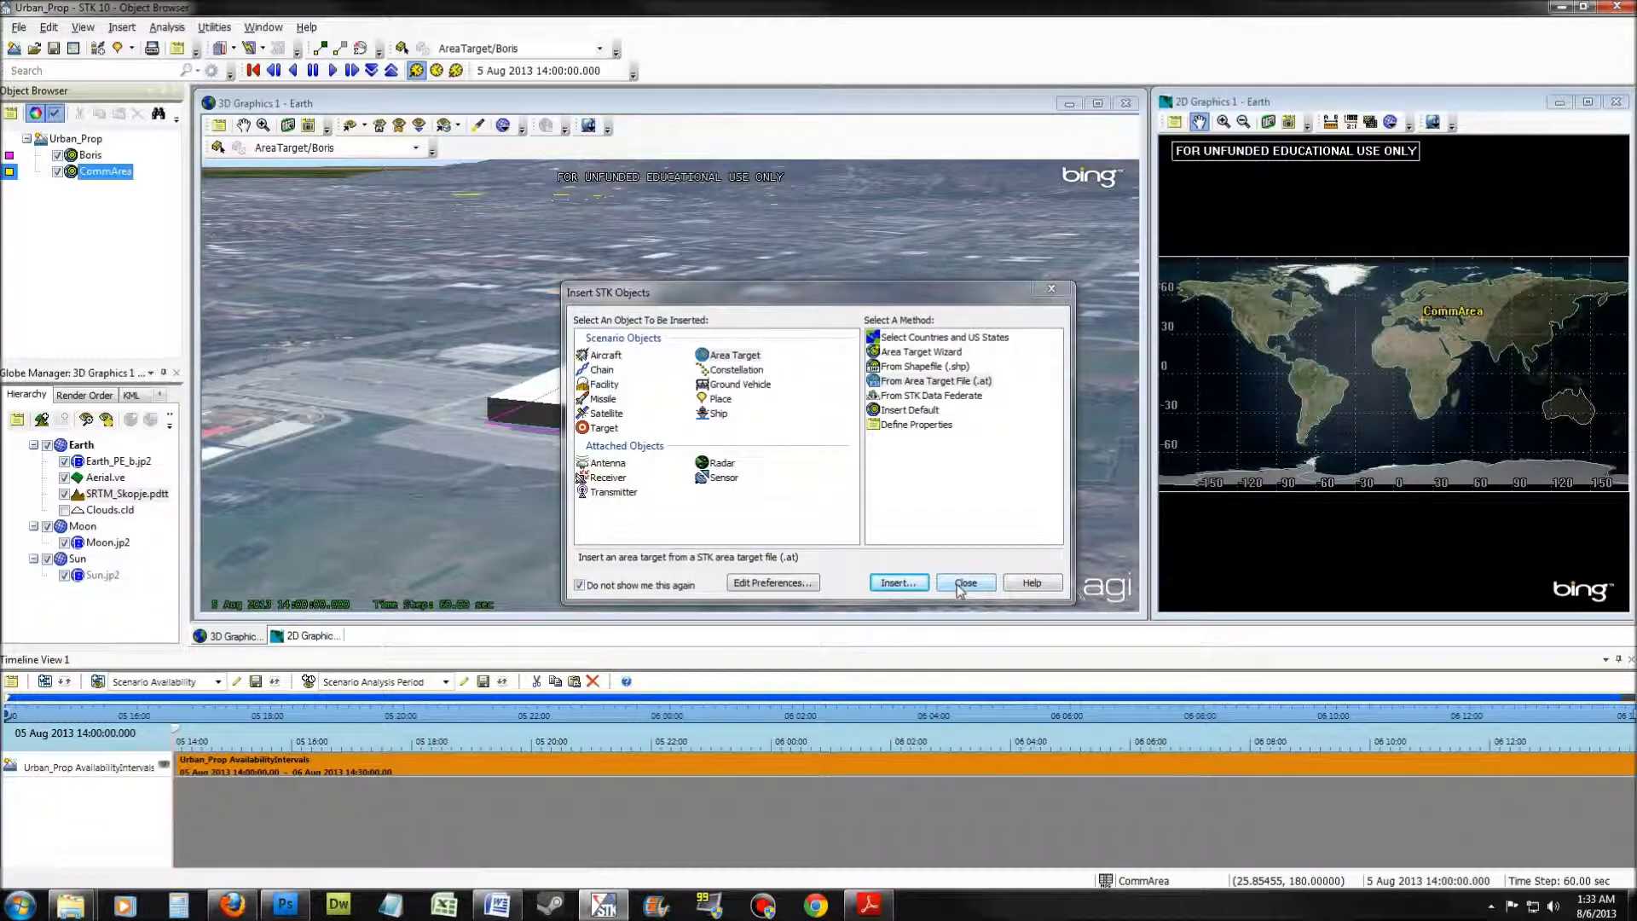
left_click(961, 584)
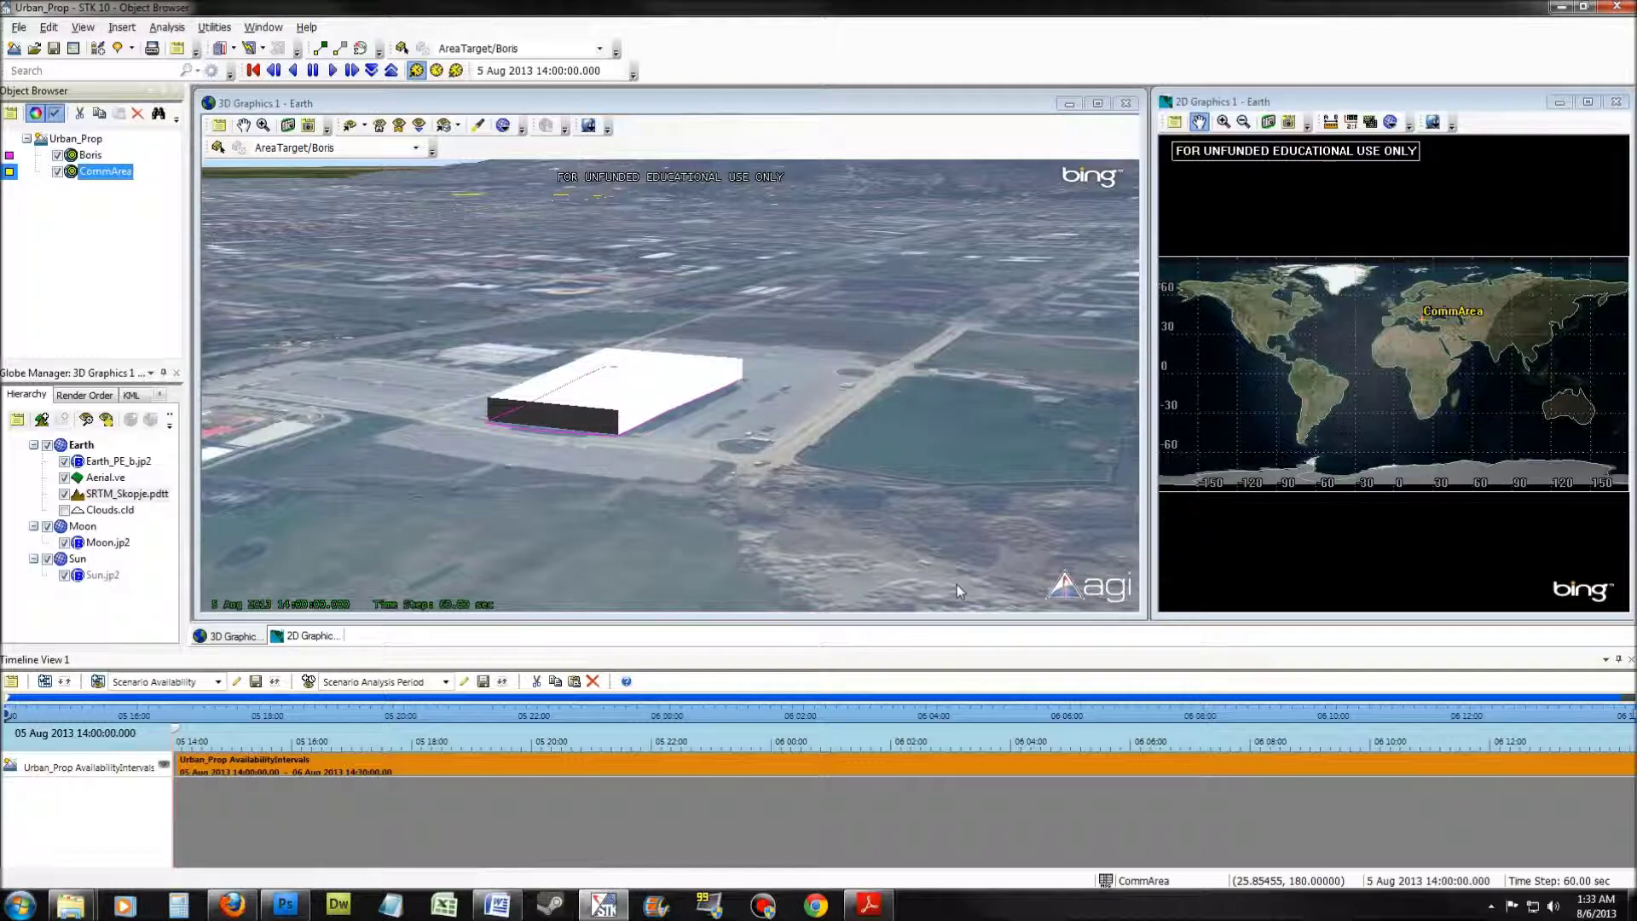
- Zoom the 3D scene out to an oblique city view showing the yellow CommArea outline
left_click(738, 442)
mouse_move(763, 385)
right_mouse_down()
mouse_move(765, 446)
mouse_move(784, 395)
right_mouse_up()
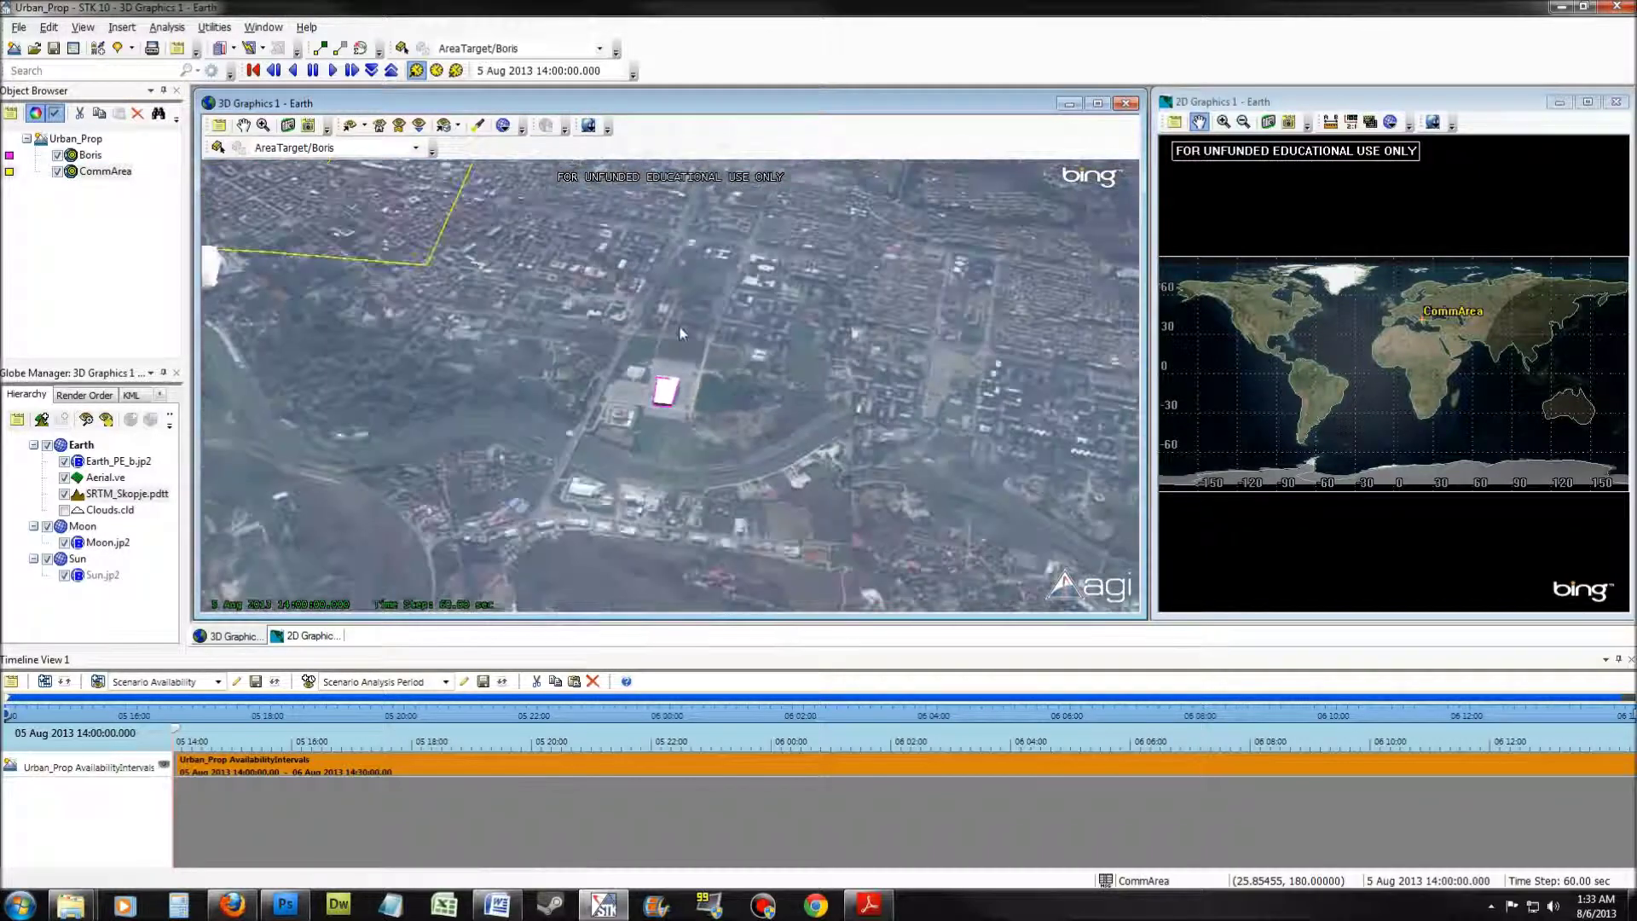
right_click_drag(785, 395, 679, 328)
left_click_drag(680, 327, 636, 284)
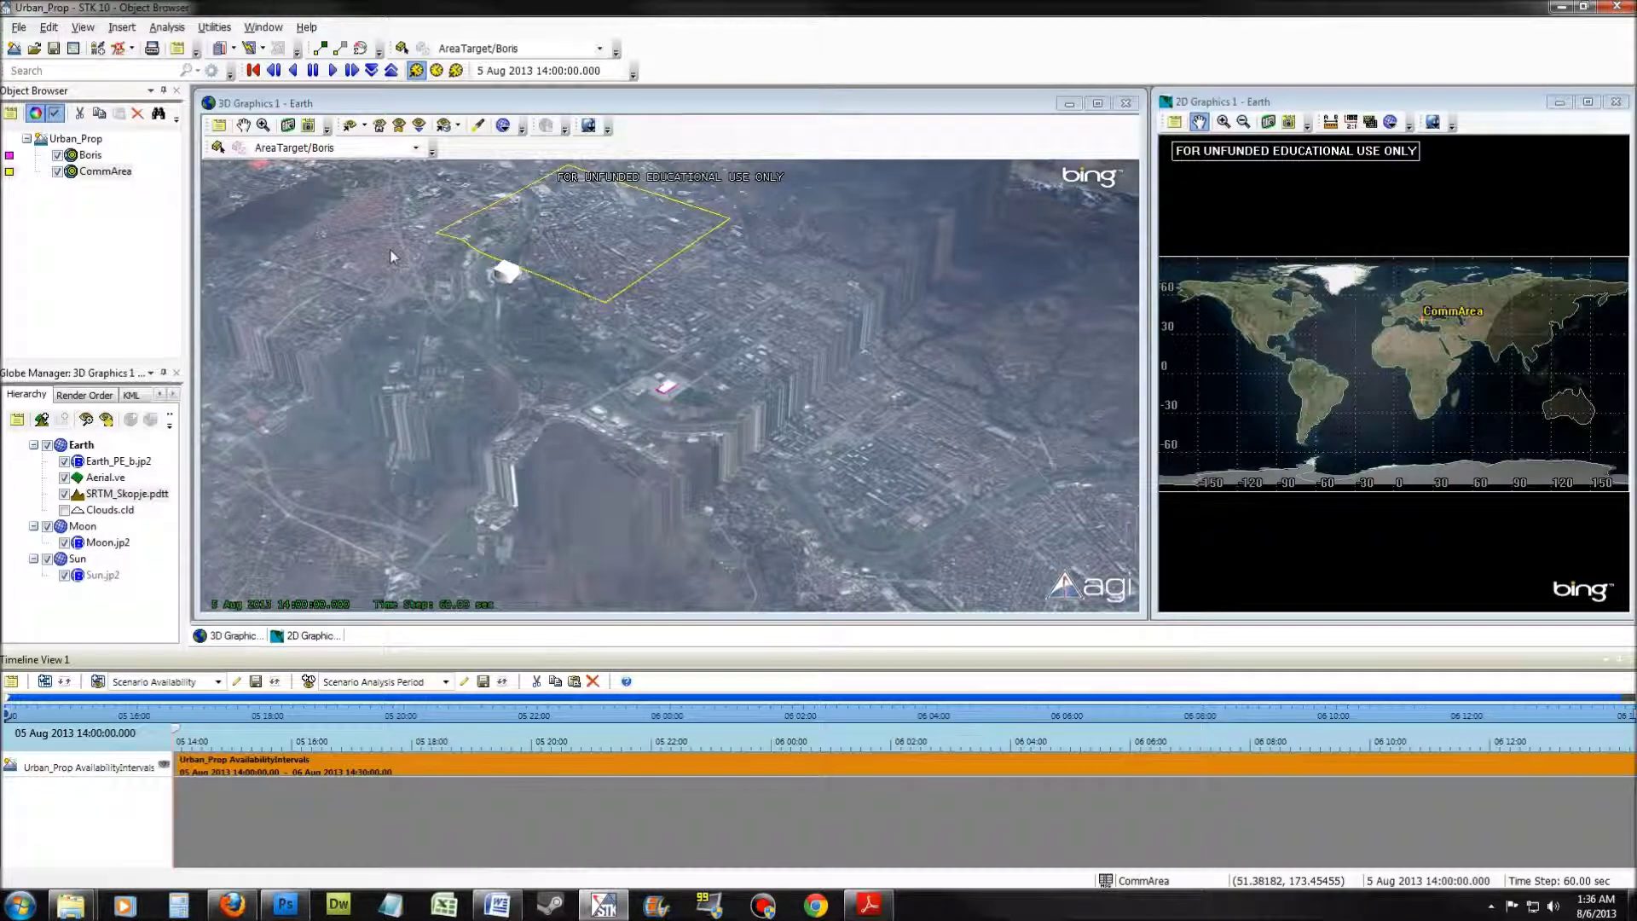
- Insert the Command facility and its radio transmitter from the Command.f facility file
left_click(96, 47)
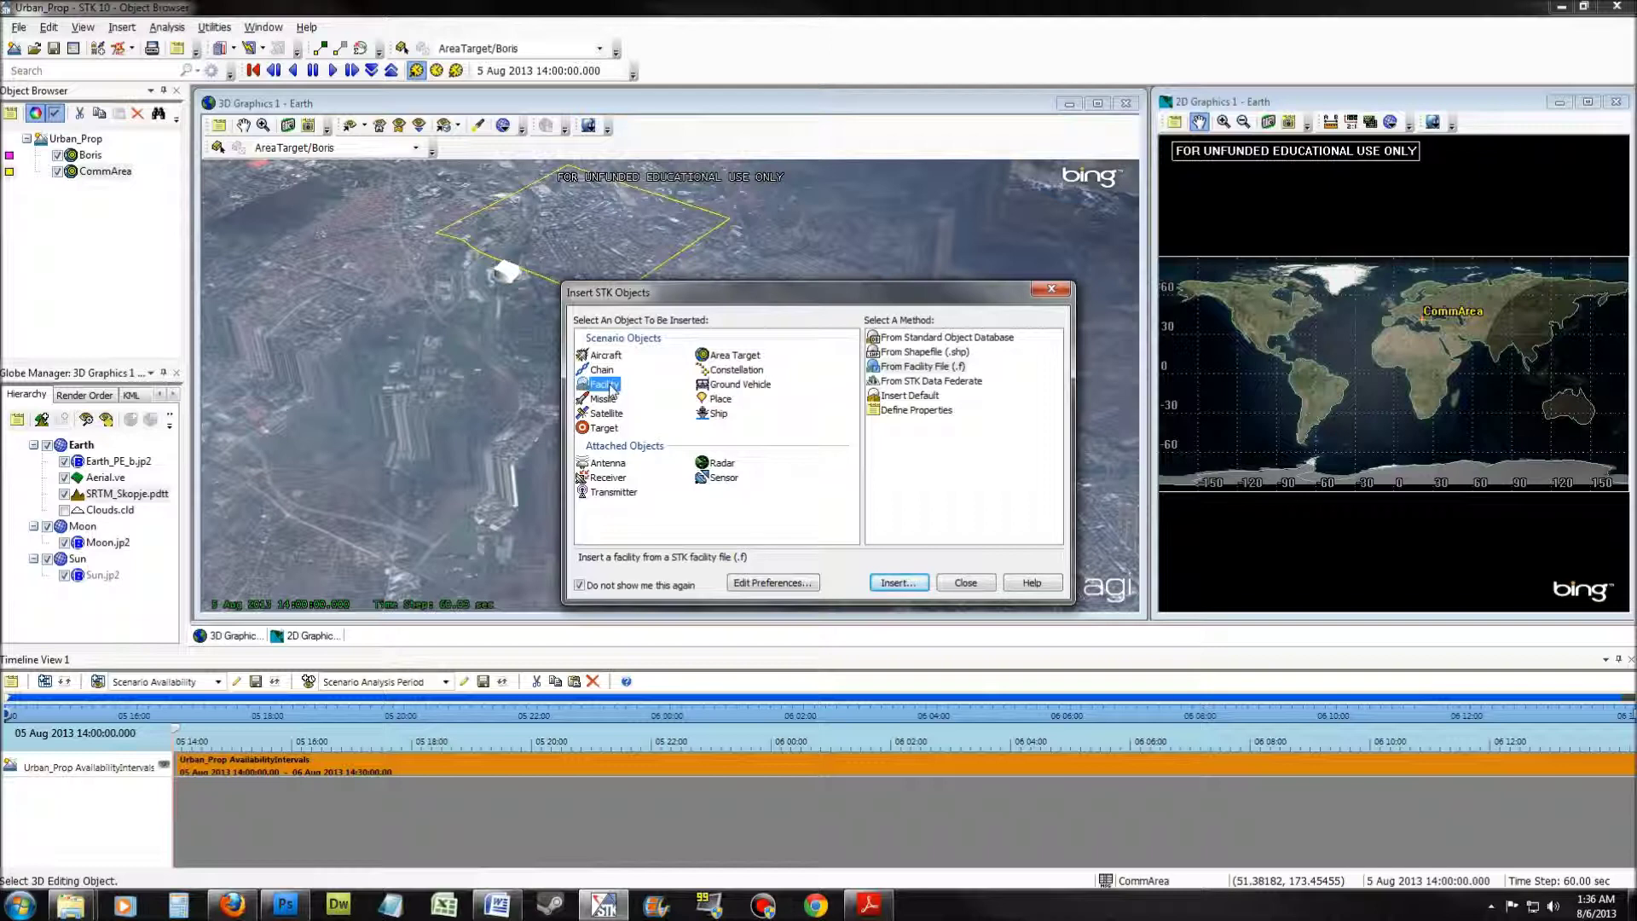
left_click(921, 366)
left_click(899, 582)
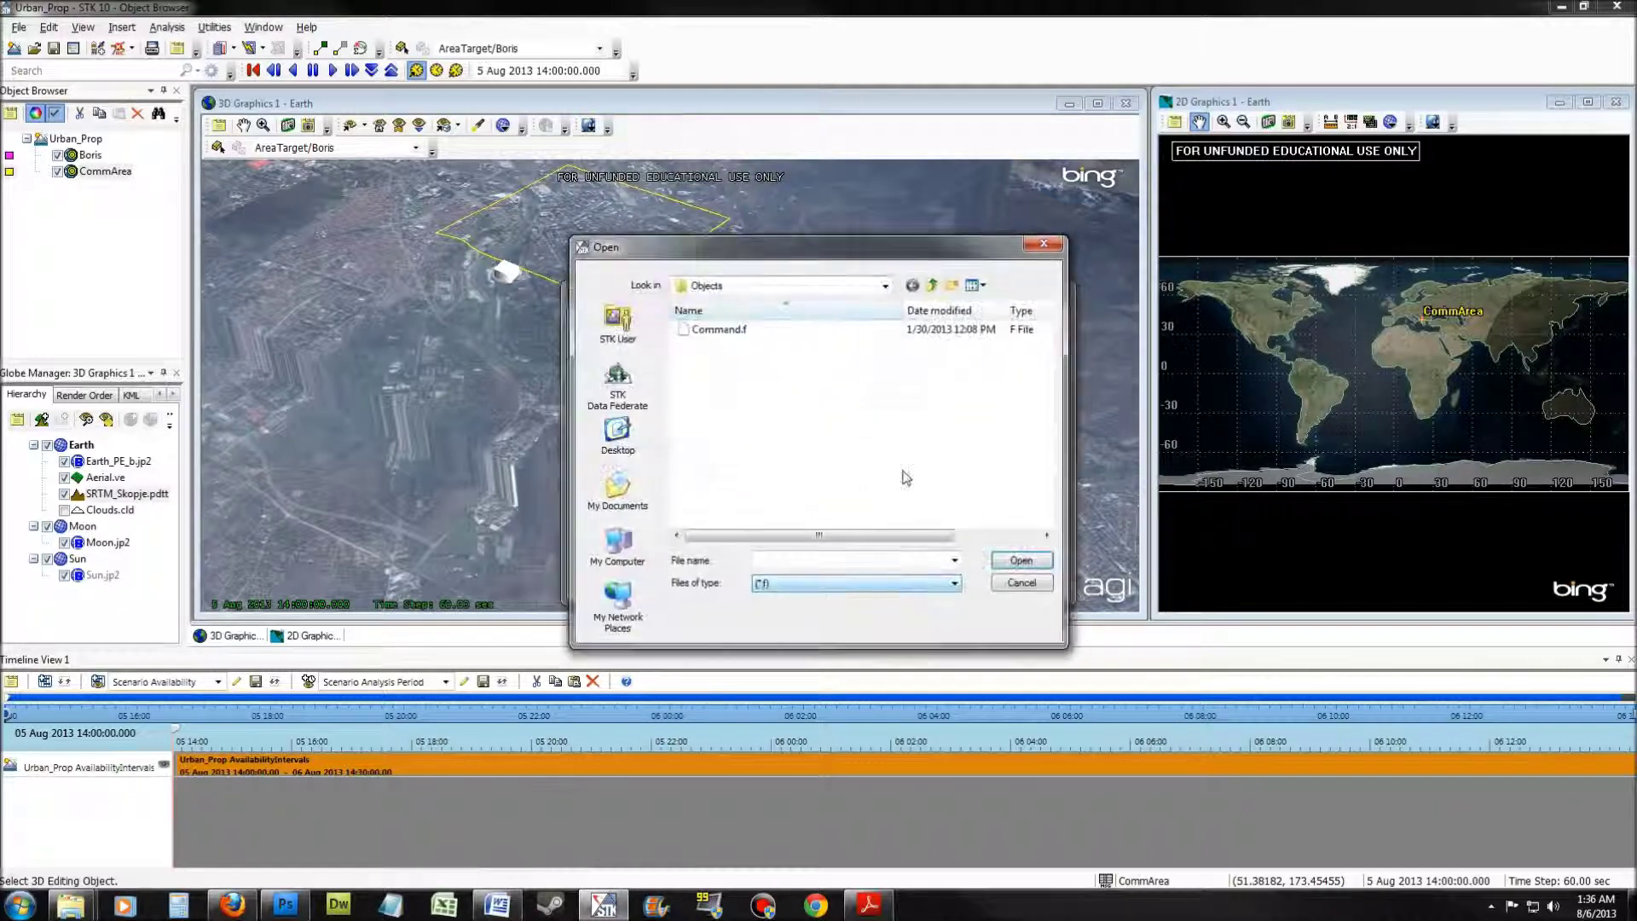
left_click(725, 331)
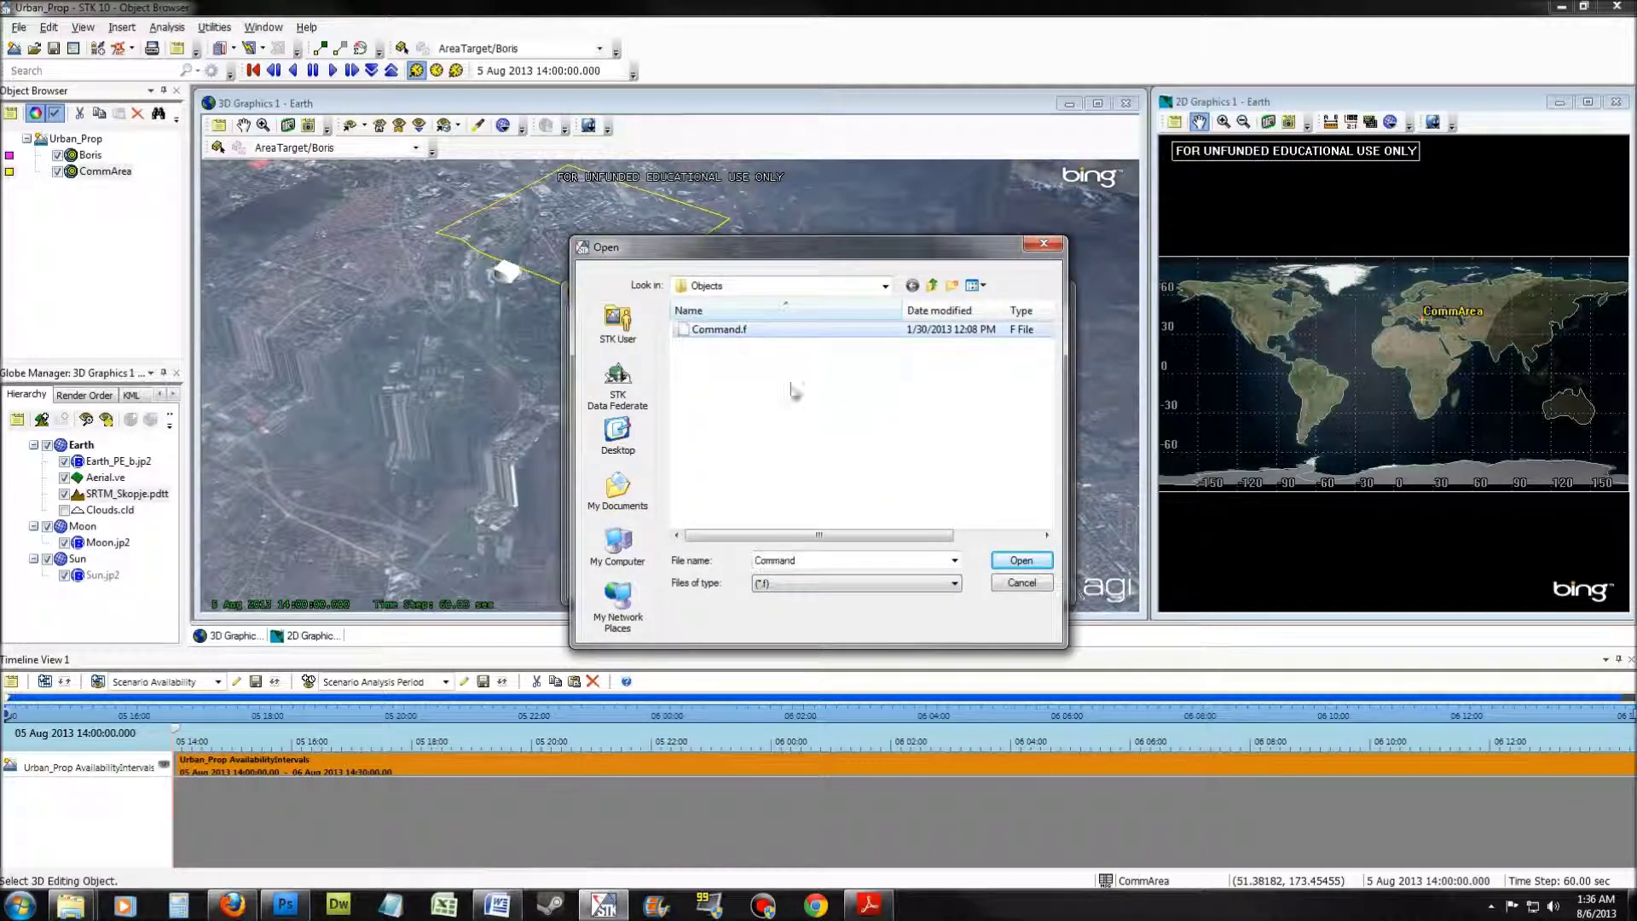
left_click(1020, 562)
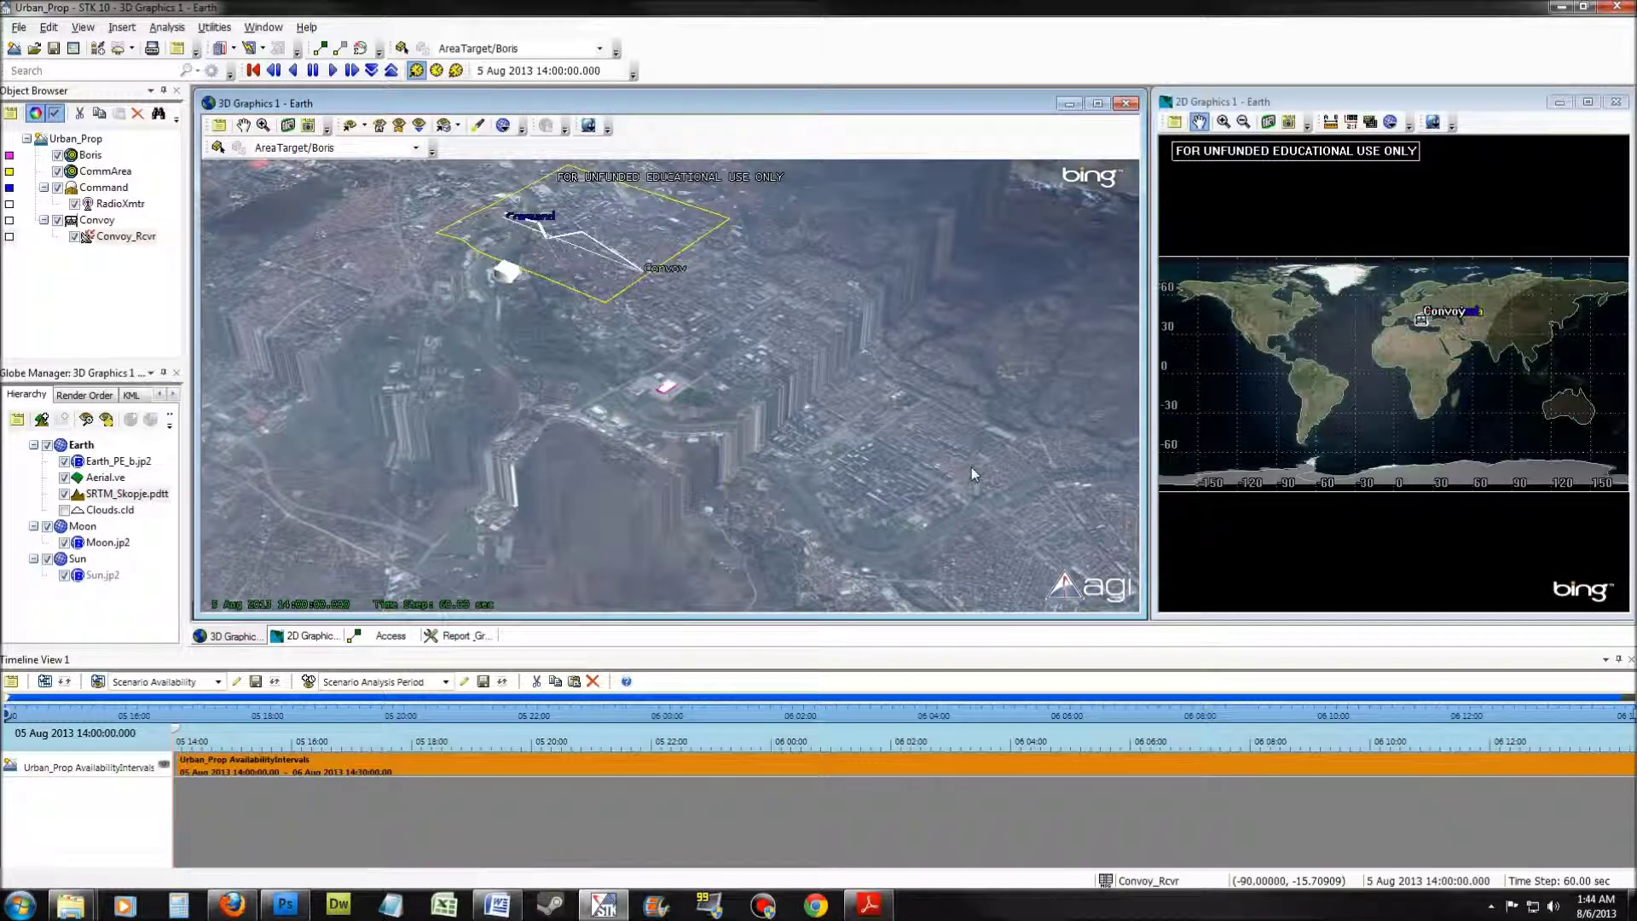
- Open the Access window for Convoy_Rcvr, listing Boris, CommArea and Command's RadioXmtr as targets
right_click(126, 241)
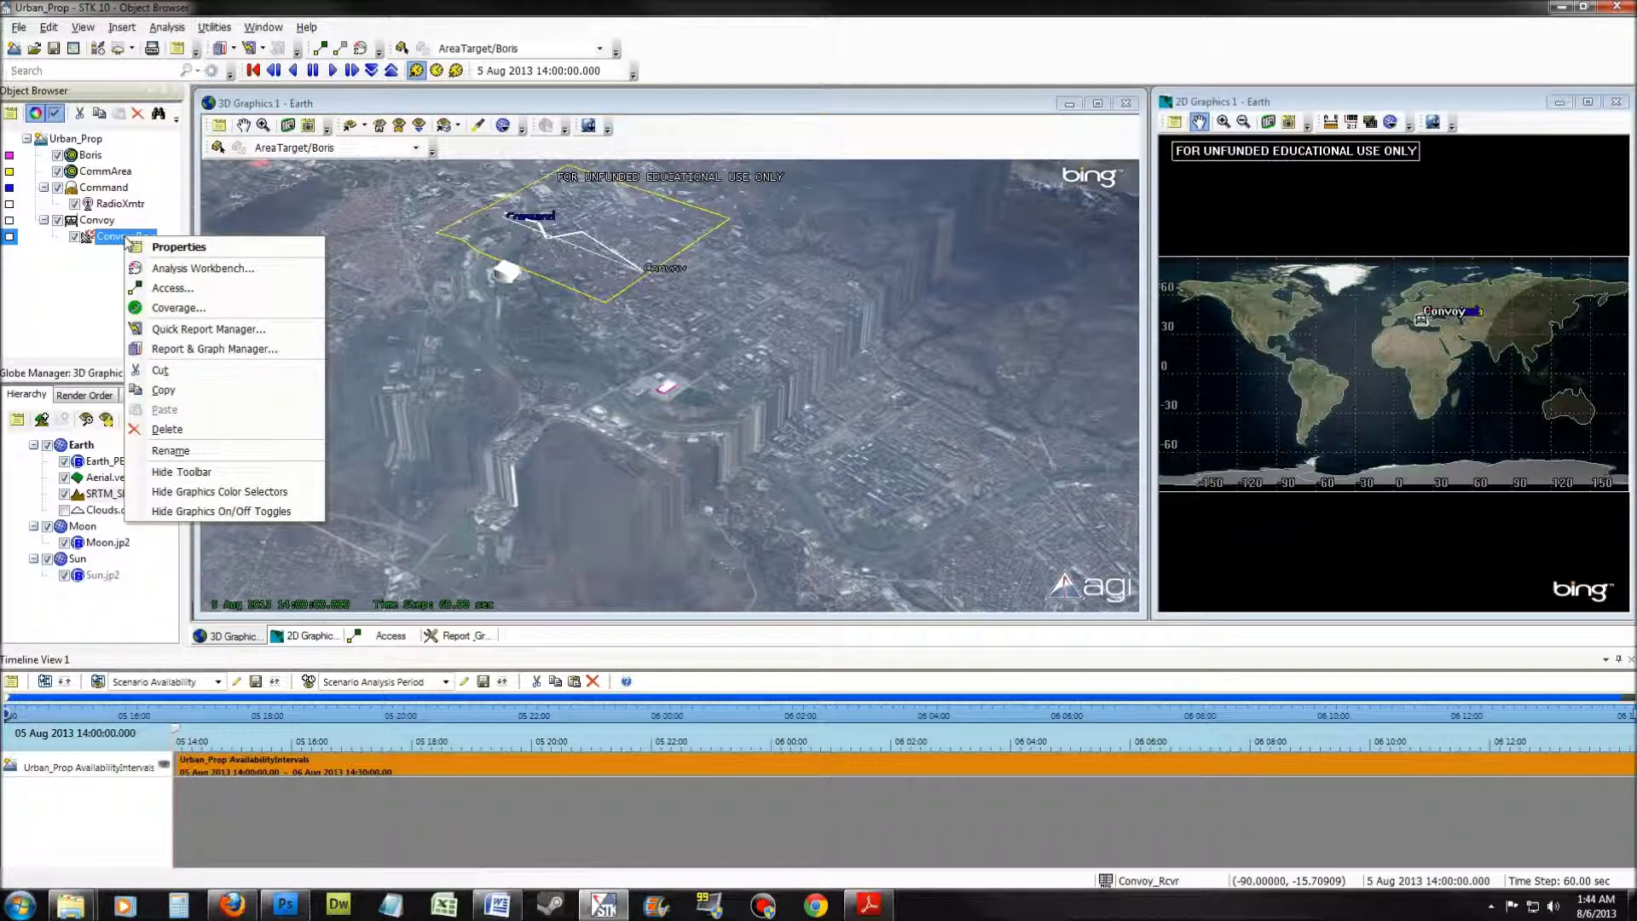
left_click(179, 287)
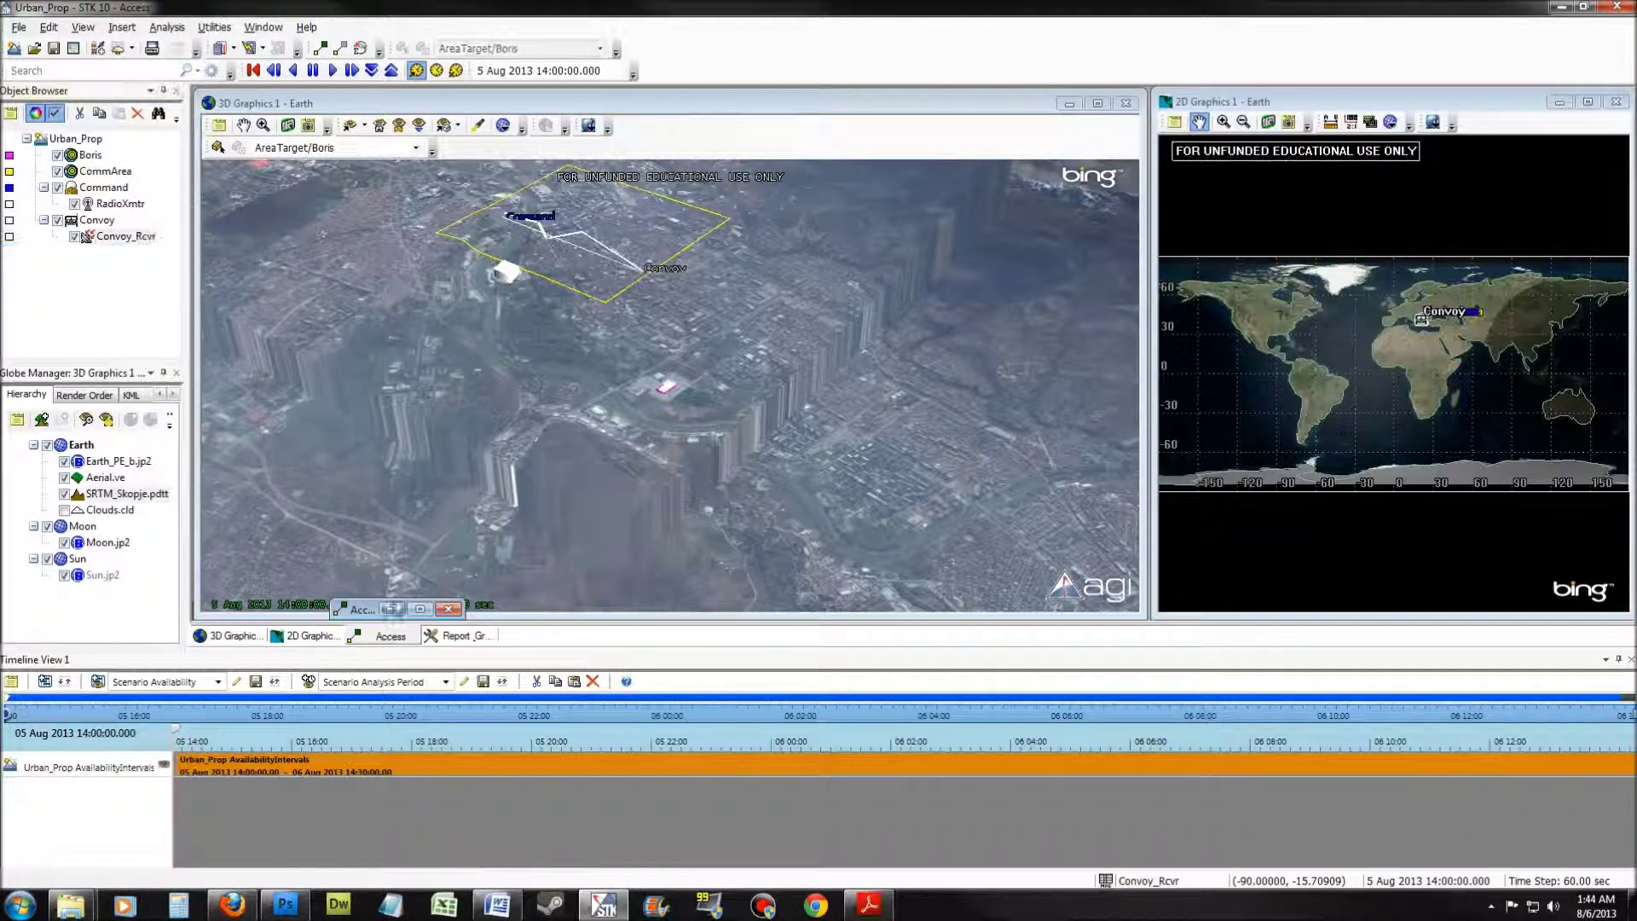
left_click(390, 611)
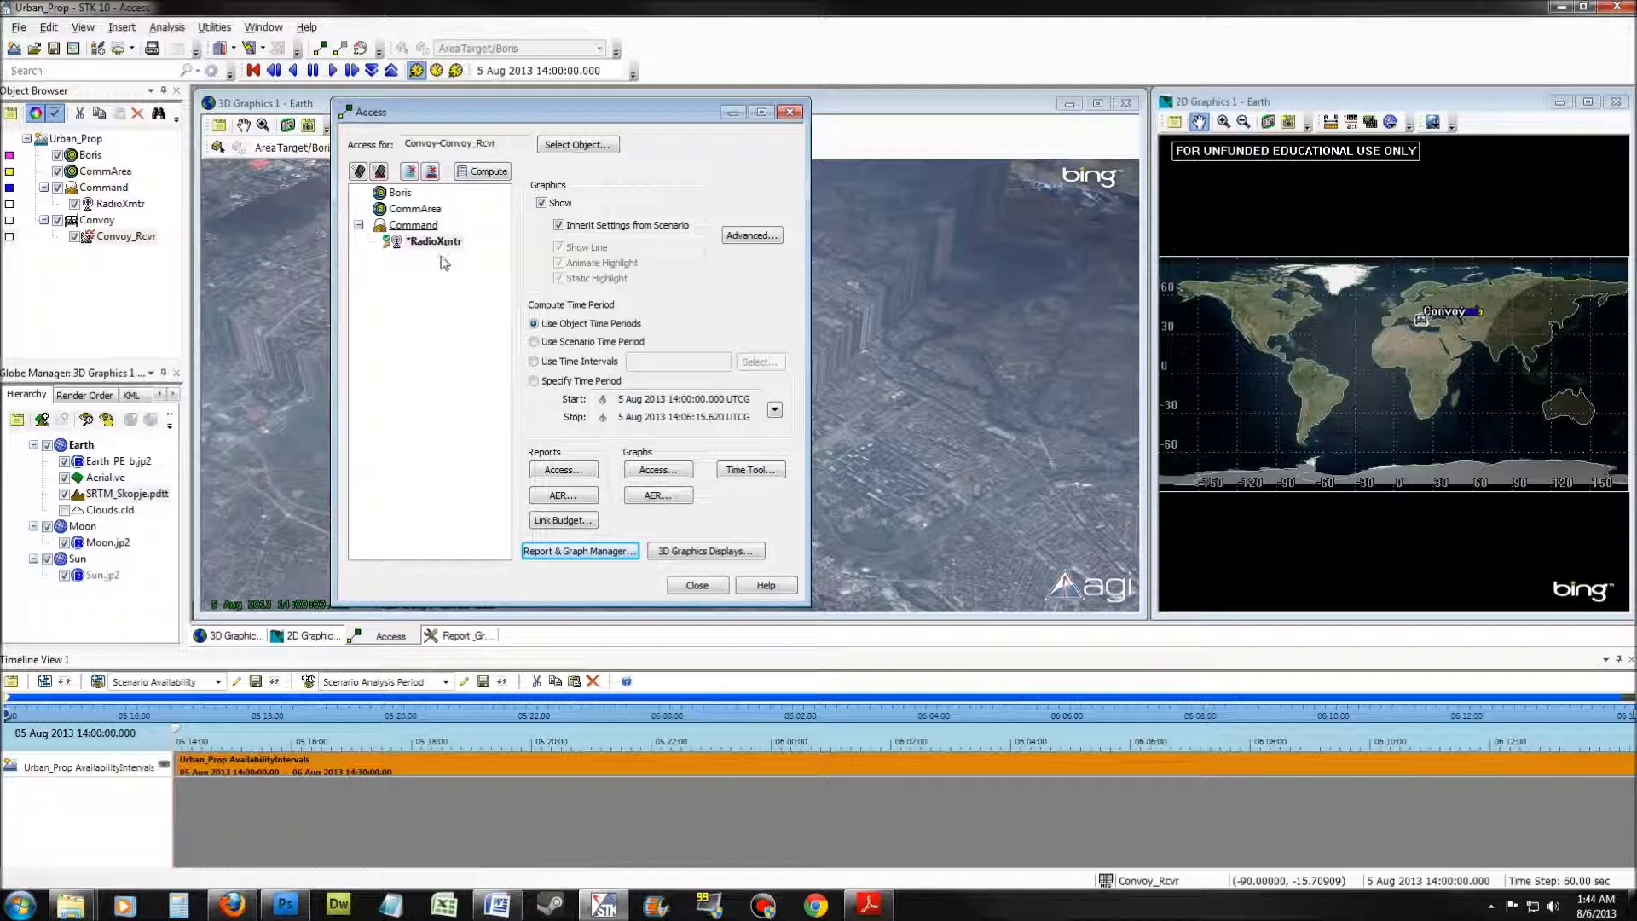
- Open the Report & Graph Manager and select the Convoy receiver's access entry for reporting
left_click(483, 643)
left_click(255, 609)
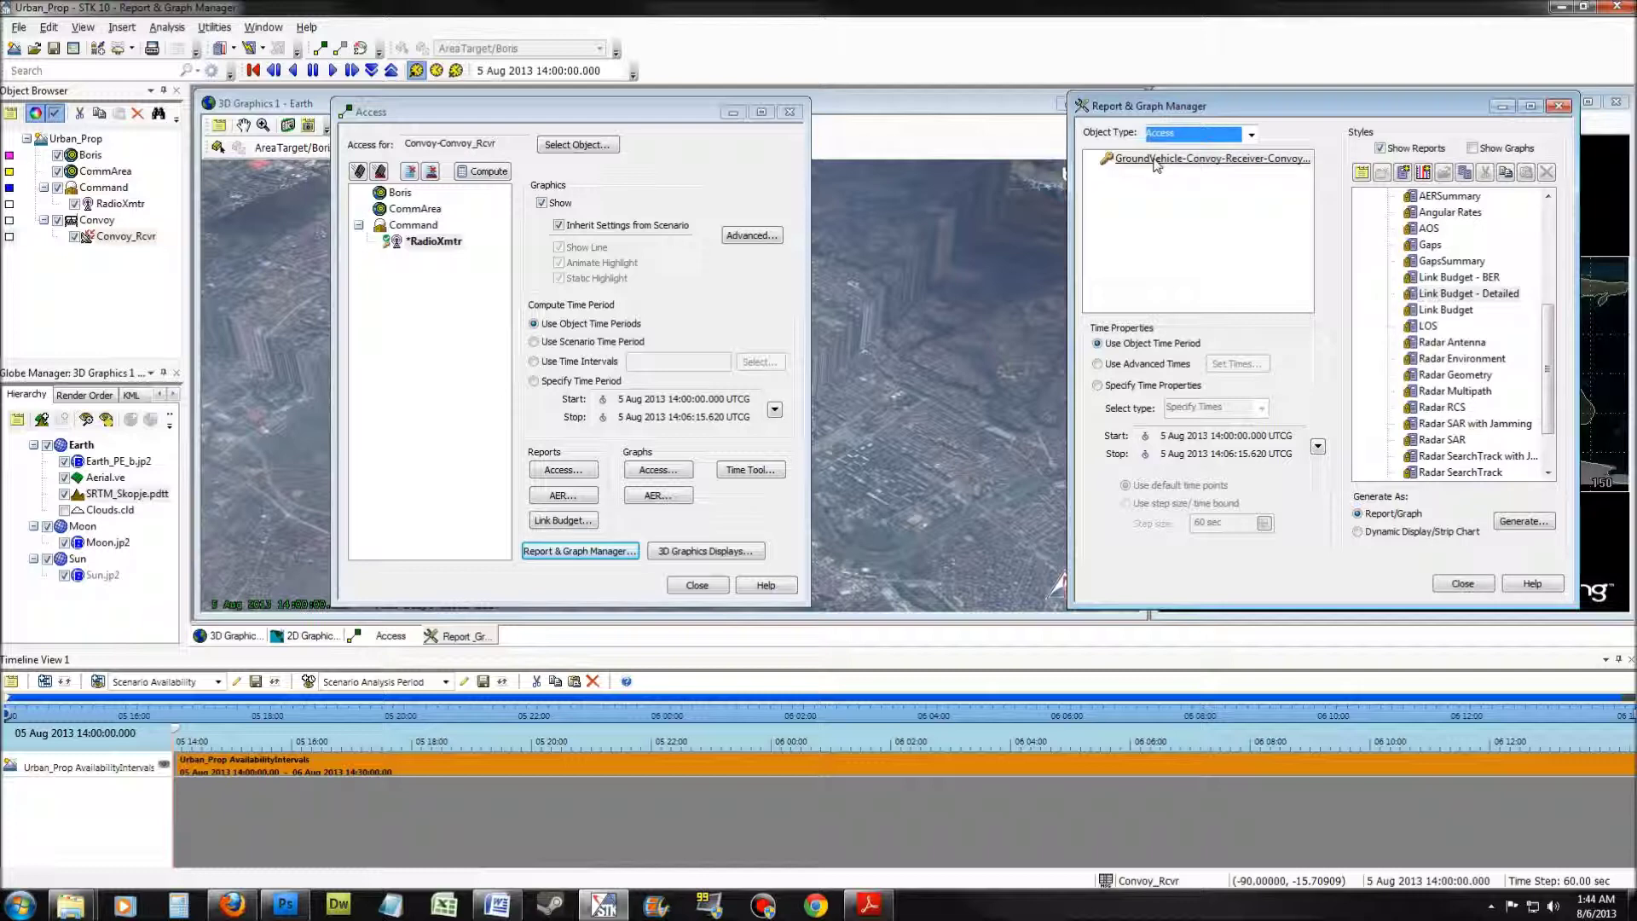
left_click(1156, 167)
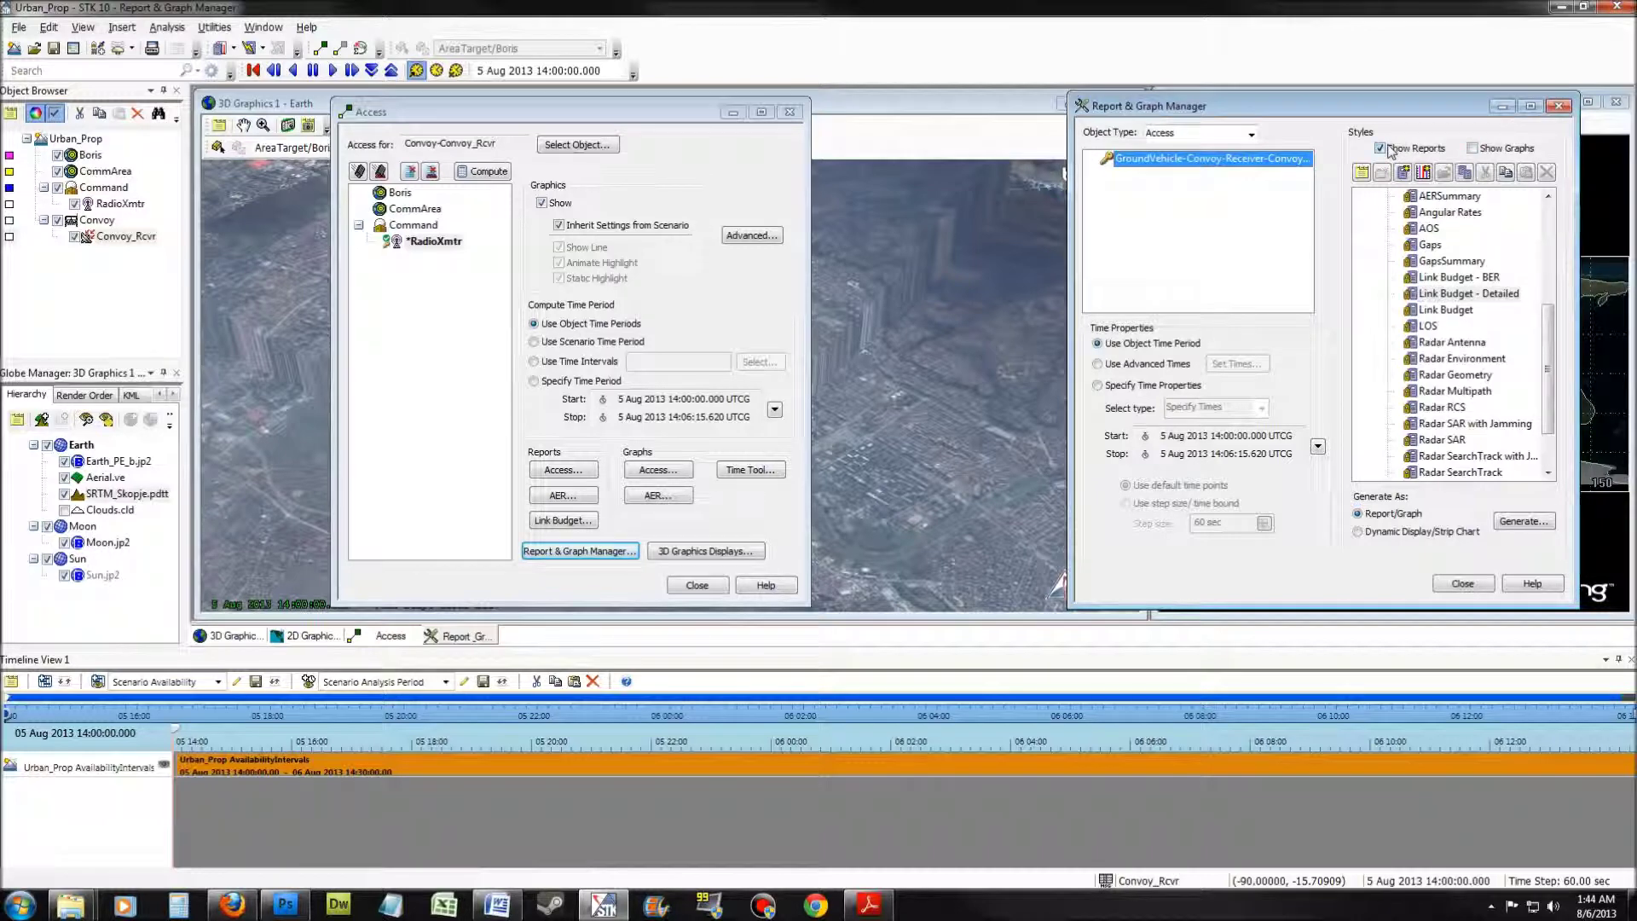
- Generate the Link Budget - Detailed report, review it, and close it
left_click(1522, 523)
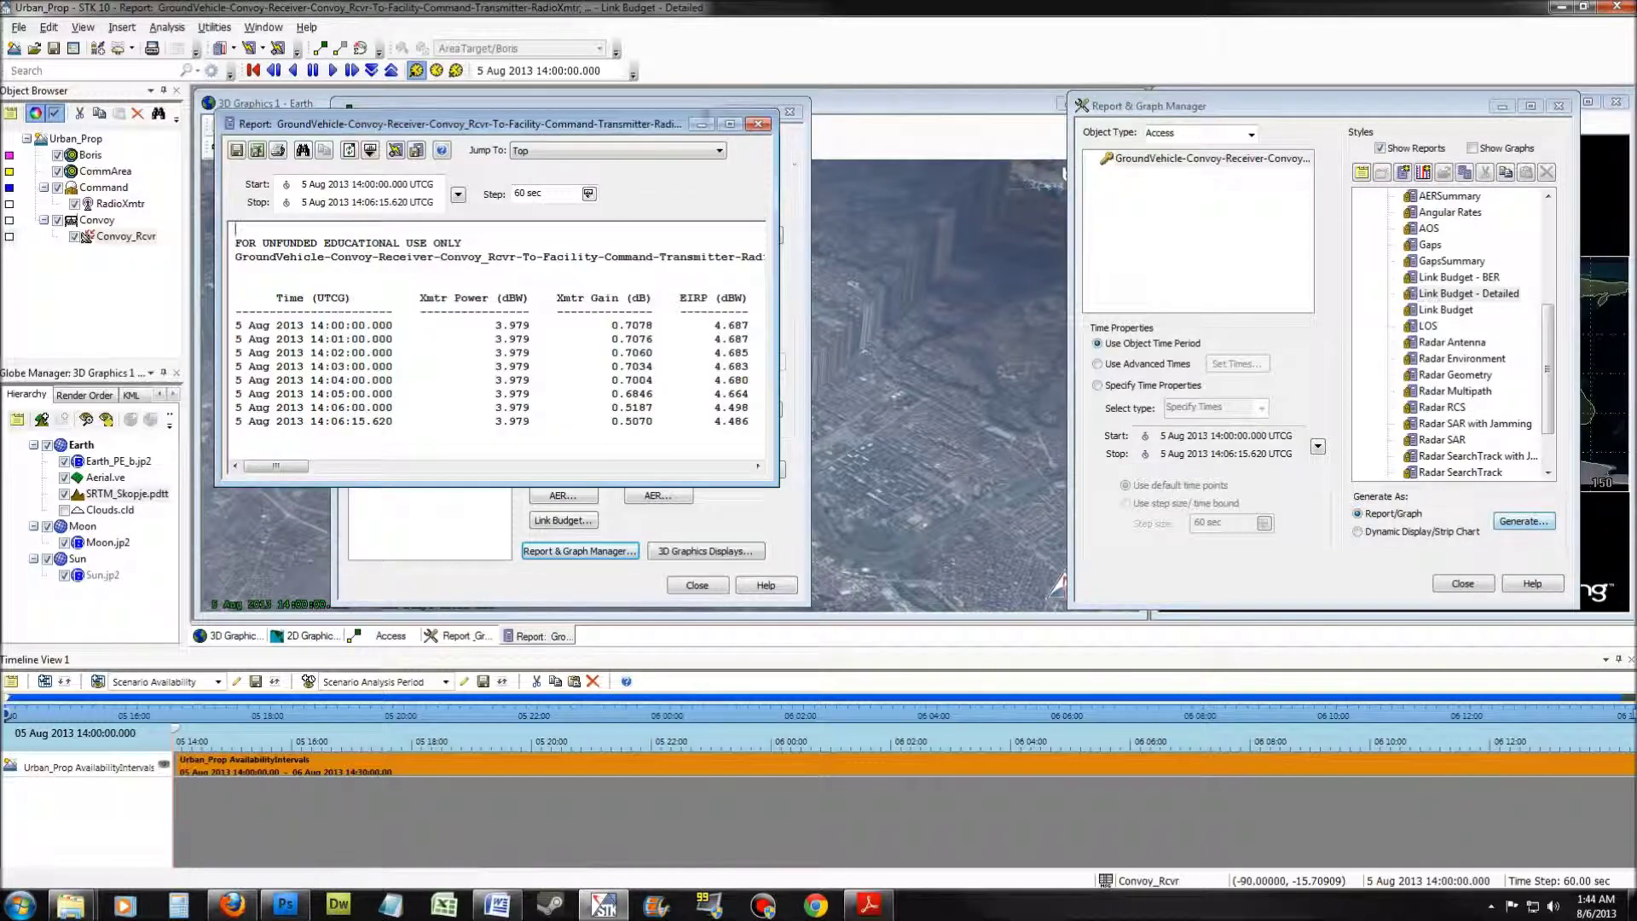
left_click_drag(741, 143, 818, 153)
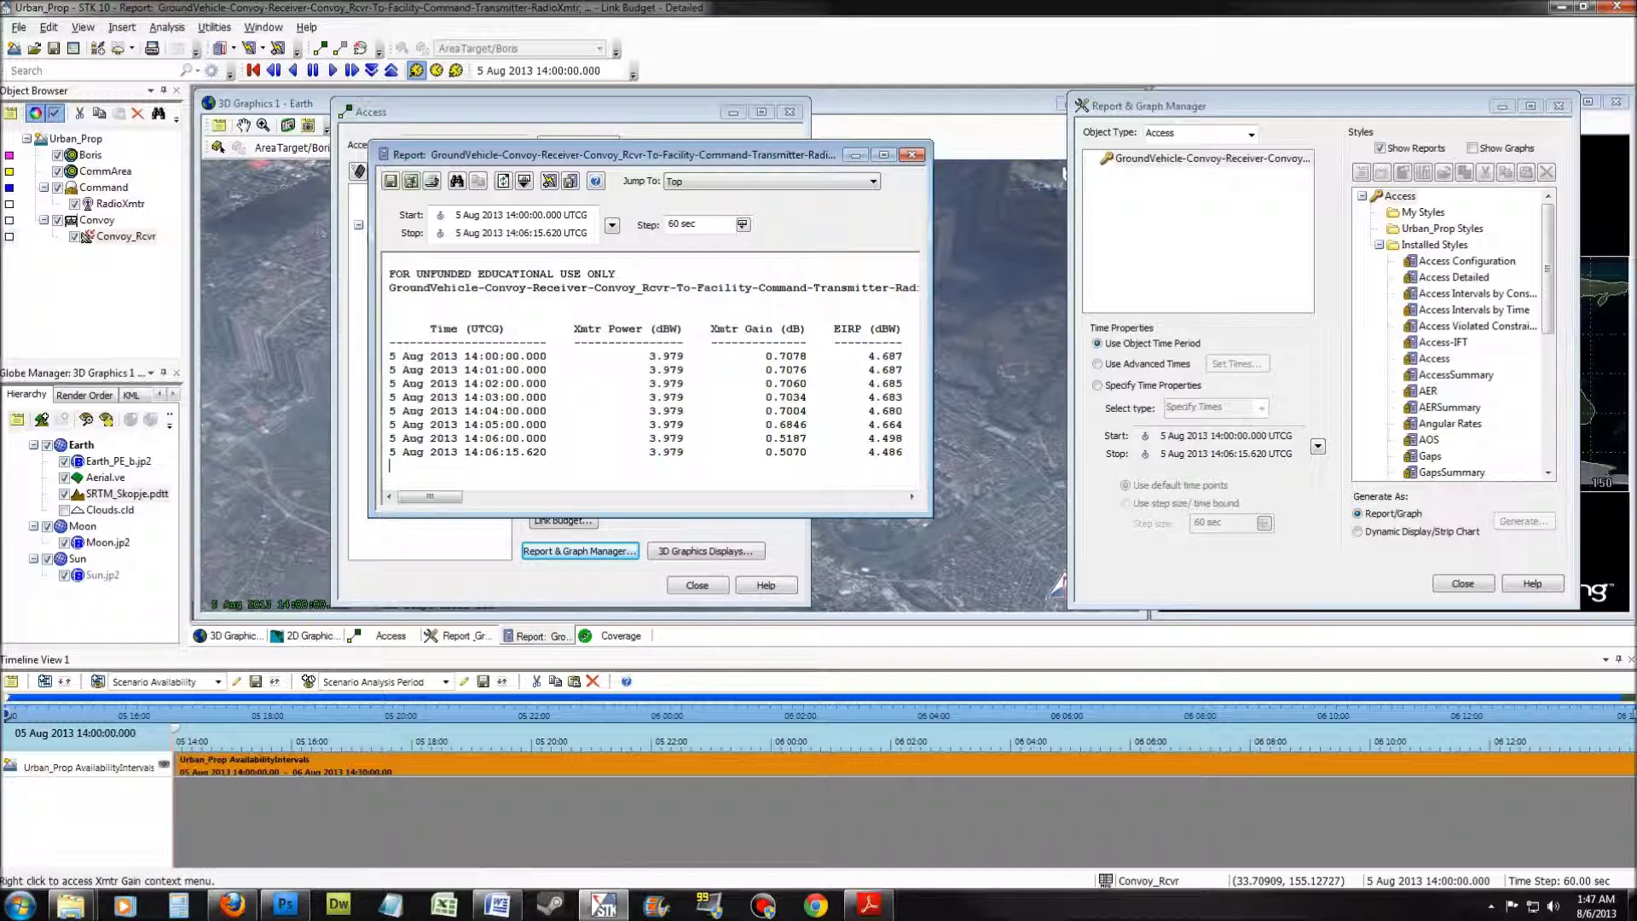
left_click(912, 155)
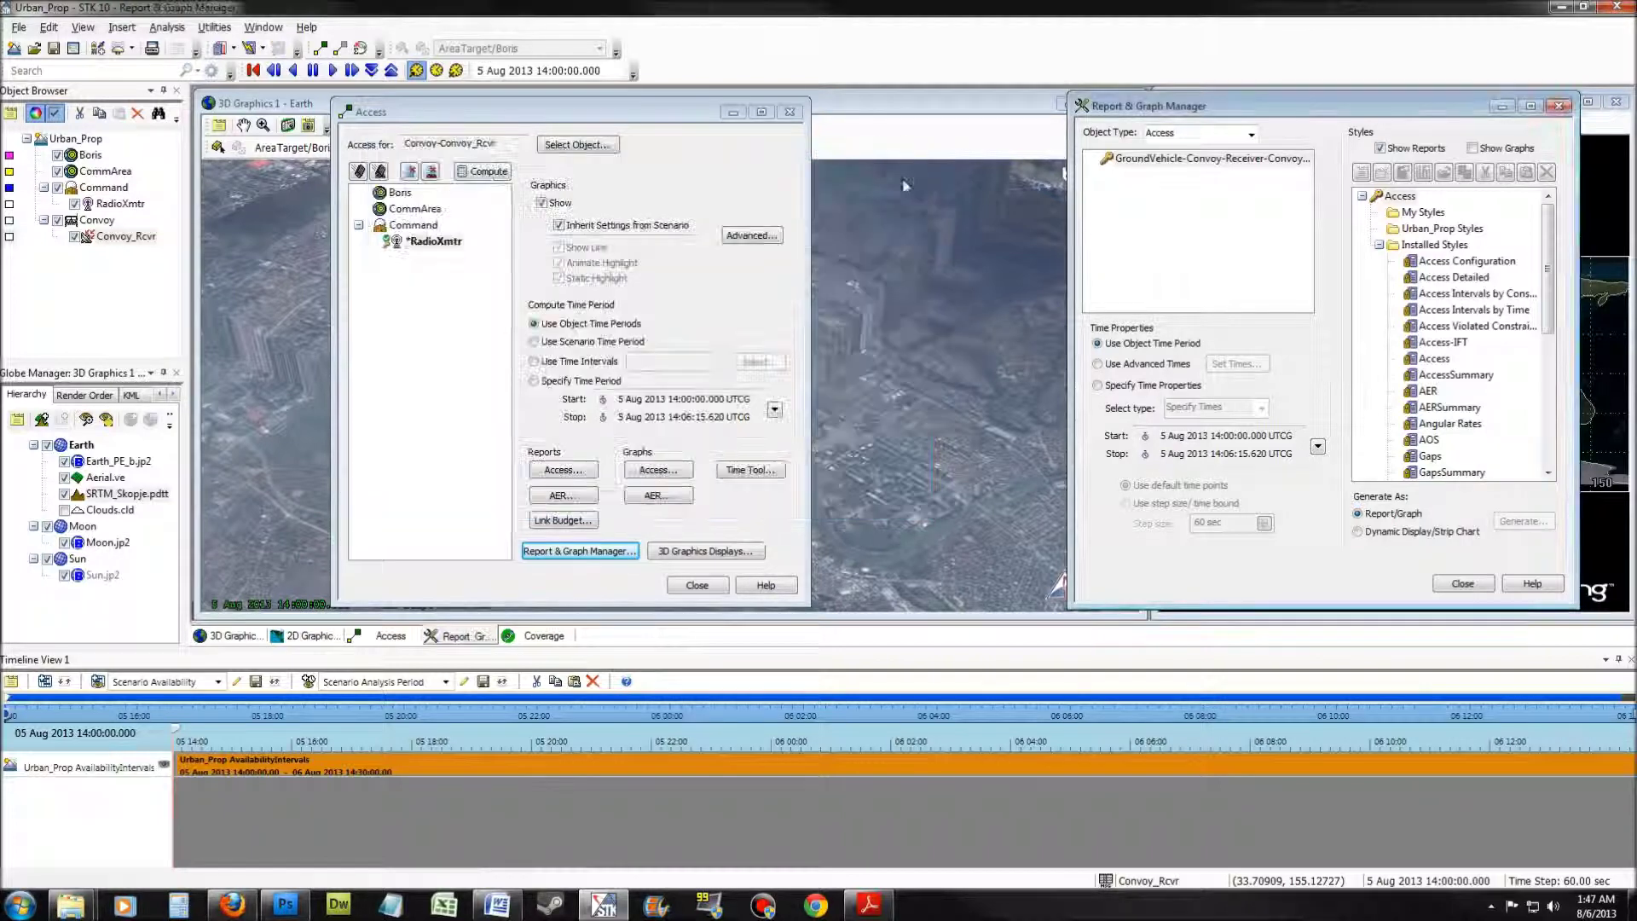
- Close the Access and Report & Graph Manager windows and bring up Convoy_Rcvr's actions
left_click(697, 584)
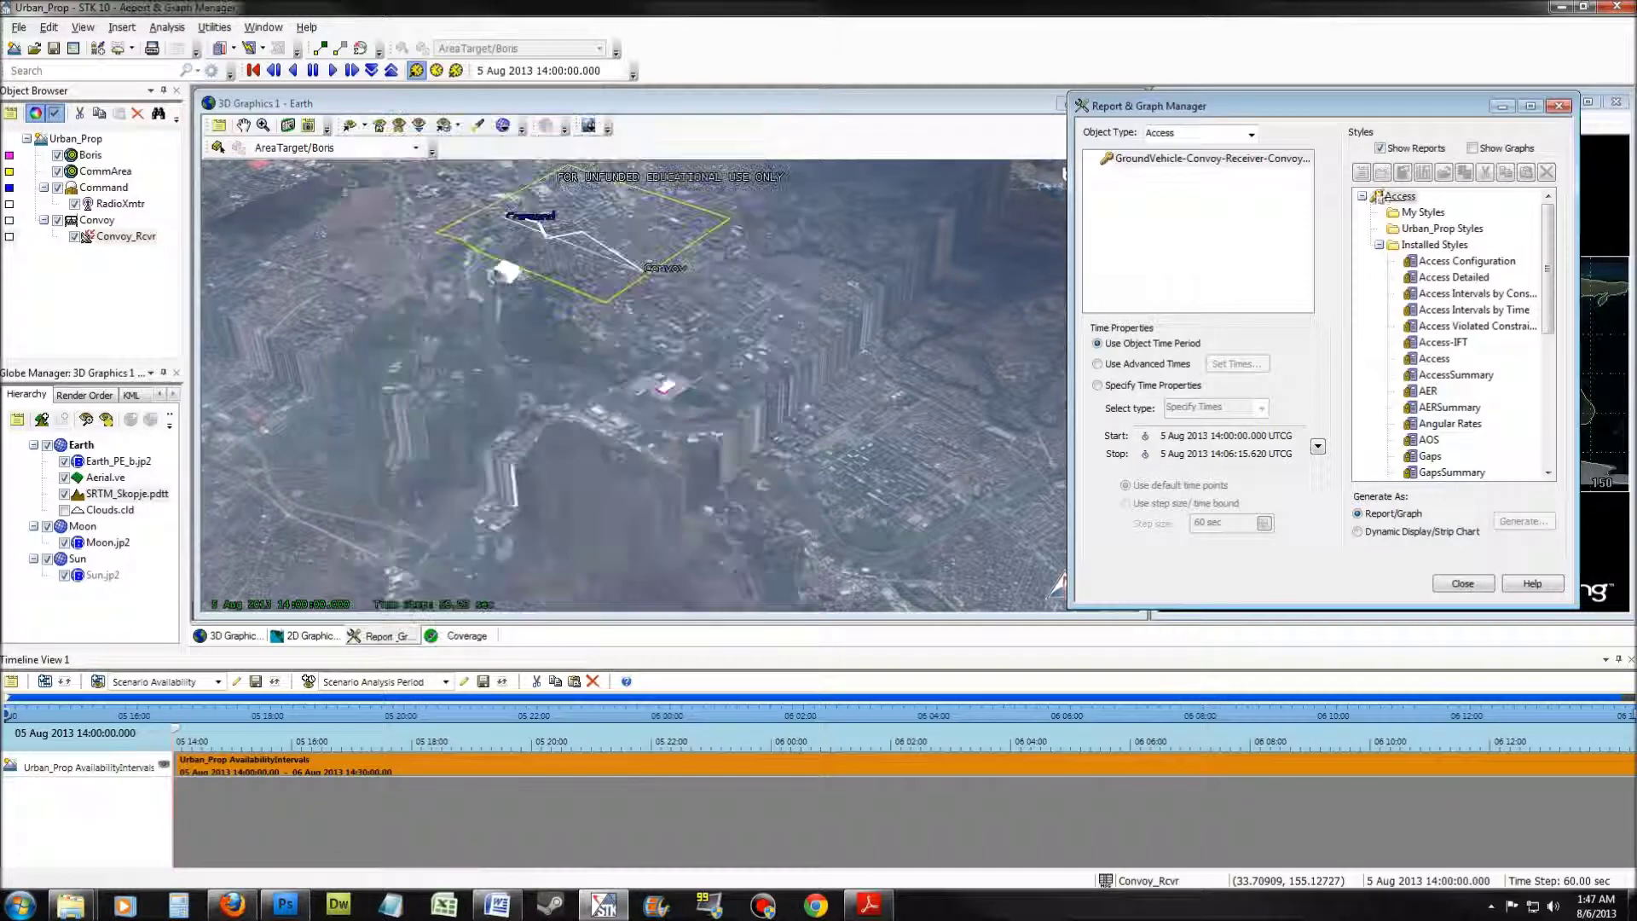
left_click(1560, 107)
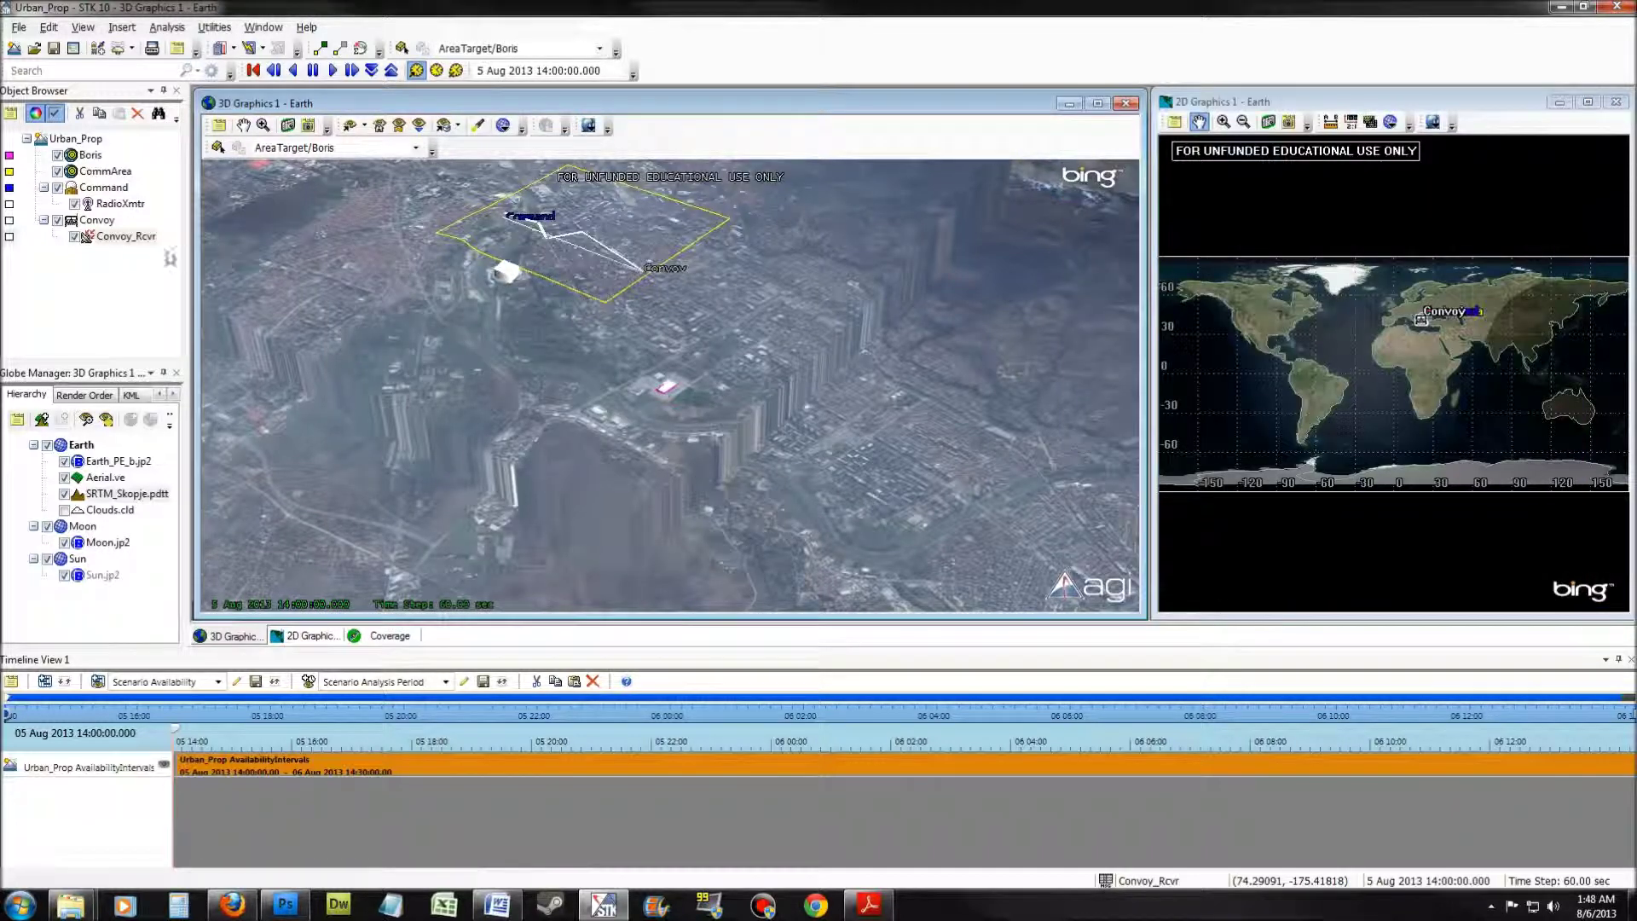
right_click(123, 238)
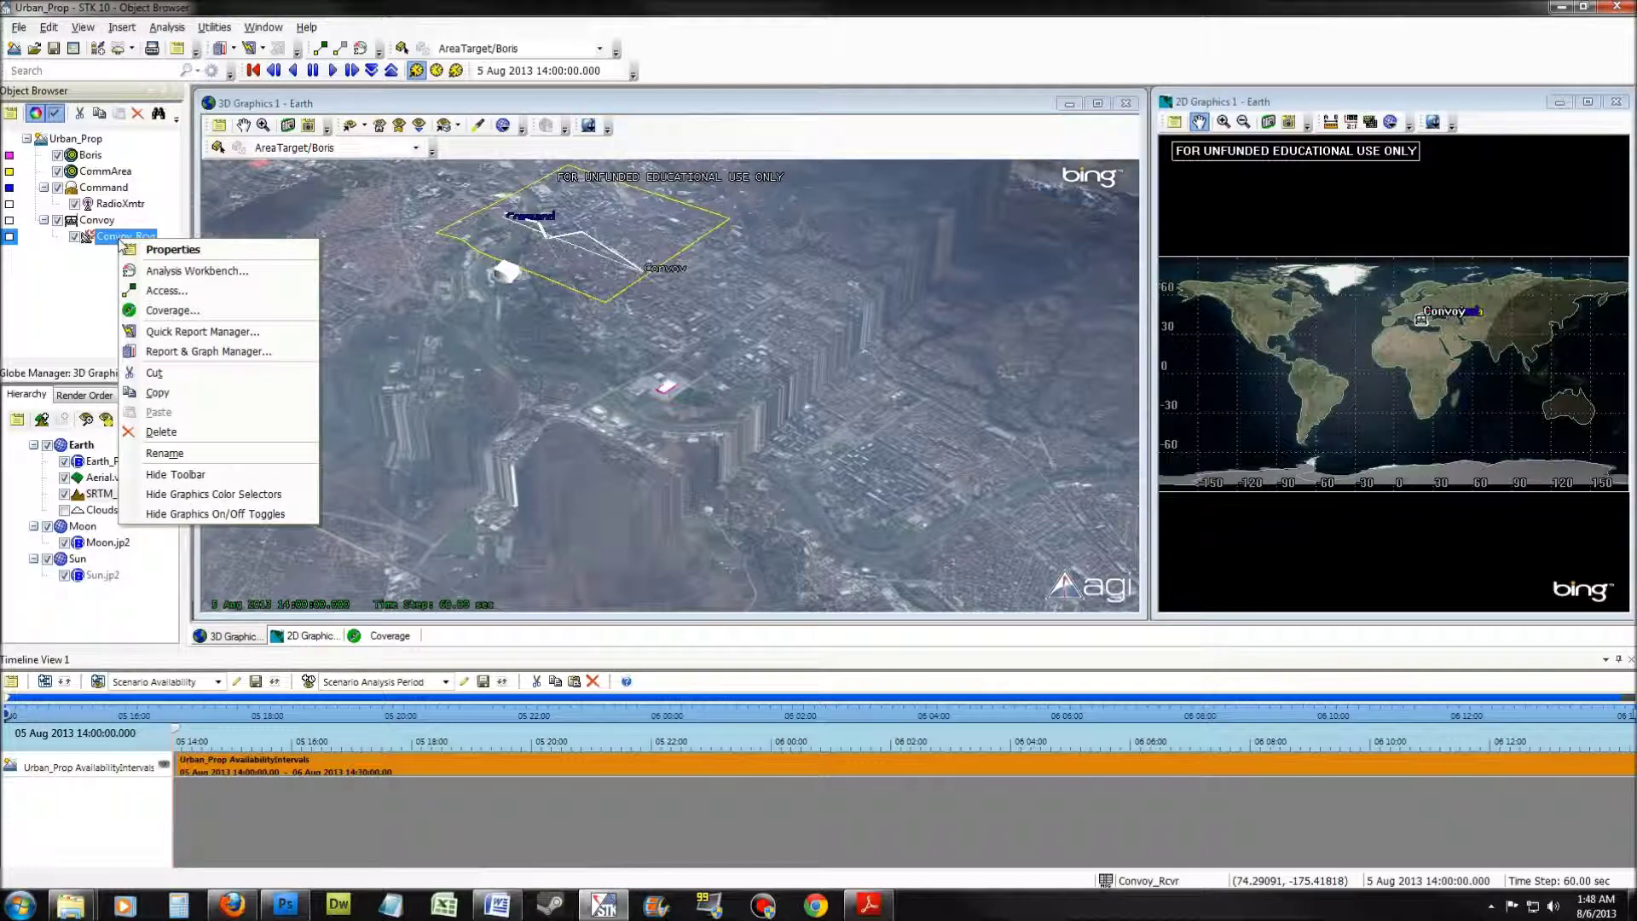
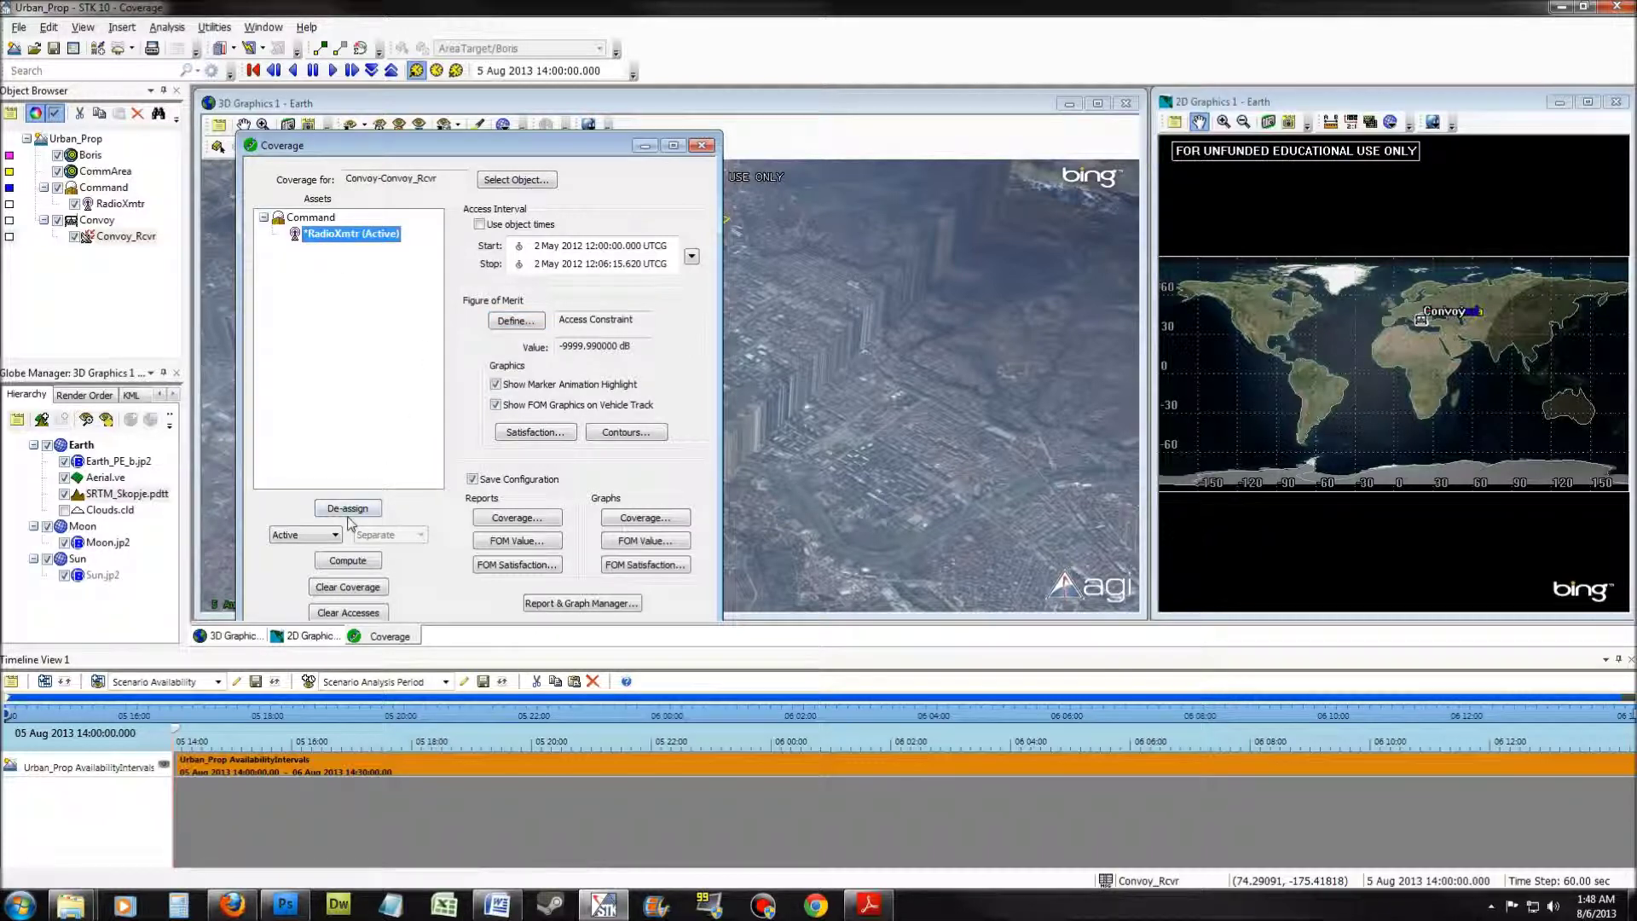
- Define an averaged Eb/No access-constraint figure of merit using the maximum across assets
left_click(512, 321)
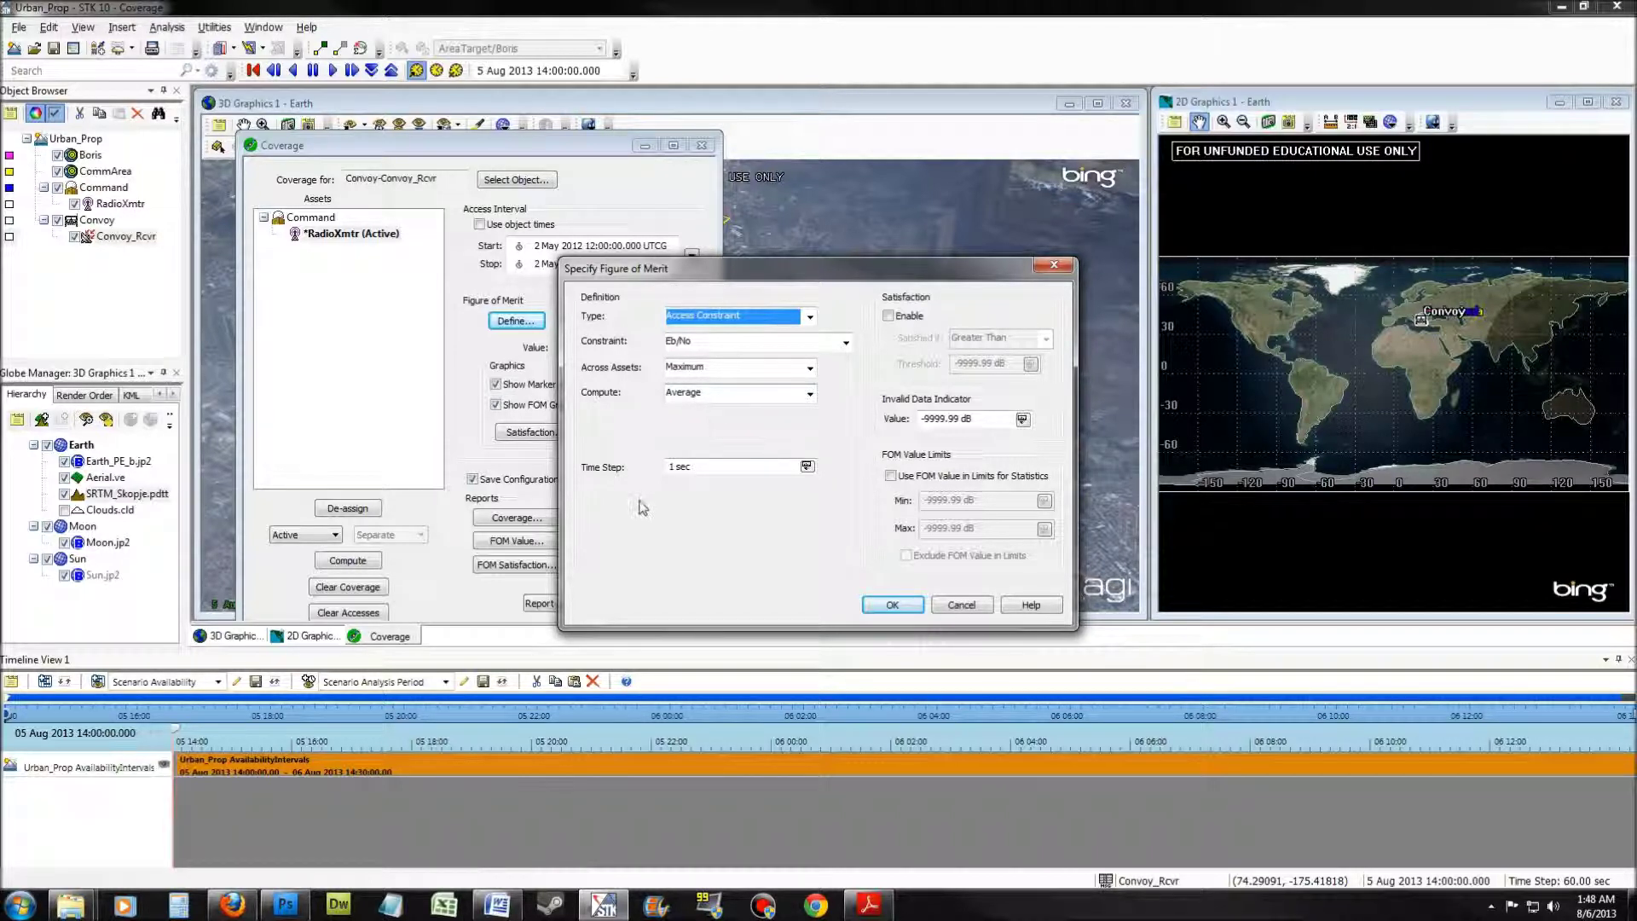
left_click(892, 604)
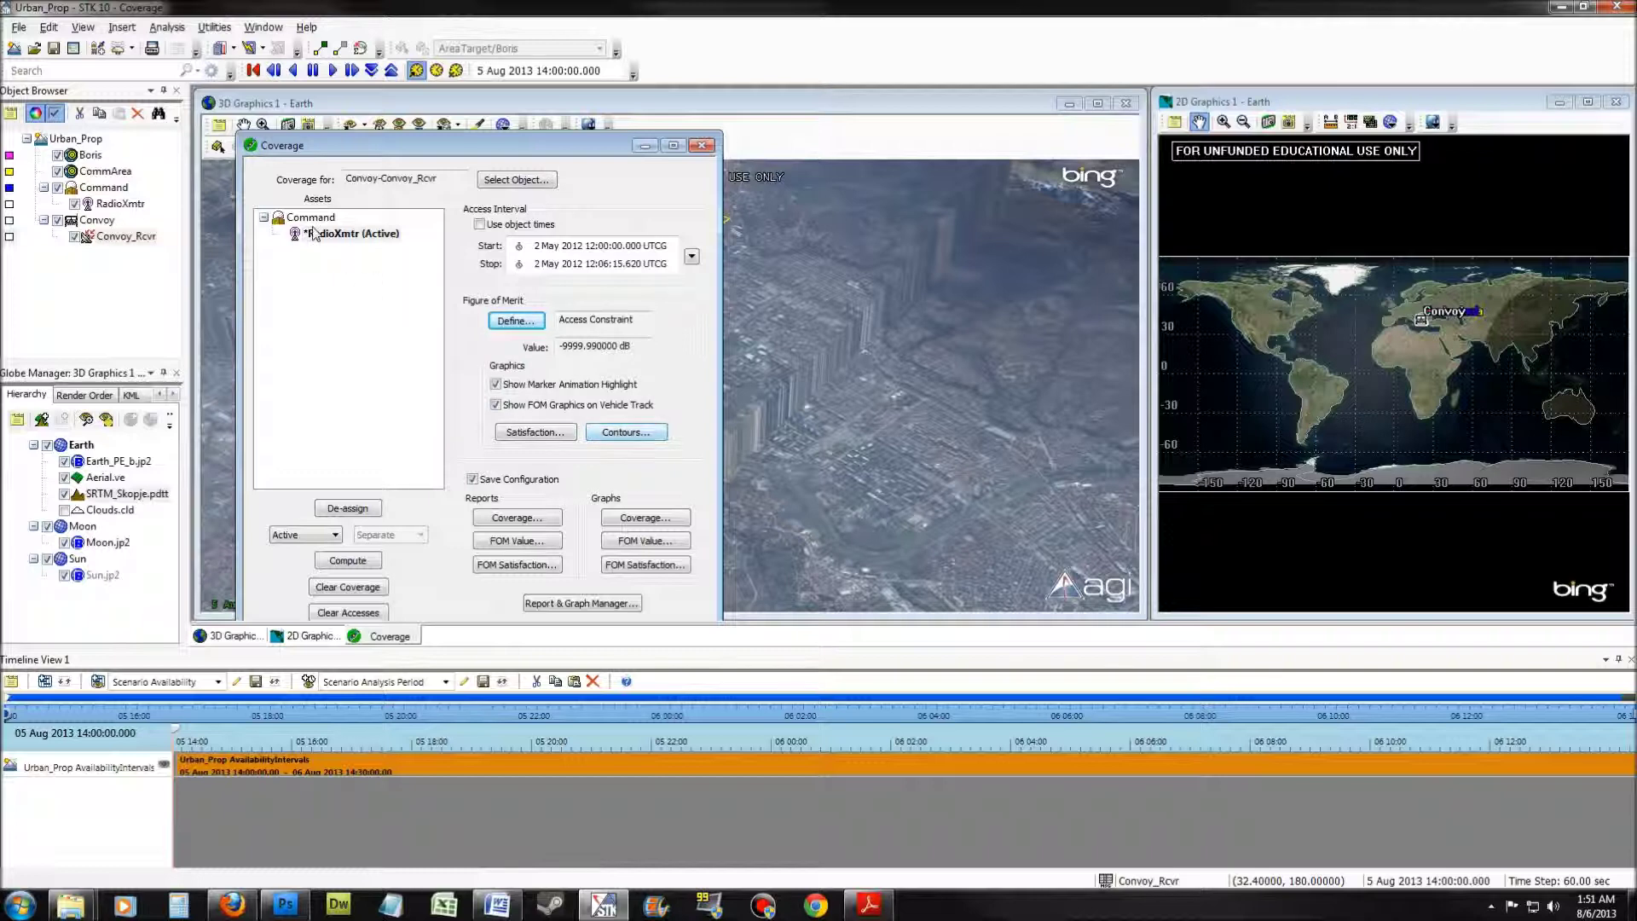
- Bring up the Contours dialog for the Eb/No figure of merit
left_click(620, 433)
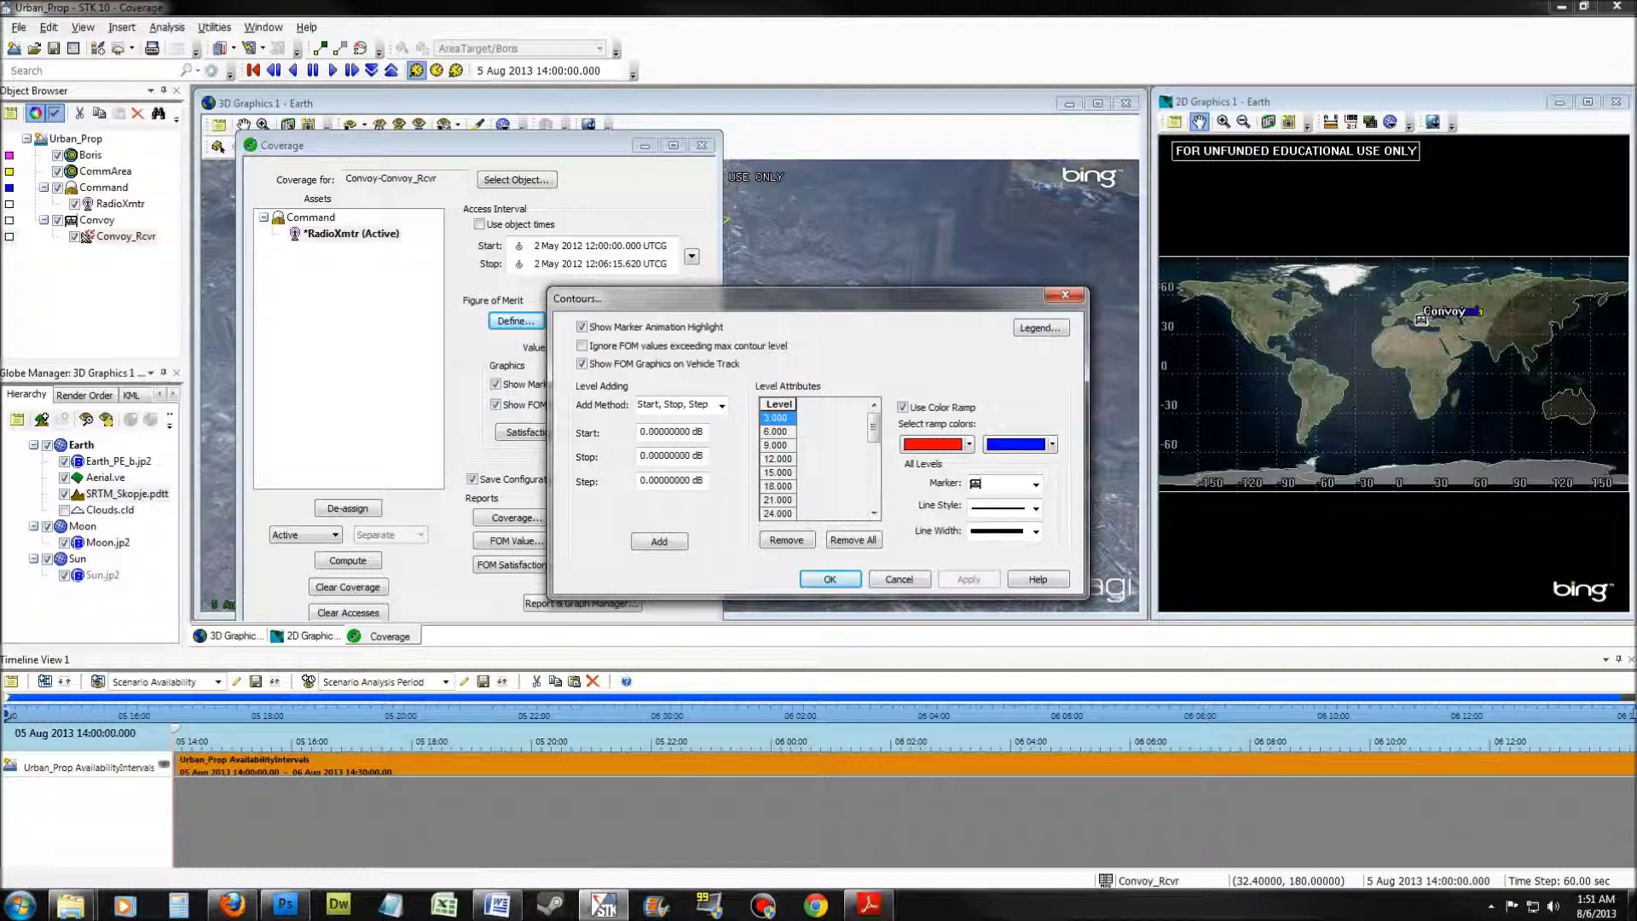
- Add contour levels from 3 to 64 dB in 3 dB steps
key("Tab")
type("3")
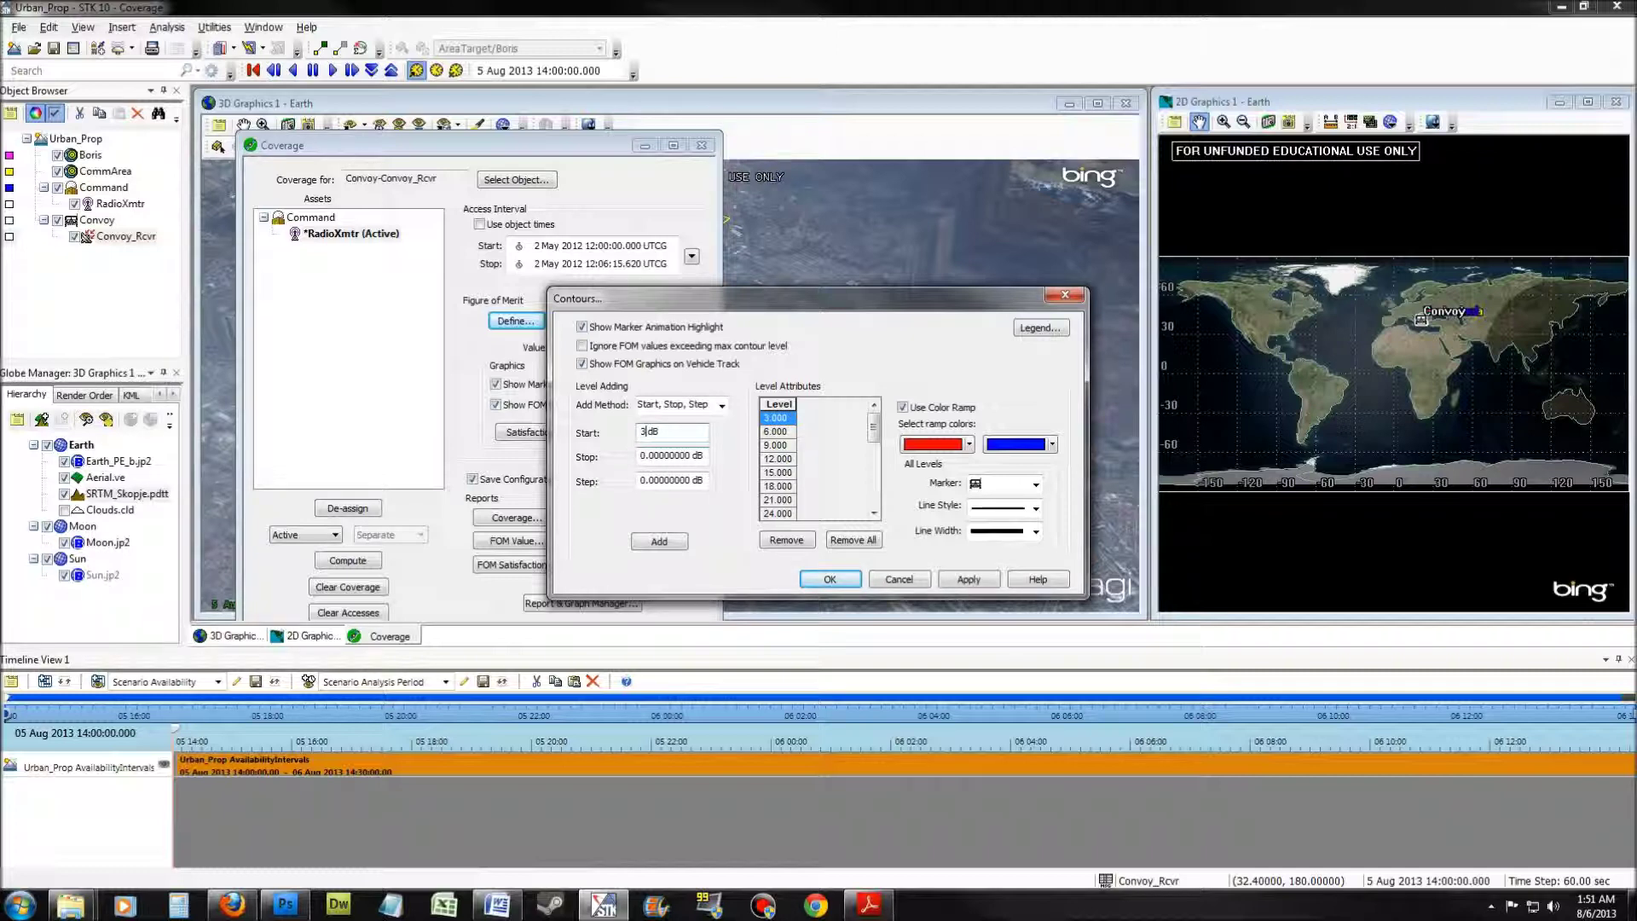
key("Tab")
type("64")
key("Tab")
type("3")
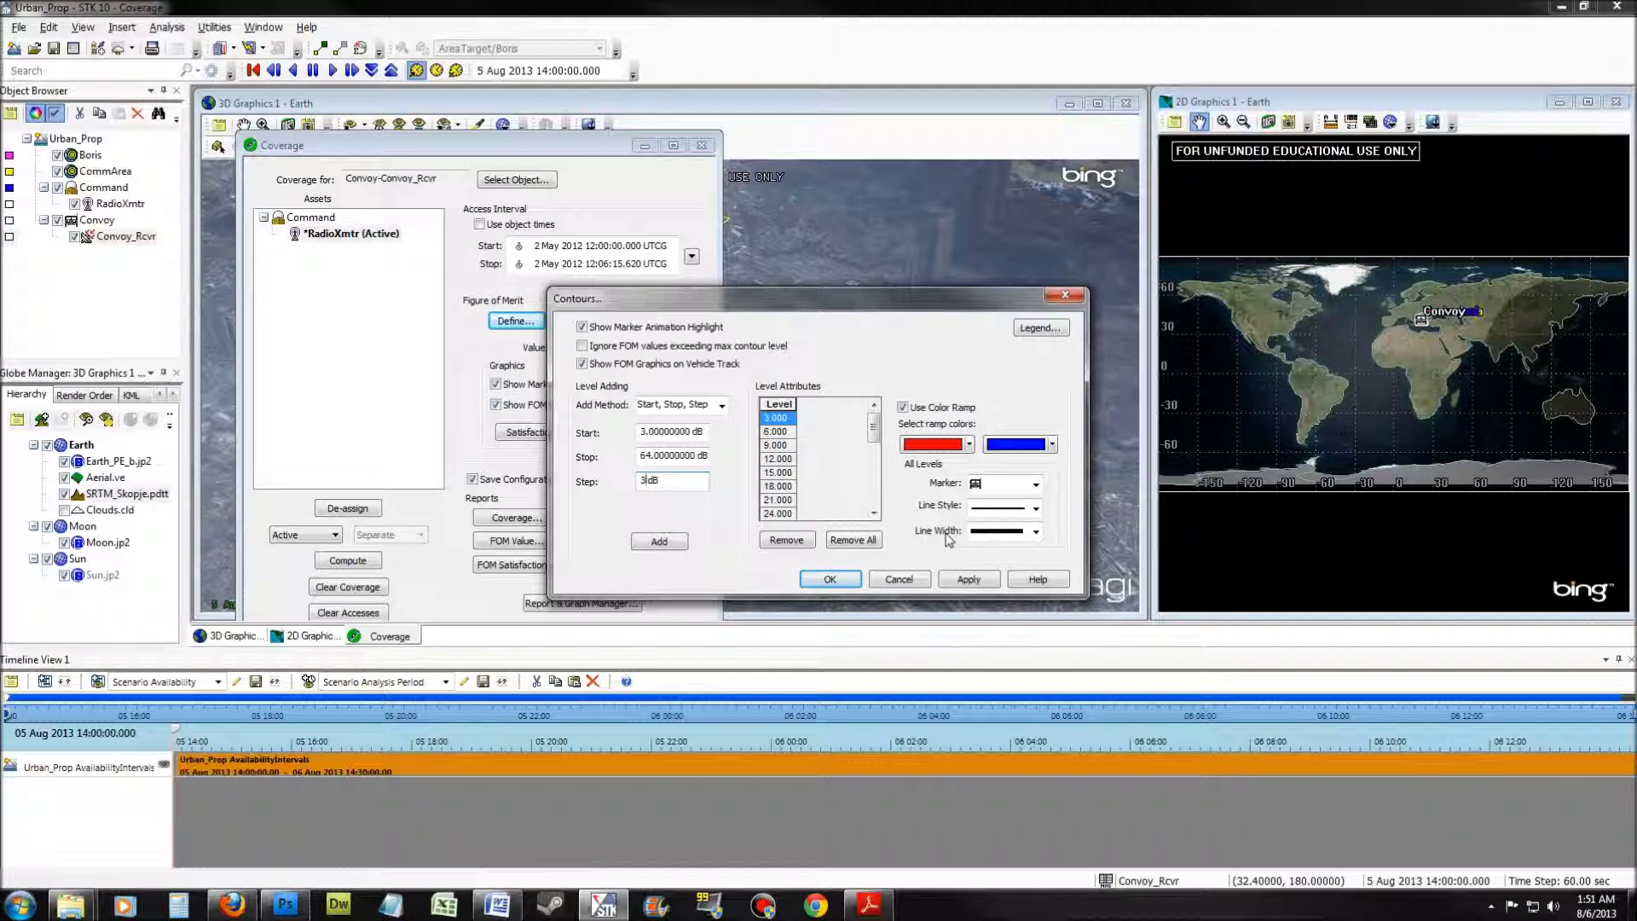
left_click(659, 542)
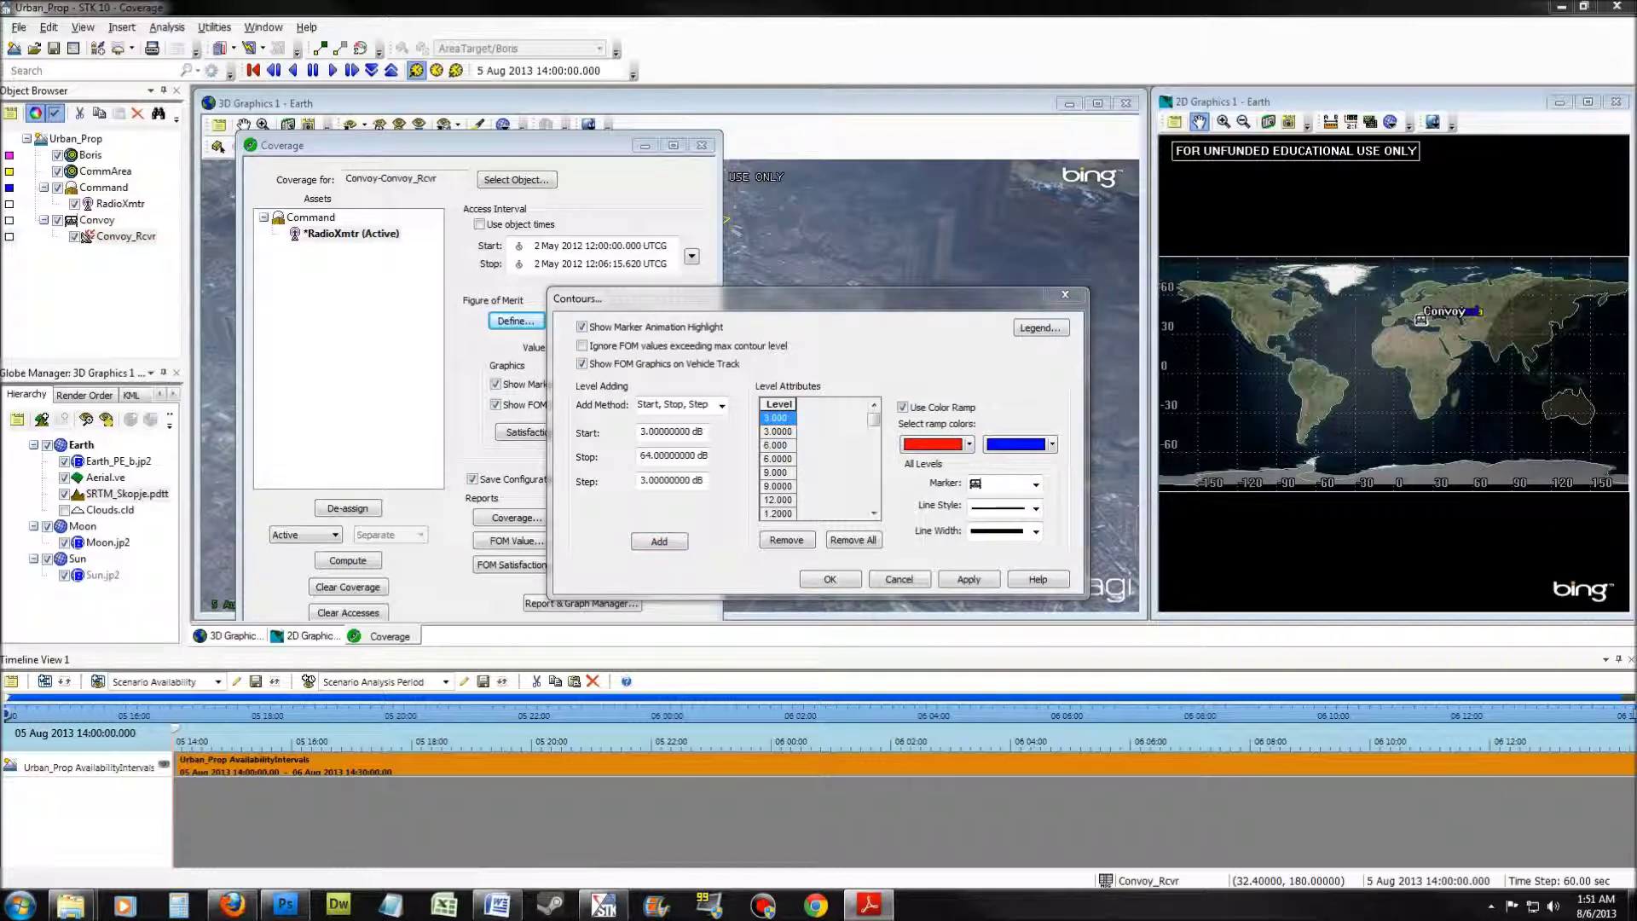
- Apply the new contour levels with the red-to-blue color ramp and close Contours
left_click(1030, 444)
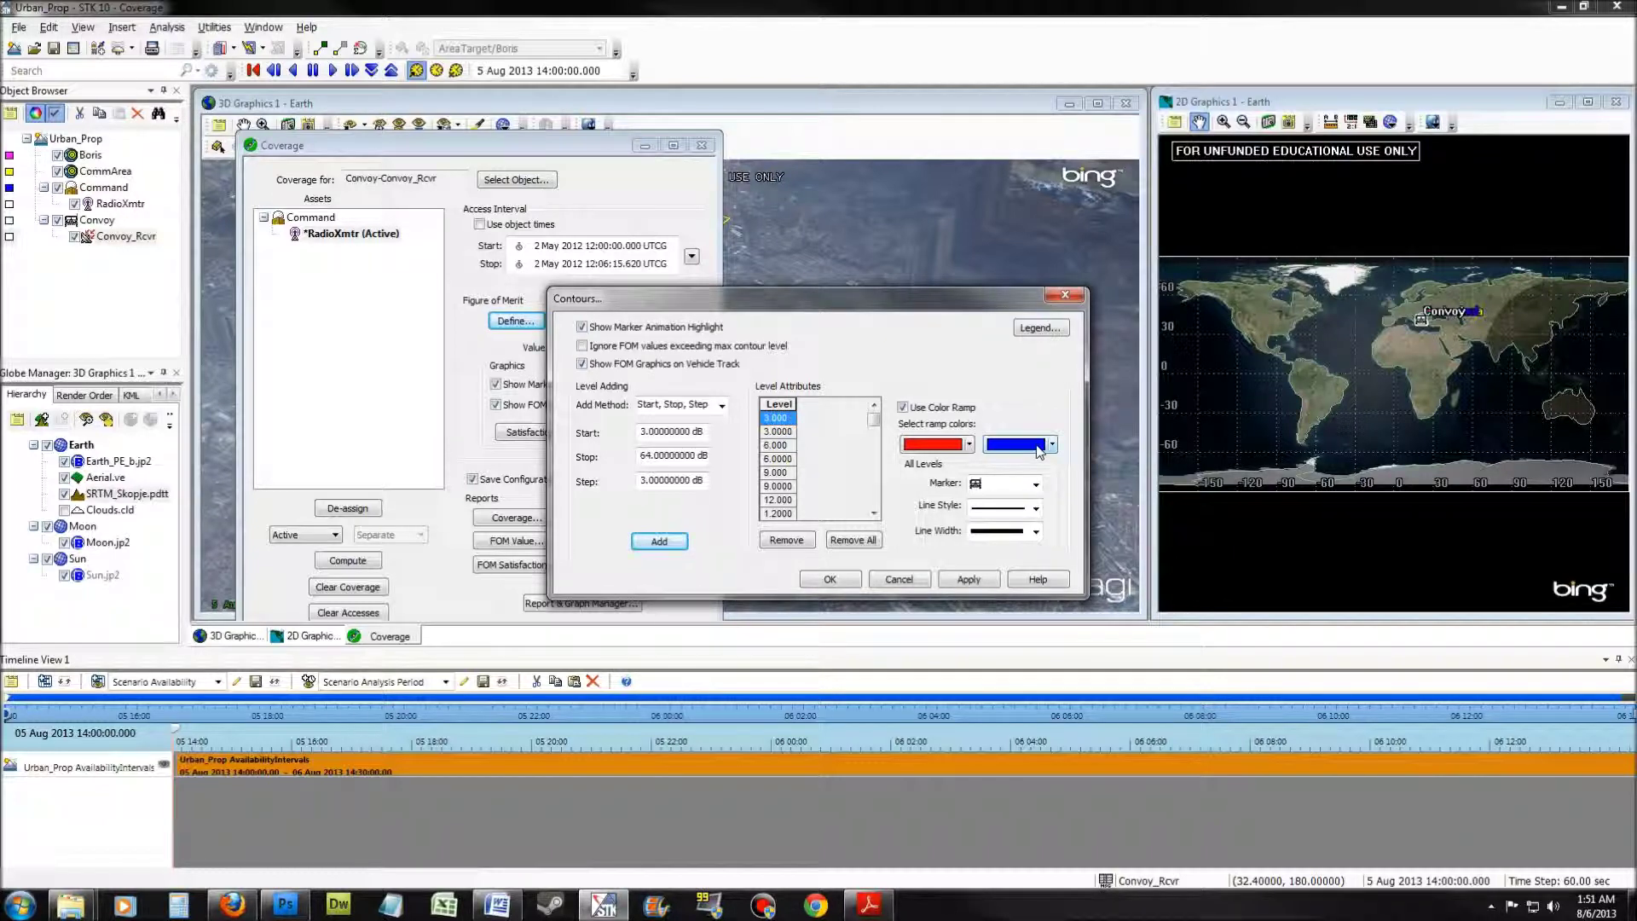
left_click(967, 579)
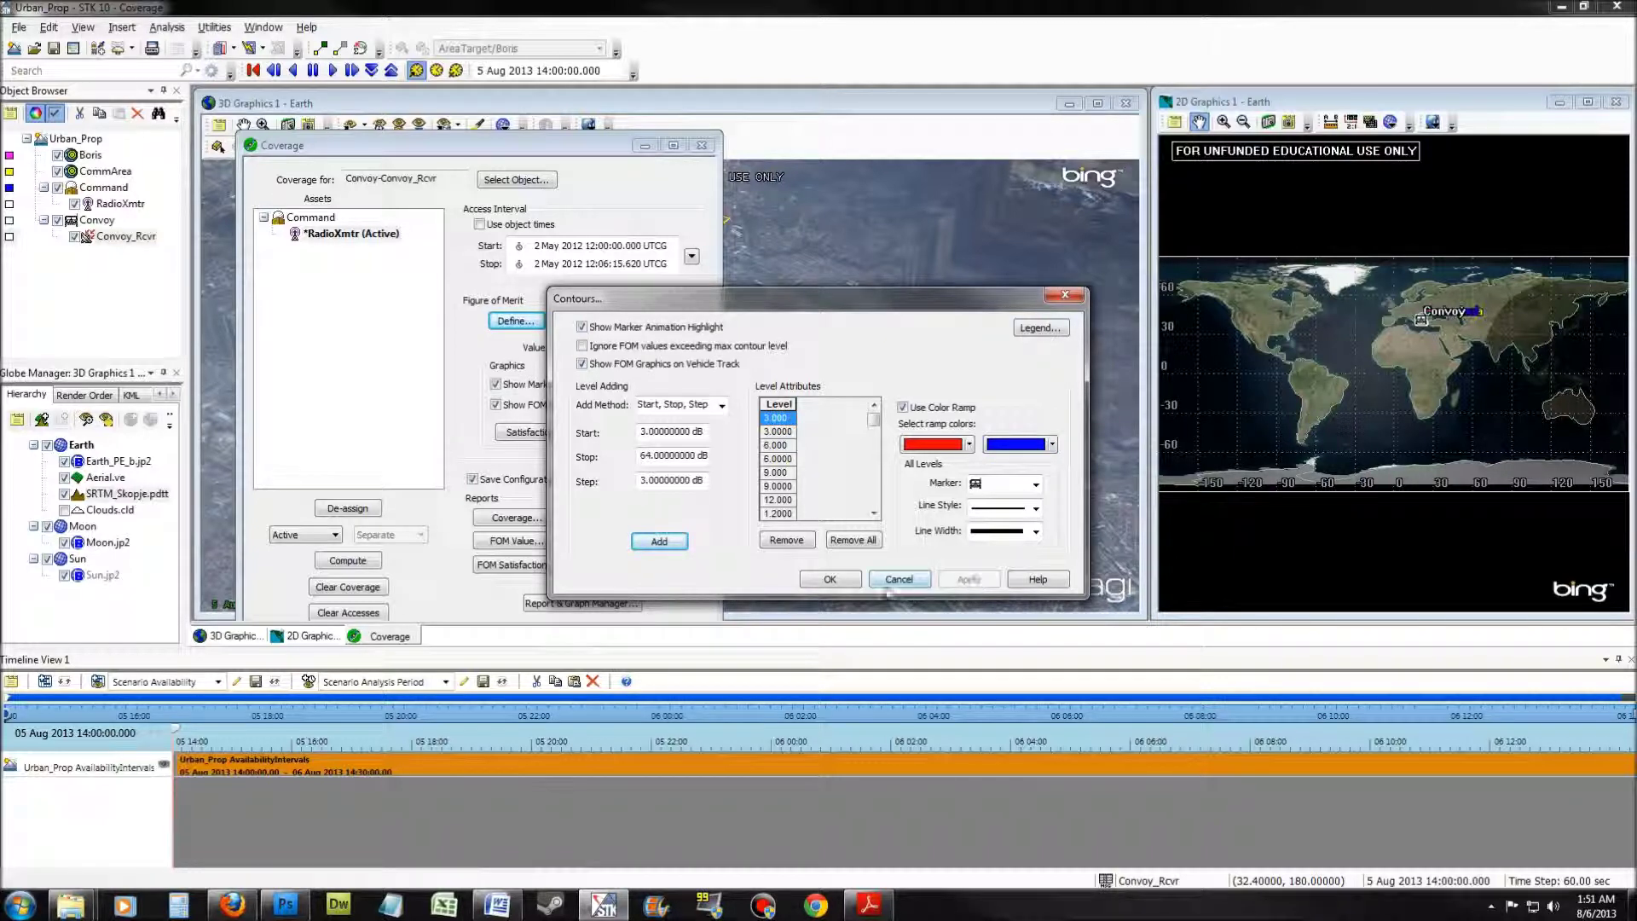
left_click(832, 578)
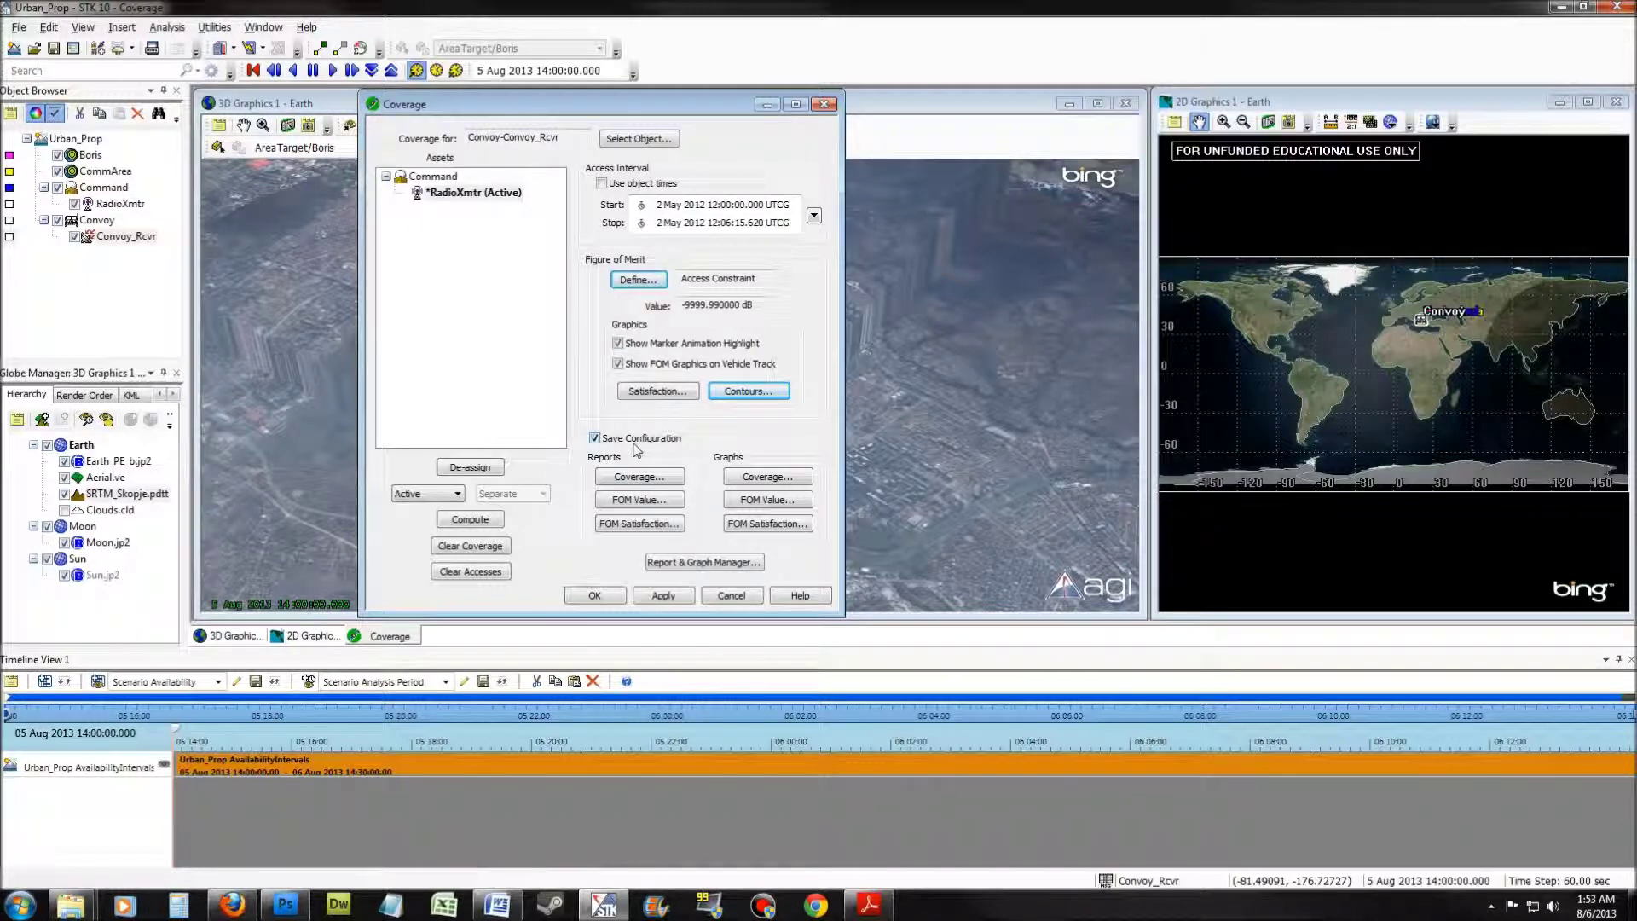
- Apply the saved Convoy coverage settings and close the Coverage window
left_click(664, 596)
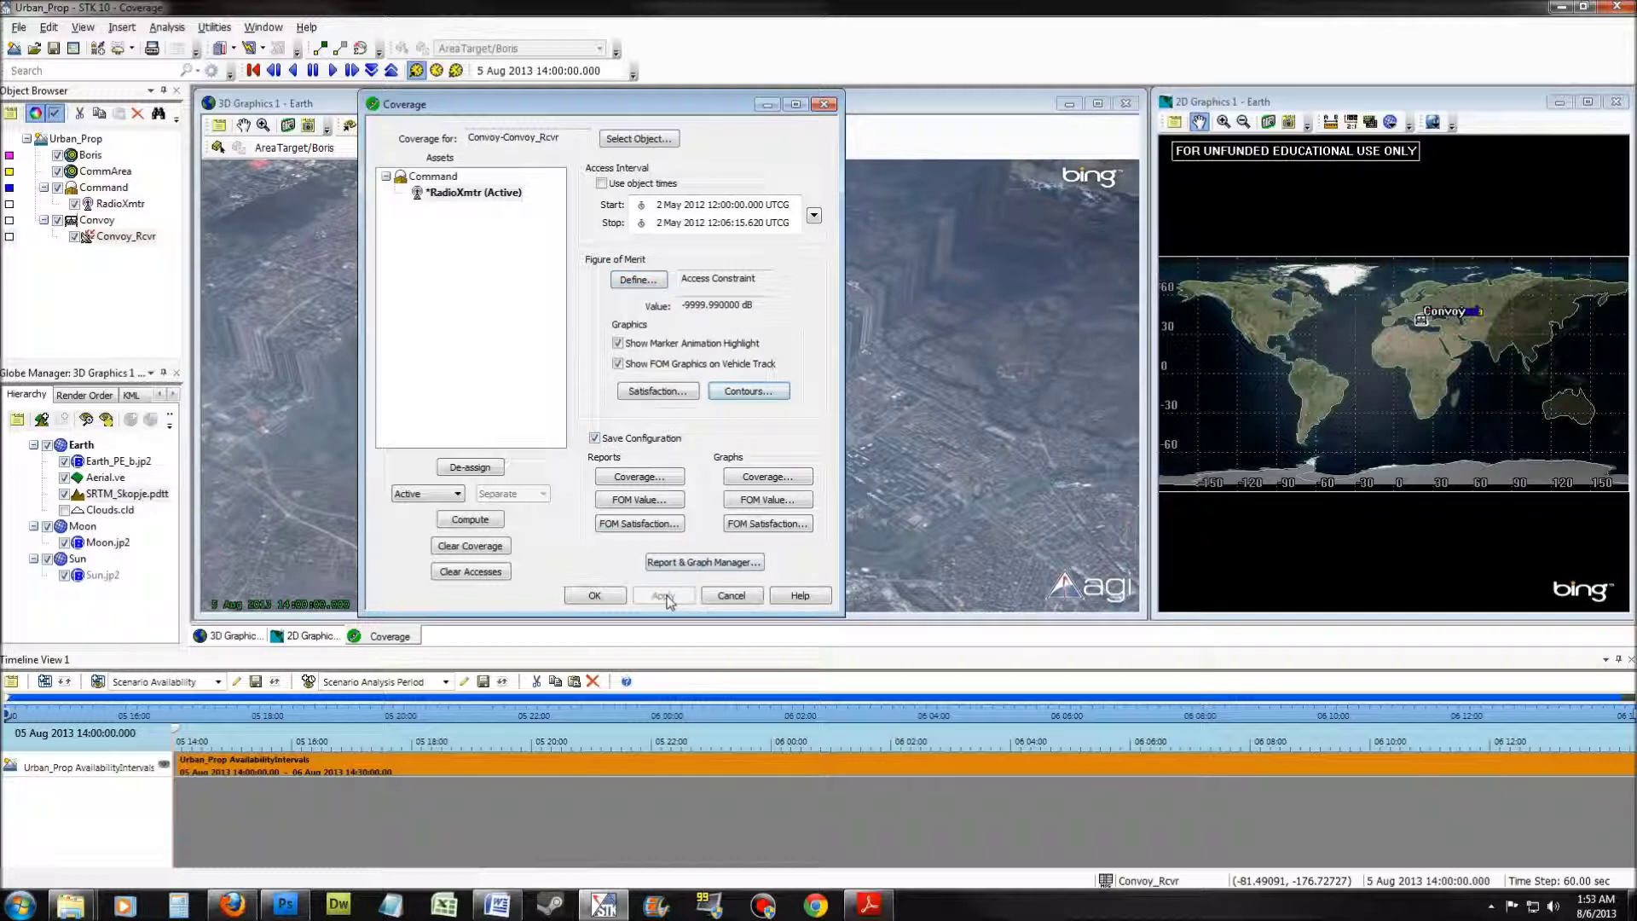
left_click(594, 596)
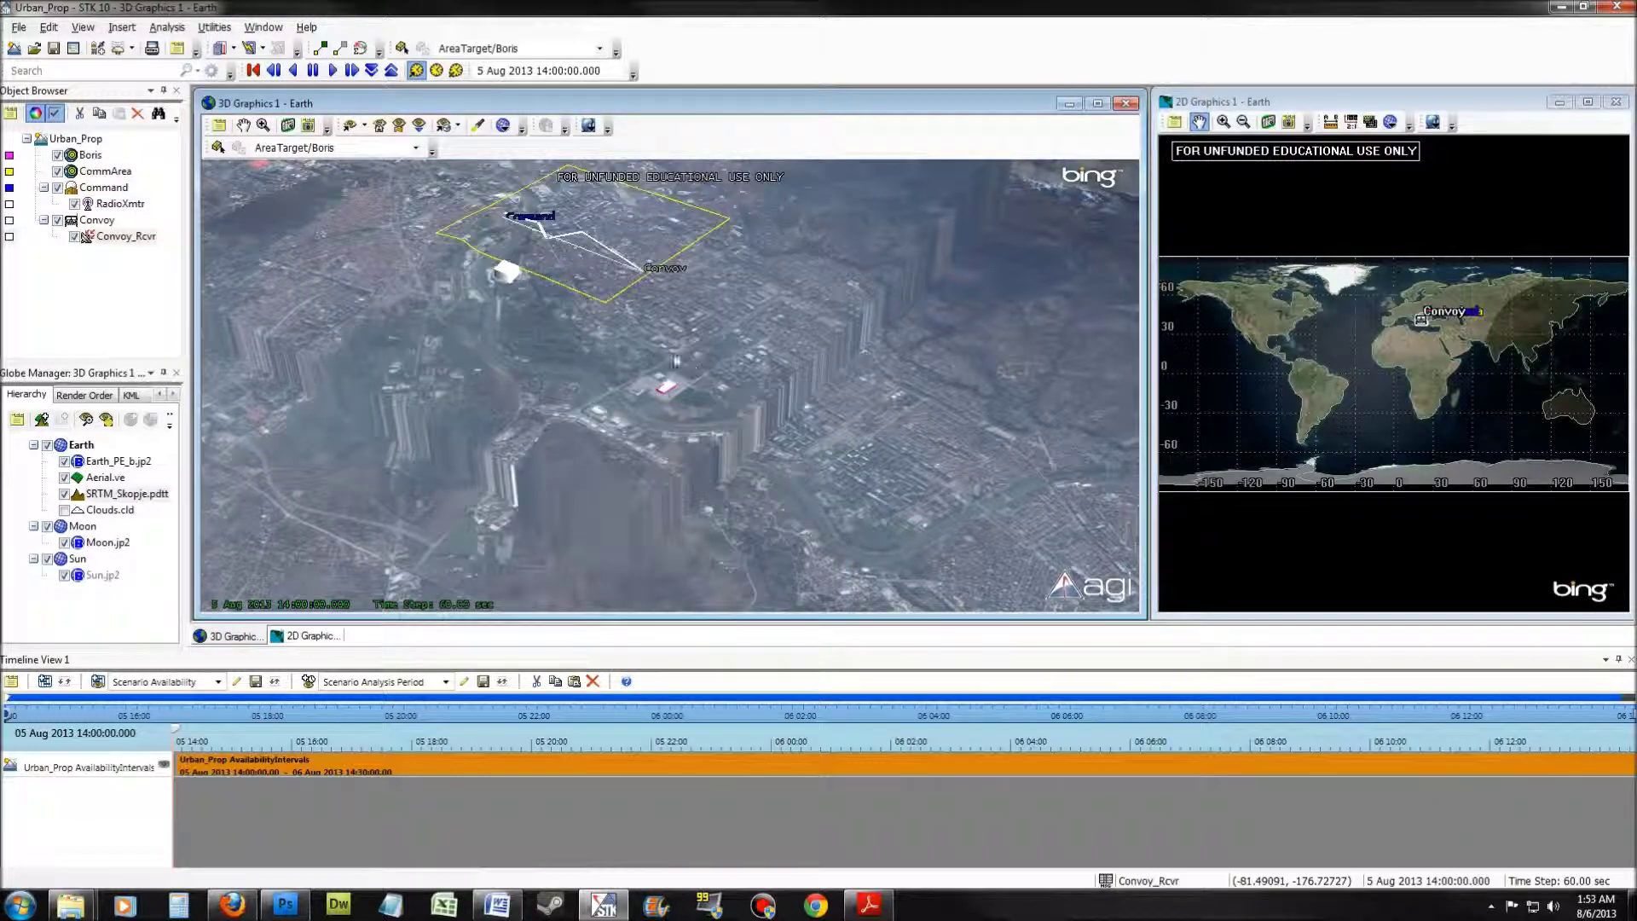